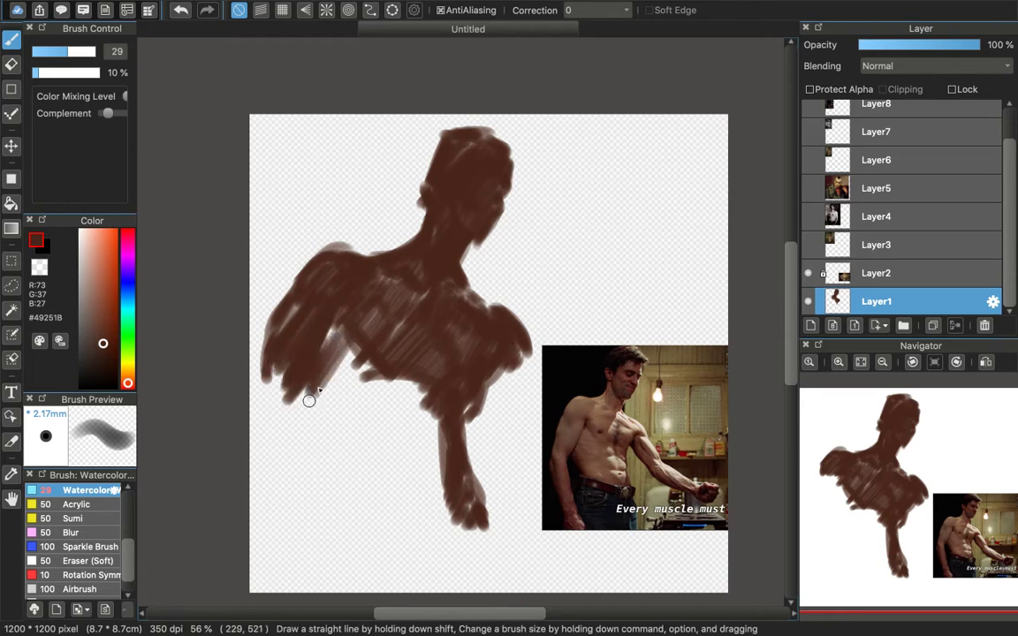
Step: Block in the figure's abdomen and its second upper arm on Layer1 with the Watercolor brush in dark brown #49251B
{"action": "mouse_move", "coordinate": [329, 421]}
{"action": "left_mouse_down"}
{"action": "mouse_move", "coordinate": [321, 442]}
{"action": "mouse_move", "coordinate": [336, 493]}
{"action": "mouse_move", "coordinate": [363, 367]}
{"action": "mouse_move", "coordinate": [348, 414]}
{"action": "mouse_move", "coordinate": [341, 398]}
{"action": "mouse_move", "coordinate": [331, 444]}
{"action": "mouse_move", "coordinate": [352, 325]}
{"action": "mouse_move", "coordinate": [415, 386]}
{"action": "mouse_move", "coordinate": [417, 422]}
{"action": "mouse_move", "coordinate": [399, 364]}
{"action": "mouse_move", "coordinate": [380, 442]}
{"action": "left_mouse_up"}
{"action": "left_click_drag", "start_coordinate": [335, 497], "coordinate": [384, 502]}
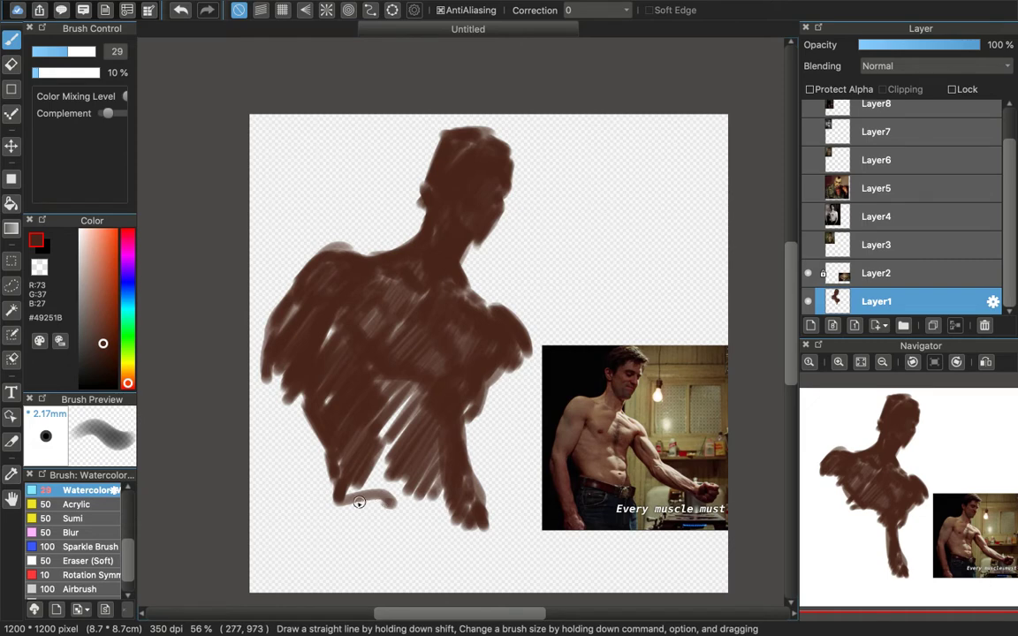
{"action": "mouse_move", "coordinate": [345, 471]}
{"action": "left_mouse_down"}
{"action": "mouse_move", "coordinate": [381, 521]}
{"action": "mouse_move", "coordinate": [351, 500]}
{"action": "mouse_move", "coordinate": [389, 519]}
{"action": "mouse_move", "coordinate": [377, 477]}
{"action": "mouse_move", "coordinate": [385, 456]}
{"action": "mouse_move", "coordinate": [371, 500]}
{"action": "mouse_move", "coordinate": [390, 516]}
{"action": "mouse_move", "coordinate": [417, 488]}
{"action": "mouse_move", "coordinate": [416, 529]}
{"action": "mouse_move", "coordinate": [479, 497]}
{"action": "mouse_move", "coordinate": [412, 505]}
{"action": "mouse_move", "coordinate": [440, 486]}
{"action": "mouse_move", "coordinate": [402, 487]}
{"action": "mouse_move", "coordinate": [437, 462]}
{"action": "mouse_move", "coordinate": [405, 478]}
{"action": "mouse_move", "coordinate": [423, 435]}
{"action": "mouse_move", "coordinate": [411, 416]}
{"action": "mouse_move", "coordinate": [372, 438]}
{"action": "mouse_move", "coordinate": [348, 390]}
{"action": "left_mouse_up"}
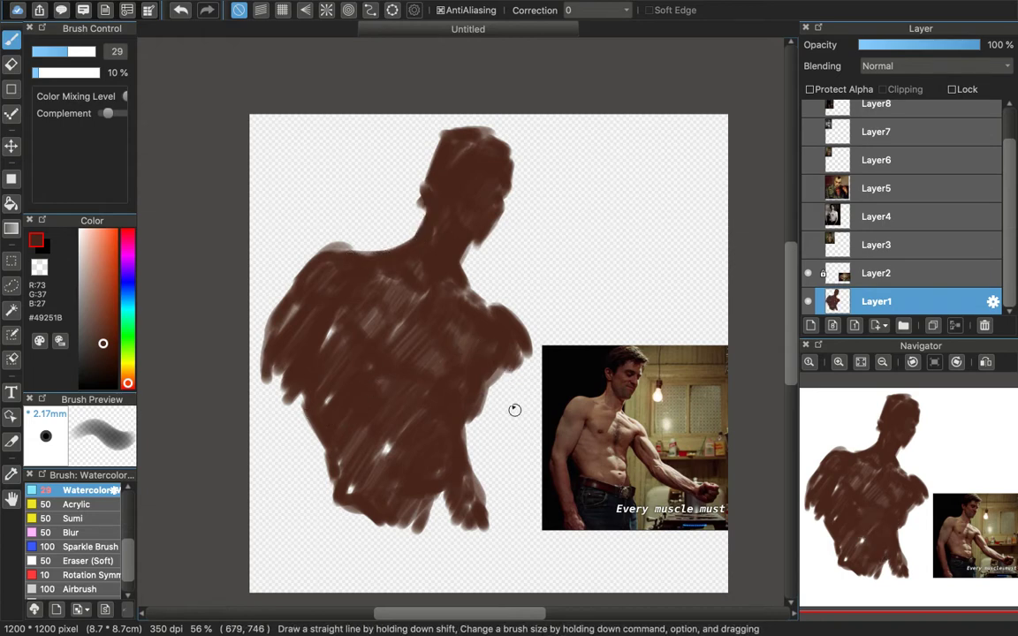
{"action": "mouse_move", "coordinate": [514, 410]}
{"action": "left_mouse_down"}
{"action": "mouse_move", "coordinate": [517, 354]}
{"action": "mouse_move", "coordinate": [549, 424]}
{"action": "mouse_move", "coordinate": [511, 374]}
{"action": "mouse_move", "coordinate": [502, 404]}
{"action": "mouse_move", "coordinate": [504, 369]}
{"action": "mouse_move", "coordinate": [504, 381]}
{"action": "mouse_move", "coordinate": [516, 378]}
{"action": "mouse_move", "coordinate": [510, 404]}
{"action": "mouse_move", "coordinate": [527, 394]}
{"action": "mouse_move", "coordinate": [525, 410]}
{"action": "mouse_move", "coordinate": [531, 402]}
{"action": "mouse_move", "coordinate": [536, 442]}
{"action": "left_mouse_up"}
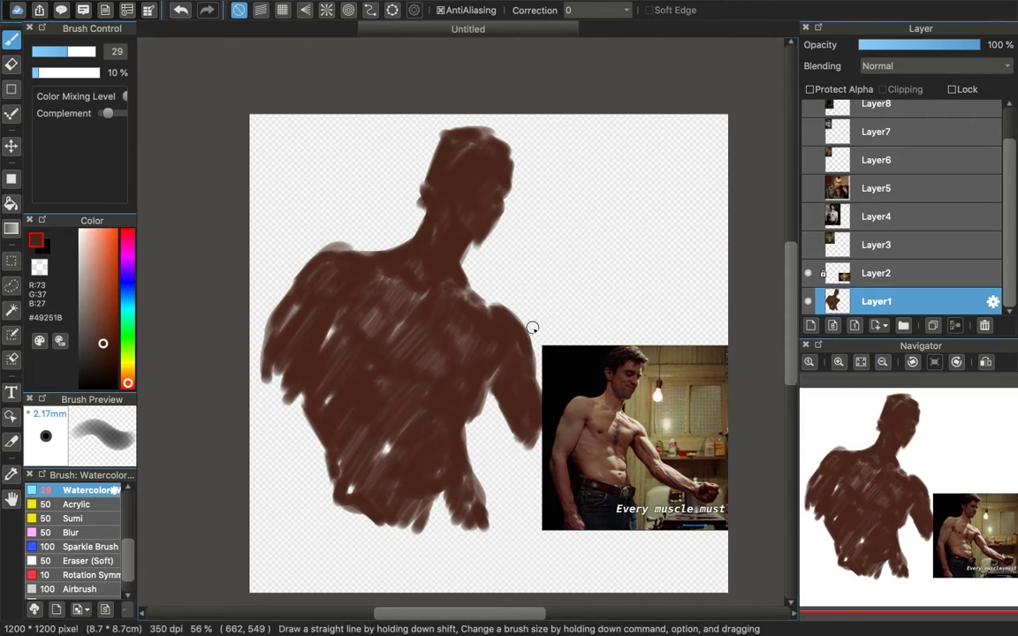
Step: Transform the painted silhouette to a smaller size and move it into the free area beside the reference photo
{"action": "key", "text": "super+t"}
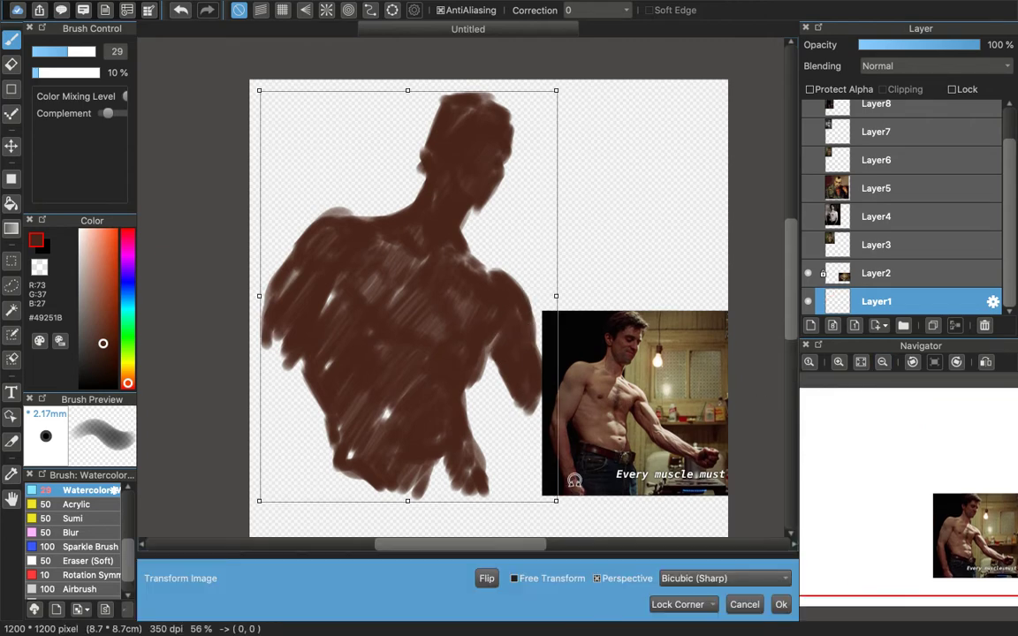
{"action": "left_click_drag", "start_coordinate": [558, 502], "coordinate": [485, 402]}
{"action": "left_click_drag", "start_coordinate": [436, 320], "coordinate": [463, 344]}
{"action": "left_click", "coordinate": [781, 603]}
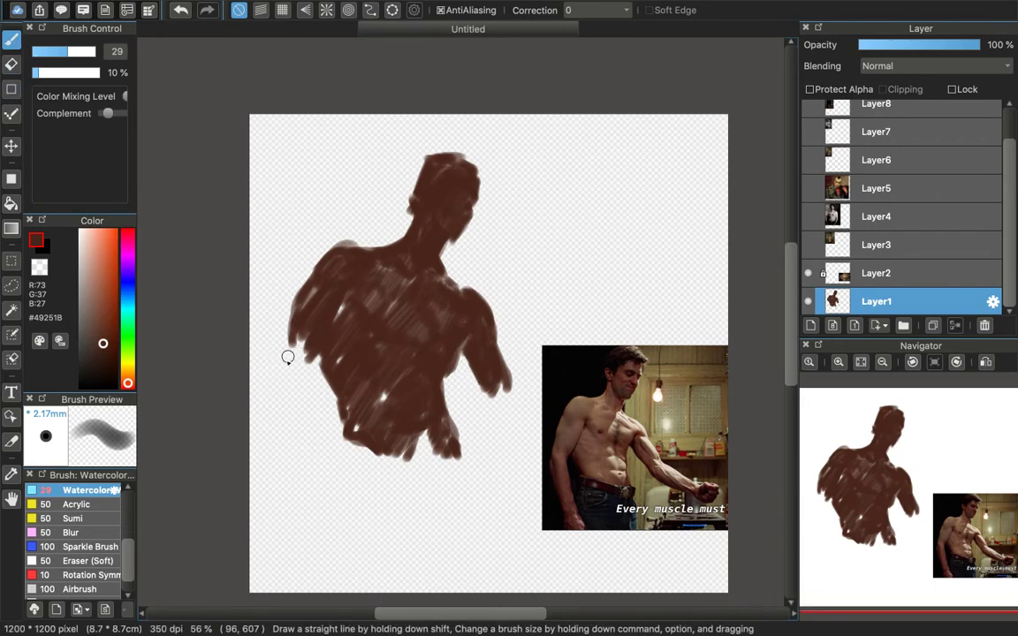
Step: Paint the hanging arm's elbow, forearm and hand down beside the torso in dark brown
{"action": "mouse_move", "coordinate": [278, 369]}
{"action": "left_mouse_down"}
{"action": "mouse_move", "coordinate": [288, 330]}
{"action": "mouse_move", "coordinate": [276, 372]}
{"action": "mouse_move", "coordinate": [301, 347]}
{"action": "mouse_move", "coordinate": [295, 366]}
{"action": "mouse_move", "coordinate": [273, 366]}
{"action": "mouse_move", "coordinate": [274, 378]}
{"action": "mouse_move", "coordinate": [305, 361]}
{"action": "mouse_move", "coordinate": [308, 448]}
{"action": "left_mouse_up"}
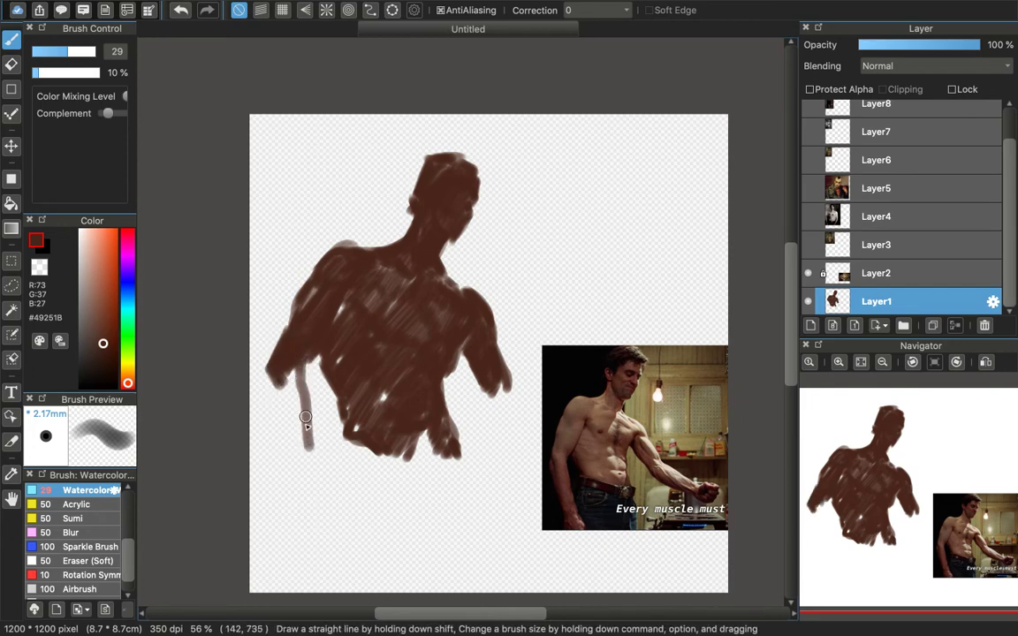
{"action": "mouse_move", "coordinate": [273, 374]}
{"action": "left_mouse_down"}
{"action": "mouse_move", "coordinate": [285, 437]}
{"action": "mouse_move", "coordinate": [274, 396]}
{"action": "mouse_move", "coordinate": [280, 367]}
{"action": "mouse_move", "coordinate": [296, 360]}
{"action": "mouse_move", "coordinate": [288, 409]}
{"action": "mouse_move", "coordinate": [302, 394]}
{"action": "mouse_move", "coordinate": [292, 436]}
{"action": "mouse_move", "coordinate": [308, 458]}
{"action": "mouse_move", "coordinate": [310, 343]}
{"action": "mouse_move", "coordinate": [312, 468]}
{"action": "mouse_move", "coordinate": [295, 446]}
{"action": "mouse_move", "coordinate": [301, 478]}
{"action": "left_mouse_up"}
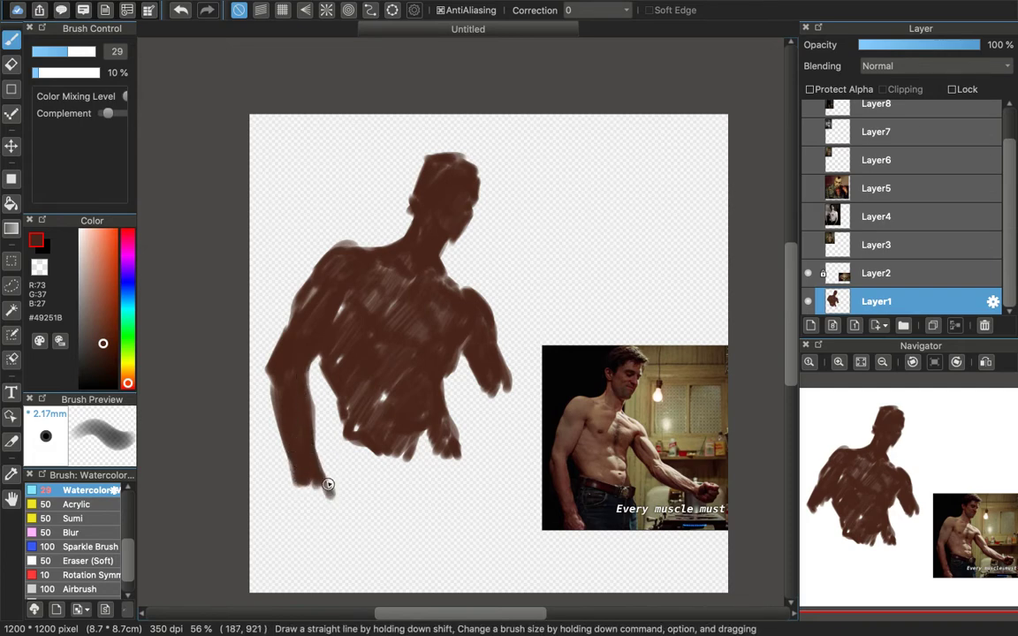
{"action": "mouse_move", "coordinate": [313, 491]}
{"action": "left_mouse_down"}
{"action": "mouse_move", "coordinate": [318, 519]}
{"action": "mouse_move", "coordinate": [341, 529]}
{"action": "left_mouse_up"}
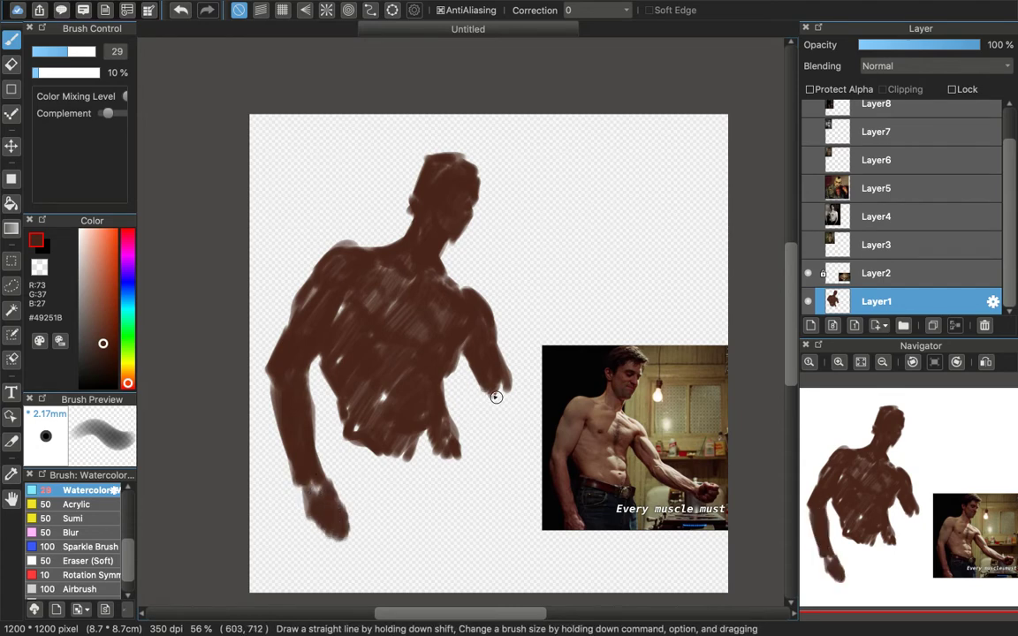
Step: Extend the outstretched arm's forearm to the reference photo and fill out the head's hair and face outline
{"action": "left_click_drag", "start_coordinate": [497, 405], "coordinate": [504, 417]}
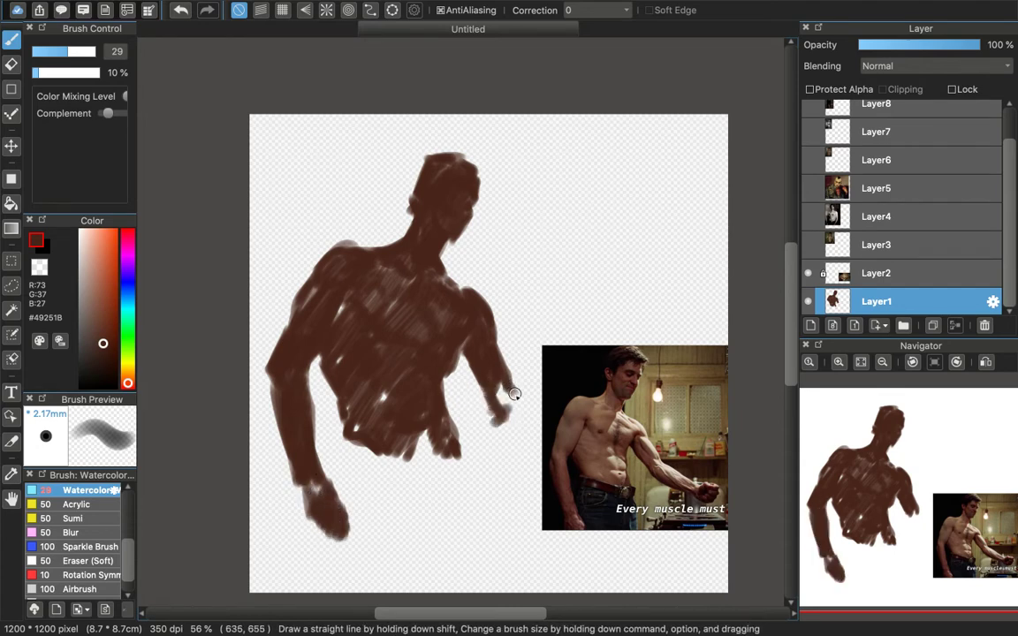
{"action": "mouse_move", "coordinate": [516, 424]}
{"action": "left_mouse_down"}
{"action": "mouse_move", "coordinate": [509, 400]}
{"action": "mouse_move", "coordinate": [543, 424]}
{"action": "left_mouse_up"}
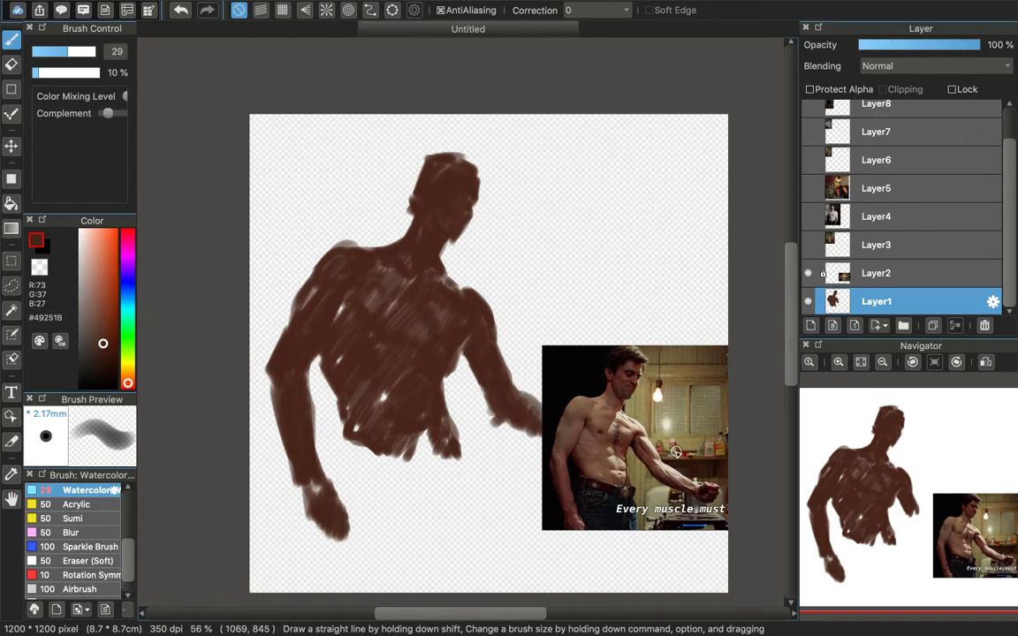
{"action": "left_click_drag", "start_coordinate": [415, 170], "coordinate": [409, 201]}
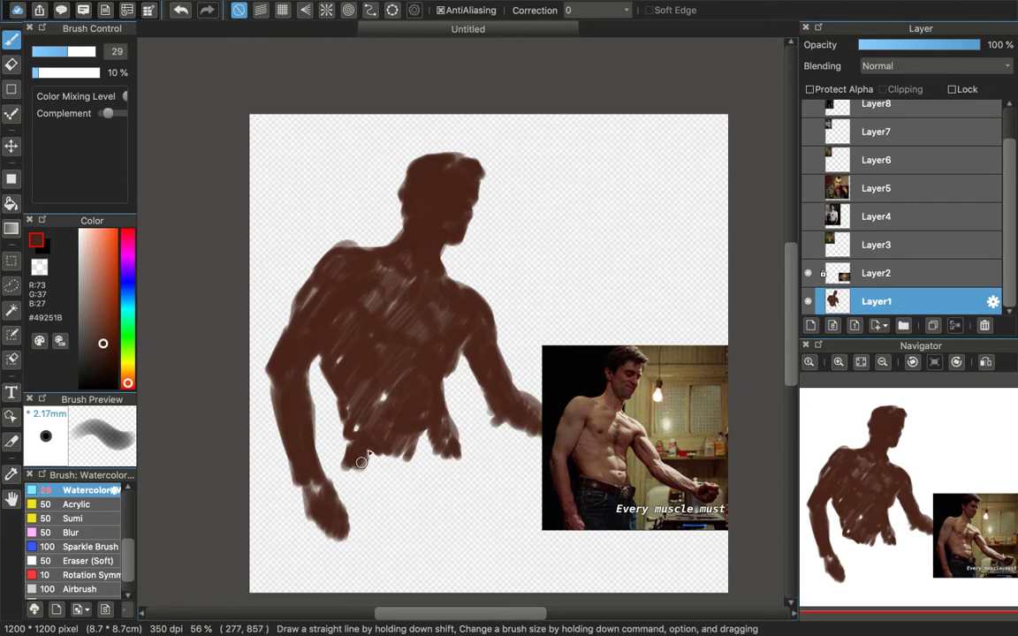
Step: Paint the waist, hips and upper thighs in dark brown down to near the canvas's lower edge
{"action": "mouse_move", "coordinate": [361, 462]}
{"action": "left_mouse_down"}
{"action": "mouse_move", "coordinate": [396, 452]}
{"action": "mouse_move", "coordinate": [398, 478]}
{"action": "mouse_move", "coordinate": [409, 449]}
{"action": "mouse_move", "coordinate": [412, 474]}
{"action": "mouse_move", "coordinate": [423, 451]}
{"action": "mouse_move", "coordinate": [426, 468]}
{"action": "mouse_move", "coordinate": [437, 449]}
{"action": "mouse_move", "coordinate": [441, 473]}
{"action": "mouse_move", "coordinate": [450, 445]}
{"action": "mouse_move", "coordinate": [442, 419]}
{"action": "mouse_move", "coordinate": [411, 452]}
{"action": "left_mouse_up"}
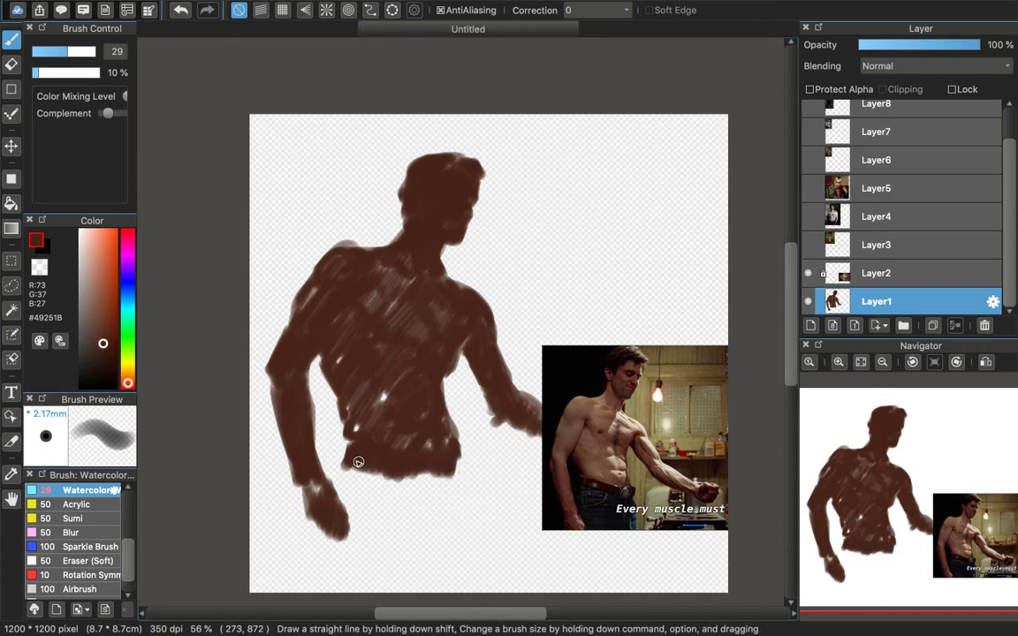
{"action": "mouse_move", "coordinate": [357, 461]}
{"action": "left_mouse_down"}
{"action": "mouse_move", "coordinate": [337, 506]}
{"action": "mouse_move", "coordinate": [339, 483]}
{"action": "mouse_move", "coordinate": [351, 494]}
{"action": "mouse_move", "coordinate": [369, 479]}
{"action": "mouse_move", "coordinate": [369, 508]}
{"action": "mouse_move", "coordinate": [394, 486]}
{"action": "mouse_move", "coordinate": [388, 514]}
{"action": "mouse_move", "coordinate": [415, 483]}
{"action": "mouse_move", "coordinate": [417, 506]}
{"action": "mouse_move", "coordinate": [439, 459]}
{"action": "mouse_move", "coordinate": [438, 504]}
{"action": "mouse_move", "coordinate": [458, 461]}
{"action": "mouse_move", "coordinate": [453, 519]}
{"action": "mouse_move", "coordinate": [463, 500]}
{"action": "mouse_move", "coordinate": [453, 478]}
{"action": "mouse_move", "coordinate": [462, 529]}
{"action": "mouse_move", "coordinate": [453, 538]}
{"action": "mouse_move", "coordinate": [447, 524]}
{"action": "mouse_move", "coordinate": [437, 530]}
{"action": "mouse_move", "coordinate": [456, 504]}
{"action": "left_mouse_up"}
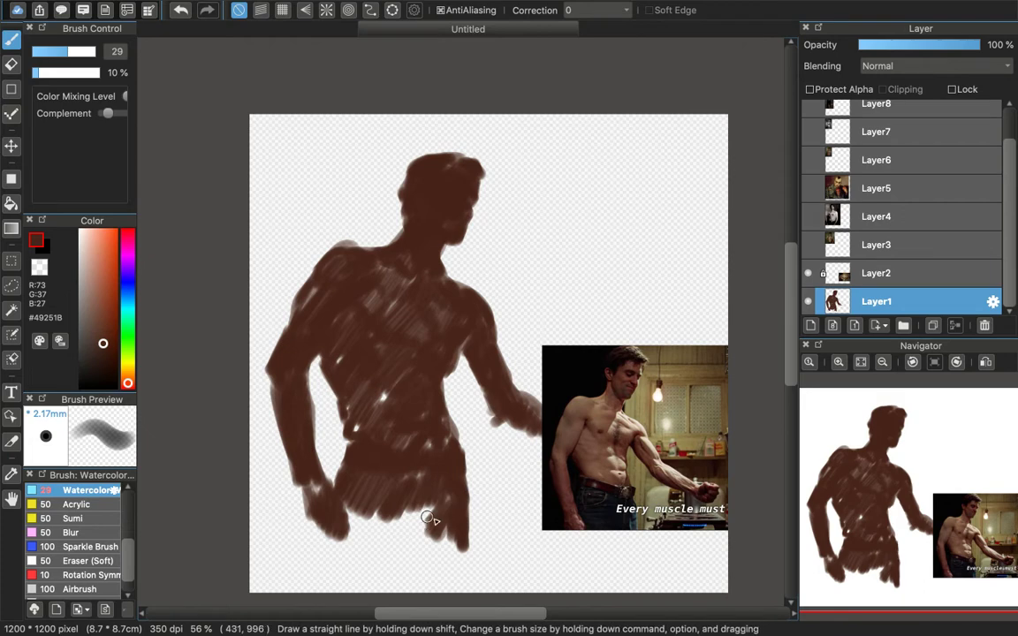
{"action": "mouse_move", "coordinate": [445, 527]}
{"action": "left_mouse_down"}
{"action": "mouse_move", "coordinate": [409, 558]}
{"action": "mouse_move", "coordinate": [438, 496]}
{"action": "mouse_move", "coordinate": [388, 551]}
{"action": "left_mouse_up"}
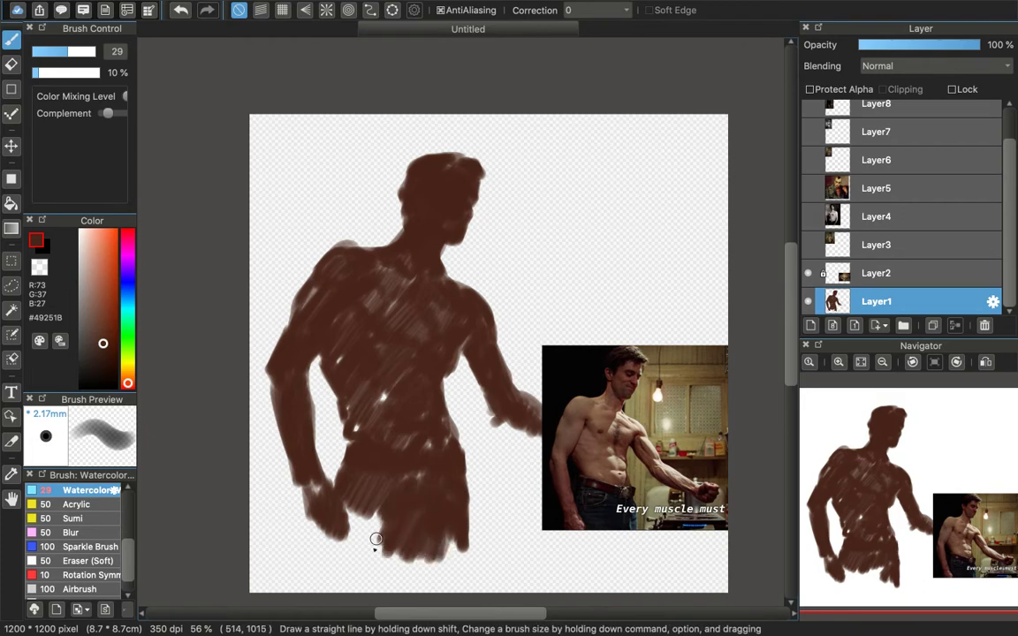
{"action": "mouse_move", "coordinate": [919, 530]}
{"action": "left_click_drag", "start_coordinate": [919, 530], "coordinate": [906, 556]}
{"action": "mouse_move", "coordinate": [353, 425]}
{"action": "left_mouse_down"}
{"action": "mouse_move", "coordinate": [365, 468]}
{"action": "mouse_move", "coordinate": [362, 446]}
{"action": "mouse_move", "coordinate": [380, 466]}
{"action": "mouse_move", "coordinate": [377, 429]}
{"action": "mouse_move", "coordinate": [405, 461]}
{"action": "mouse_move", "coordinate": [375, 404]}
{"action": "mouse_move", "coordinate": [425, 463]}
{"action": "mouse_move", "coordinate": [436, 447]}
{"action": "mouse_move", "coordinate": [481, 464]}
{"action": "mouse_move", "coordinate": [491, 430]}
{"action": "mouse_move", "coordinate": [486, 464]}
{"action": "left_mouse_up"}
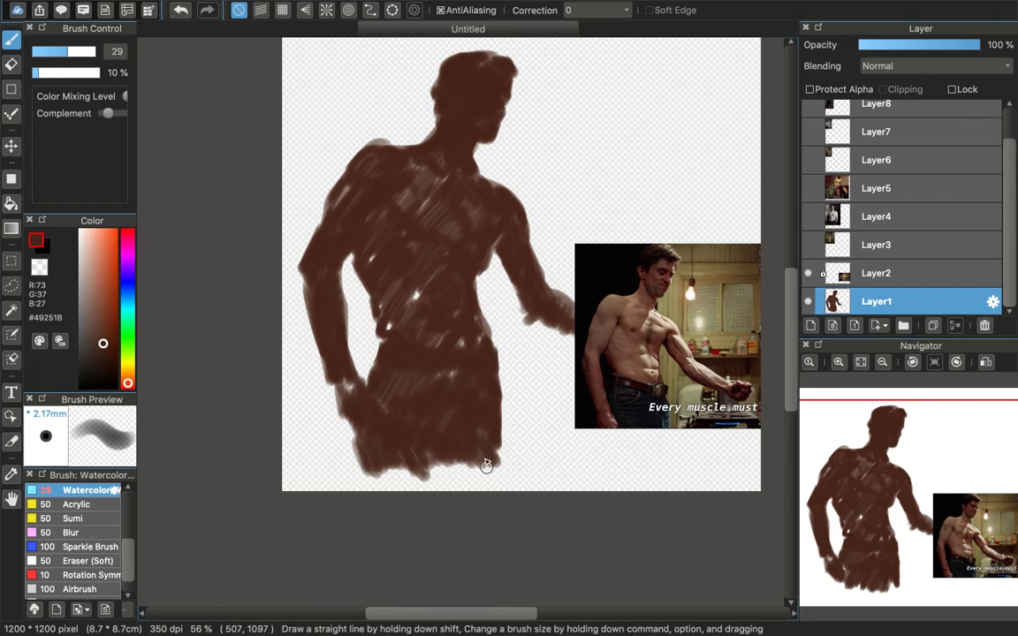
{"action": "mouse_move", "coordinate": [896, 538]}
{"action": "left_mouse_down"}
{"action": "mouse_move", "coordinate": [910, 524]}
{"action": "mouse_move", "coordinate": [902, 507]}
{"action": "left_mouse_up"}
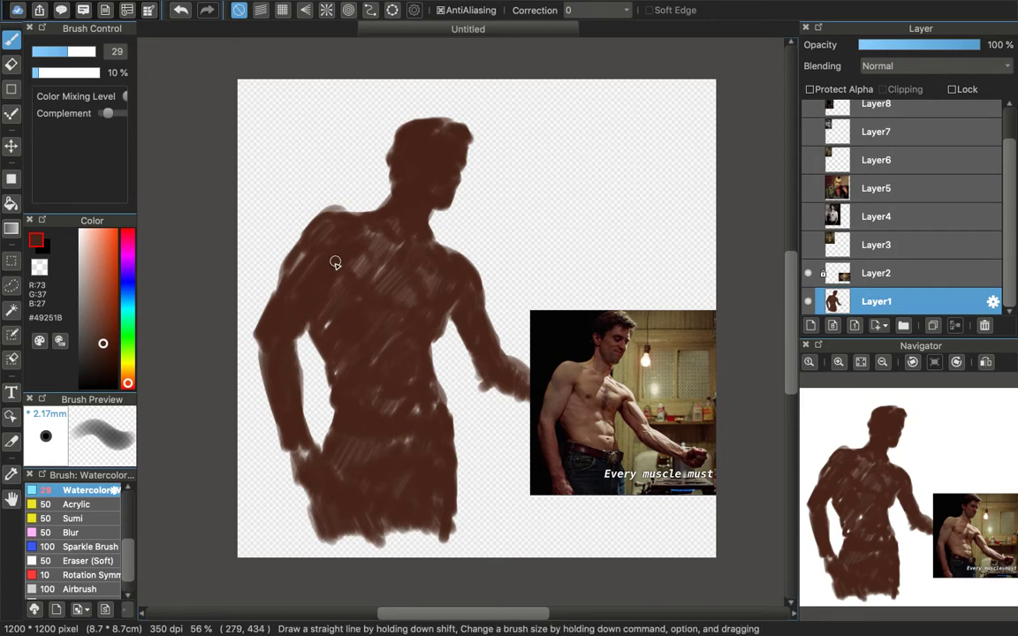
{"action": "left_click", "coordinate": [12, 64]}
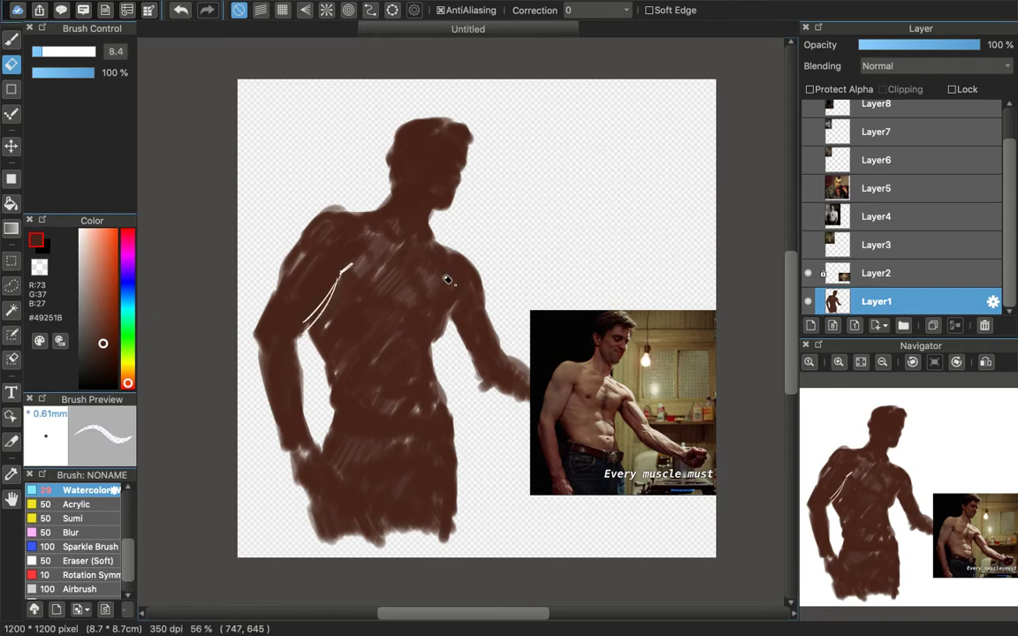
{"action": "left_click", "coordinate": [180, 11]}
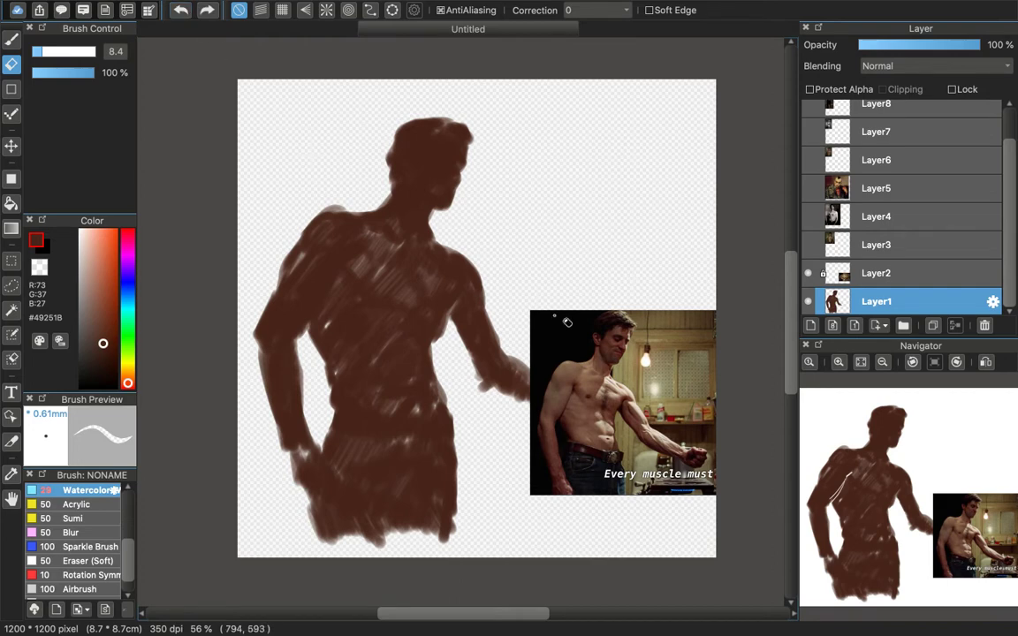
{"action": "left_click", "coordinate": [11, 41]}
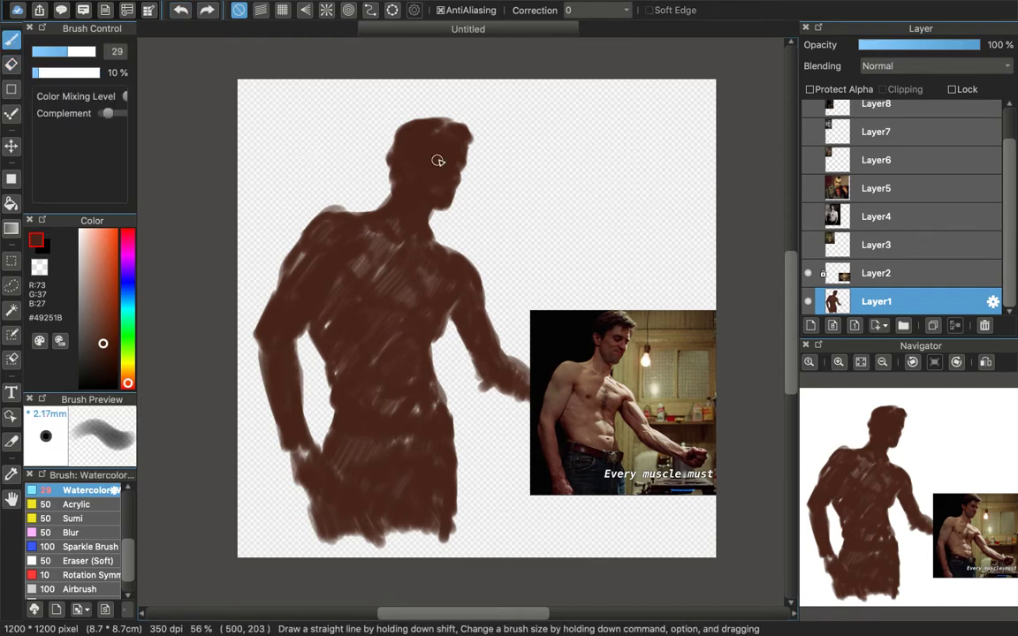
Step: Fill out the back of the head in dark brown and trim the rough outline at the hanging arm's shoulder with the eraser
{"action": "mouse_move", "coordinate": [393, 138]}
{"action": "left_mouse_down"}
{"action": "mouse_move", "coordinate": [388, 172]}
{"action": "mouse_move", "coordinate": [391, 139]}
{"action": "mouse_move", "coordinate": [426, 122]}
{"action": "left_mouse_up"}
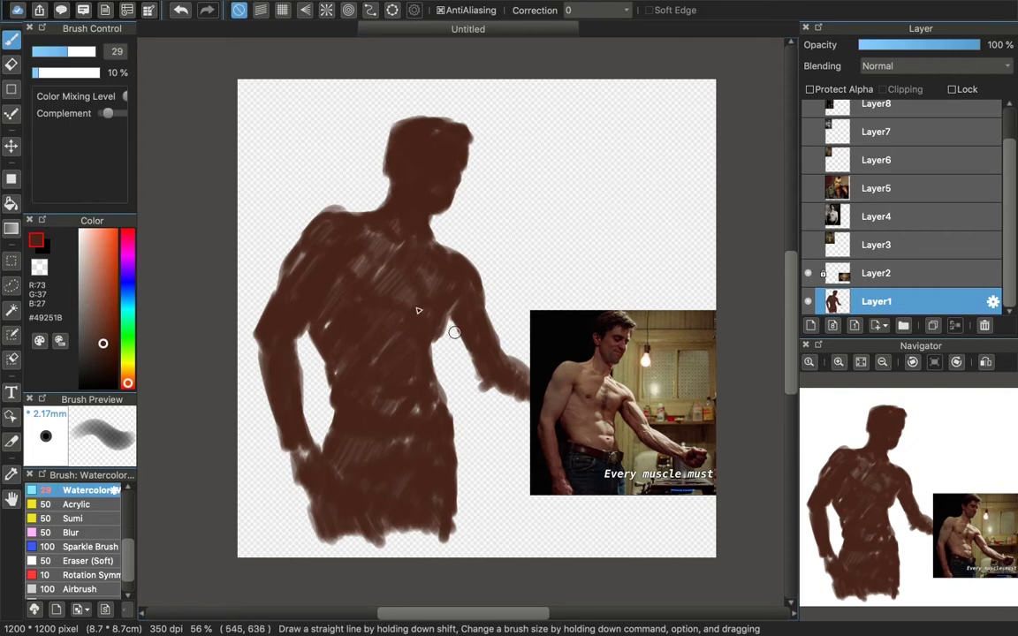
{"action": "left_click", "coordinate": [11, 63]}
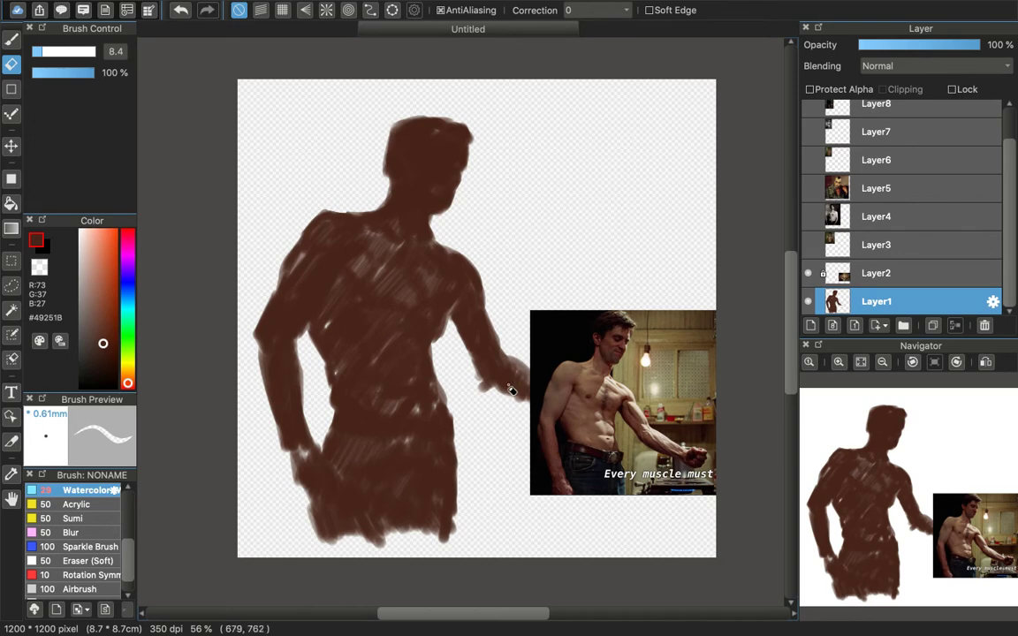
{"action": "key", "text": "b"}
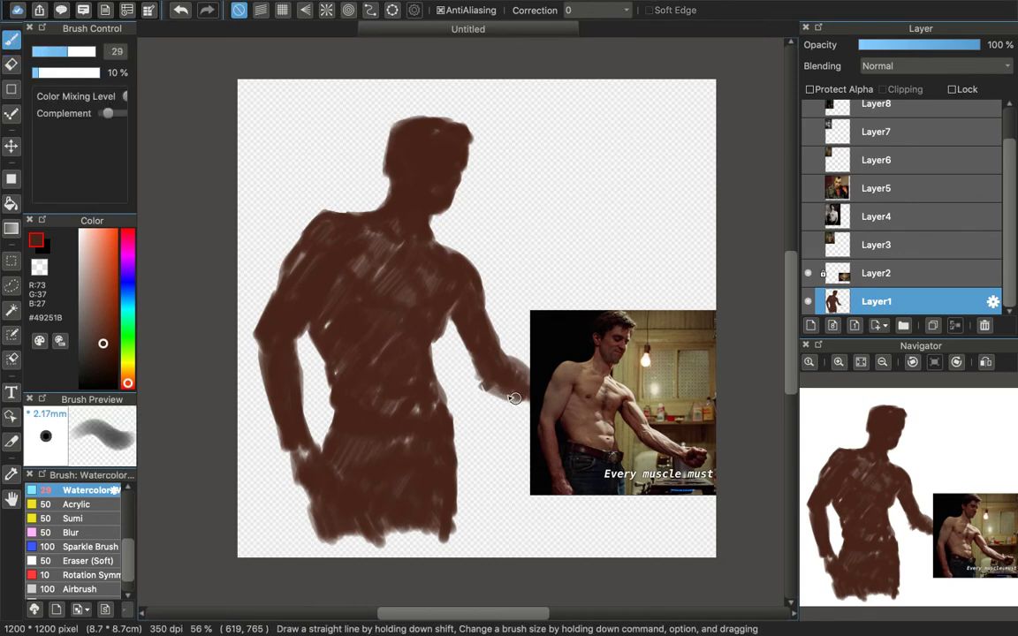
Step: Unlock Layer2 and move its reference photo up into the canvas's upper right corner
{"action": "left_click", "coordinate": [821, 274]}
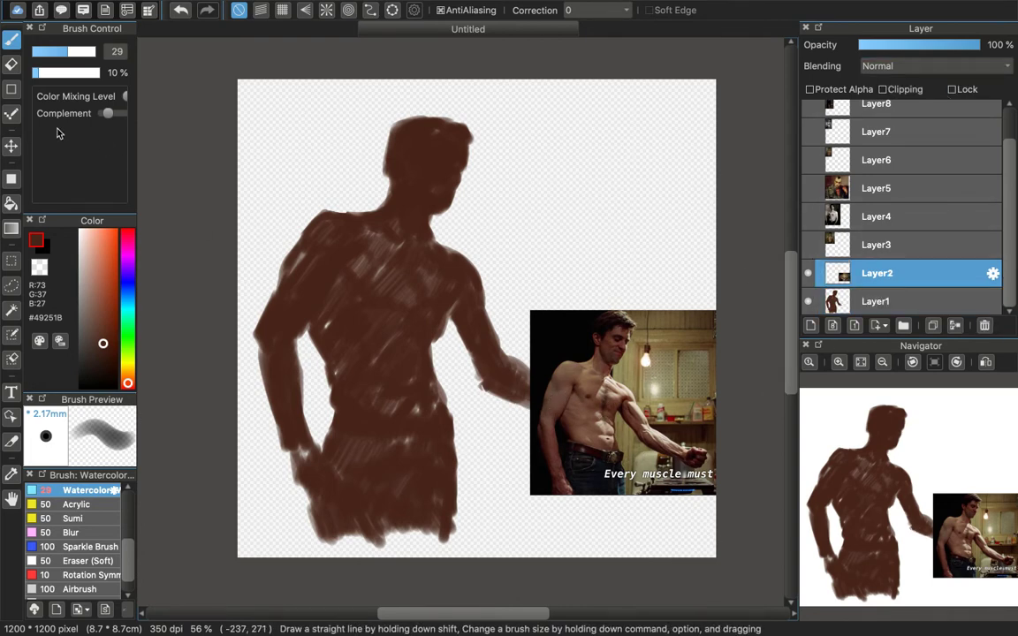
{"action": "left_click", "coordinate": [11, 146]}
{"action": "left_click_drag", "start_coordinate": [645, 376], "coordinate": [669, 171]}
Step: Paint the rest of the outstretched forearm and its clenched fist in dark brown on Layer1
{"action": "left_click", "coordinate": [881, 301]}
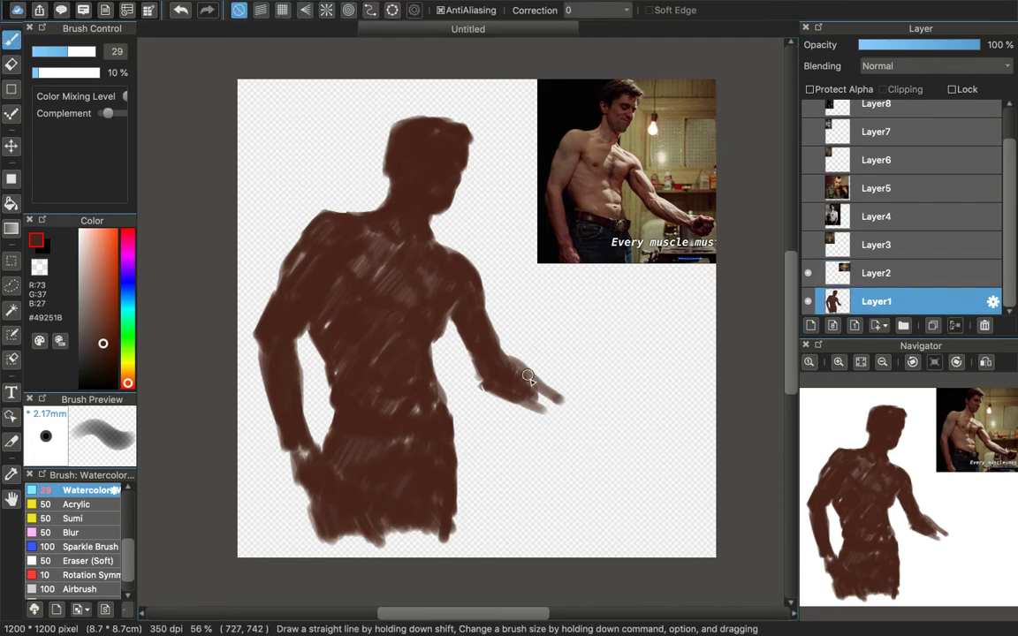
{"action": "mouse_move", "coordinate": [530, 377]}
{"action": "left_mouse_down"}
{"action": "mouse_move", "coordinate": [553, 398]}
{"action": "mouse_move", "coordinate": [519, 366]}
{"action": "mouse_move", "coordinate": [570, 409]}
{"action": "mouse_move", "coordinate": [530, 383]}
{"action": "mouse_move", "coordinate": [537, 409]}
{"action": "mouse_move", "coordinate": [552, 396]}
{"action": "mouse_move", "coordinate": [577, 425]}
{"action": "left_mouse_up"}
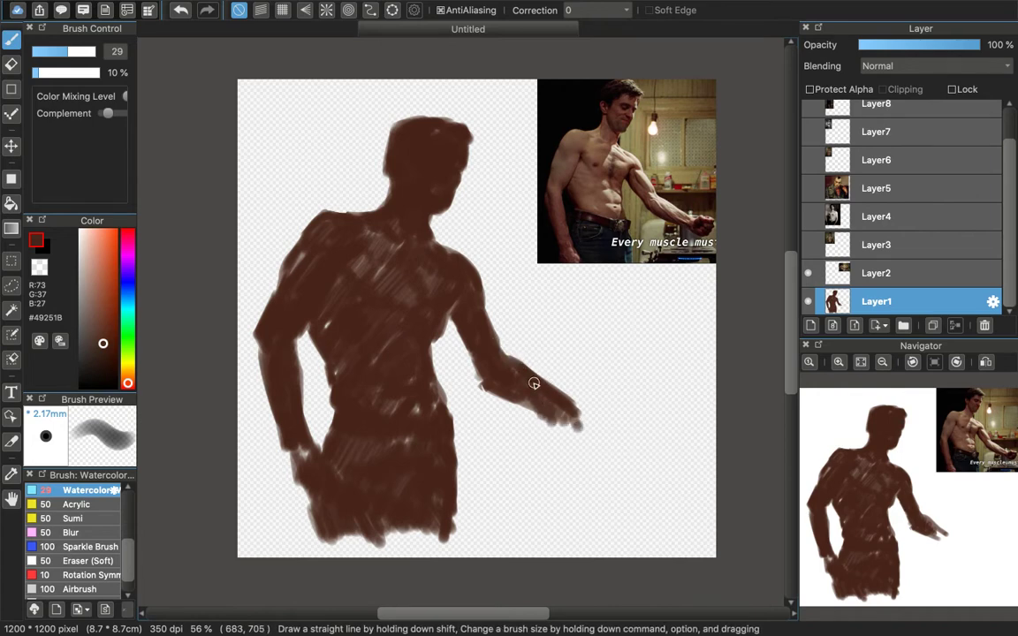
{"action": "left_click_drag", "start_coordinate": [518, 402], "coordinate": [568, 424]}
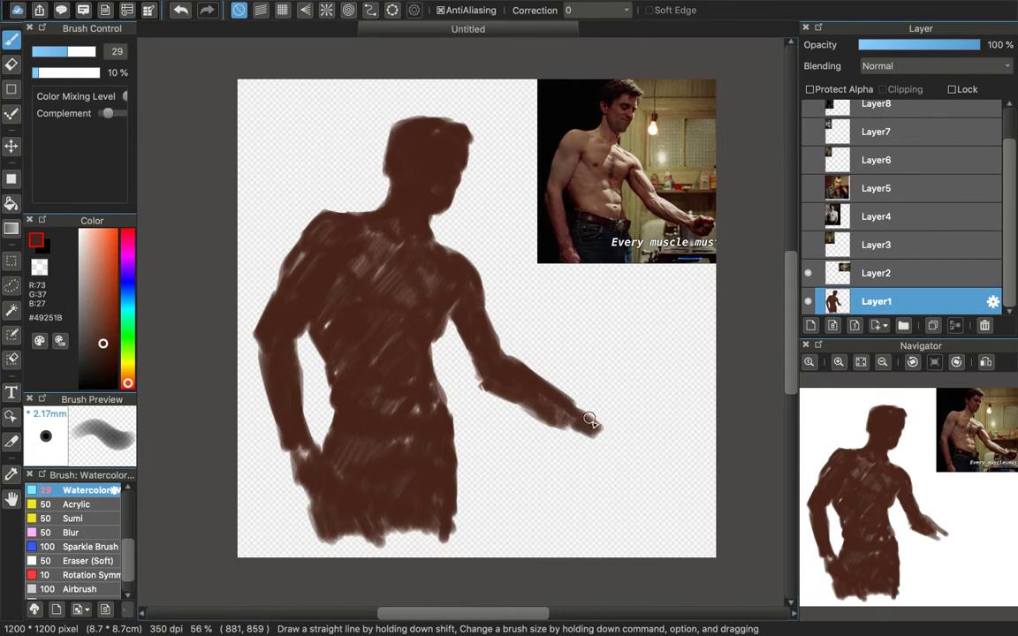
{"action": "mouse_move", "coordinate": [609, 418]}
{"action": "left_mouse_down"}
{"action": "mouse_move", "coordinate": [620, 411]}
{"action": "mouse_move", "coordinate": [604, 416]}
{"action": "mouse_move", "coordinate": [634, 427]}
{"action": "mouse_move", "coordinate": [598, 417]}
{"action": "mouse_move", "coordinate": [618, 420]}
{"action": "mouse_move", "coordinate": [620, 436]}
{"action": "mouse_move", "coordinate": [608, 422]}
{"action": "mouse_move", "coordinate": [585, 431]}
{"action": "mouse_move", "coordinate": [589, 439]}
{"action": "mouse_move", "coordinate": [604, 422]}
{"action": "mouse_move", "coordinate": [582, 418]}
{"action": "mouse_move", "coordinate": [608, 426]}
{"action": "left_mouse_up"}
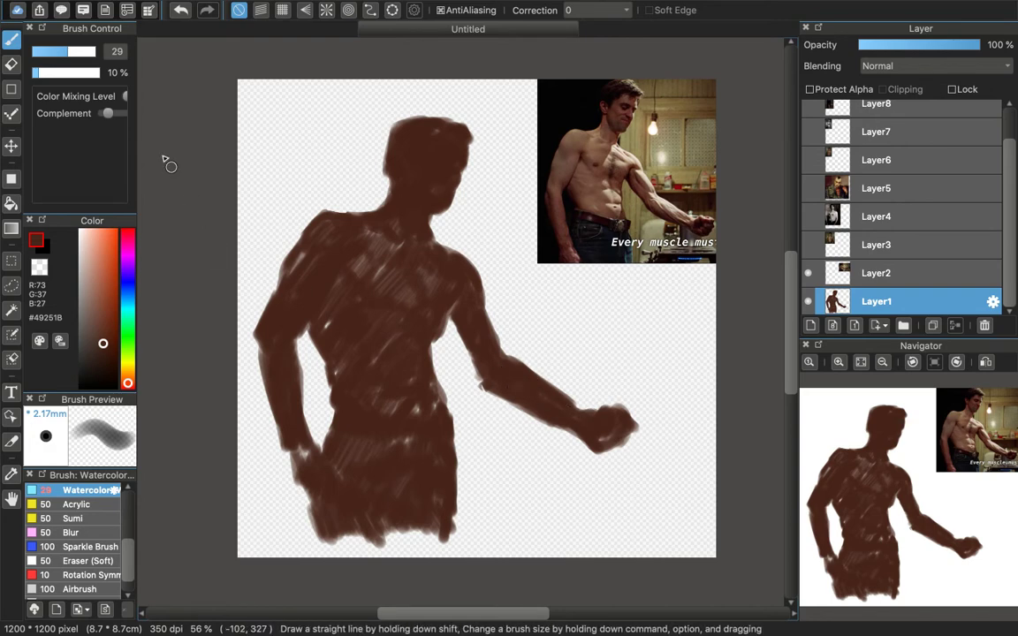
Step: Fill the light gaps across the chest and abdomen and broaden the hand beside the hip in dark brown
{"action": "left_click", "coordinate": [12, 63]}
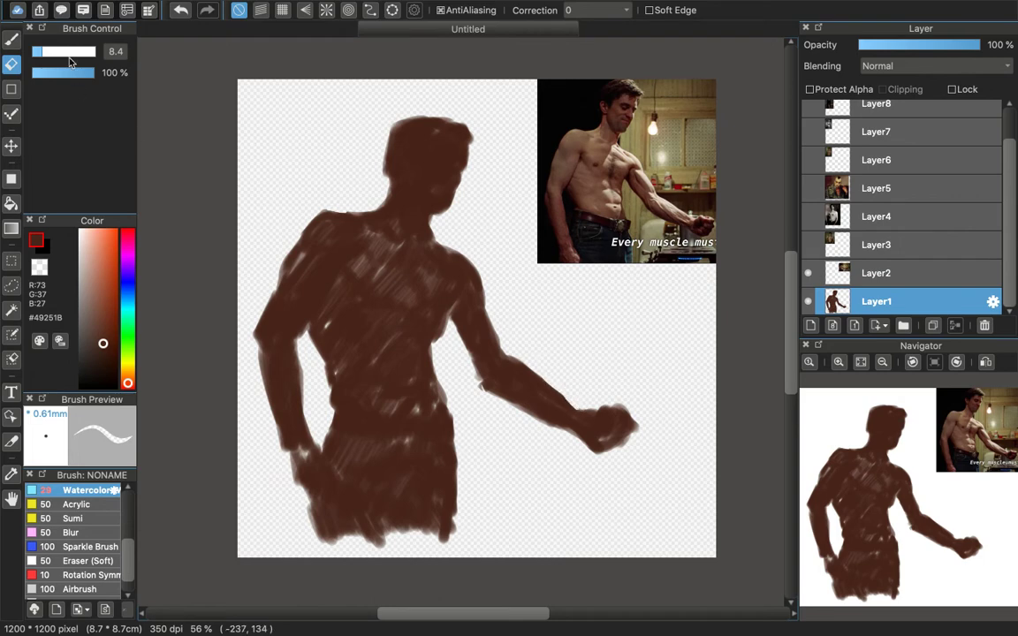
{"action": "key", "text": "b"}
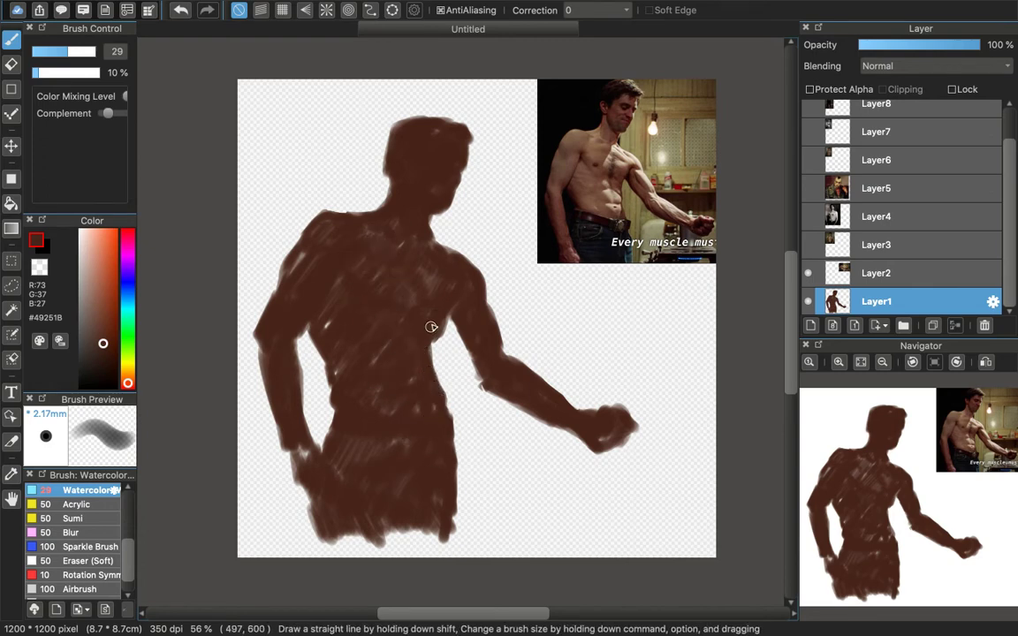
{"action": "mouse_move", "coordinate": [807, 362]}
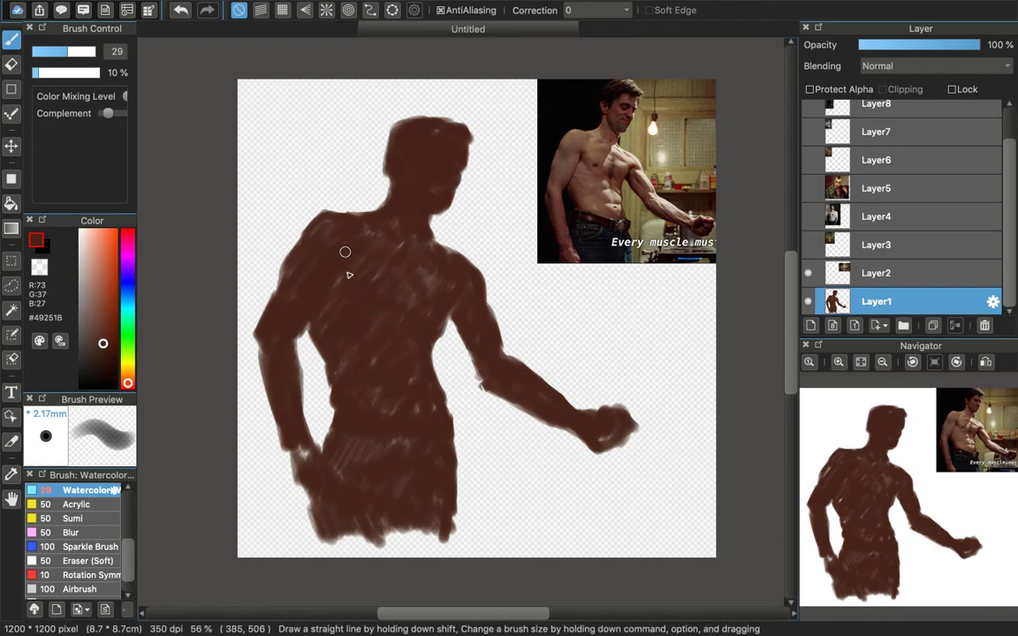
{"action": "mouse_move", "coordinate": [299, 470]}
{"action": "left_mouse_down"}
{"action": "mouse_move", "coordinate": [302, 502]}
{"action": "mouse_move", "coordinate": [333, 495]}
{"action": "left_mouse_up"}
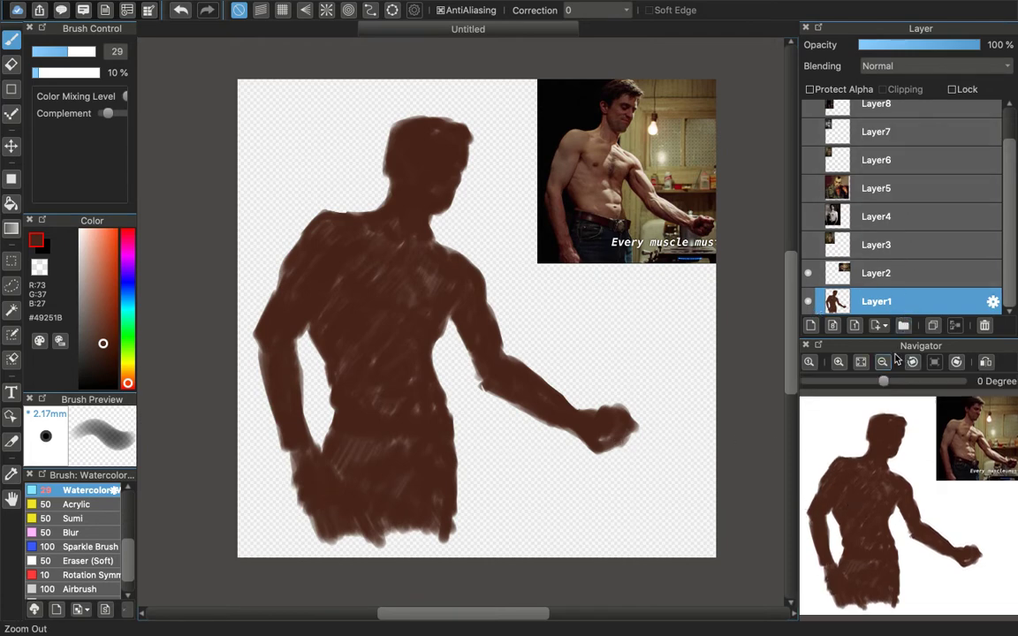
{"action": "left_click", "coordinate": [808, 303]}
{"action": "left_click", "coordinate": [807, 303]}
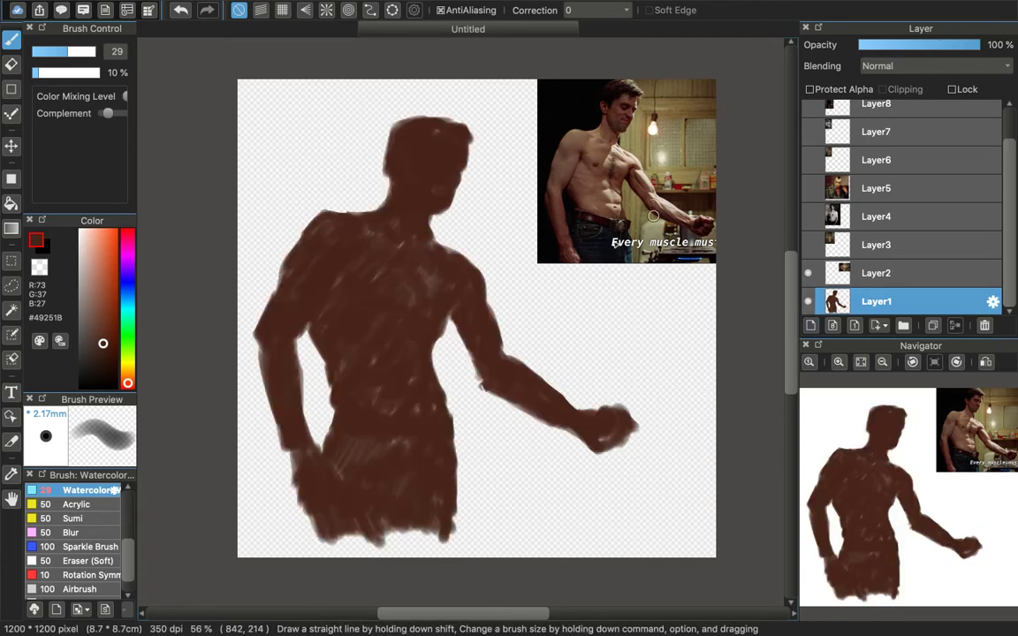
Step: Sample skin tone #81644E from the reference photo and shade the hanging arm's shoulder with it
{"action": "left_click", "coordinate": [576, 137], "text": "alt"}
{"action": "mouse_move", "coordinate": [320, 252]}
{"action": "left_mouse_down"}
{"action": "mouse_move", "coordinate": [341, 243]}
{"action": "mouse_move", "coordinate": [305, 243]}
{"action": "left_mouse_up"}
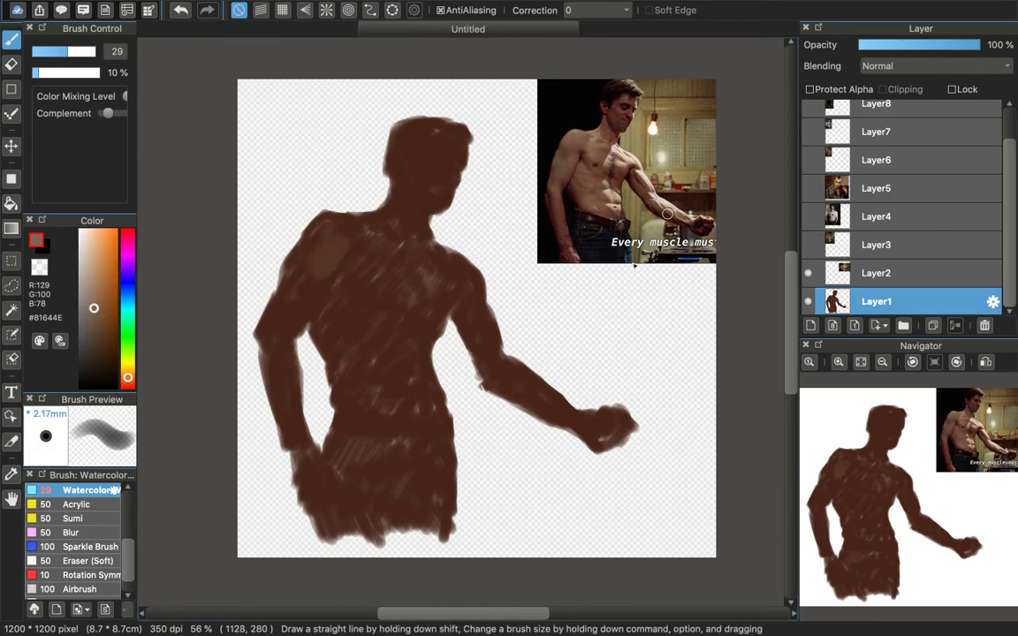
Step: Sample dark brown #4B281E and reshape the outstretched arm's upper arm and elbow, trimming the edges with the eraser
{"action": "left_click", "coordinate": [476, 292], "text": "alt"}
{"action": "mouse_move", "coordinate": [475, 292]}
{"action": "left_mouse_down"}
{"action": "mouse_move", "coordinate": [517, 405]}
{"action": "mouse_move", "coordinate": [520, 387]}
{"action": "mouse_move", "coordinate": [467, 321]}
{"action": "mouse_move", "coordinate": [479, 362]}
{"action": "left_mouse_up"}
{"action": "mouse_move", "coordinate": [488, 318]}
{"action": "left_mouse_down"}
{"action": "mouse_move", "coordinate": [508, 370]}
{"action": "mouse_move", "coordinate": [588, 460]}
{"action": "left_mouse_up"}
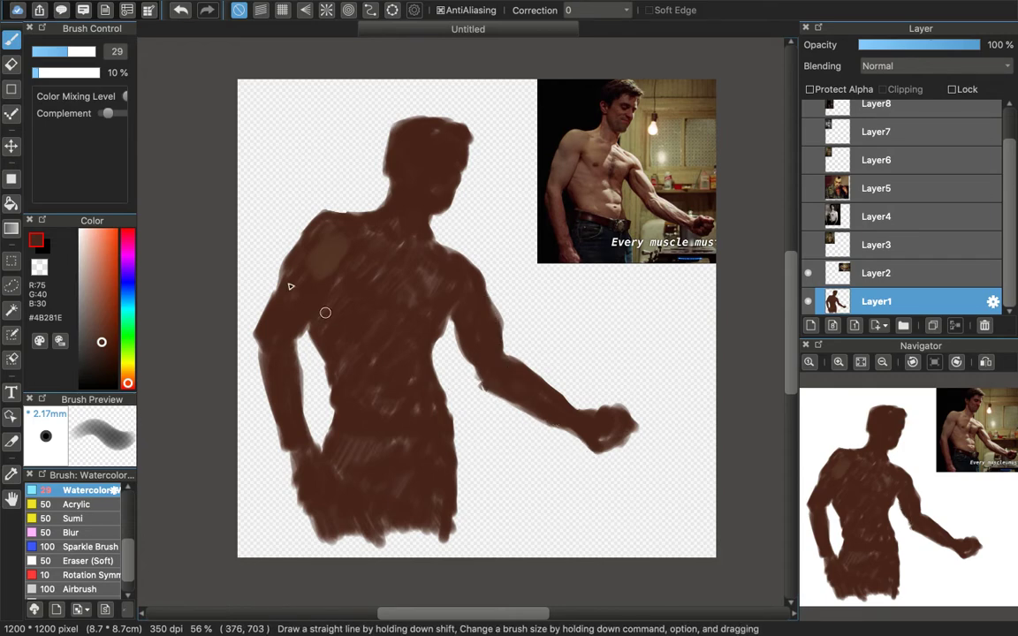
{"action": "key", "text": "e"}
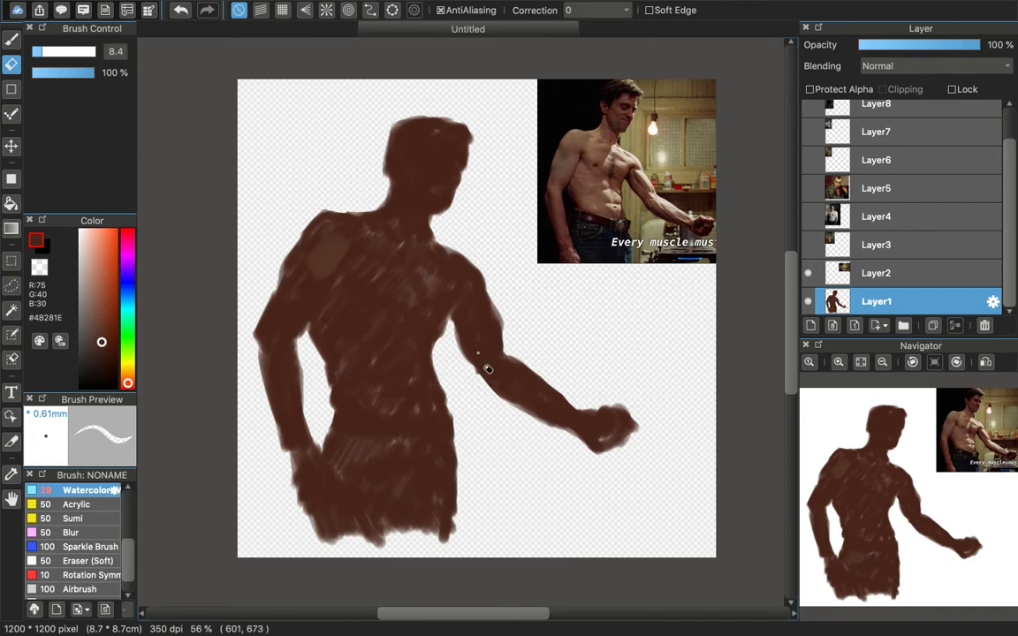
{"action": "mouse_move", "coordinate": [457, 335]}
{"action": "left_mouse_down"}
{"action": "mouse_move", "coordinate": [513, 415]}
{"action": "mouse_move", "coordinate": [472, 367]}
{"action": "left_mouse_up"}
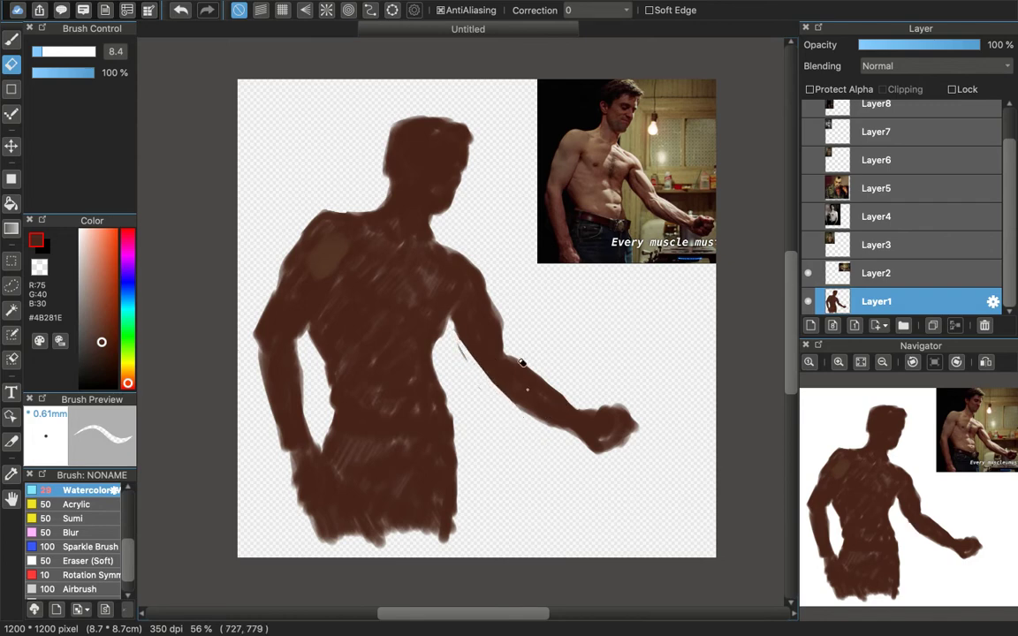
{"action": "key", "text": "b"}
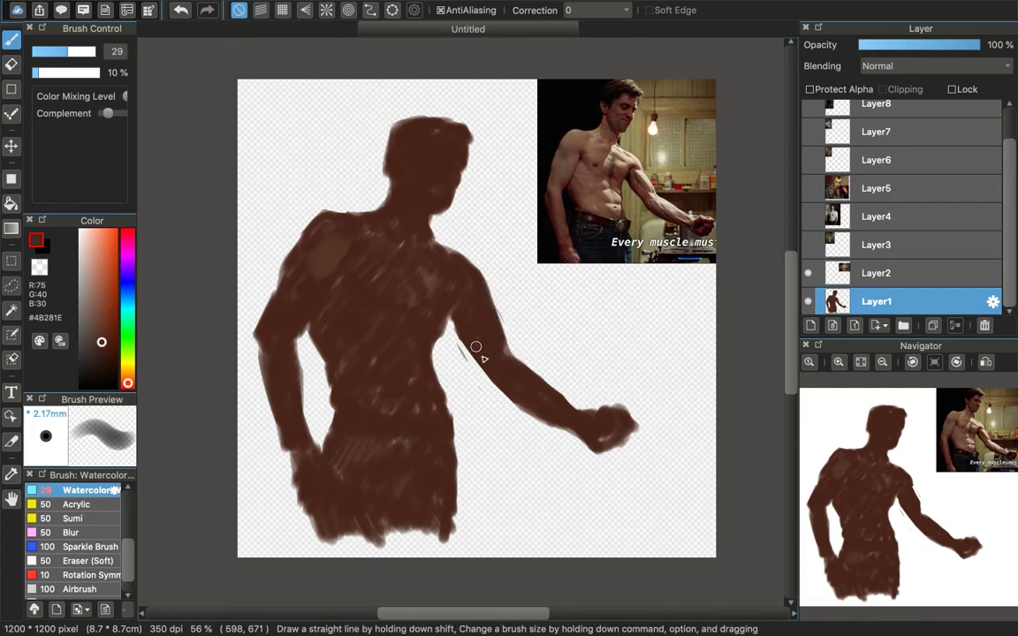
{"action": "mouse_move", "coordinate": [494, 393]}
{"action": "left_mouse_down"}
{"action": "mouse_move", "coordinate": [527, 407]}
{"action": "mouse_move", "coordinate": [581, 409]}
{"action": "left_mouse_up"}
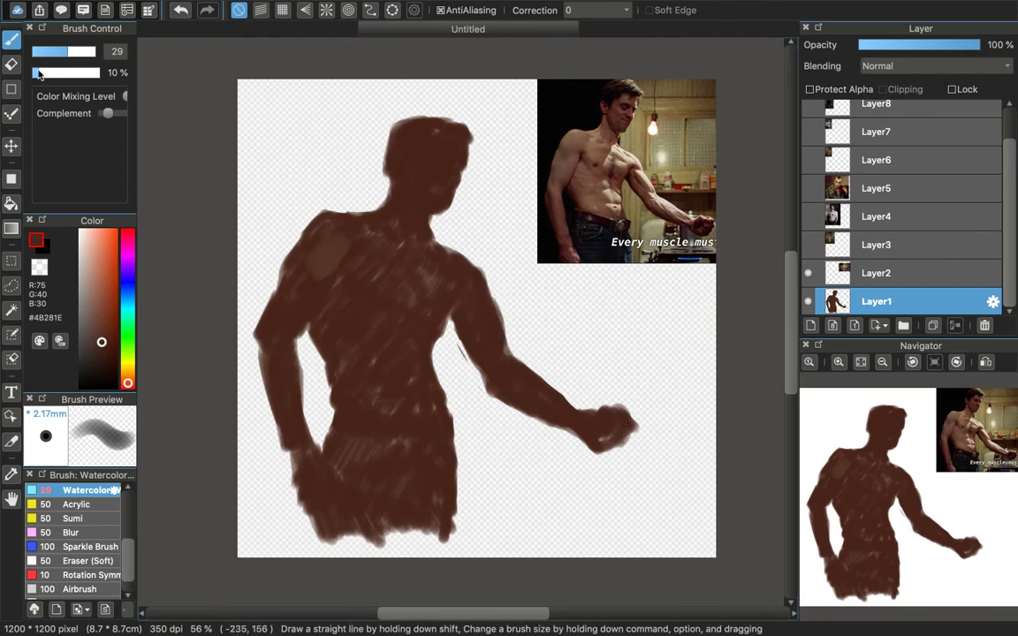
Step: Refine the outstretched fist and forearm, erasing along the forearm's underside and repainting its contour in dark brown #4B281E
{"action": "key", "text": "e"}
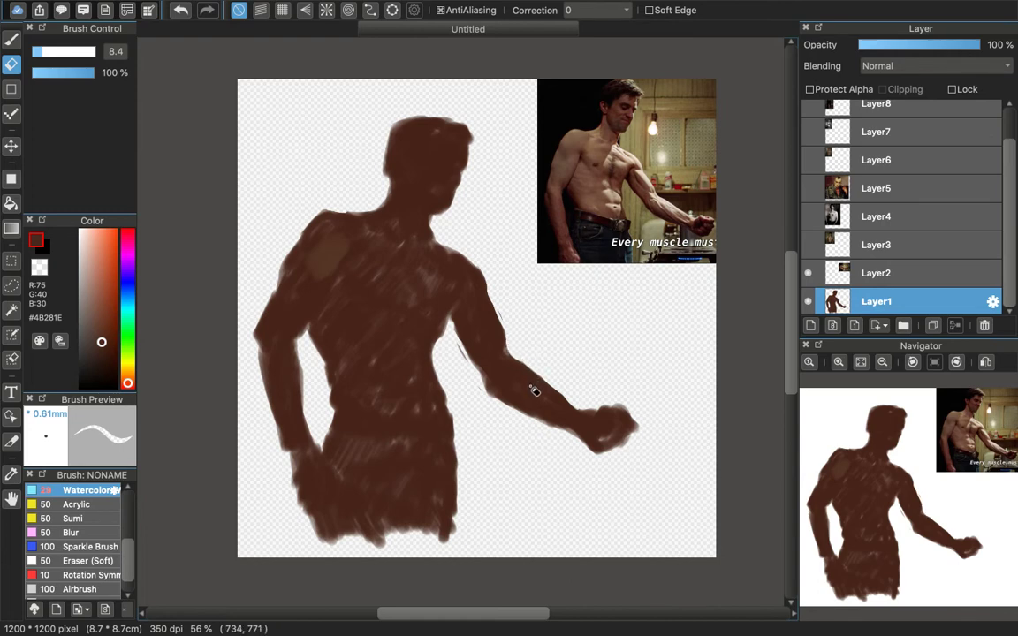
{"action": "key", "text": "b"}
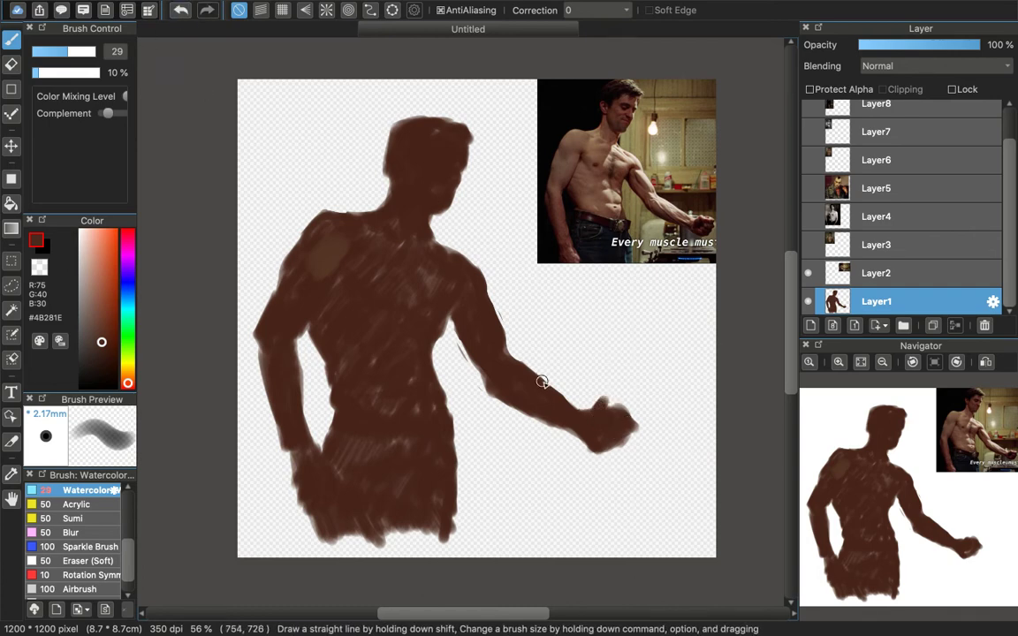
{"action": "left_click", "coordinate": [12, 65]}
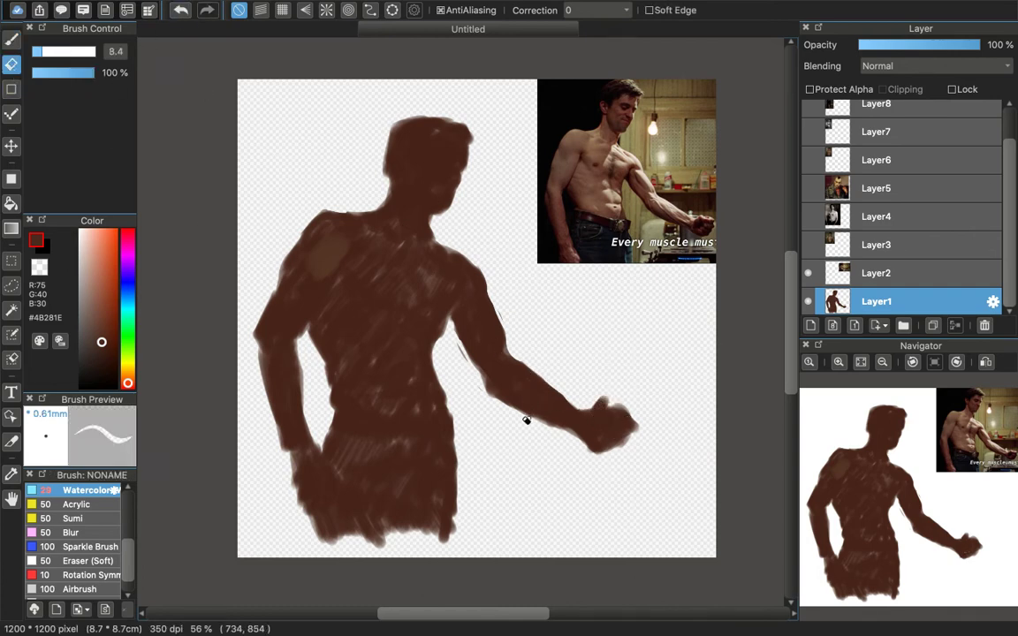
{"action": "left_click_drag", "start_coordinate": [446, 356], "coordinate": [575, 442]}
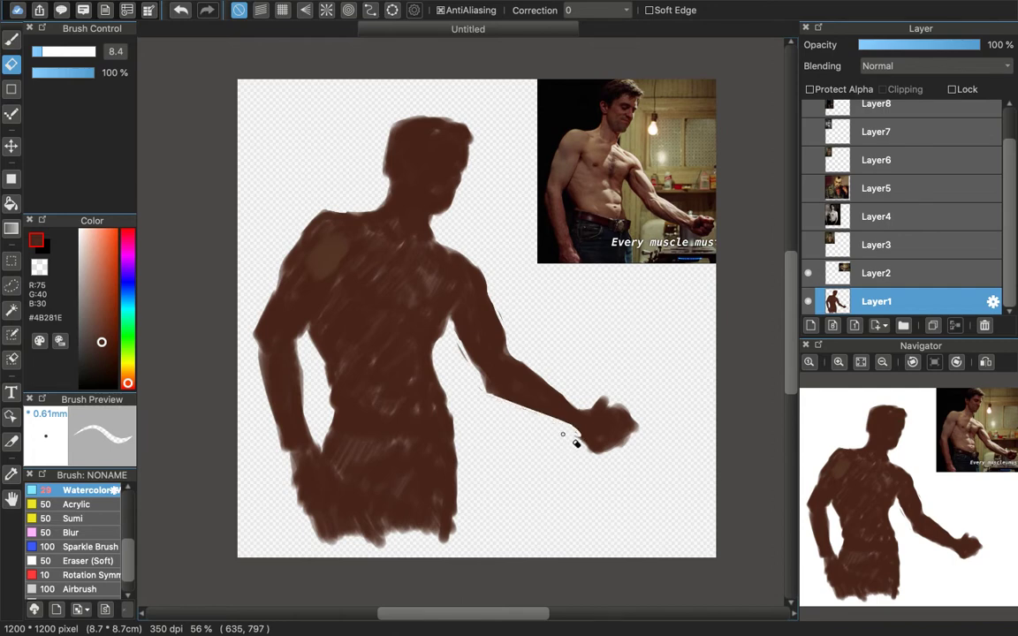
{"action": "left_click", "coordinate": [12, 39]}
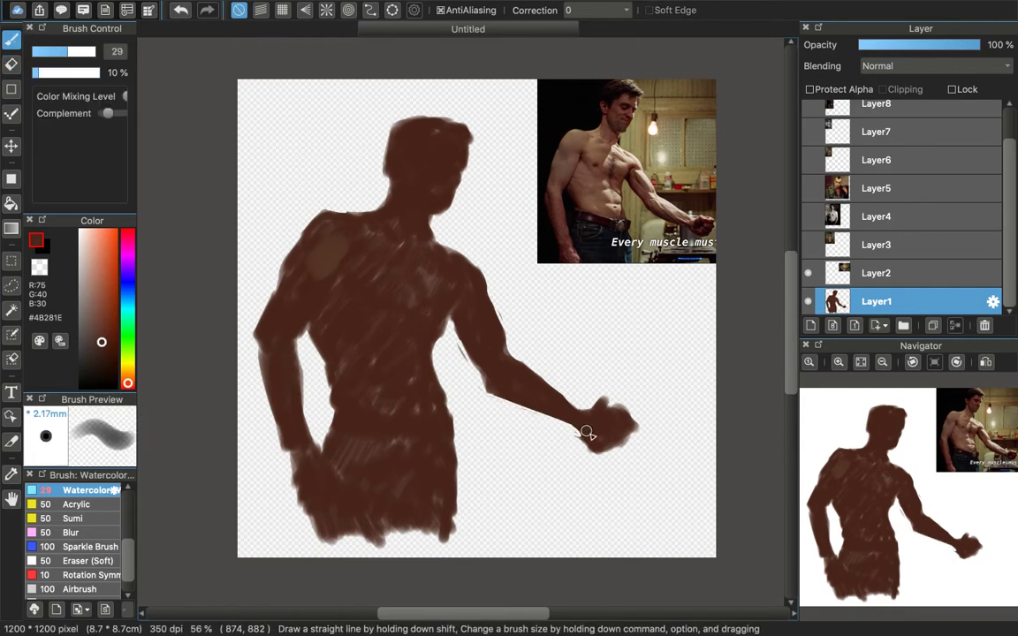
{"action": "mouse_move", "coordinate": [576, 428]}
{"action": "left_mouse_down"}
{"action": "mouse_move", "coordinate": [593, 442]}
{"action": "mouse_move", "coordinate": [529, 398]}
{"action": "left_mouse_up"}
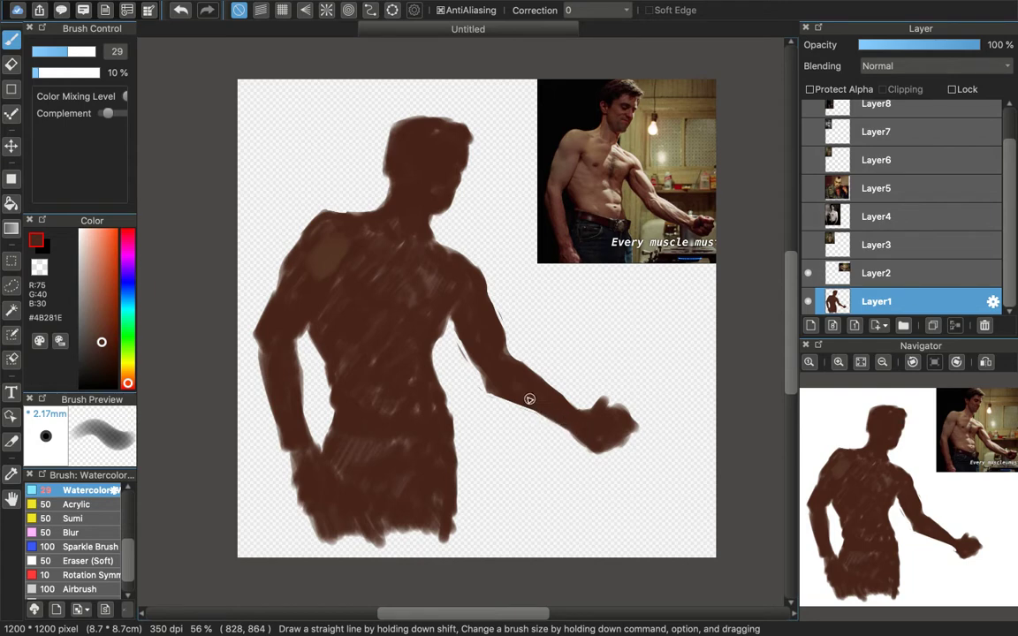
{"action": "left_click_drag", "start_coordinate": [604, 438], "coordinate": [504, 392]}
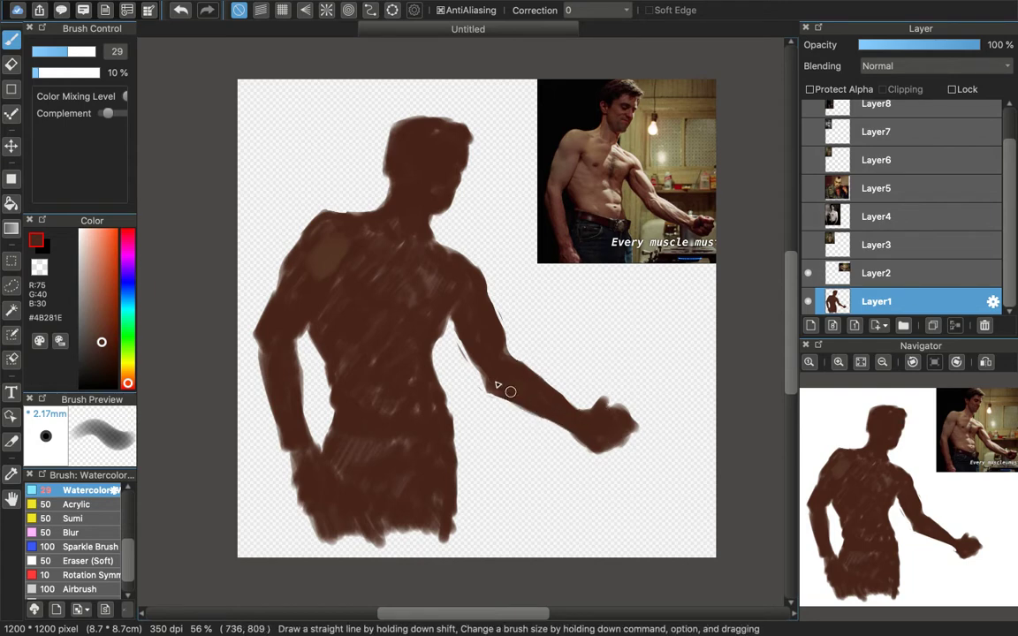
{"action": "left_click_drag", "start_coordinate": [509, 391], "coordinate": [510, 389]}
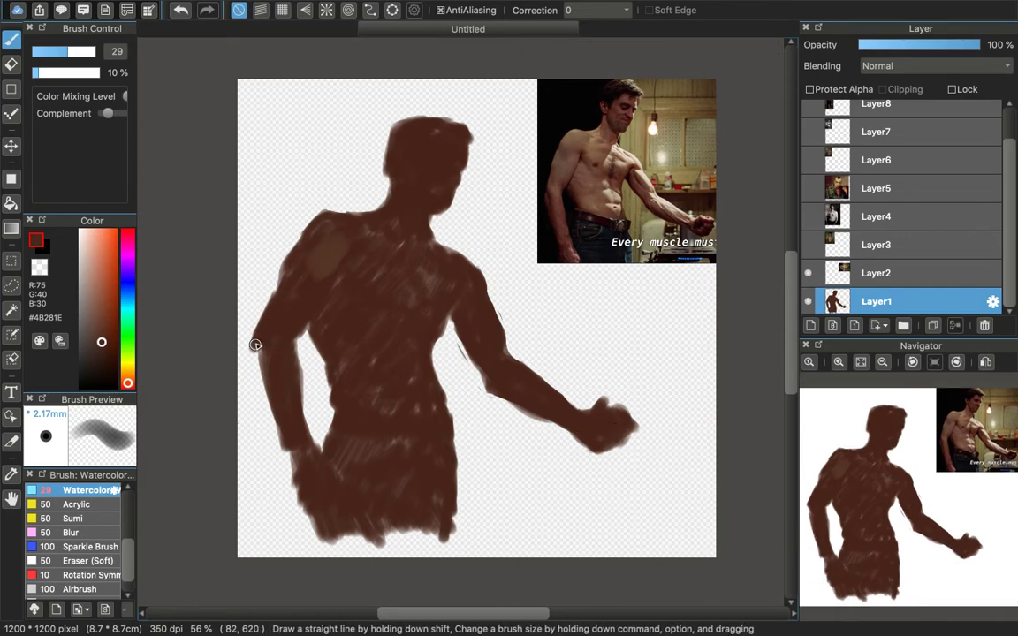
Step: Tidy the hanging arm's elbow contour and shade its shoulder and upper arm with sampled skin tone #91775F
{"action": "key", "text": "e"}
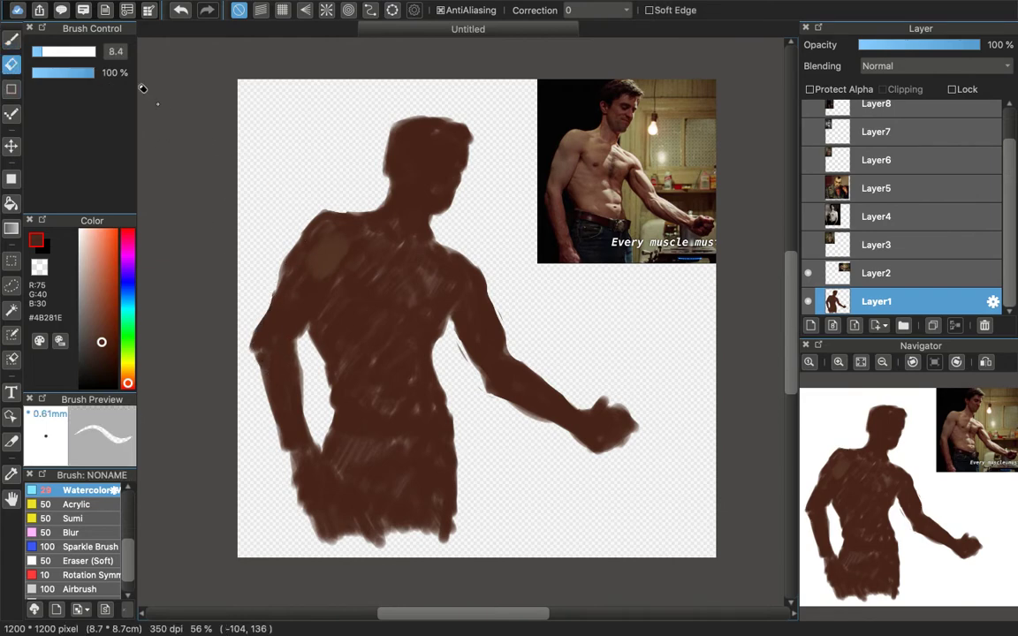
{"action": "key", "text": "b"}
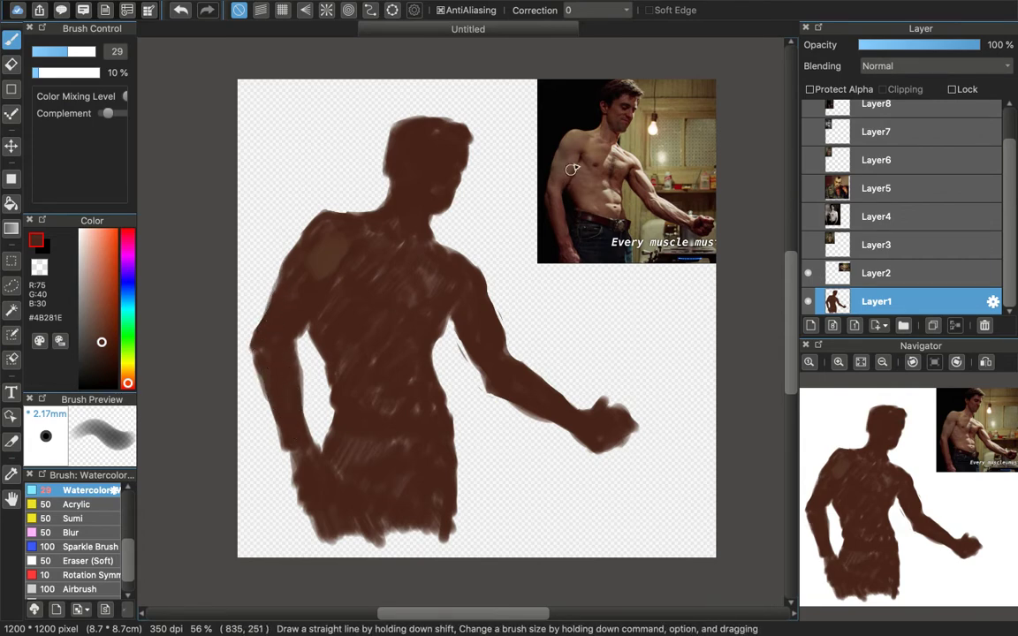
{"action": "left_click", "coordinate": [575, 130], "text": "alt"}
{"action": "mouse_move", "coordinate": [334, 235]}
{"action": "left_mouse_down"}
{"action": "mouse_move", "coordinate": [310, 258]}
{"action": "mouse_move", "coordinate": [325, 231]}
{"action": "mouse_move", "coordinate": [313, 265]}
{"action": "mouse_move", "coordinate": [316, 284]}
{"action": "mouse_move", "coordinate": [328, 278]}
{"action": "mouse_move", "coordinate": [306, 306]}
{"action": "left_mouse_up"}
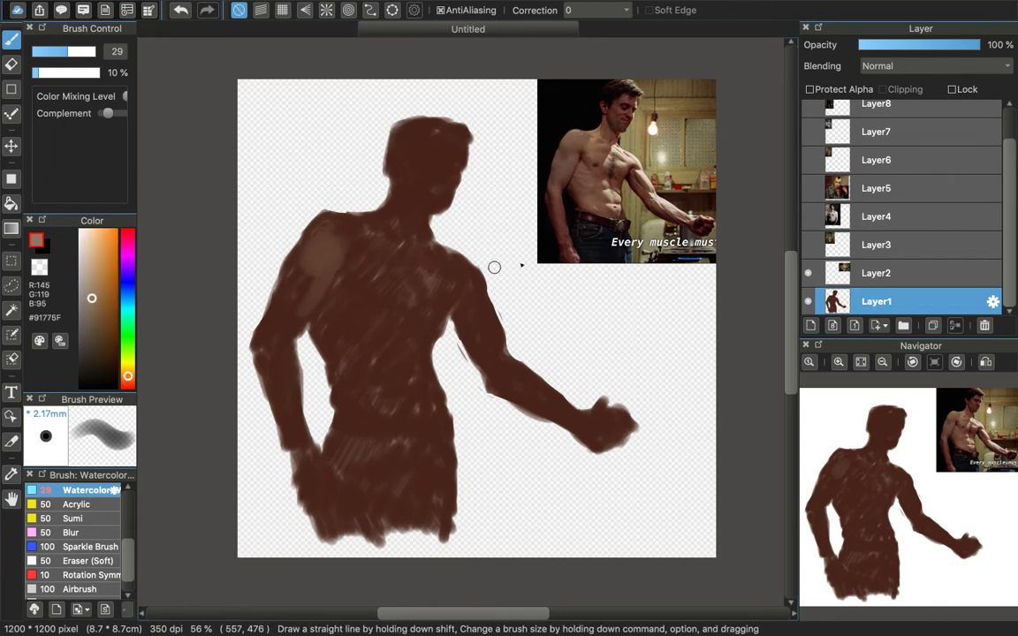
Step: Set the brush size to 17 and paint a highlight along the outstretched upper arm with sampled color #E9DBCC
{"action": "left_click_drag", "start_coordinate": [56, 51], "coordinate": [53, 52]}
{"action": "left_click", "coordinate": [575, 141], "text": "alt"}
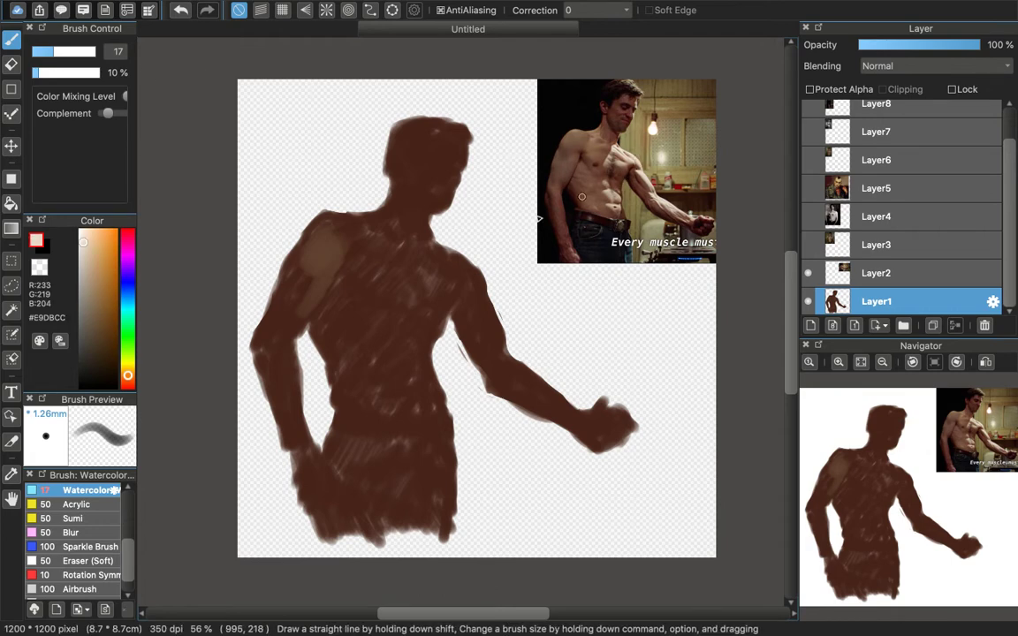
{"action": "mouse_move", "coordinate": [476, 281]}
{"action": "left_mouse_down"}
{"action": "mouse_move", "coordinate": [486, 318]}
{"action": "mouse_move", "coordinate": [476, 279]}
{"action": "mouse_move", "coordinate": [455, 257]}
{"action": "mouse_move", "coordinate": [478, 291]}
{"action": "mouse_move", "coordinate": [462, 261]}
{"action": "mouse_move", "coordinate": [481, 287]}
{"action": "mouse_move", "coordinate": [478, 276]}
{"action": "mouse_move", "coordinate": [462, 260]}
{"action": "mouse_move", "coordinate": [504, 352]}
{"action": "left_mouse_up"}
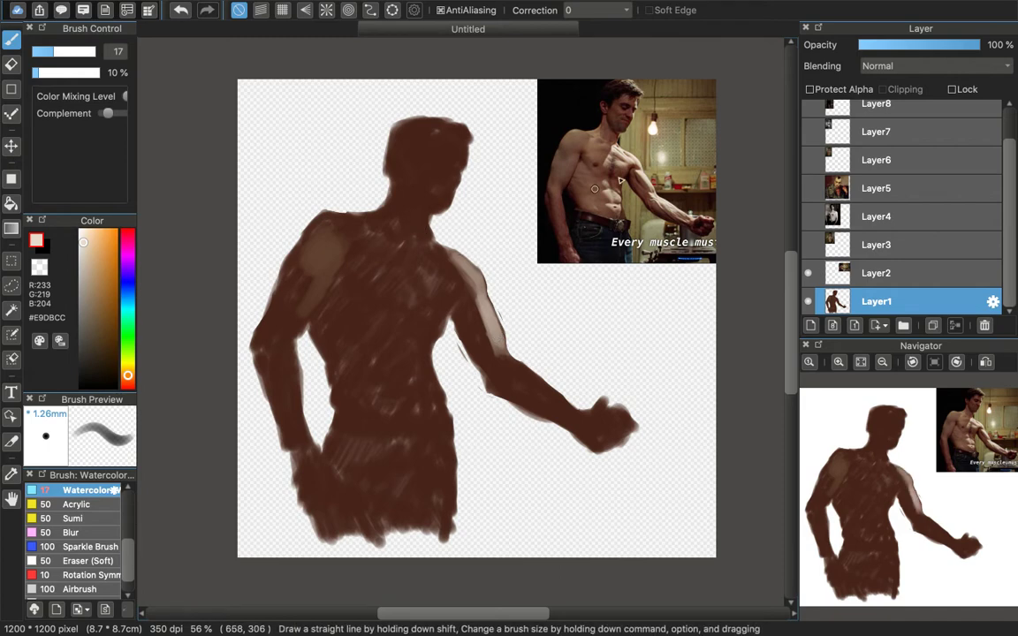
Step: Shade the chest beside the hanging arm with sampled tone #987B5B and its lower edge with dark tones #1B0002 and #5E3B2E
{"action": "left_click", "coordinate": [585, 153], "text": "alt"}
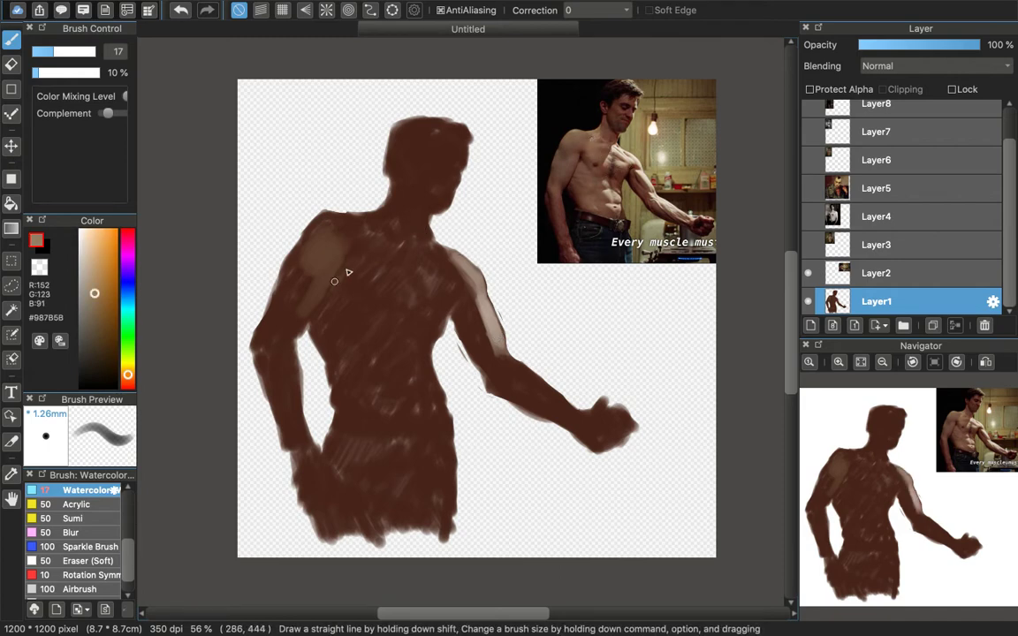
{"action": "mouse_move", "coordinate": [314, 243]}
{"action": "left_mouse_down"}
{"action": "mouse_move", "coordinate": [340, 265]}
{"action": "mouse_move", "coordinate": [356, 314]}
{"action": "mouse_move", "coordinate": [340, 231]}
{"action": "mouse_move", "coordinate": [332, 238]}
{"action": "mouse_move", "coordinate": [351, 249]}
{"action": "mouse_move", "coordinate": [391, 239]}
{"action": "mouse_move", "coordinate": [377, 259]}
{"action": "left_mouse_up"}
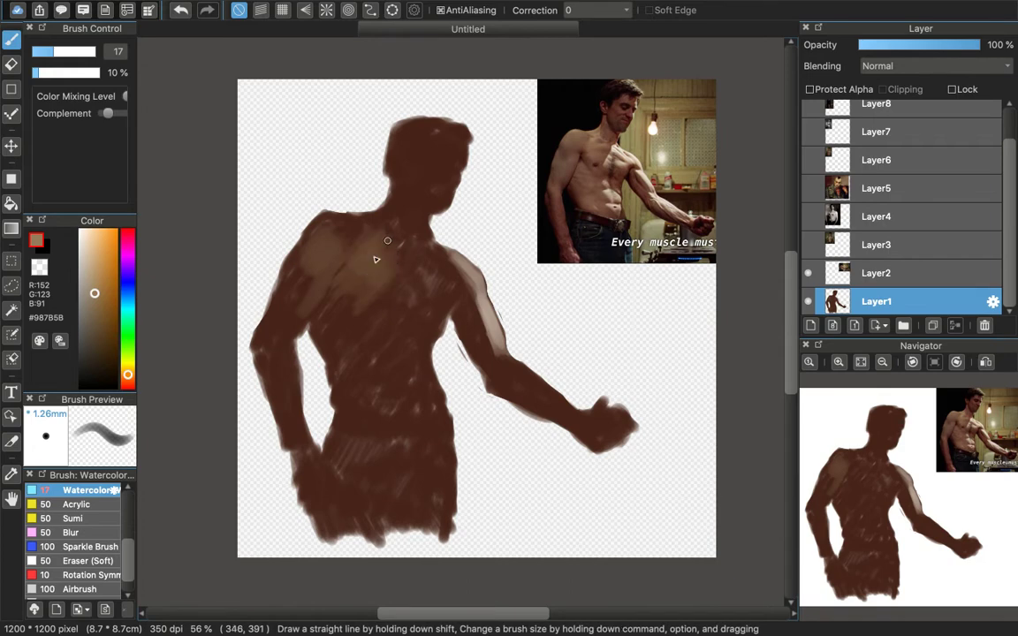
{"action": "left_click", "coordinate": [584, 153], "text": "alt"}
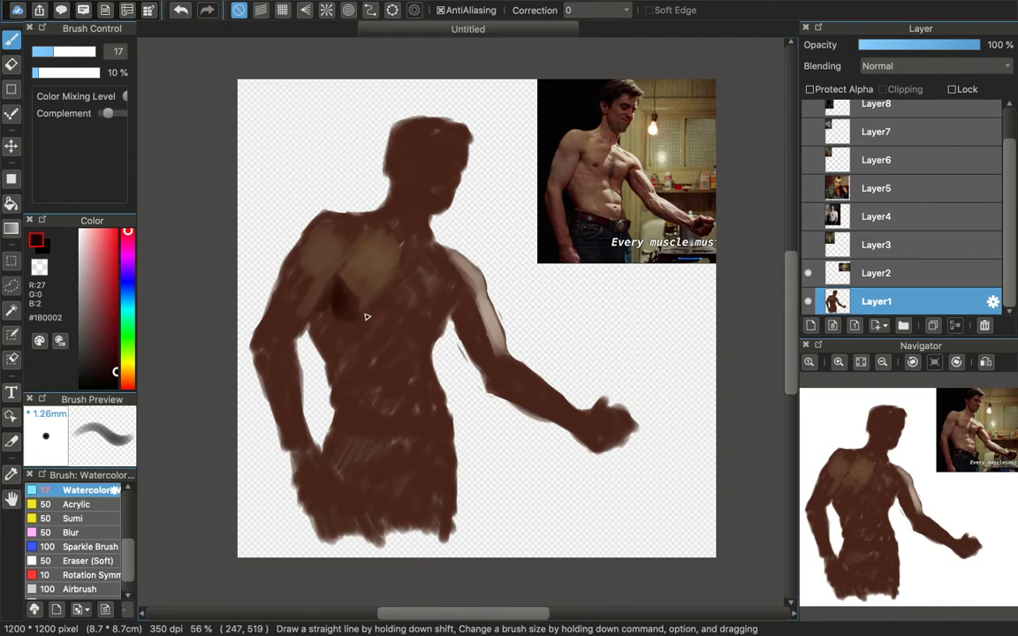
{"action": "left_click", "coordinate": [594, 158], "text": "alt"}
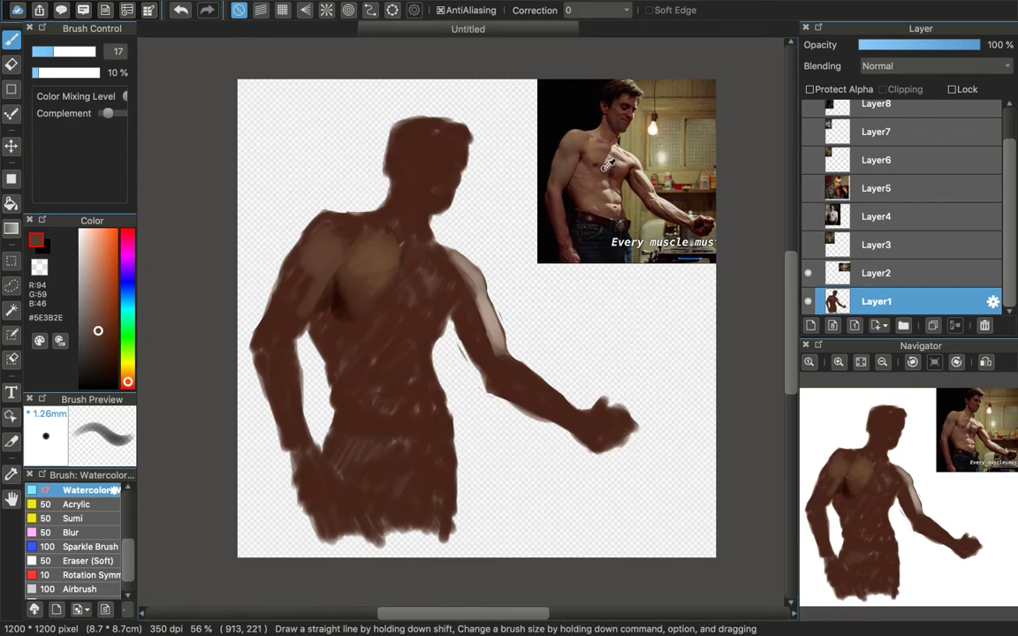
Step: Shade the hanging-arm side of the abdomen with tone #805A46 and the rest of the torso with reddish brown #5C2A20
{"action": "left_click", "coordinate": [400, 300], "text": "alt"}
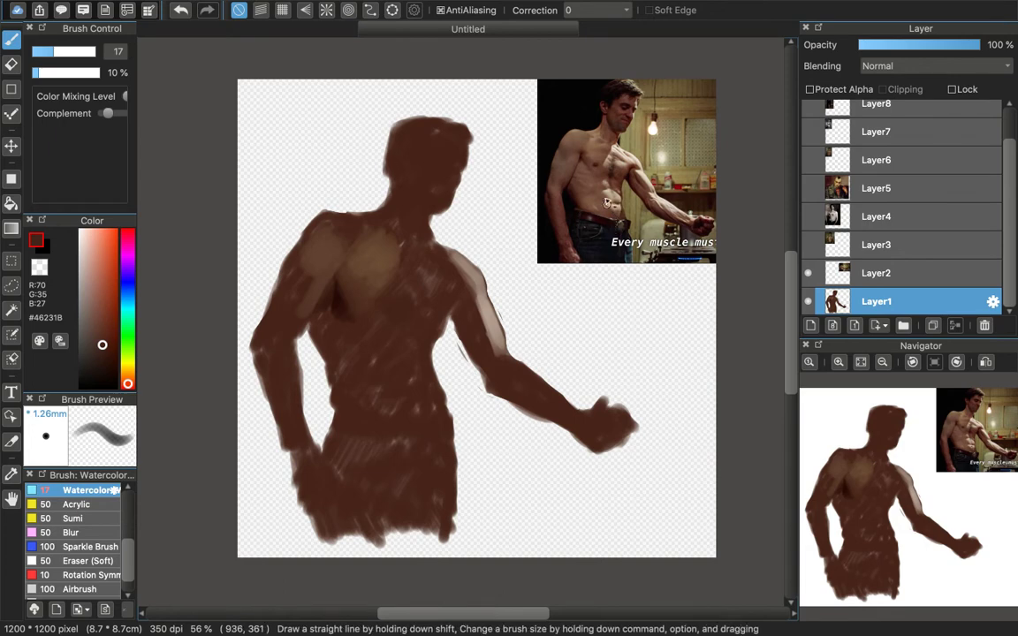
{"action": "left_click", "coordinate": [593, 197], "text": "alt"}
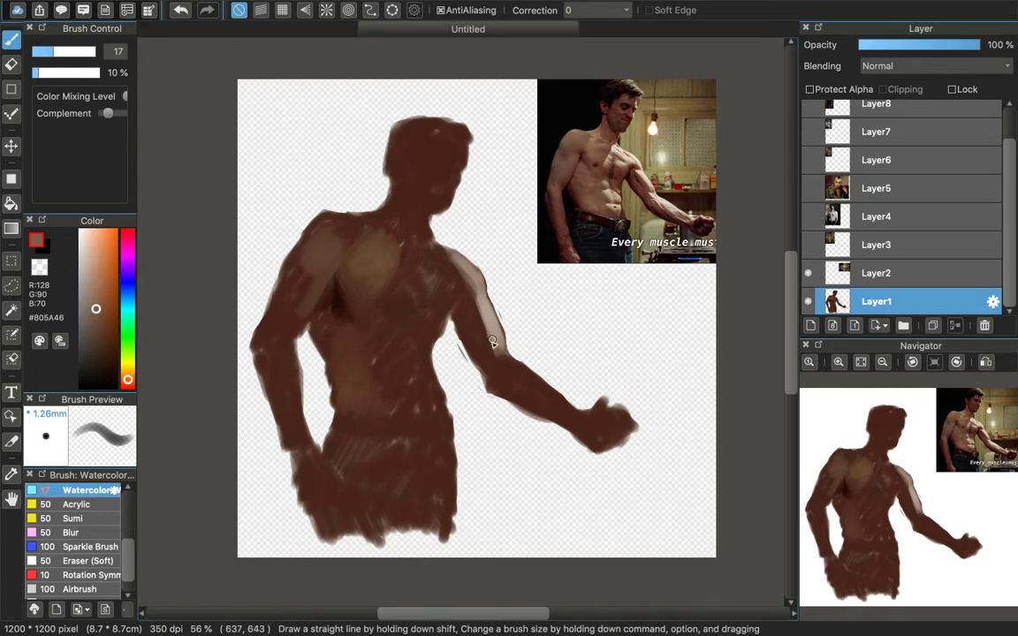
{"action": "right_click", "coordinate": [616, 219]}
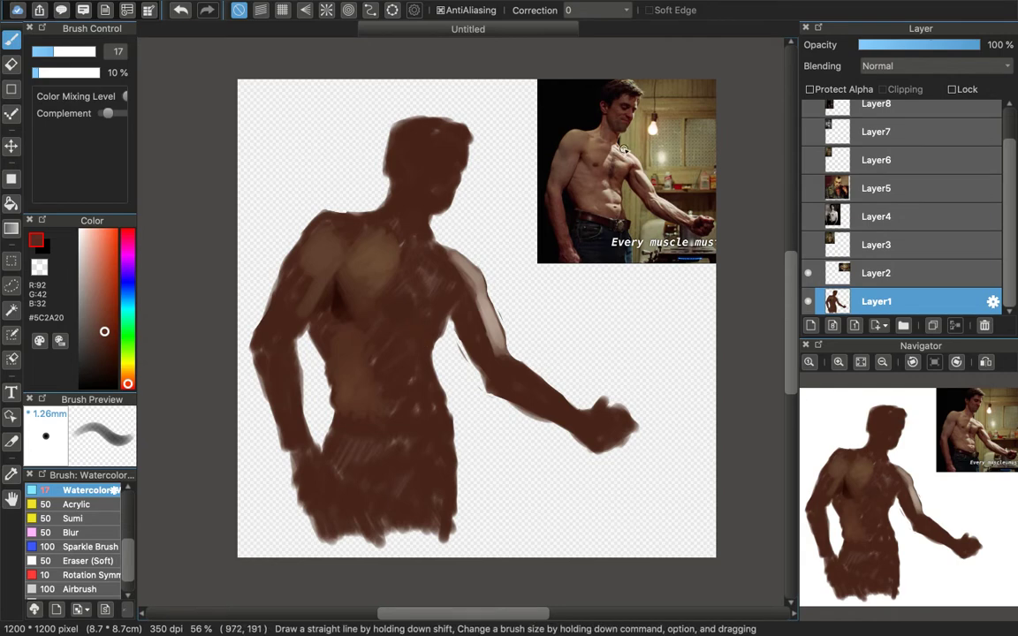
Step: Lighten the outstretched arm's shoulder and upper chest with #EEDED9 and #DFCEBC, and darken the neck and mid-chest with #4D190F
{"action": "left_click", "coordinate": [632, 149], "text": "alt"}
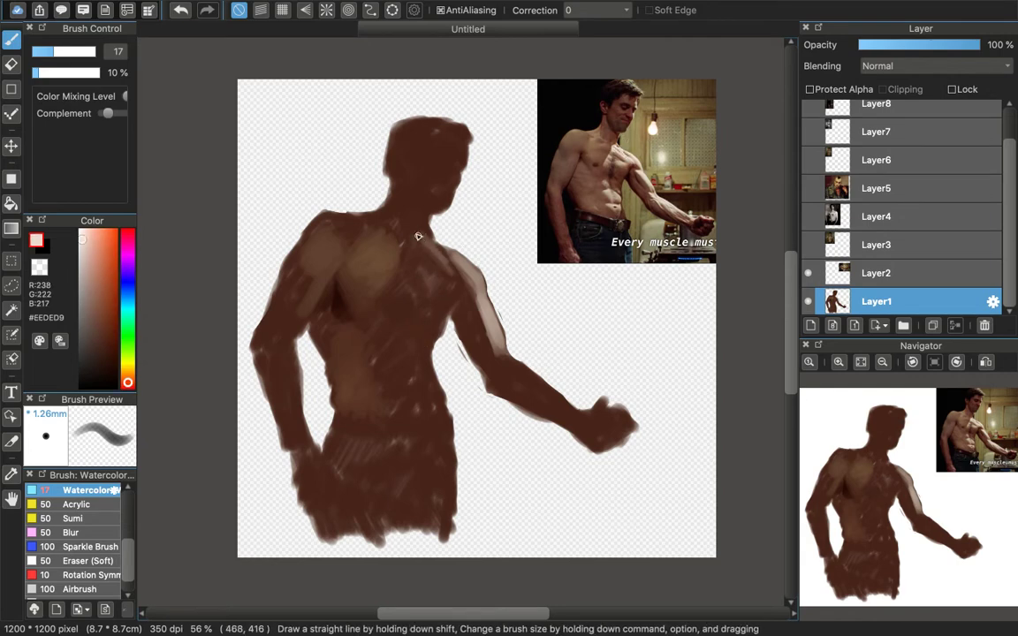
{"action": "left_click", "coordinate": [618, 136], "text": "alt"}
{"action": "mouse_move", "coordinate": [428, 221]}
{"action": "left_mouse_down"}
{"action": "mouse_move", "coordinate": [417, 241]}
{"action": "mouse_move", "coordinate": [418, 210]}
{"action": "mouse_move", "coordinate": [380, 298]}
{"action": "mouse_move", "coordinate": [394, 257]}
{"action": "left_mouse_up"}
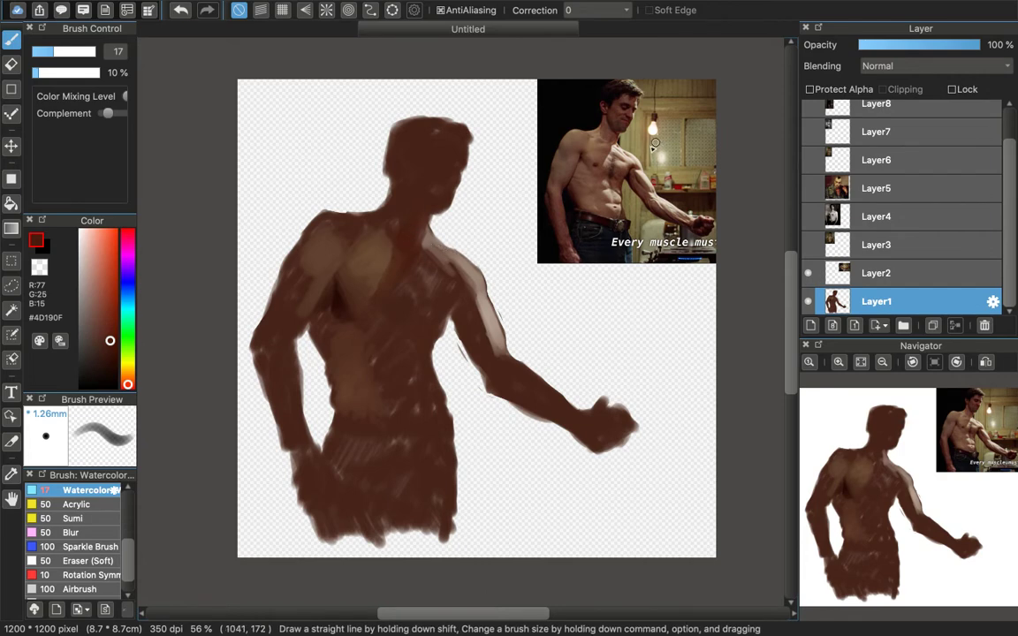
{"action": "left_click", "coordinate": [638, 161], "text": "alt"}
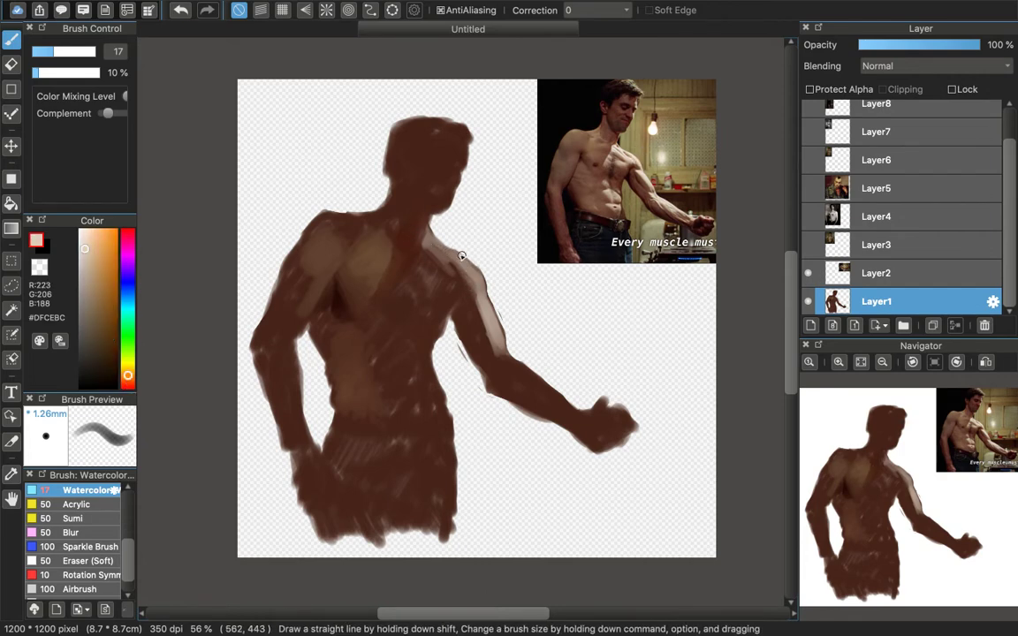
{"action": "mouse_move", "coordinate": [439, 289]}
{"action": "left_mouse_down"}
{"action": "mouse_move", "coordinate": [460, 263]}
{"action": "mouse_move", "coordinate": [431, 288]}
{"action": "mouse_move", "coordinate": [451, 264]}
{"action": "mouse_move", "coordinate": [423, 252]}
{"action": "left_mouse_up"}
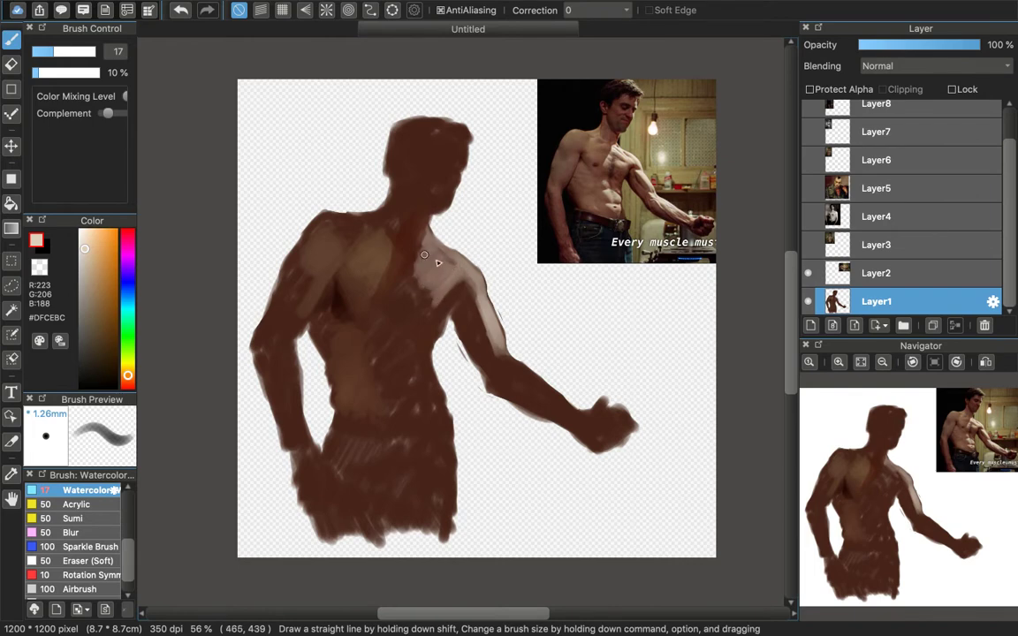
Step: Blend the lower chest and ribs with sampled browns #6D3B2A, #4C2016 and #6E493A
{"action": "left_click", "coordinate": [631, 166], "text": "alt"}
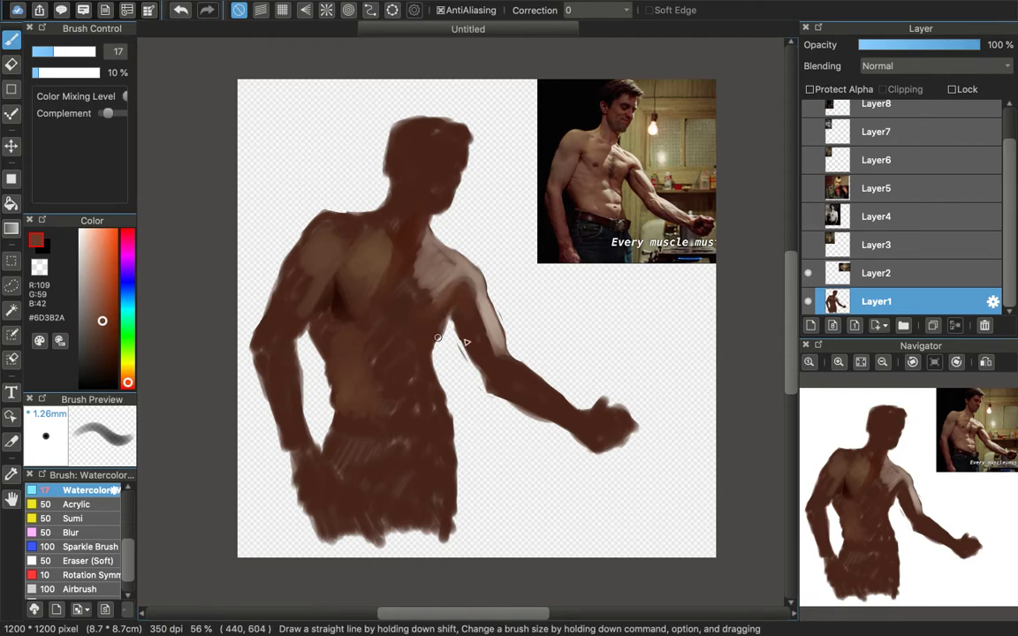
{"action": "left_click", "coordinate": [618, 177], "text": "alt"}
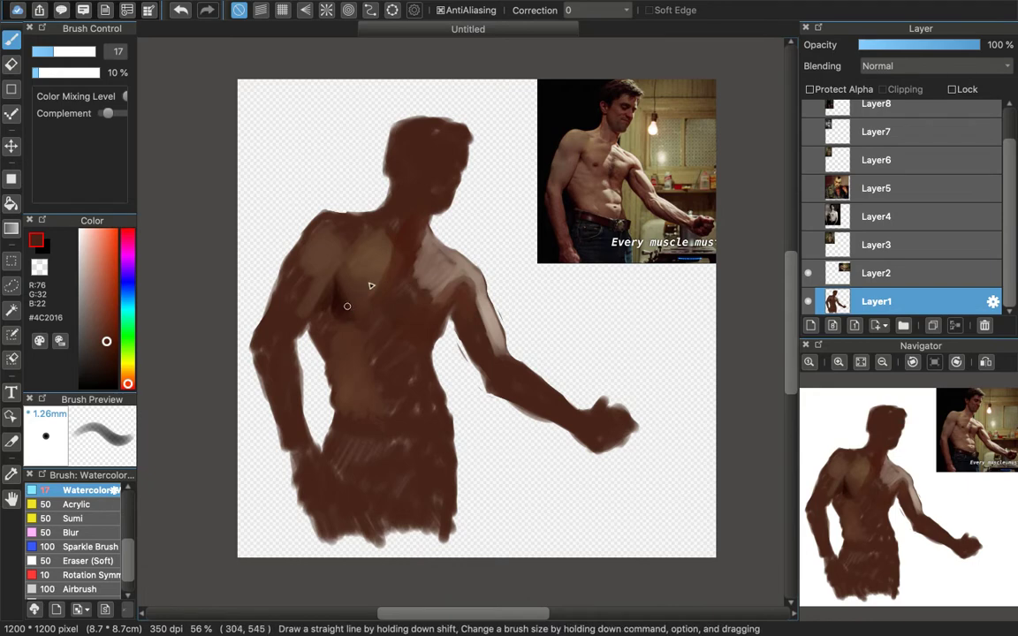
{"action": "right_click", "coordinate": [584, 167]}
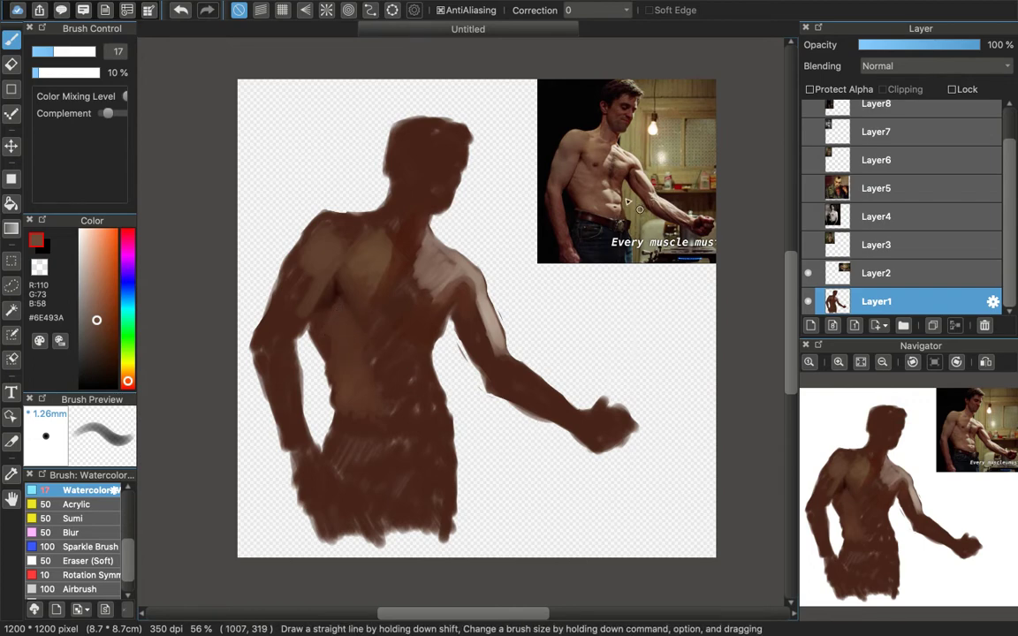
Step: Sample skin tone #9D846F, undo the last stroke, and paint a lighter patch on the inner chest near the breastbone
{"action": "left_click", "coordinate": [607, 160], "text": "alt"}
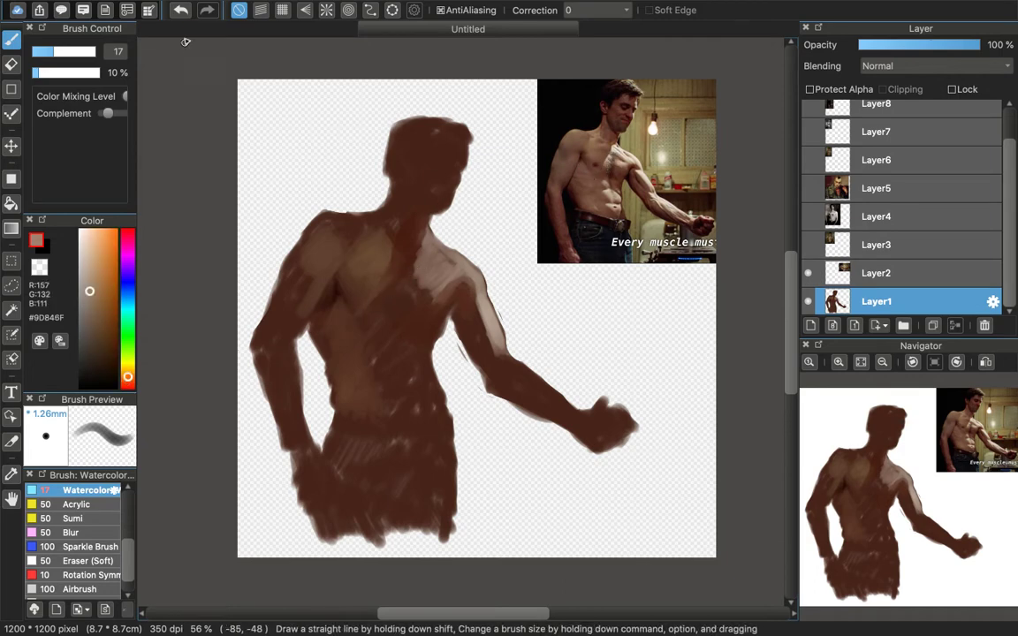
{"action": "left_click", "coordinate": [180, 10]}
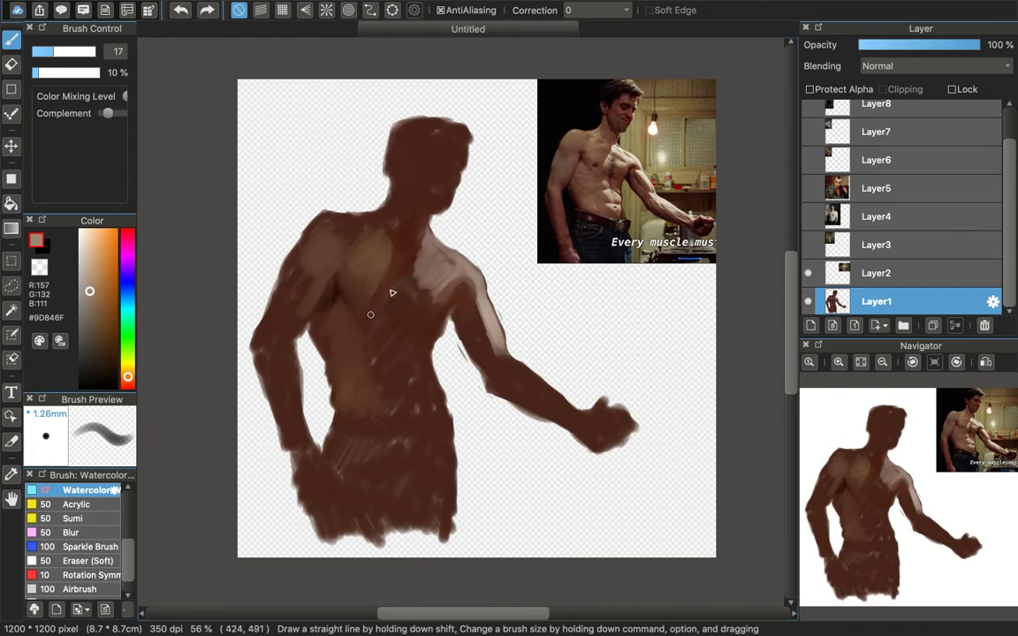
{"action": "mouse_move", "coordinate": [393, 292]}
{"action": "left_mouse_down"}
{"action": "mouse_move", "coordinate": [386, 308]}
{"action": "mouse_move", "coordinate": [397, 310]}
{"action": "left_mouse_up"}
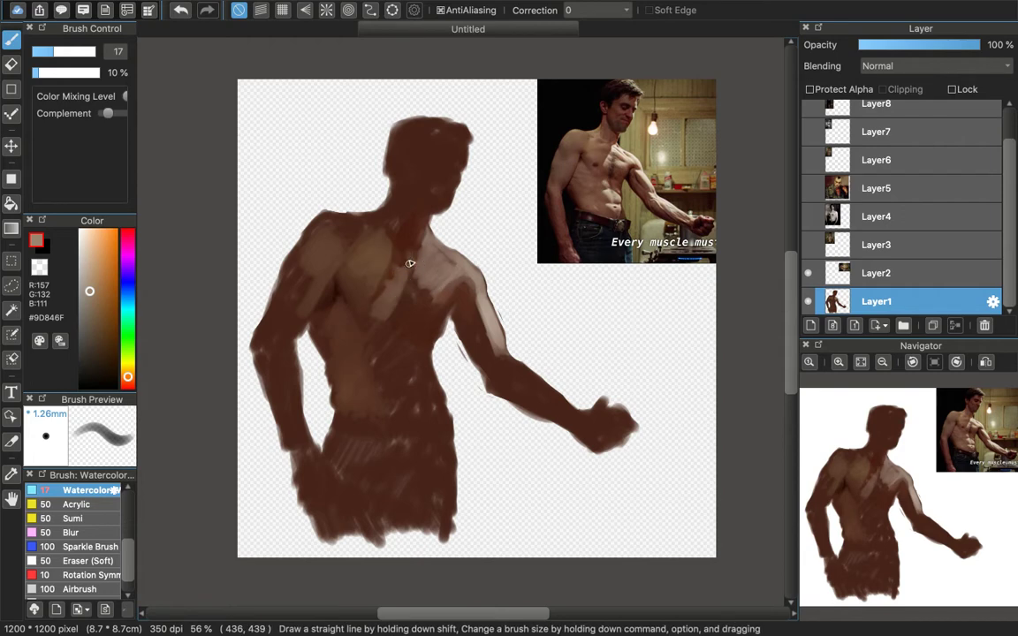
Step: Blend the upper chest on the outstretched-arm side with sampled tones #D3C3BA, #6A4232 and #BCAA94
{"action": "left_click", "coordinate": [614, 150], "text": "alt"}
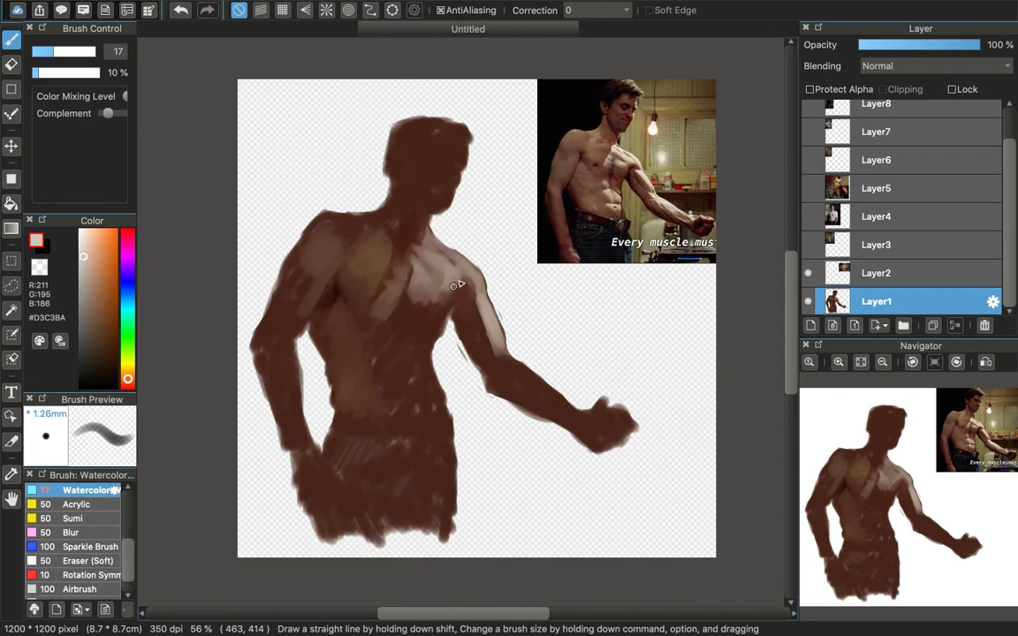
{"action": "left_click", "coordinate": [559, 140], "text": "alt"}
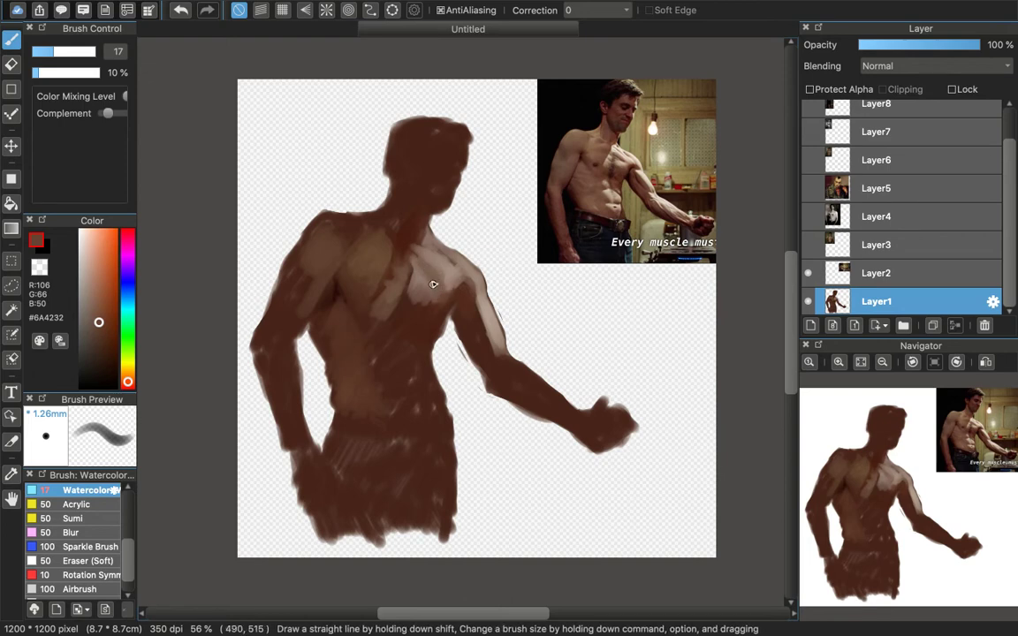
{"action": "left_click", "coordinate": [609, 155], "text": "alt"}
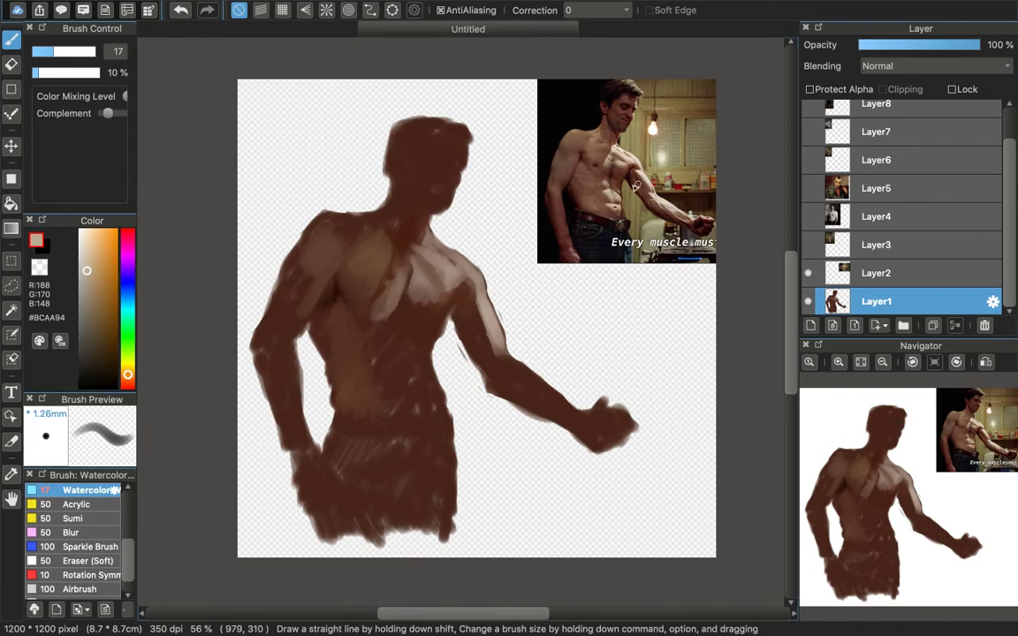
Step: Shade below the chest and along the central ribs with sampled browns #5F352A, #50241A, #6A3B2B and #613424
{"action": "left_click", "coordinate": [604, 167], "text": "alt"}
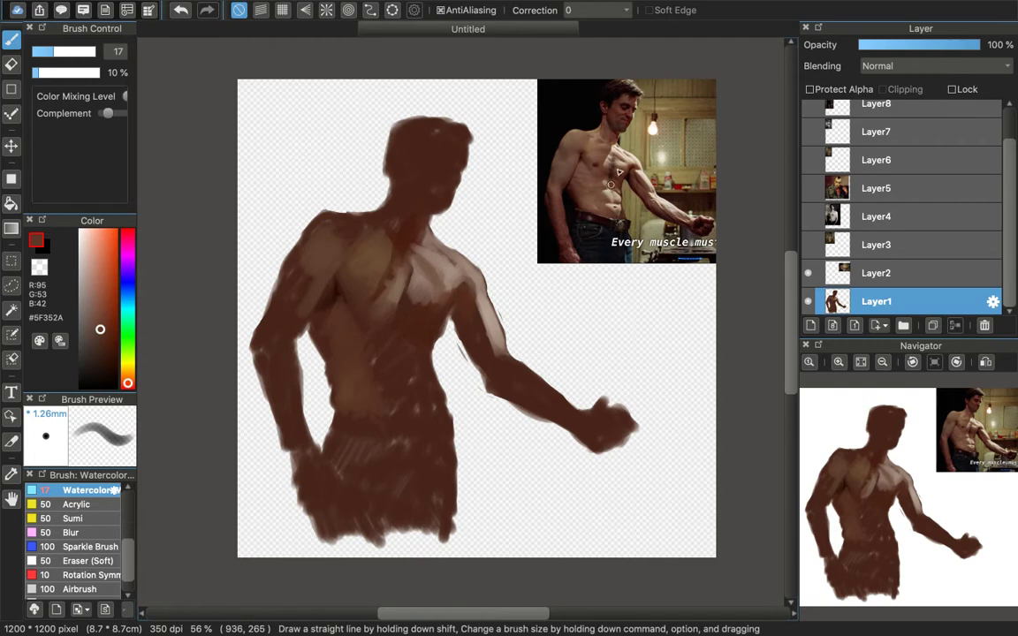
{"action": "left_click", "coordinate": [616, 178], "text": "alt"}
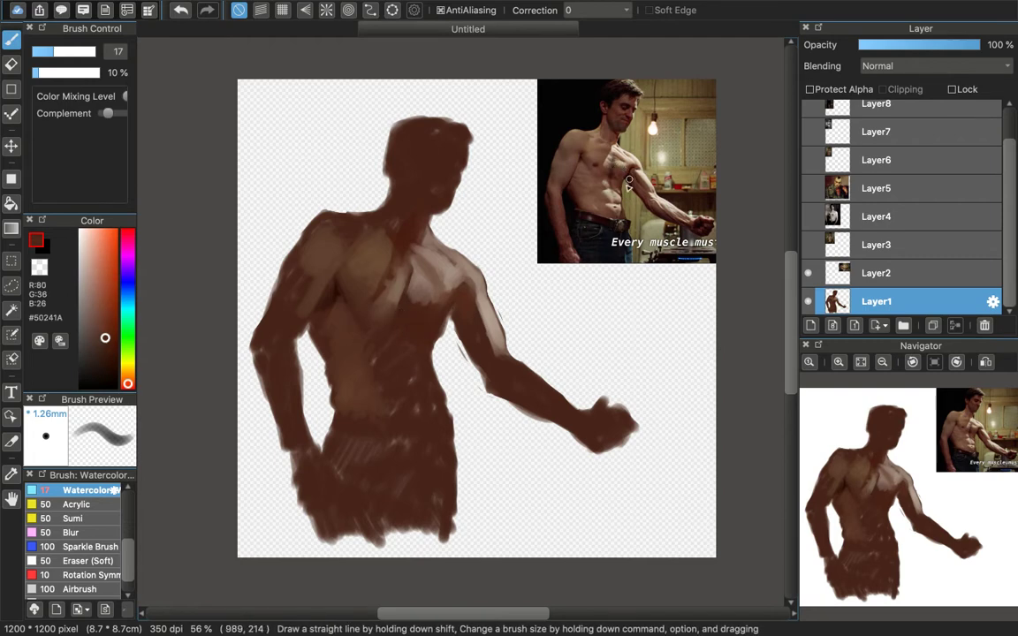
{"action": "left_click", "coordinate": [446, 291], "text": "alt"}
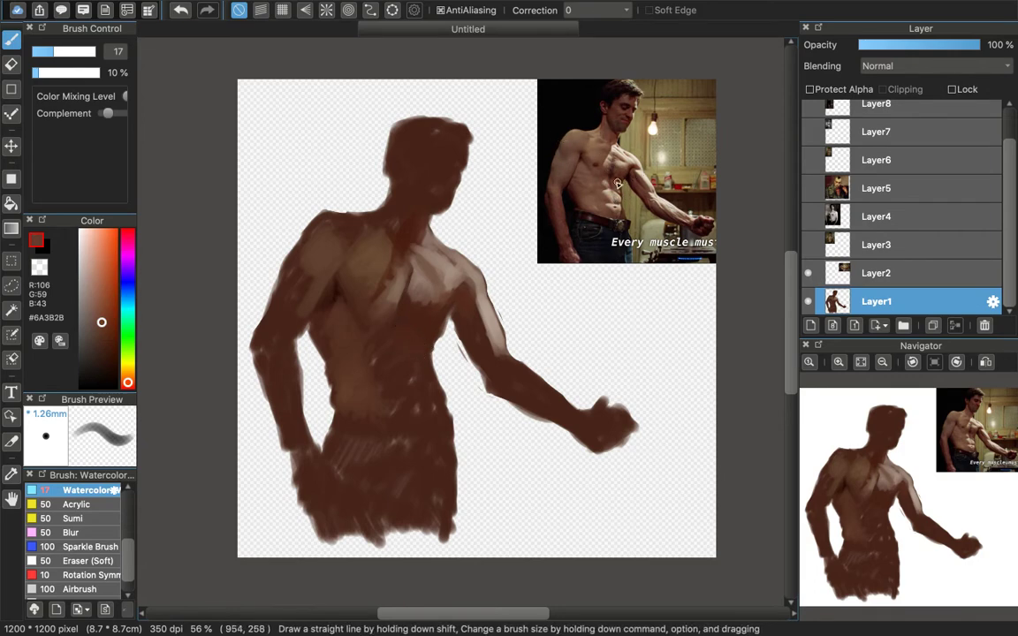
{"action": "left_click", "coordinate": [401, 333], "text": "alt"}
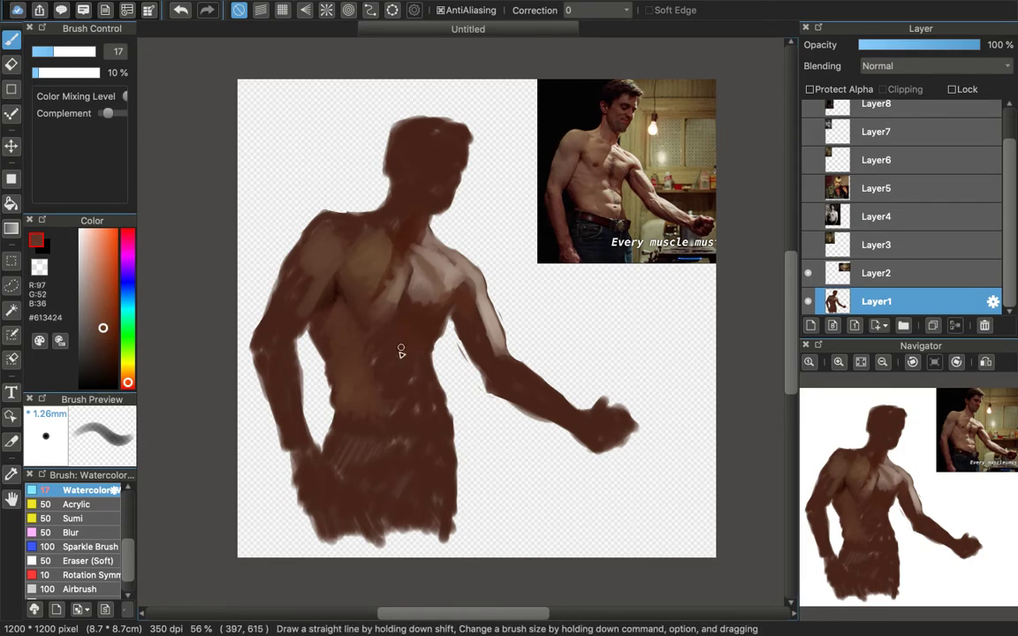
Step: Model the abdomen on the hanging-arm side with highlights #9D8476 and #AA9A7F and browns #744D3E, #5B3629 and #6B4434
{"action": "left_click", "coordinate": [610, 188], "text": "alt"}
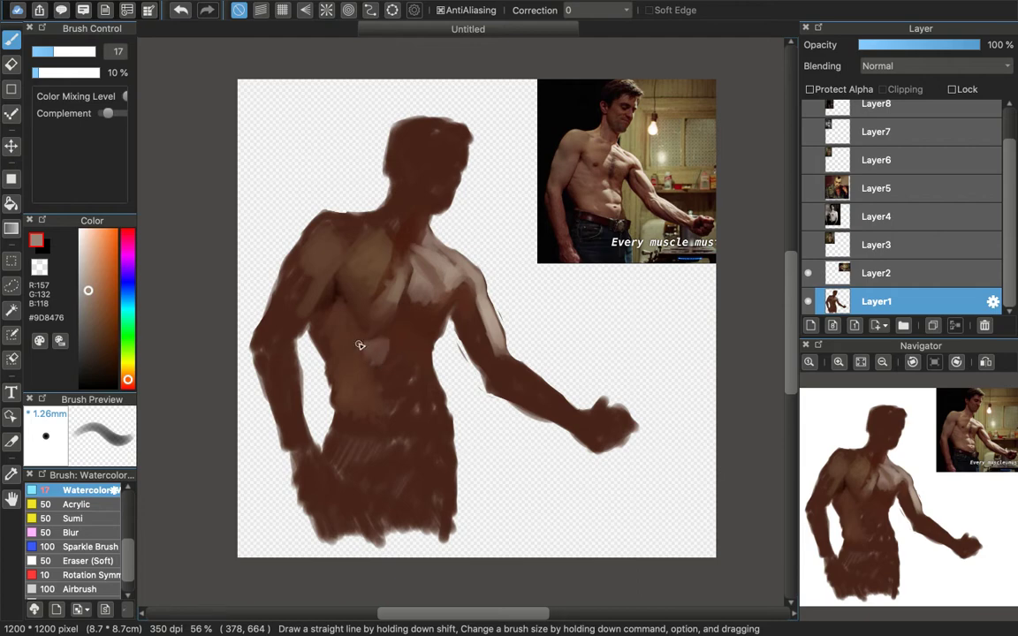
{"action": "left_click_drag", "start_coordinate": [362, 336], "coordinate": [382, 342]}
{"action": "left_click", "coordinate": [610, 184], "text": "alt"}
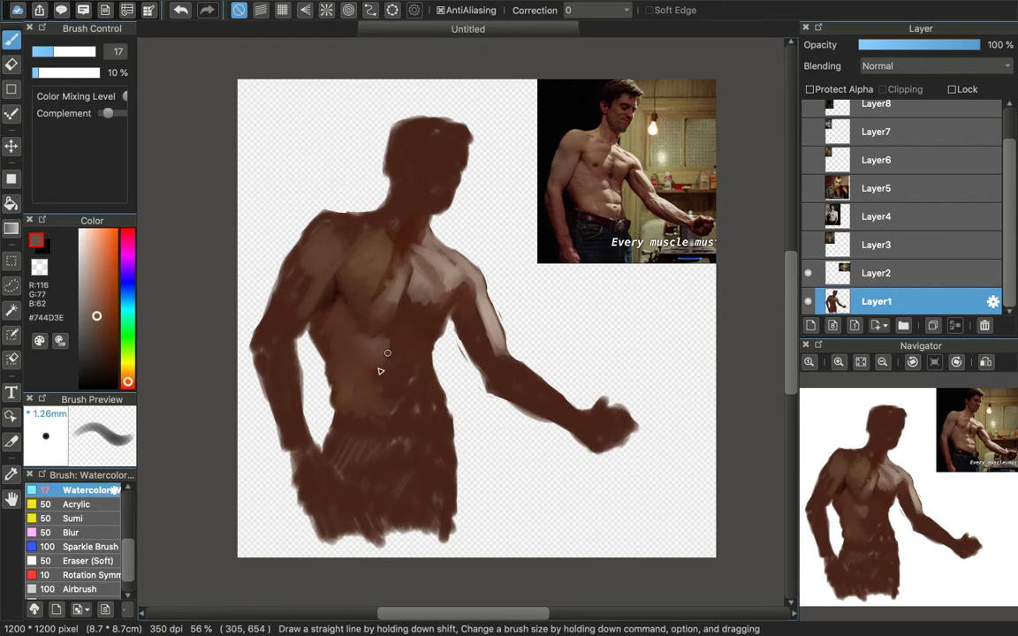
{"action": "left_click", "coordinate": [609, 189], "text": "alt"}
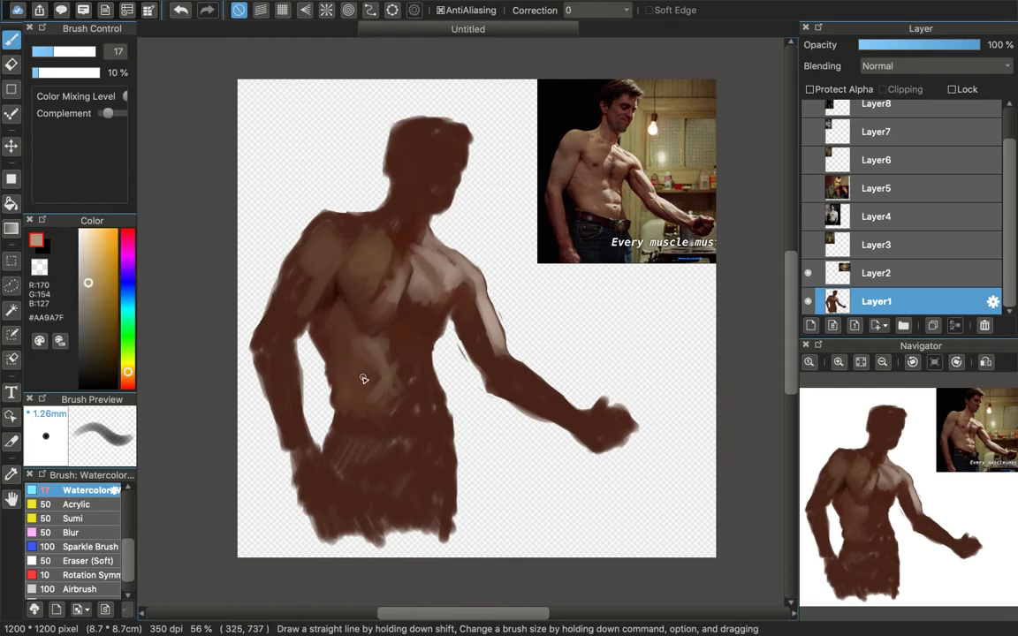
{"action": "left_click", "coordinate": [372, 358], "text": "alt"}
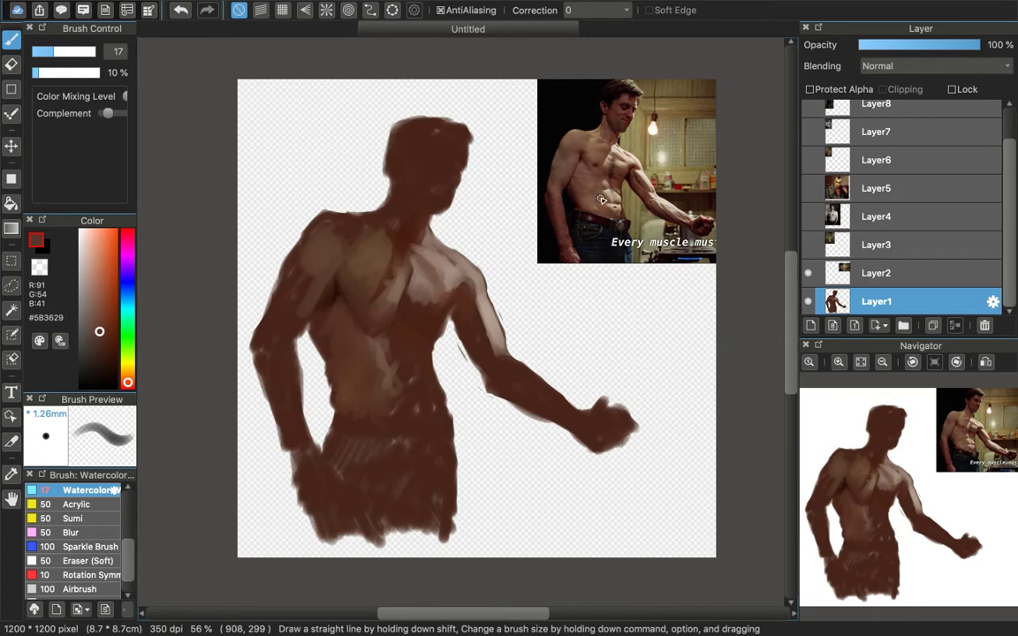
{"action": "left_click", "coordinate": [380, 361], "text": "alt"}
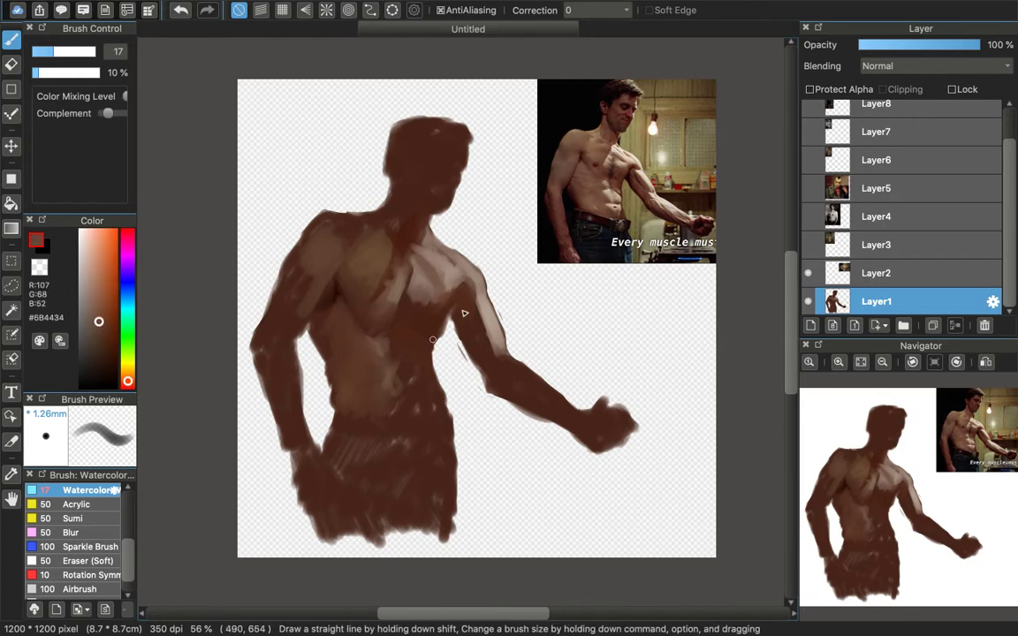
Step: Lighten the abdomen on the outstretched-arm side with #C2B19C and define its muscles with #441D17, #4B2619 and #683E32
{"action": "left_click", "coordinate": [611, 170], "text": "alt"}
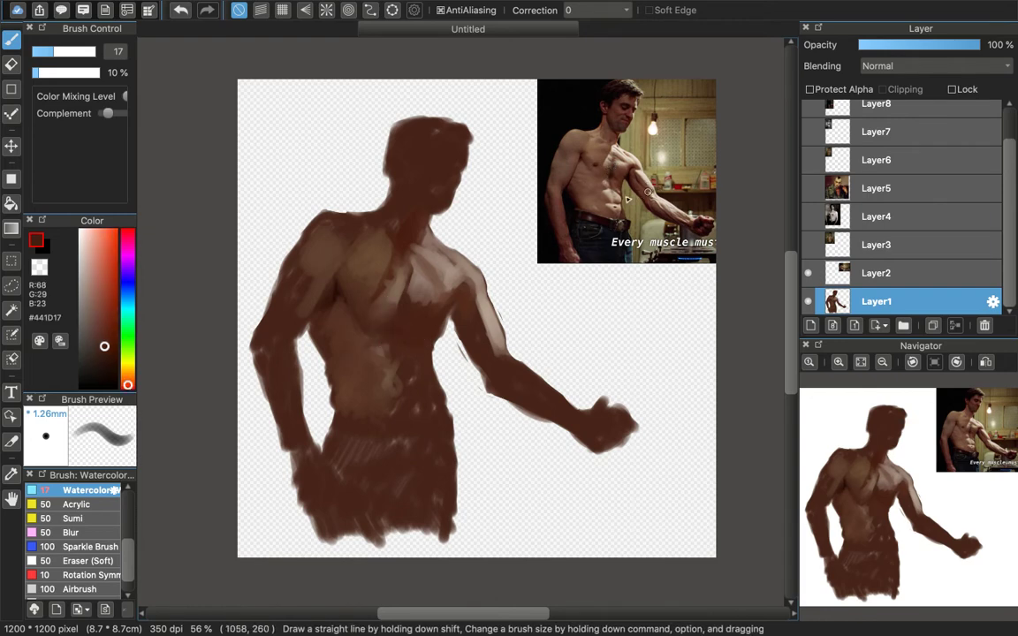
{"action": "left_click", "coordinate": [557, 173], "text": "alt"}
{"action": "mouse_move", "coordinate": [405, 378]}
{"action": "left_mouse_down"}
{"action": "mouse_move", "coordinate": [440, 407]}
{"action": "mouse_move", "coordinate": [437, 395]}
{"action": "left_mouse_up"}
{"action": "mouse_move", "coordinate": [398, 338]}
{"action": "left_mouse_down"}
{"action": "mouse_move", "coordinate": [426, 358]}
{"action": "mouse_move", "coordinate": [426, 426]}
{"action": "mouse_move", "coordinate": [410, 389]}
{"action": "mouse_move", "coordinate": [418, 417]}
{"action": "left_mouse_up"}
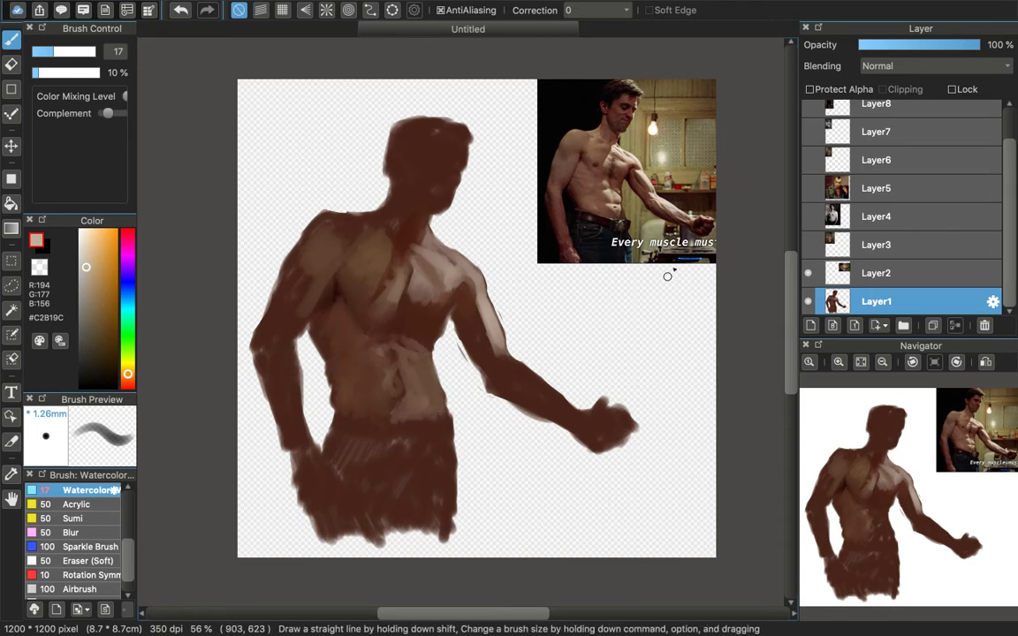
{"action": "left_click", "coordinate": [622, 219], "text": "alt"}
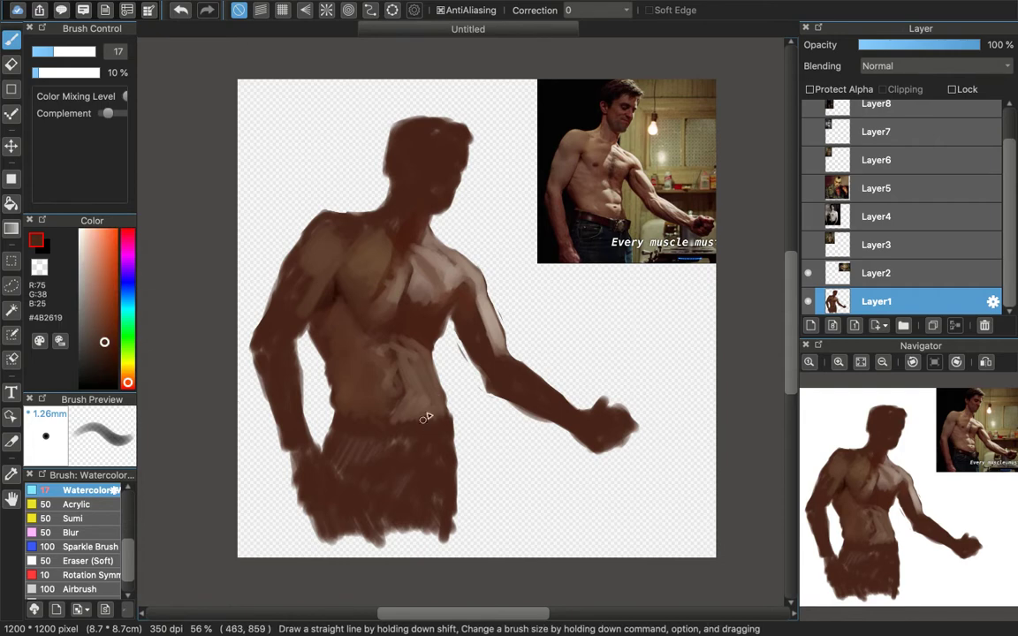
{"action": "left_click_drag", "start_coordinate": [397, 348], "coordinate": [404, 382]}
{"action": "left_click", "coordinate": [599, 202], "text": "alt"}
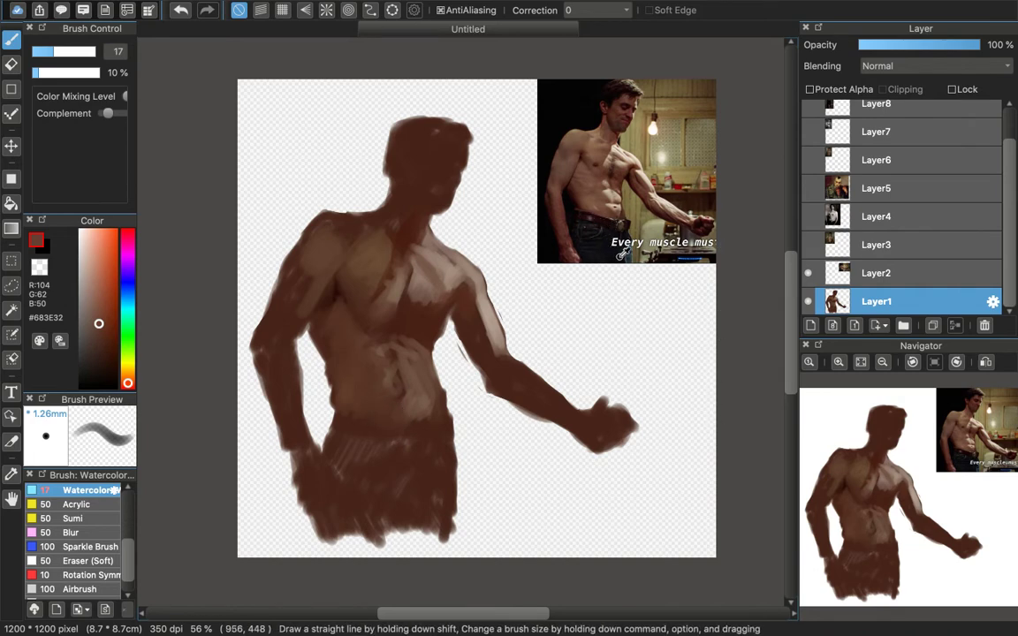
Step: Darken the trousers from the waistline down with near-black #0E0A0E sampled from the reference photo
{"action": "left_click", "coordinate": [560, 229], "text": "alt"}
{"action": "mouse_move", "coordinate": [337, 431]}
{"action": "left_mouse_down"}
{"action": "mouse_move", "coordinate": [340, 458]}
{"action": "mouse_move", "coordinate": [359, 434]}
{"action": "mouse_move", "coordinate": [351, 472]}
{"action": "mouse_move", "coordinate": [362, 456]}
{"action": "mouse_move", "coordinate": [362, 483]}
{"action": "mouse_move", "coordinate": [334, 431]}
{"action": "mouse_move", "coordinate": [381, 433]}
{"action": "mouse_move", "coordinate": [374, 462]}
{"action": "mouse_move", "coordinate": [393, 442]}
{"action": "mouse_move", "coordinate": [381, 482]}
{"action": "mouse_move", "coordinate": [412, 436]}
{"action": "mouse_move", "coordinate": [378, 507]}
{"action": "mouse_move", "coordinate": [415, 451]}
{"action": "mouse_move", "coordinate": [389, 522]}
{"action": "left_mouse_up"}
{"action": "left_click_drag", "start_coordinate": [359, 416], "coordinate": [383, 445]}
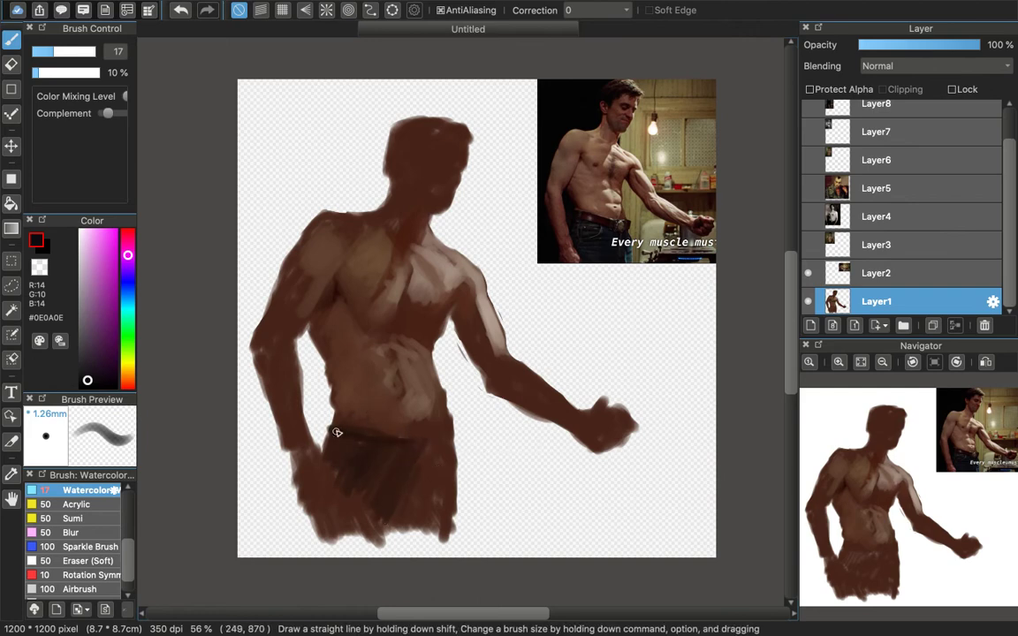
{"action": "mouse_move", "coordinate": [336, 470]}
{"action": "left_mouse_down"}
{"action": "mouse_move", "coordinate": [359, 443]}
{"action": "mouse_move", "coordinate": [352, 482]}
{"action": "mouse_move", "coordinate": [372, 456]}
{"action": "mouse_move", "coordinate": [370, 479]}
{"action": "mouse_move", "coordinate": [394, 448]}
{"action": "mouse_move", "coordinate": [407, 474]}
{"action": "left_mouse_up"}
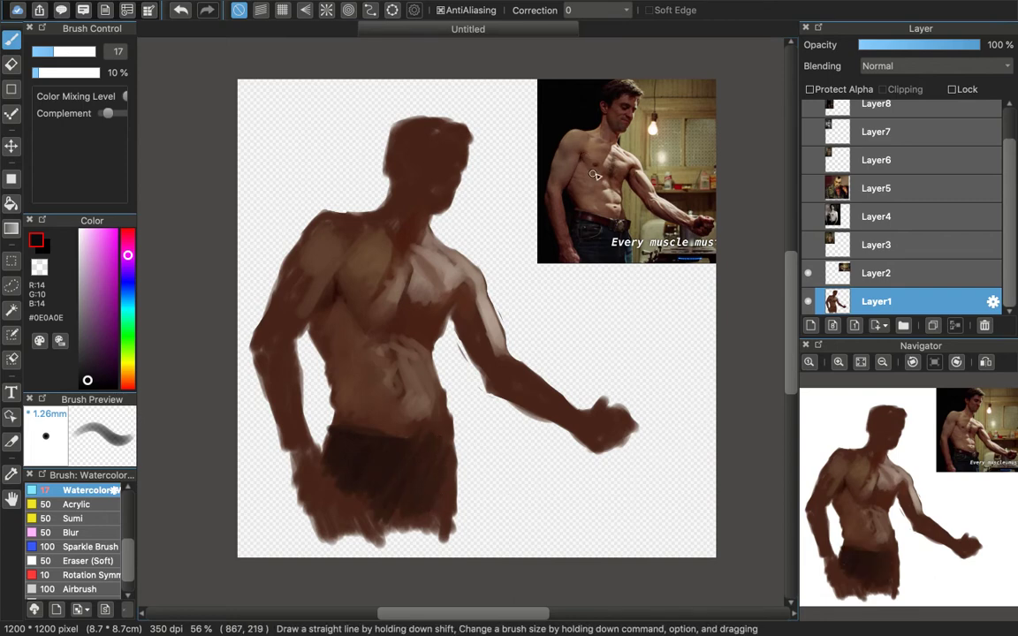
Step: Darken the torso's outer edge beside the hanging arm with #260706 and soften the flank with #78533F
{"action": "left_click", "coordinate": [568, 195], "text": "alt"}
{"action": "mouse_move", "coordinate": [309, 335]}
{"action": "left_mouse_down"}
{"action": "mouse_move", "coordinate": [337, 402]}
{"action": "mouse_move", "coordinate": [337, 354]}
{"action": "left_mouse_up"}
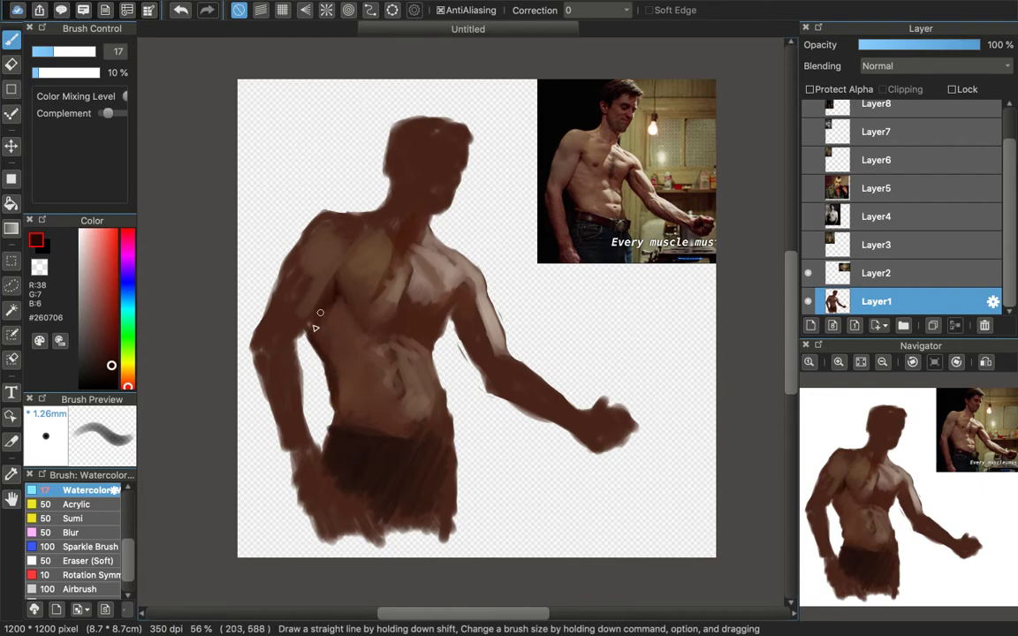
{"action": "mouse_move", "coordinate": [316, 318]}
{"action": "left_mouse_down"}
{"action": "mouse_move", "coordinate": [311, 336]}
{"action": "mouse_move", "coordinate": [336, 363]}
{"action": "left_mouse_up"}
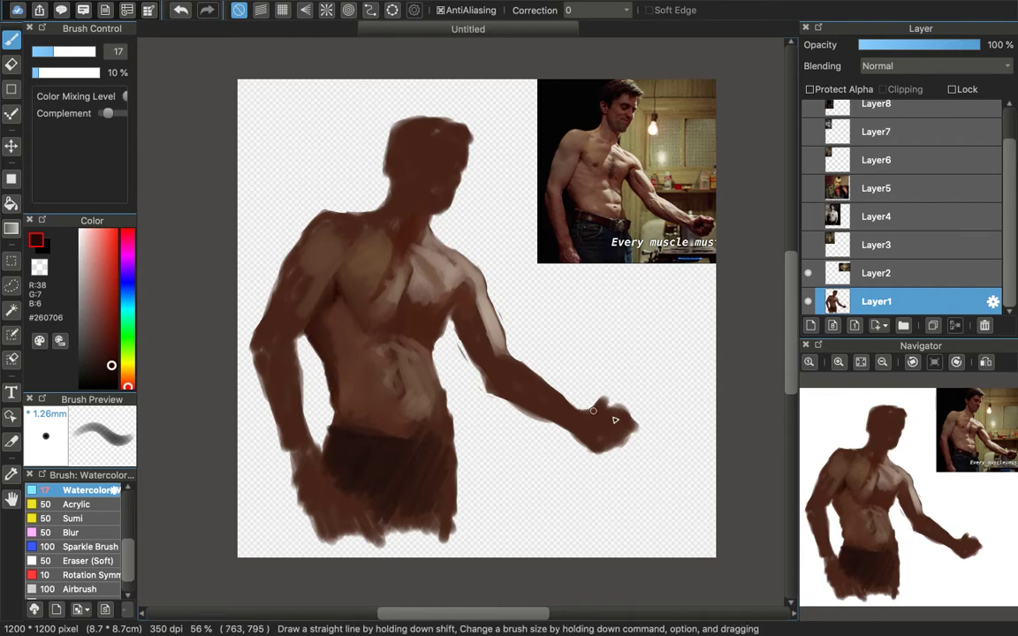
{"action": "left_click", "coordinate": [580, 189], "text": "alt"}
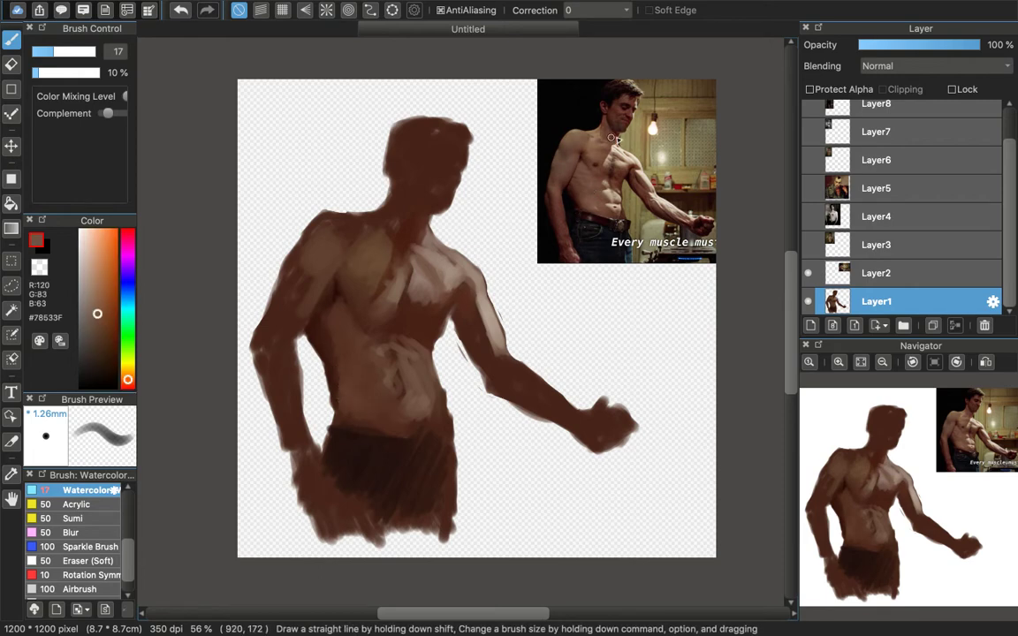
Step: Deepen the shadow along the flank and armpit of the hanging-arm side with #270906 and #230405
{"action": "left_click", "coordinate": [576, 195], "text": "alt"}
{"action": "mouse_move", "coordinate": [305, 341]}
{"action": "left_mouse_down"}
{"action": "mouse_move", "coordinate": [334, 393]}
{"action": "mouse_move", "coordinate": [300, 332]}
{"action": "mouse_move", "coordinate": [337, 417]}
{"action": "mouse_move", "coordinate": [339, 406]}
{"action": "mouse_move", "coordinate": [378, 399]}
{"action": "mouse_move", "coordinate": [366, 403]}
{"action": "mouse_move", "coordinate": [354, 389]}
{"action": "mouse_move", "coordinate": [326, 414]}
{"action": "mouse_move", "coordinate": [331, 399]}
{"action": "mouse_move", "coordinate": [300, 332]}
{"action": "left_mouse_up"}
{"action": "mouse_move", "coordinate": [272, 296]}
{"action": "left_mouse_down"}
{"action": "mouse_move", "coordinate": [288, 338]}
{"action": "mouse_move", "coordinate": [327, 326]}
{"action": "left_mouse_up"}
{"action": "left_click", "coordinate": [334, 291], "text": "alt"}
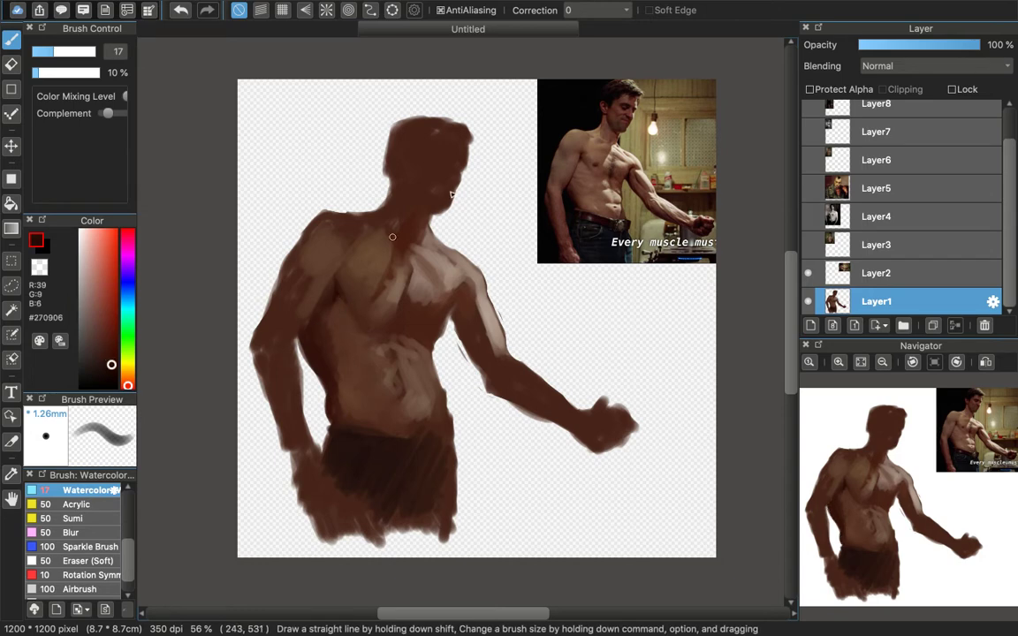
{"action": "left_click", "coordinate": [583, 155], "text": "alt"}
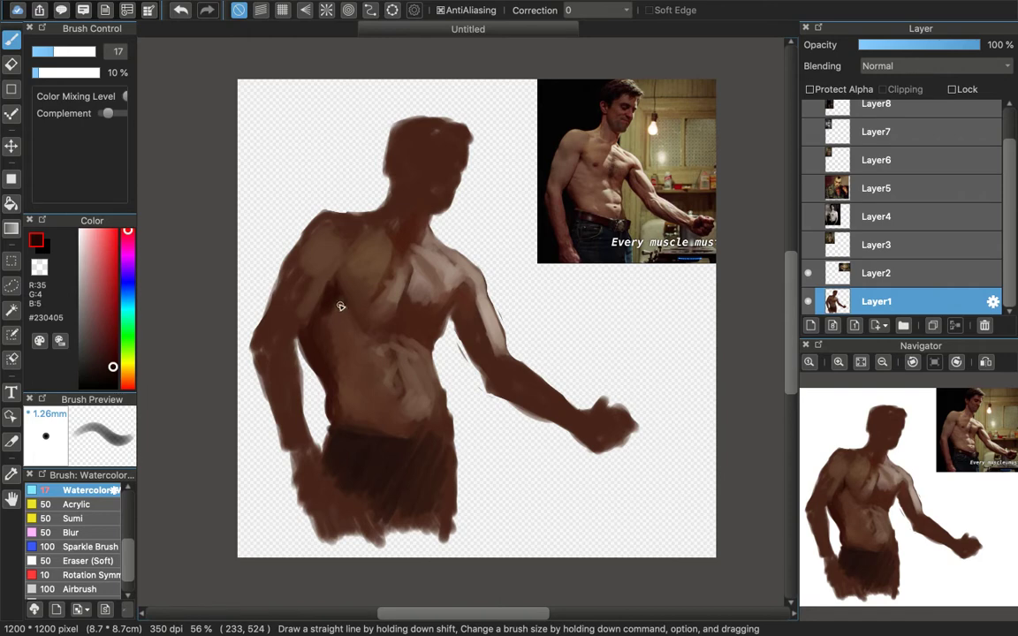
Step: Refine the chest, collarbone and shoulder on the hanging-arm side with #825C45, #663D32, #A38364, #6A473A and #54362D
{"action": "left_click", "coordinate": [594, 153], "text": "alt"}
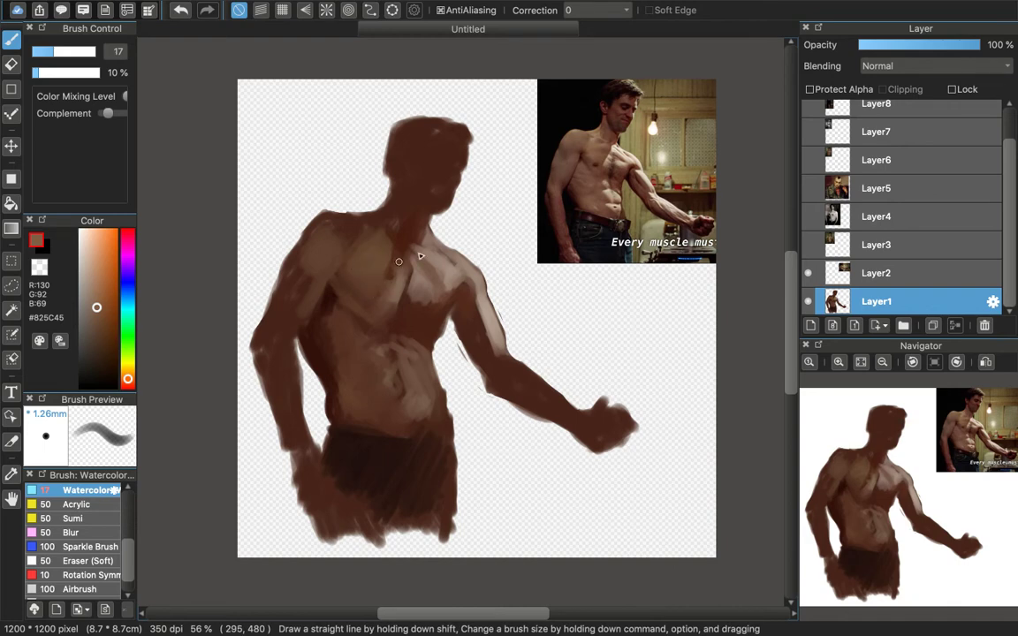
{"action": "left_click", "coordinate": [548, 134], "text": "alt"}
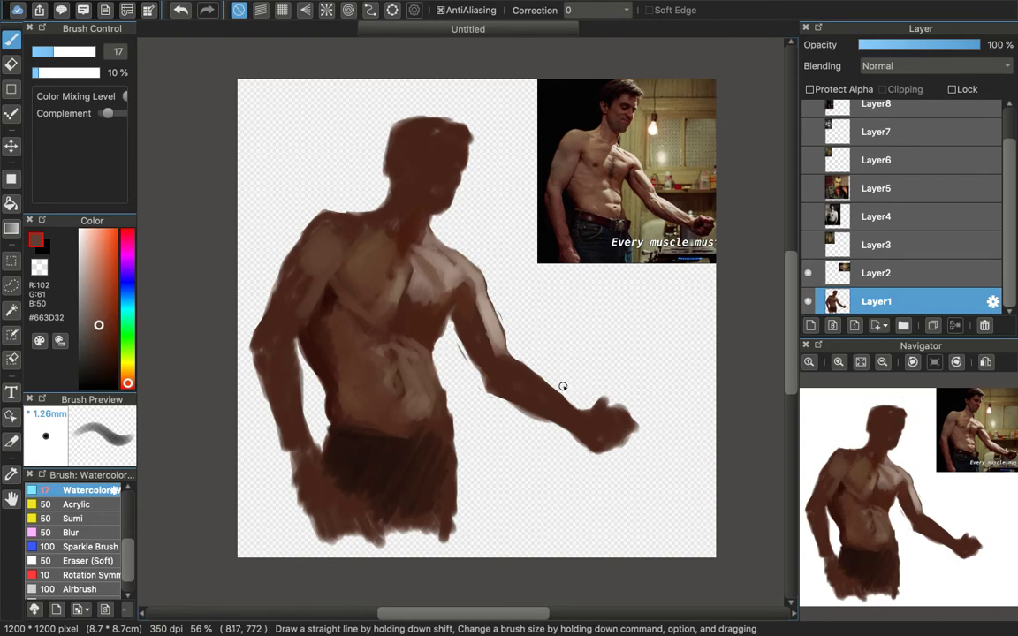
{"action": "left_click", "coordinate": [593, 140], "text": "alt"}
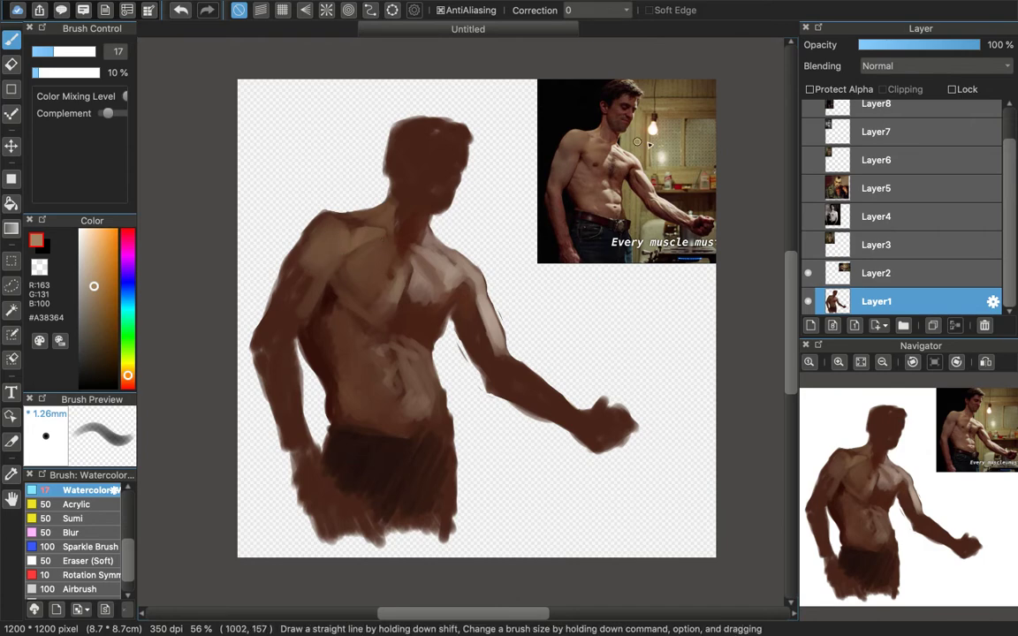
{"action": "left_click", "coordinate": [334, 264], "text": "alt"}
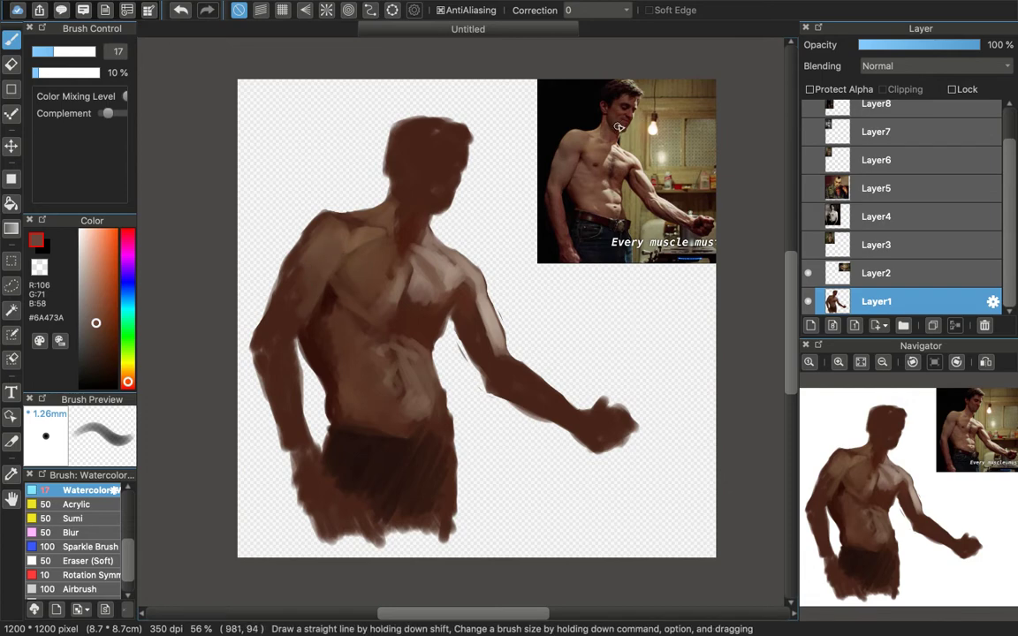
{"action": "left_click", "coordinate": [440, 212], "text": "alt"}
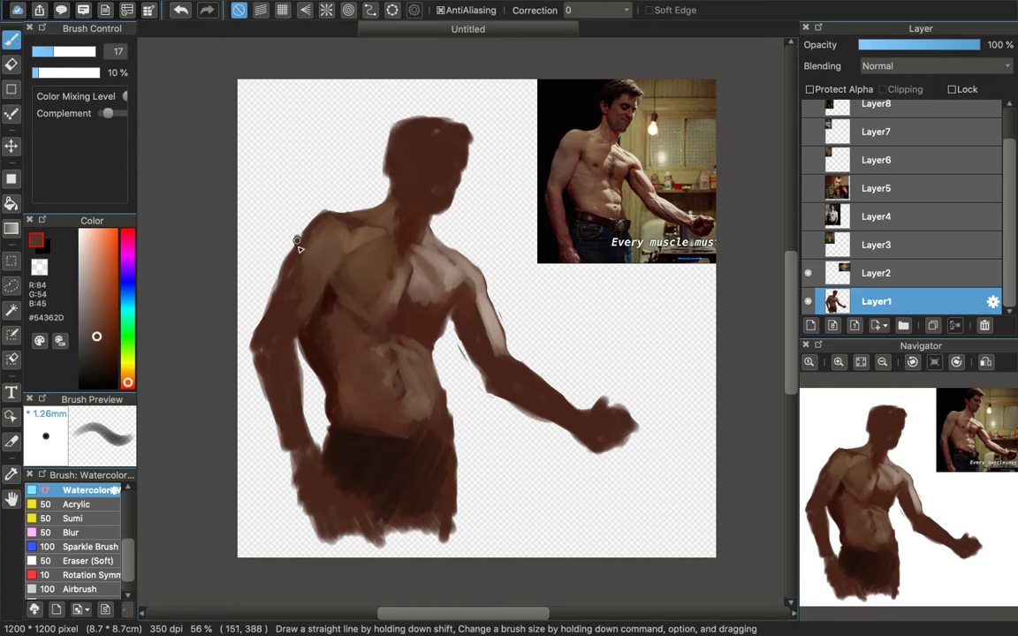
Step: Lighten the hanging arm's shoulder with #81634B and paint its outer upper arm with #5E4537
{"action": "left_click", "coordinate": [570, 132], "text": "alt"}
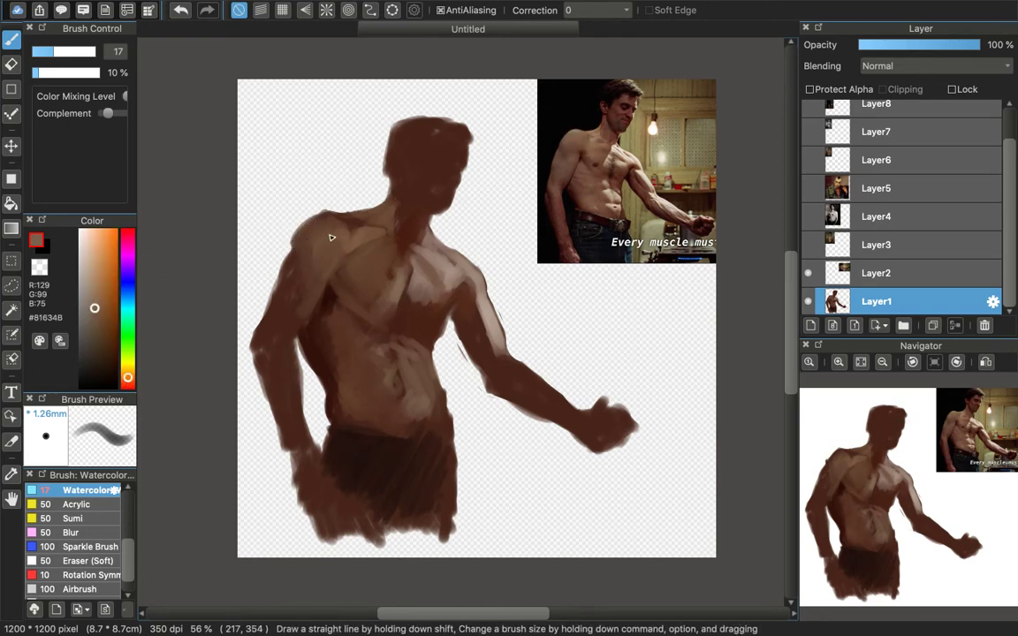
{"action": "left_click", "coordinate": [559, 154], "text": "alt"}
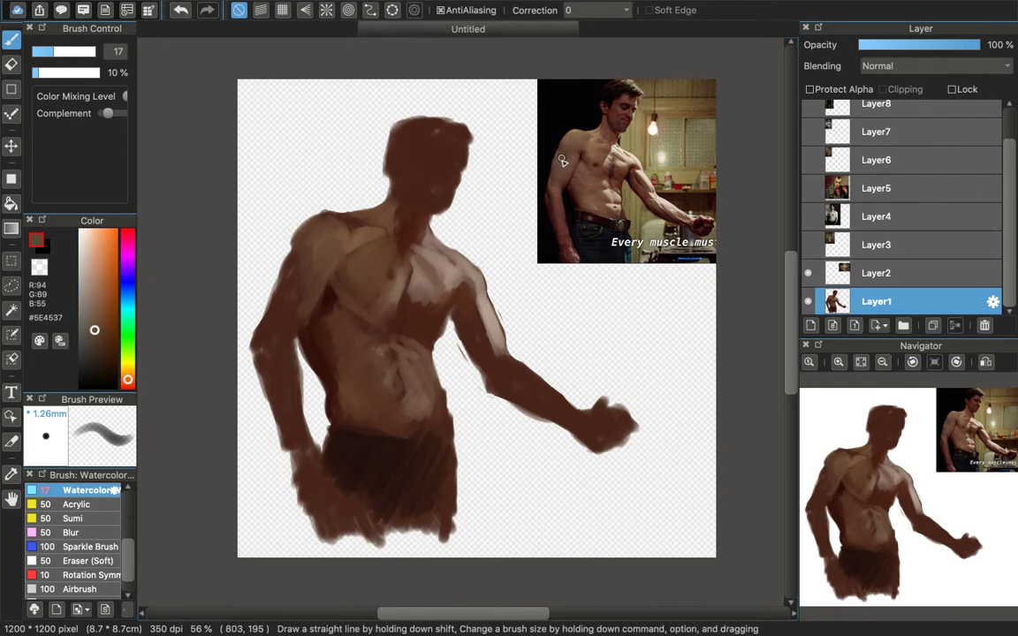
{"action": "mouse_move", "coordinate": [279, 305]}
{"action": "left_mouse_down"}
{"action": "mouse_move", "coordinate": [289, 256]}
{"action": "mouse_move", "coordinate": [264, 313]}
{"action": "mouse_move", "coordinate": [281, 291]}
{"action": "mouse_move", "coordinate": [288, 306]}
{"action": "mouse_move", "coordinate": [289, 254]}
{"action": "mouse_move", "coordinate": [262, 320]}
{"action": "mouse_move", "coordinate": [285, 260]}
{"action": "left_mouse_up"}
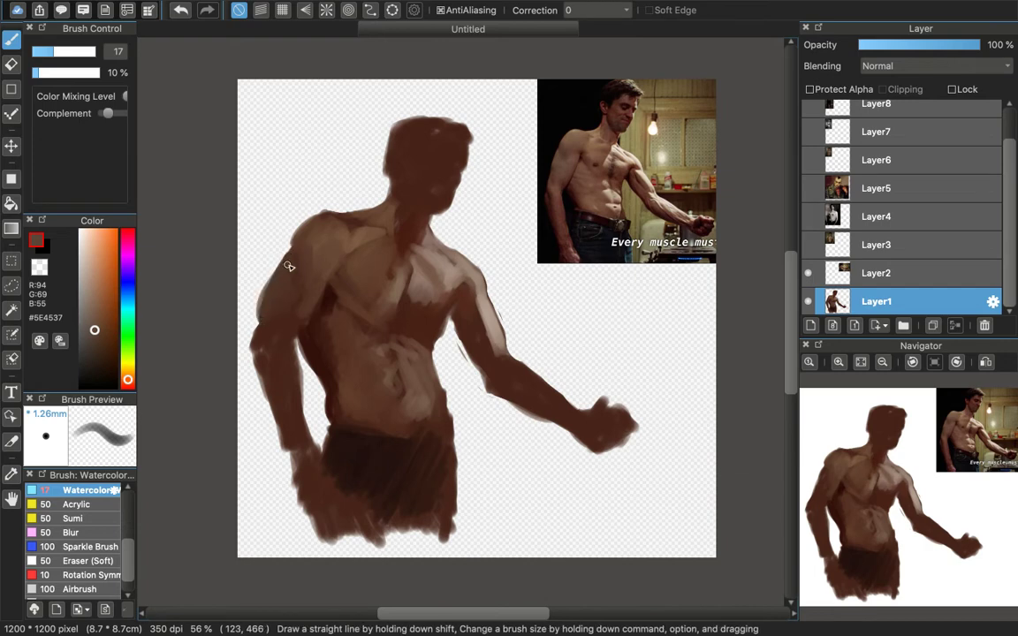
Step: Try trimming the hanging upper arm's outer edge with the eraser, undo it, and repaint that edge with brown #4F3226
{"action": "key", "text": "e"}
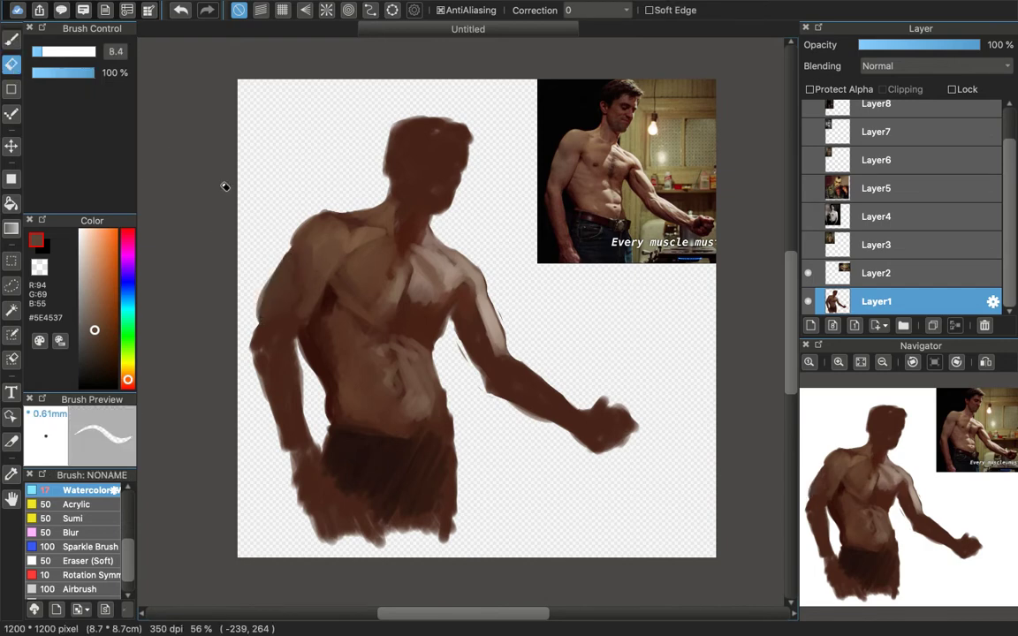
{"action": "right_click", "coordinate": [285, 284]}
{"action": "left_click_drag", "start_coordinate": [284, 285], "coordinate": [289, 253]}
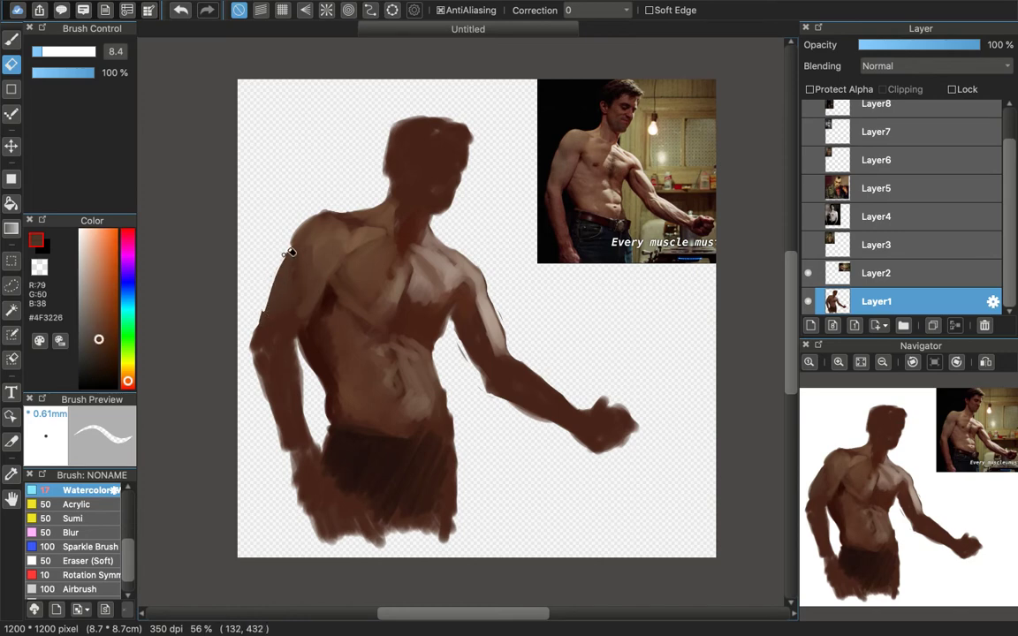
{"action": "left_click", "coordinate": [181, 10]}
{"action": "key", "text": "b"}
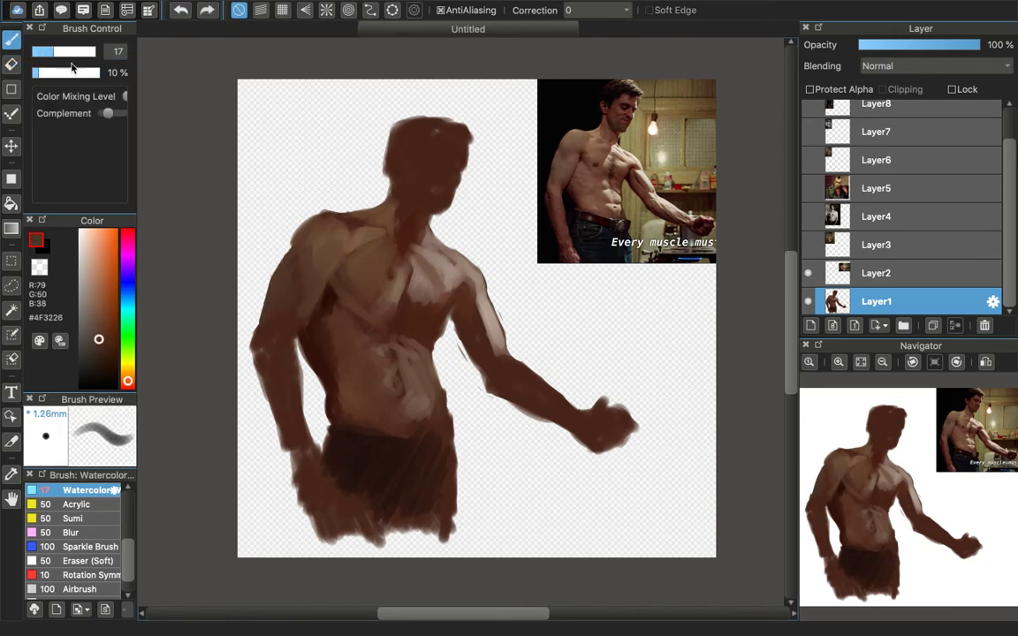
{"action": "left_click_drag", "start_coordinate": [276, 276], "coordinate": [269, 312]}
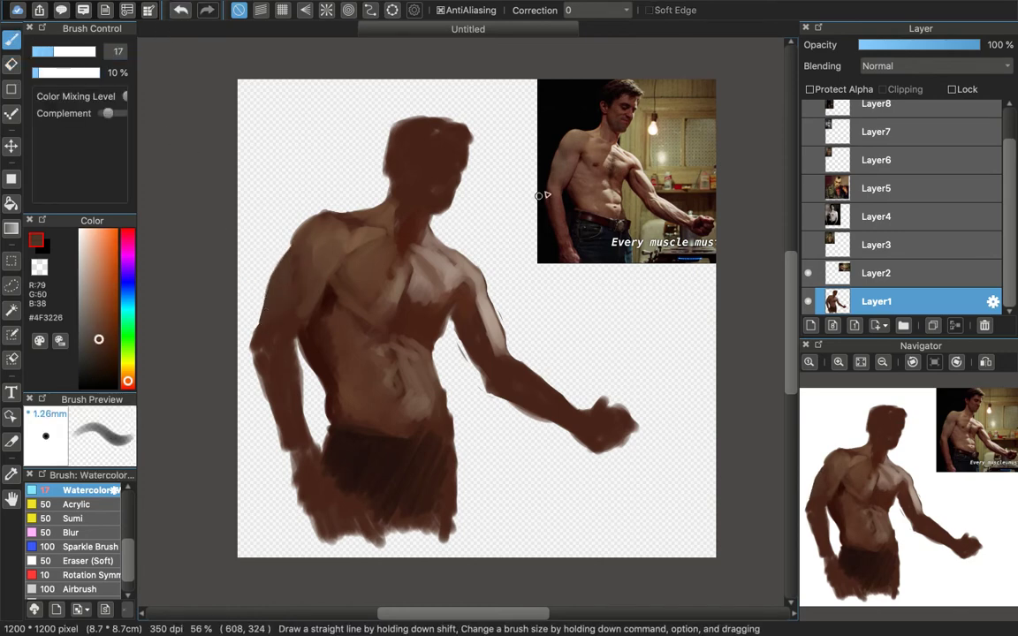
Step: Refine the shoulder and collarbone on the hanging-arm side with sampled skin tones #51382E, #7D5643 and #927058
{"action": "right_click", "coordinate": [573, 152]}
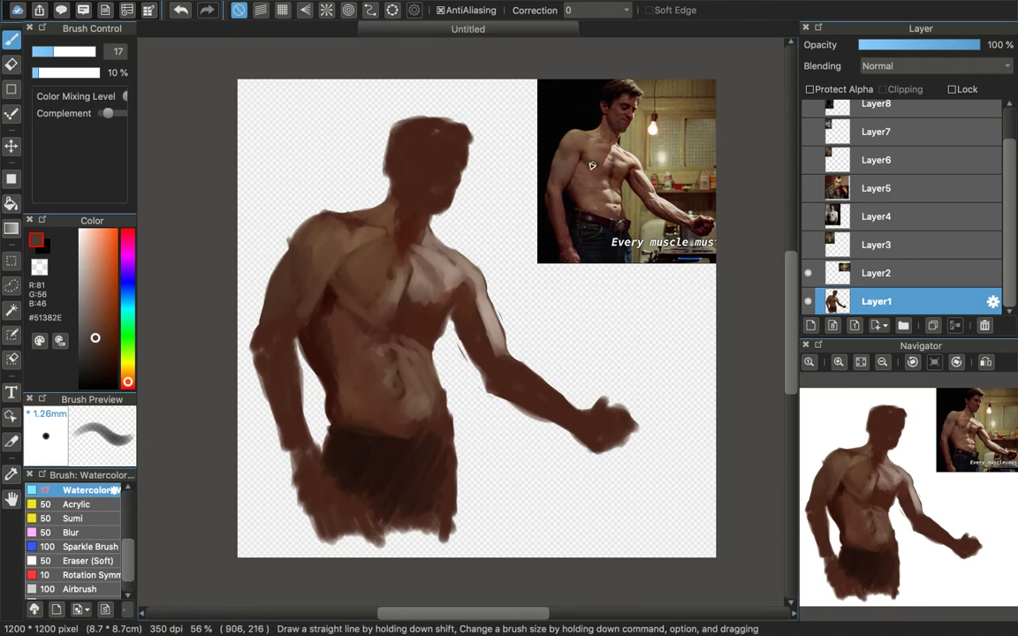
{"action": "left_click", "coordinate": [595, 134], "text": "alt"}
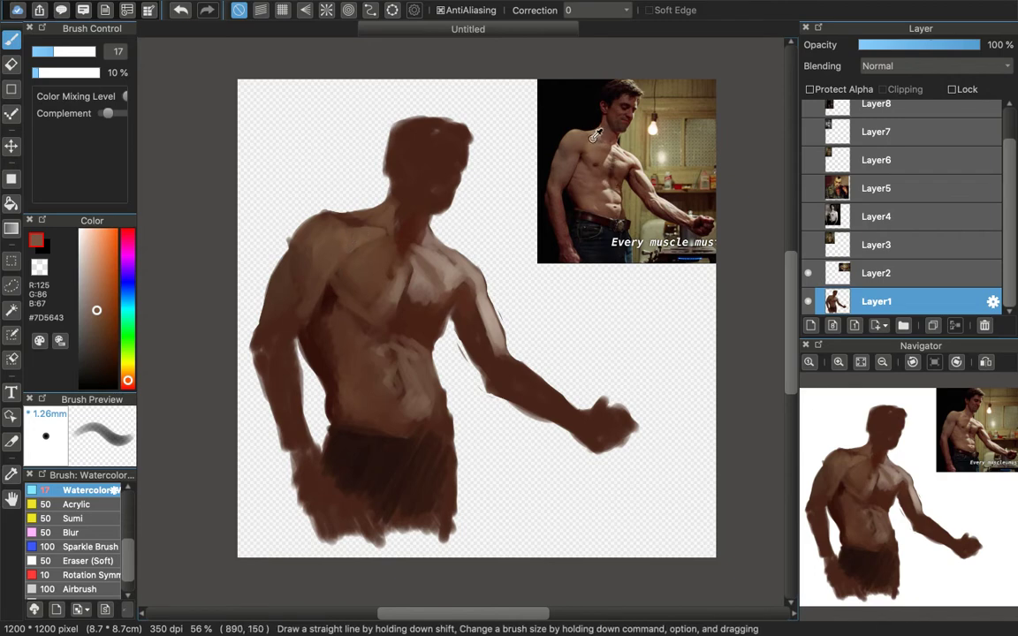
{"action": "left_click", "coordinate": [536, 124], "text": "alt"}
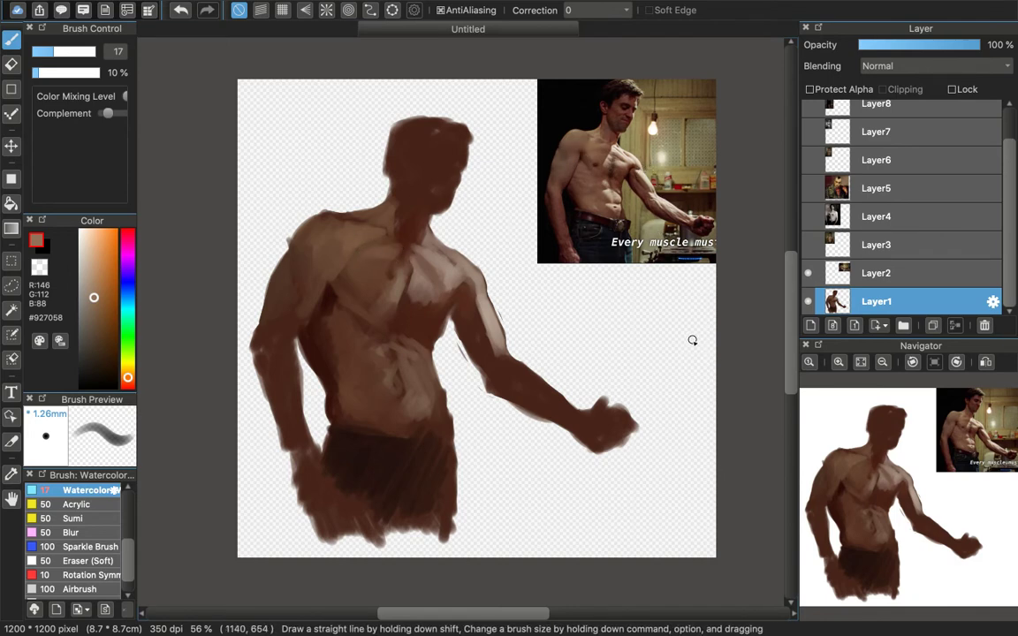
Step: Model the chest on the outstretched-arm side with highlights #BEAA92 and #BAA28D, reddish brown #5A2B20 and midtone #967A60
{"action": "left_click", "coordinate": [610, 194], "text": "alt"}
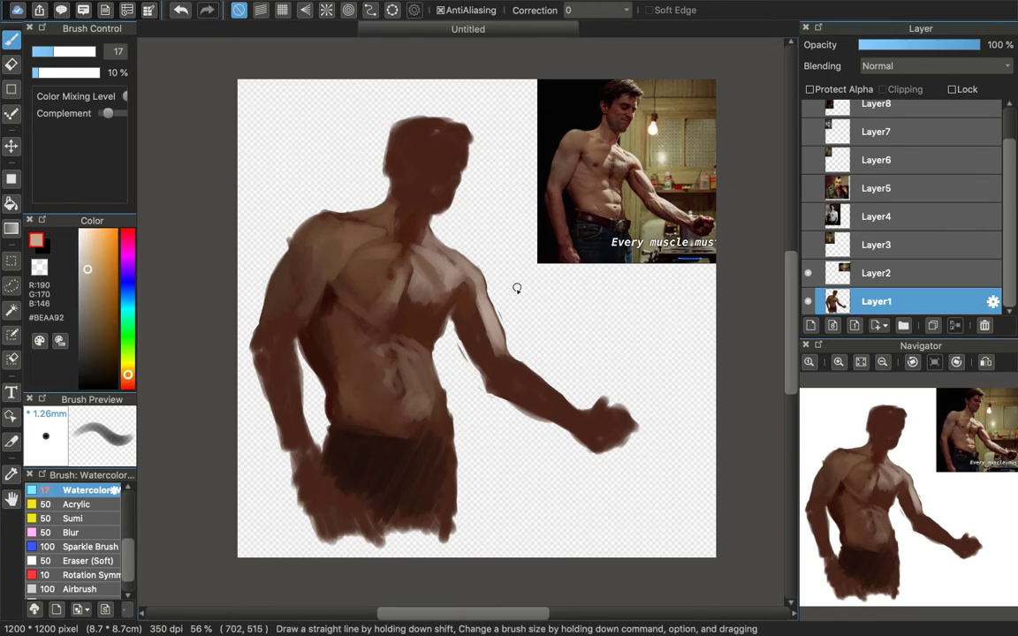
{"action": "left_click", "coordinate": [624, 163], "text": "alt"}
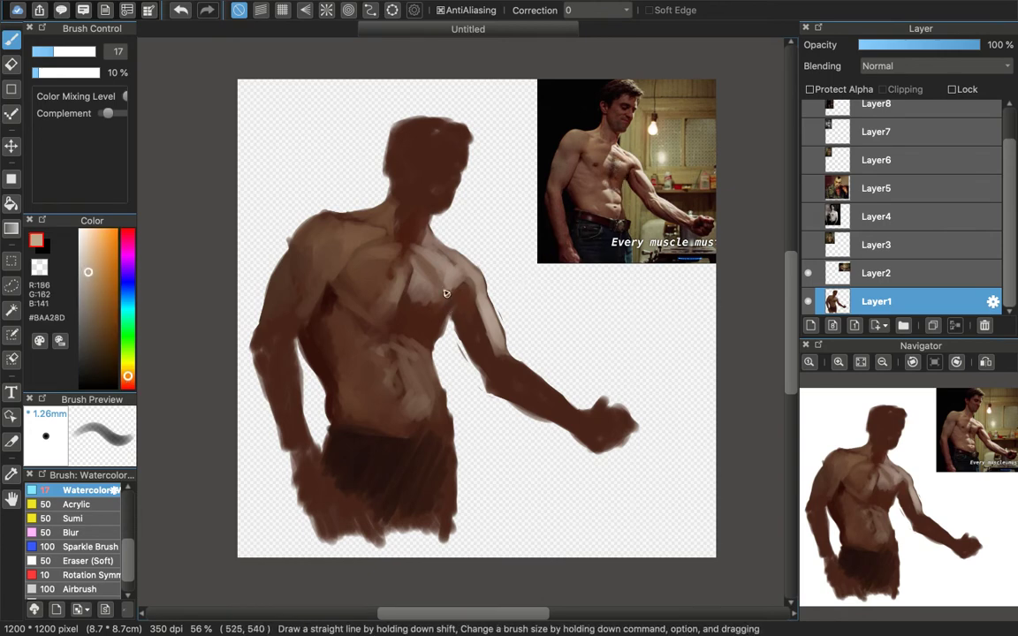
{"action": "mouse_move", "coordinate": [430, 291]}
{"action": "left_mouse_down"}
{"action": "mouse_move", "coordinate": [420, 303]}
{"action": "mouse_move", "coordinate": [428, 292]}
{"action": "left_mouse_up"}
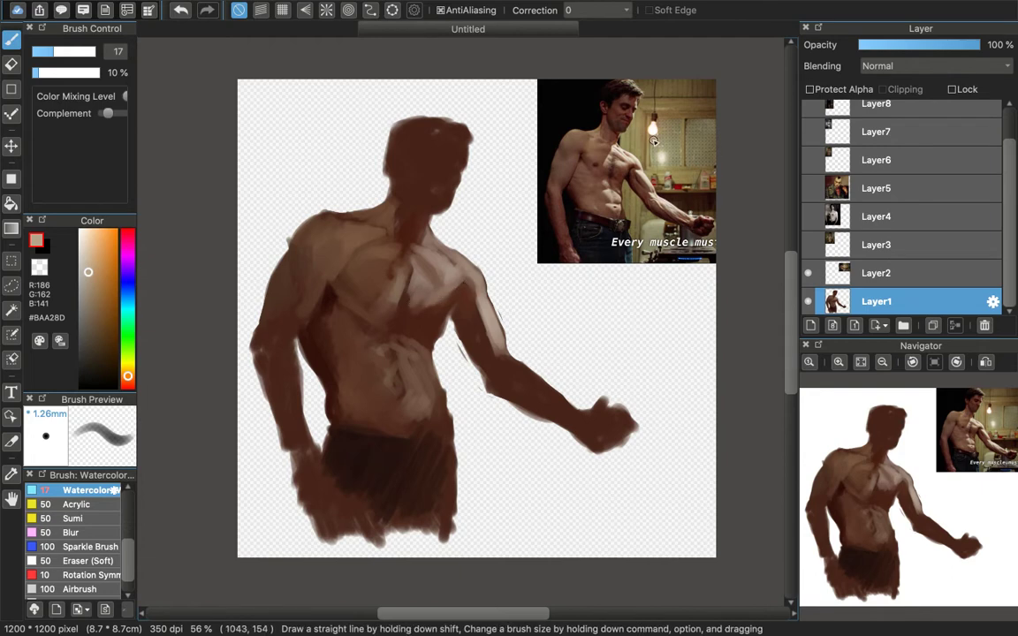
{"action": "left_click", "coordinate": [555, 159], "text": "alt"}
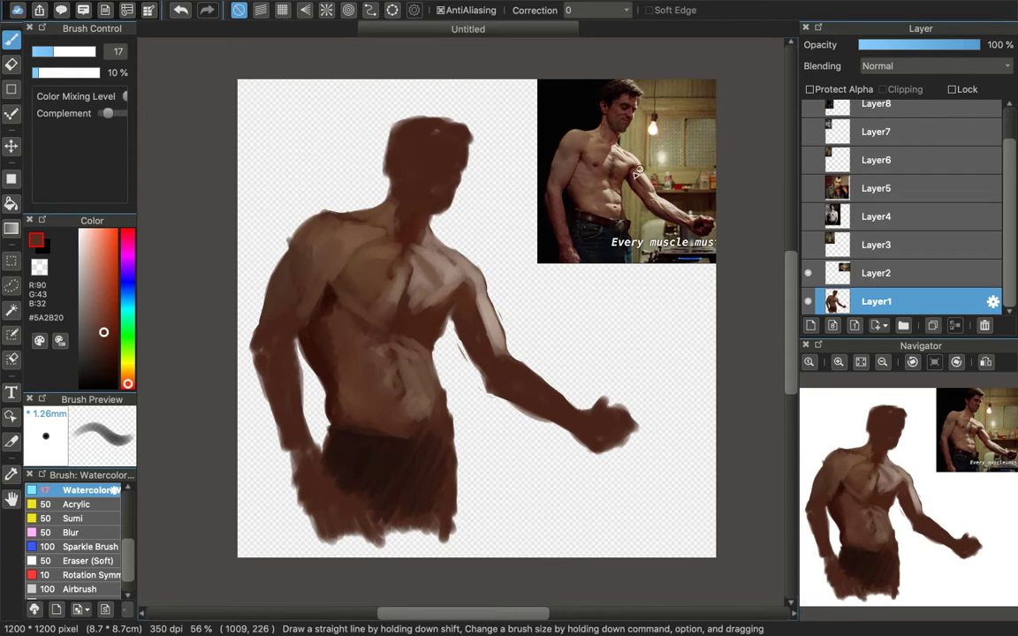
{"action": "left_click", "coordinate": [613, 162], "text": "alt"}
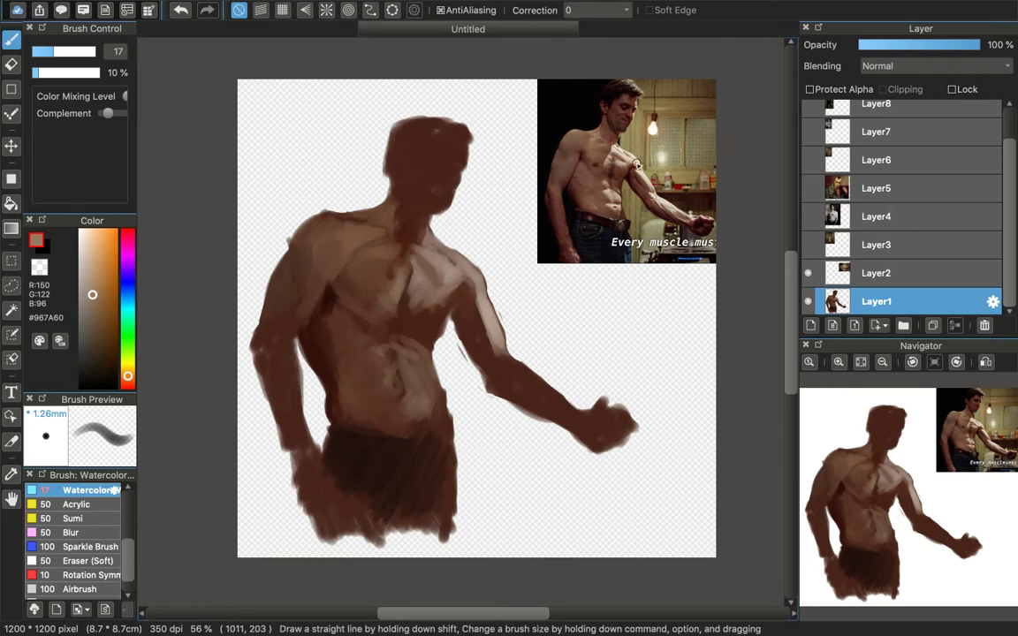
Step: Shade the outstretched upper arm and armpit with #170306, #643224, #290D0A and #794638, adding highlights in #CFBEA7
{"action": "left_click", "coordinate": [566, 158], "text": "alt"}
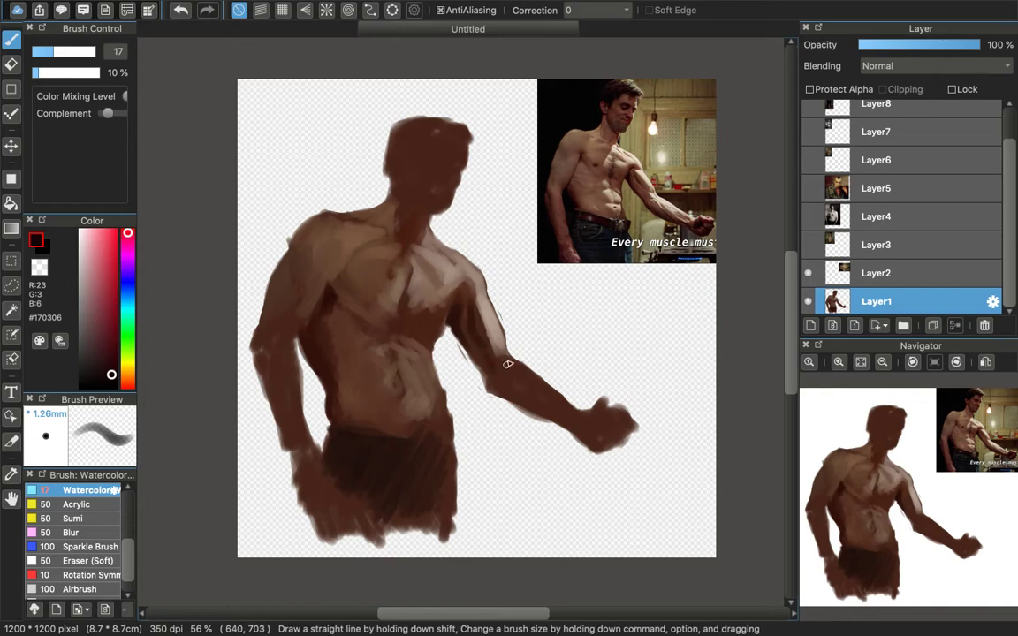
{"action": "left_click", "coordinate": [636, 173], "text": "alt"}
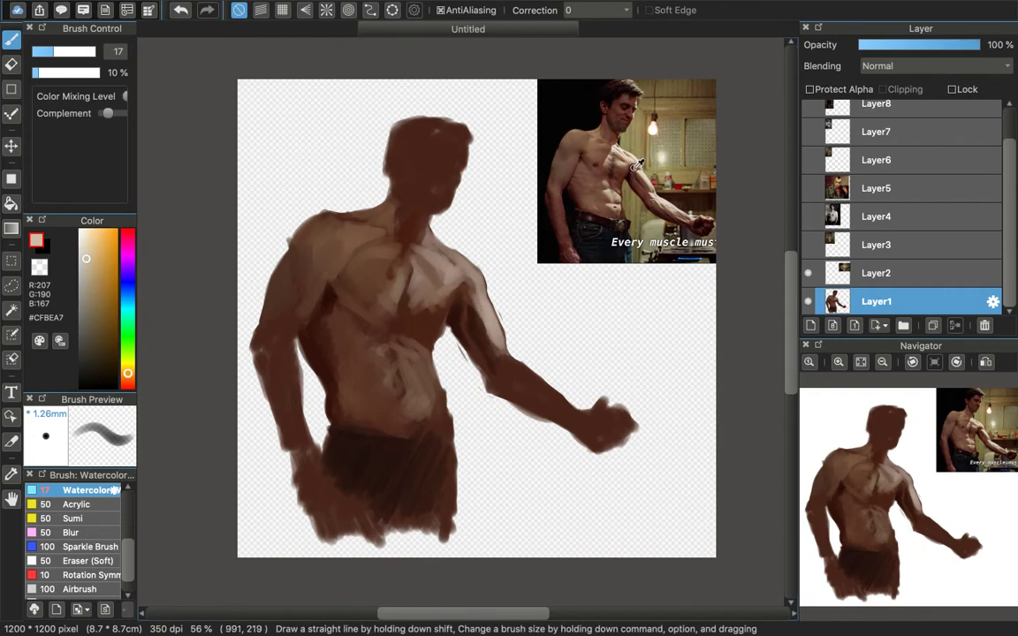
{"action": "left_click", "coordinate": [575, 148], "text": "alt"}
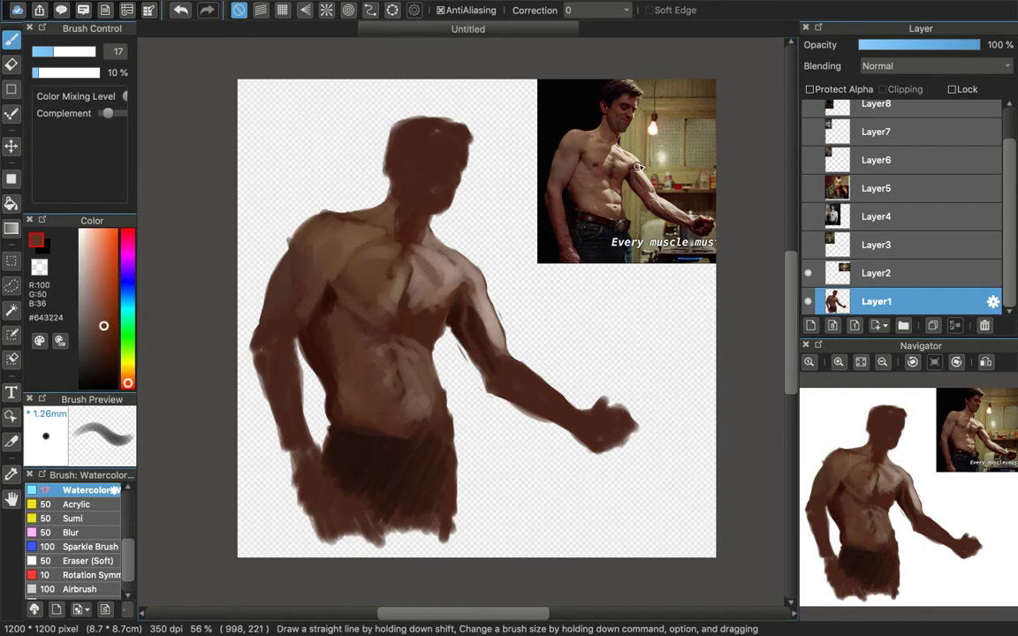
{"action": "left_click", "coordinate": [449, 302], "text": "alt"}
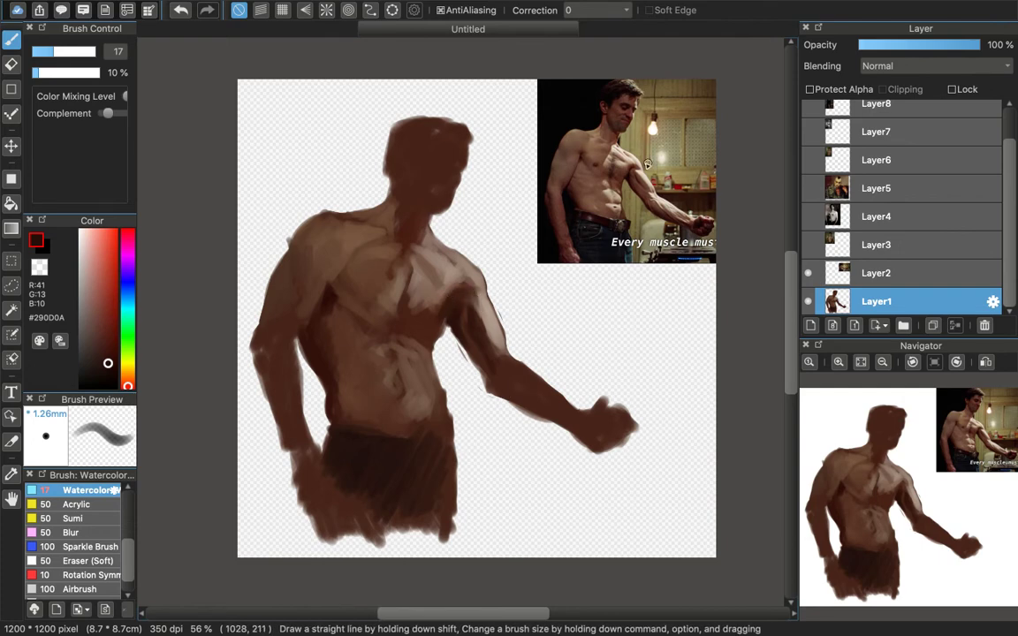
{"action": "left_click", "coordinate": [622, 179], "text": "alt"}
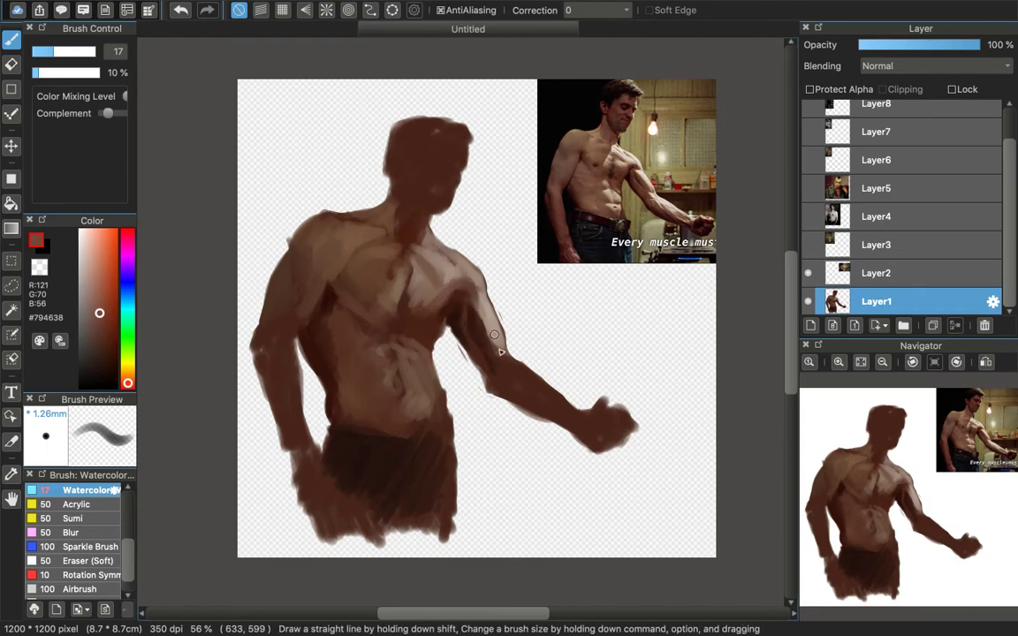
Step: Brighten the outstretched upper arm with #DCCCB8 and blend its shadow down to the elbow with #5C3428, #62342D and #663A2C
{"action": "left_click", "coordinate": [640, 168], "text": "alt"}
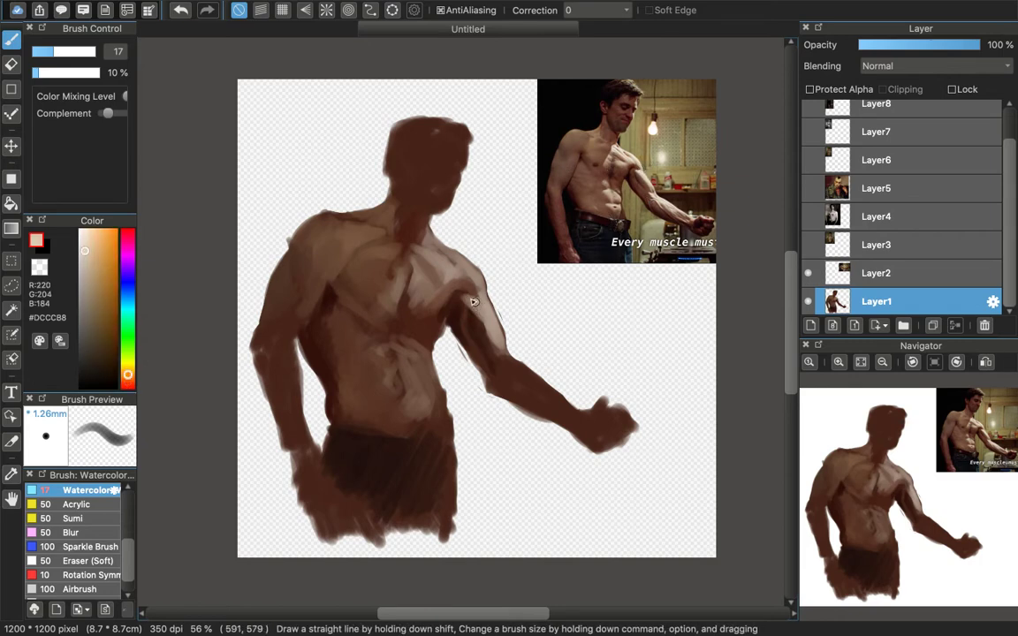
{"action": "left_click", "coordinate": [632, 184], "text": "alt"}
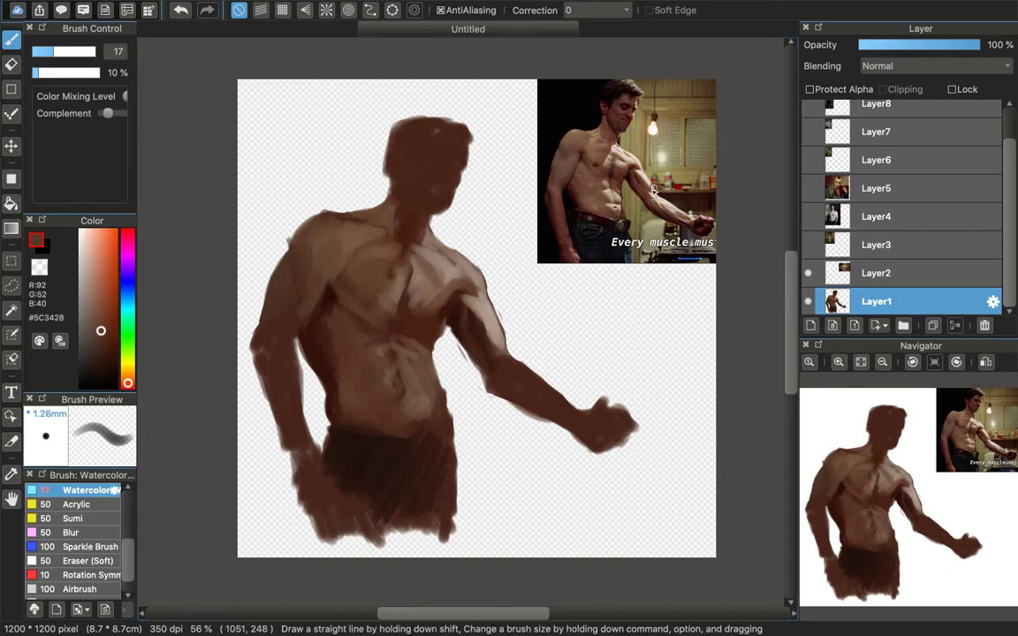
{"action": "left_click", "coordinate": [578, 173], "text": "alt"}
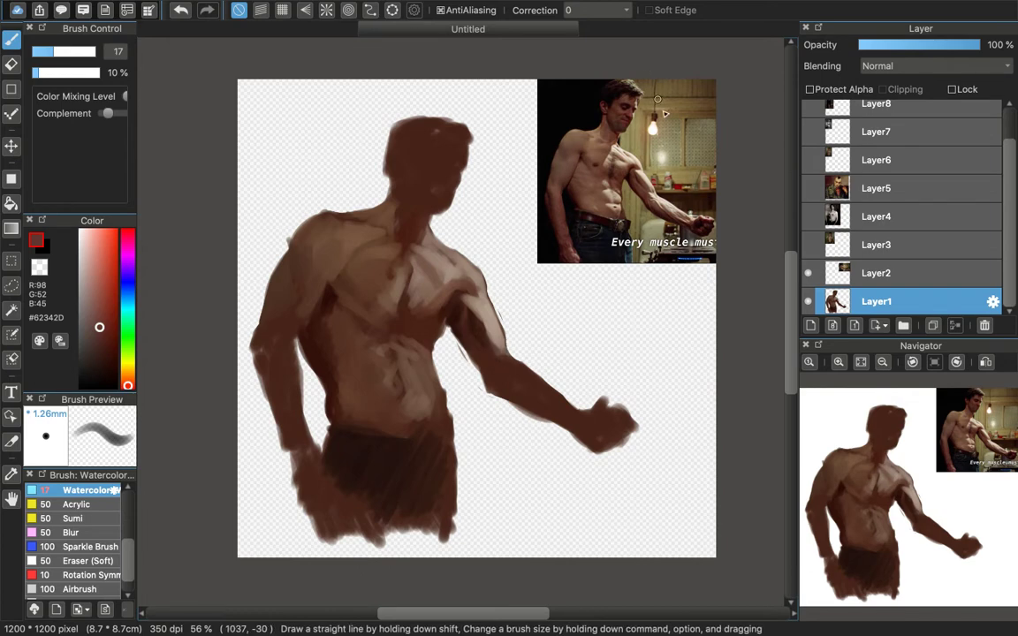
{"action": "left_click", "coordinate": [651, 198], "text": "alt"}
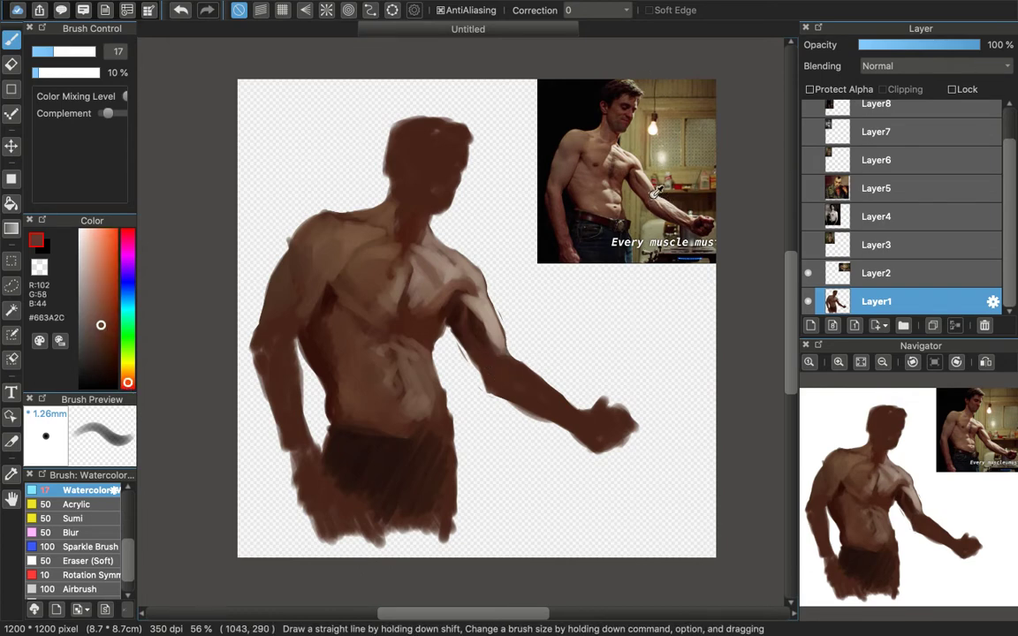
Step: Paint light #DAD5BC along the outstretched forearm from elbow to wrist, undoing and redoing the first stroke
{"action": "left_click", "coordinate": [633, 208], "text": "alt"}
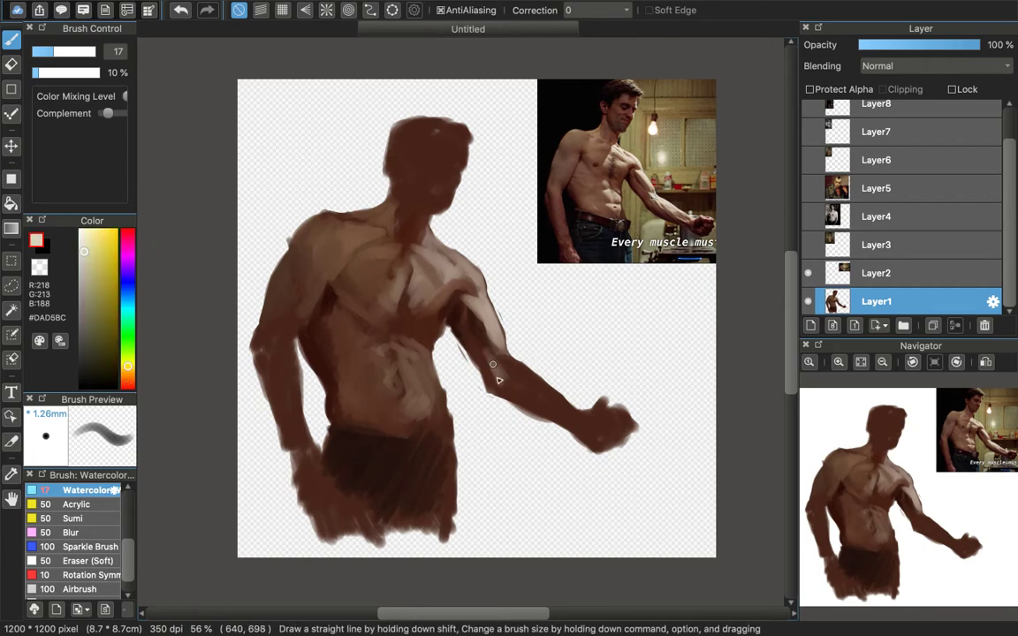
{"action": "mouse_move", "coordinate": [456, 350]}
{"action": "left_mouse_down"}
{"action": "mouse_move", "coordinate": [455, 323]}
{"action": "mouse_move", "coordinate": [527, 391]}
{"action": "mouse_move", "coordinate": [536, 385]}
{"action": "left_mouse_up"}
{"action": "left_click", "coordinate": [187, 20]}
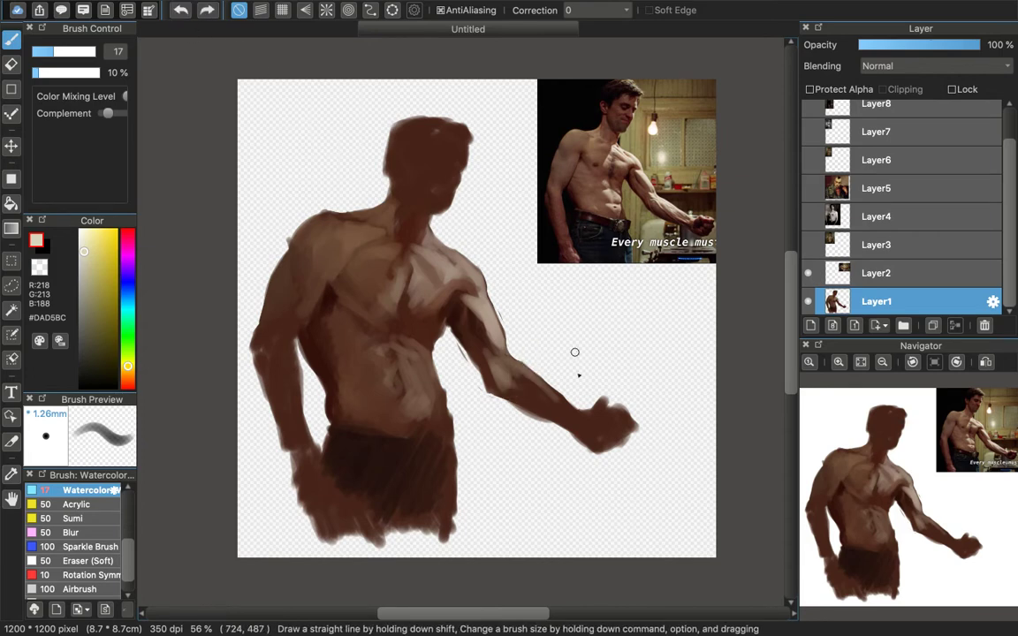
{"action": "mouse_move", "coordinate": [541, 390]}
{"action": "left_mouse_down"}
{"action": "mouse_move", "coordinate": [563, 406]}
{"action": "mouse_move", "coordinate": [520, 377]}
{"action": "mouse_move", "coordinate": [571, 404]}
{"action": "left_mouse_up"}
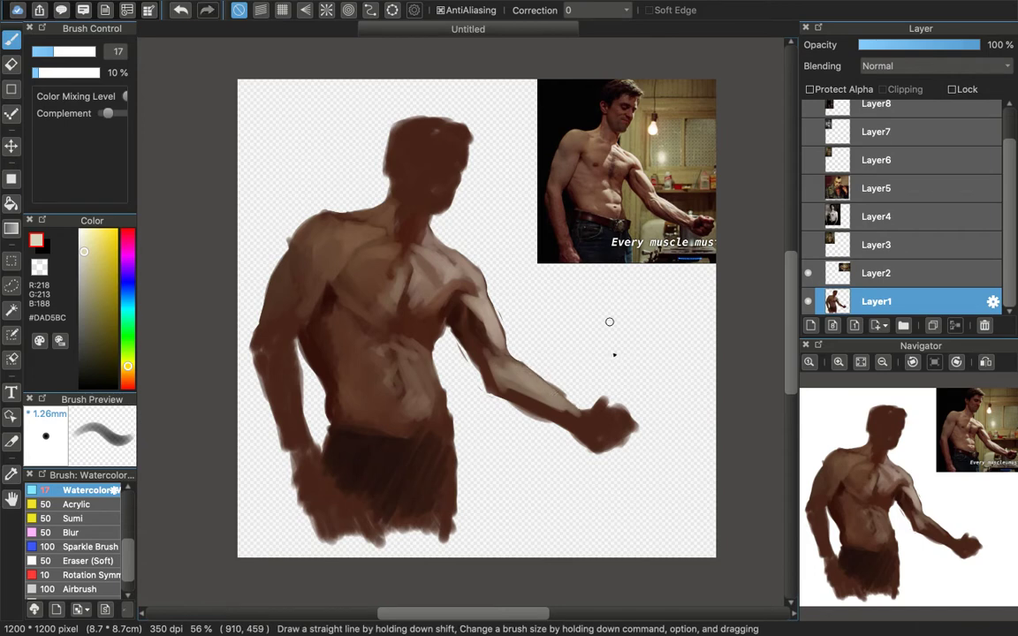
Step: Shade the outstretched forearm with #3D1614 and model the fist with dark red #450F12 and highlight #C9B7AB
{"action": "left_click", "coordinate": [659, 215], "text": "alt"}
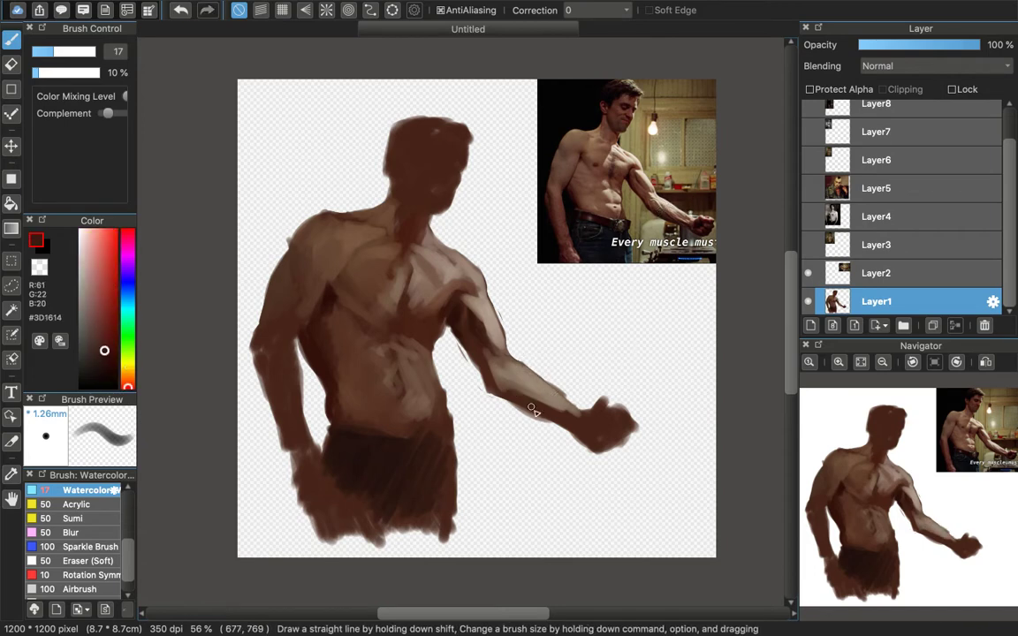
{"action": "left_click_drag", "start_coordinate": [514, 380], "coordinate": [560, 410]}
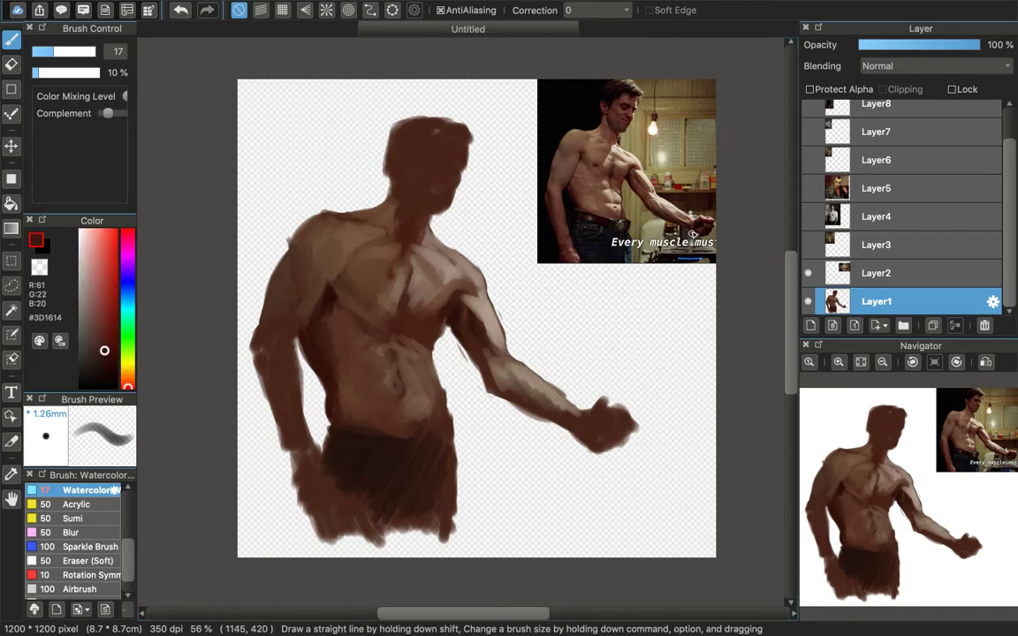
{"action": "left_click", "coordinate": [638, 196], "text": "alt"}
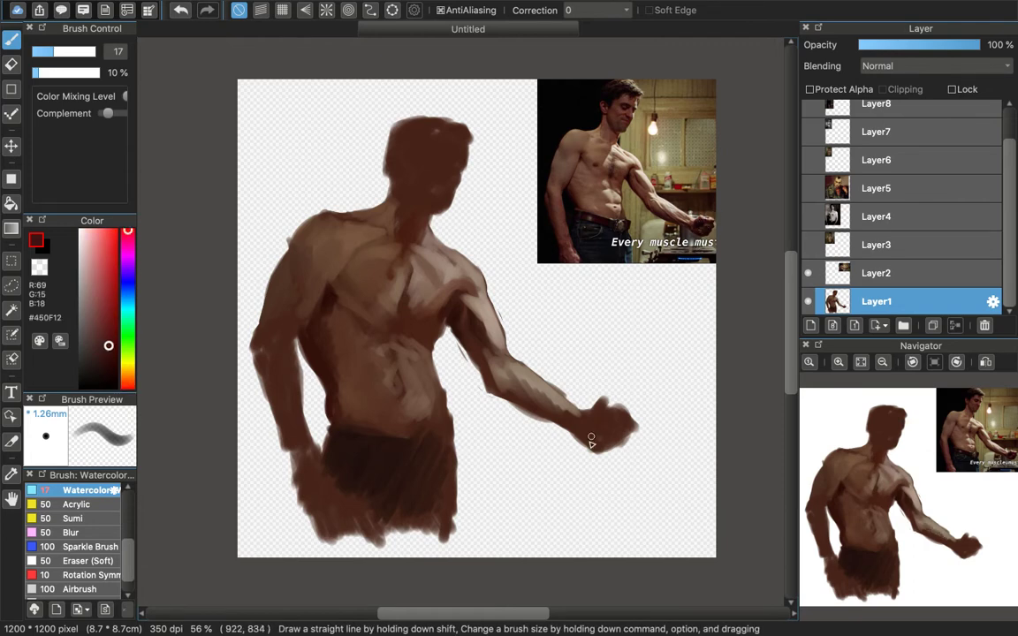
{"action": "left_click", "coordinate": [707, 215], "text": "alt"}
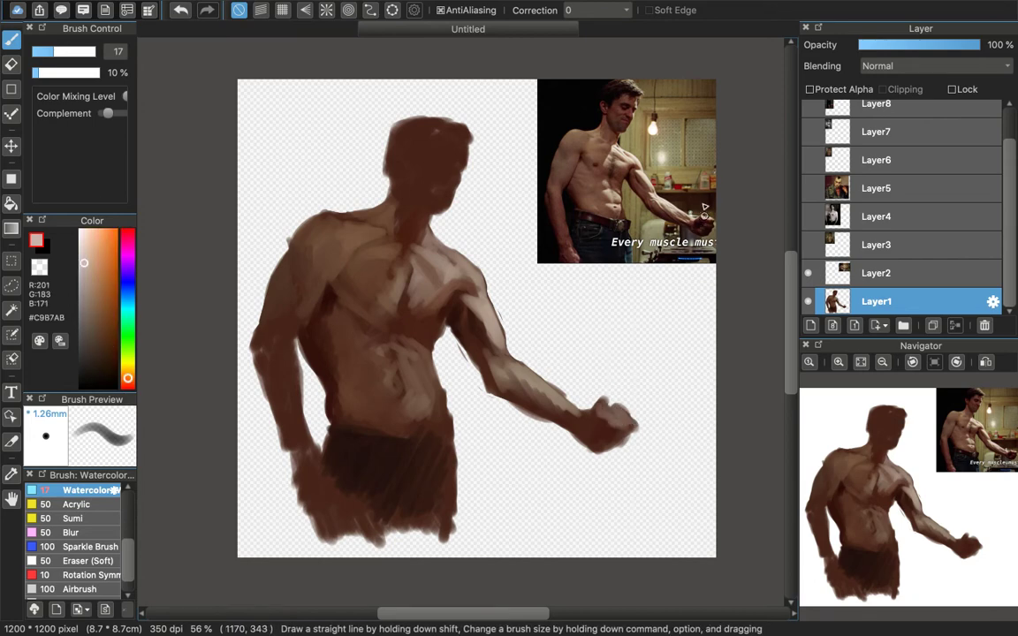
Step: Deepen the armpit crease on the hanging-arm side with near-black #160306, using brush sizes 3.1 and 7.9
{"action": "left_click", "coordinate": [633, 200], "text": "alt"}
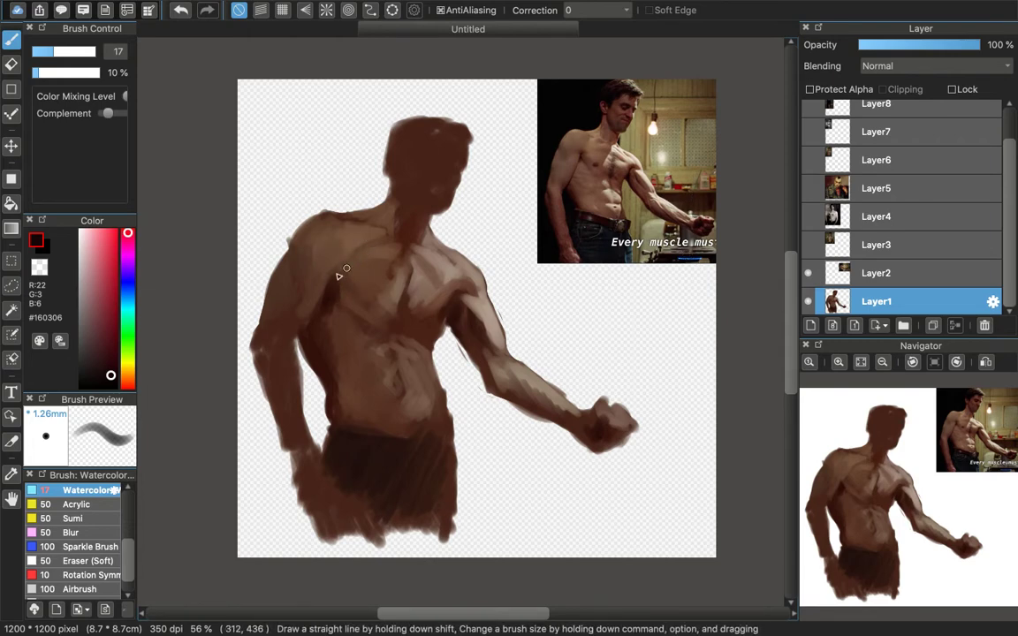
{"action": "left_click", "coordinate": [35, 52]}
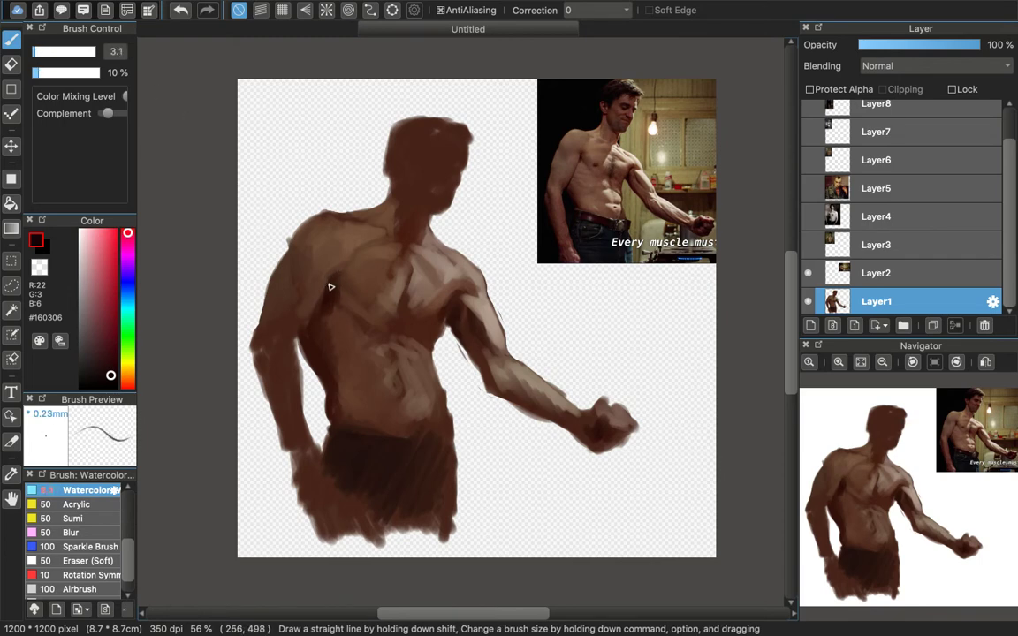
{"action": "left_click", "coordinate": [37, 51]}
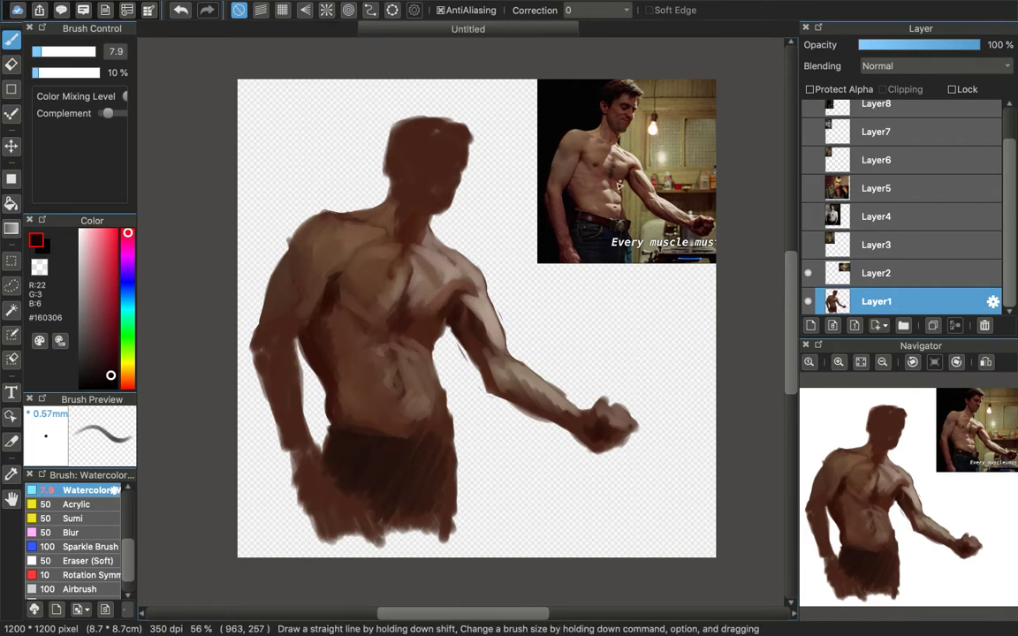
Step: Raise the brush opacity to 51% and strengthen the lower chest shadows with #633828, #6B4233, #52271B and #5E3226
{"action": "left_click", "coordinate": [616, 201], "text": "alt"}
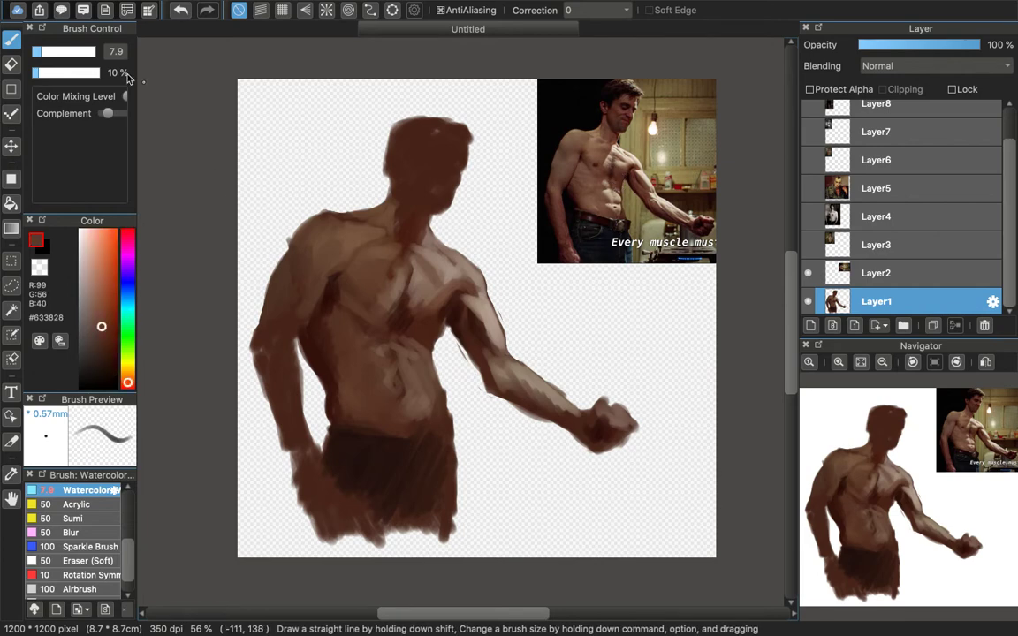
{"action": "left_click_drag", "start_coordinate": [56, 76], "coordinate": [67, 73]}
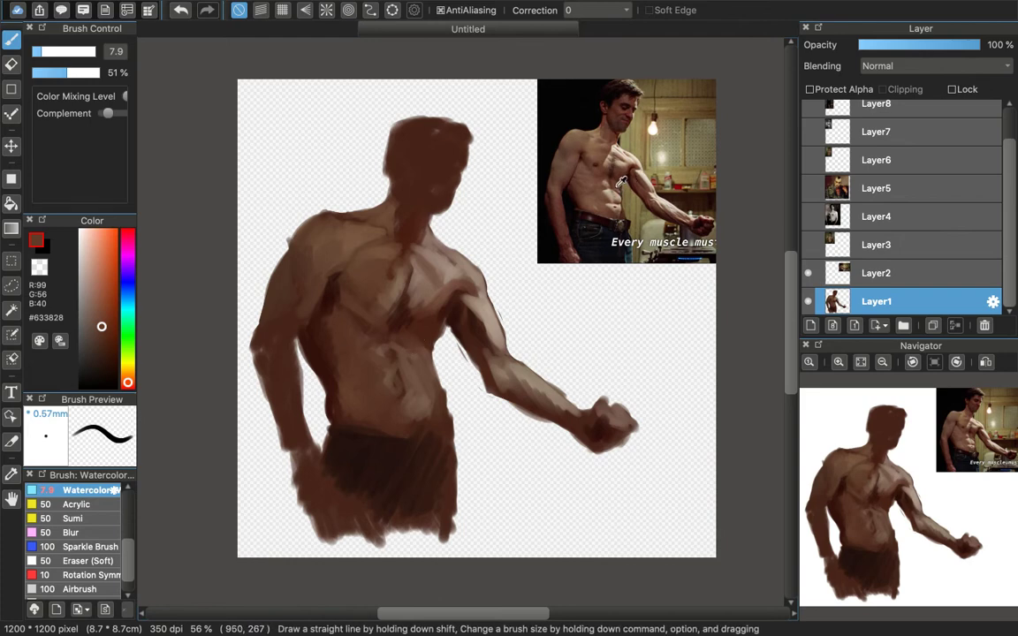
{"action": "left_click", "coordinate": [396, 316], "text": "alt"}
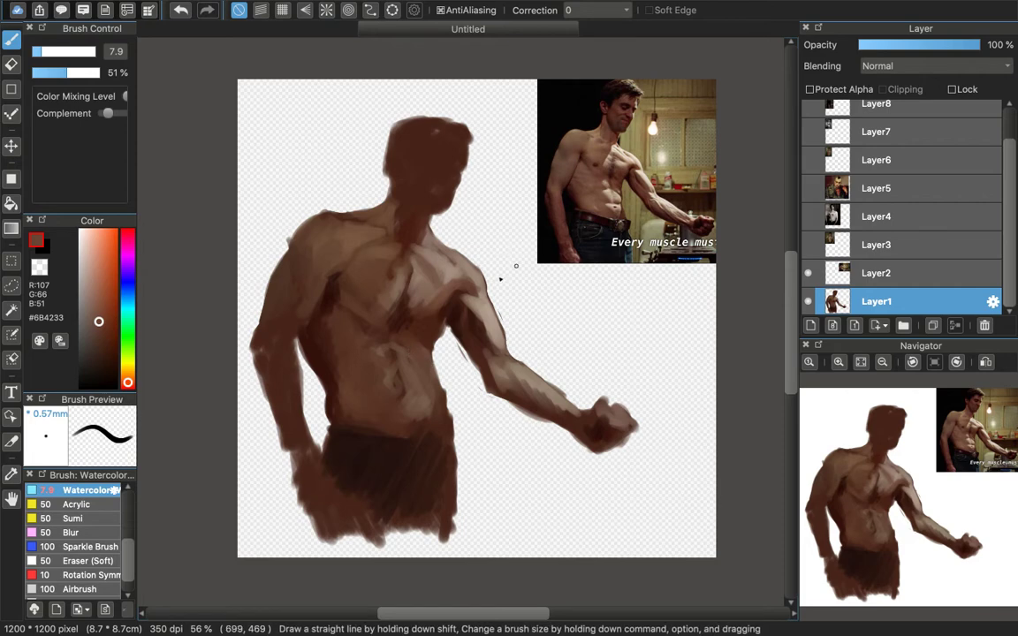
{"action": "left_click", "coordinate": [626, 174], "text": "alt"}
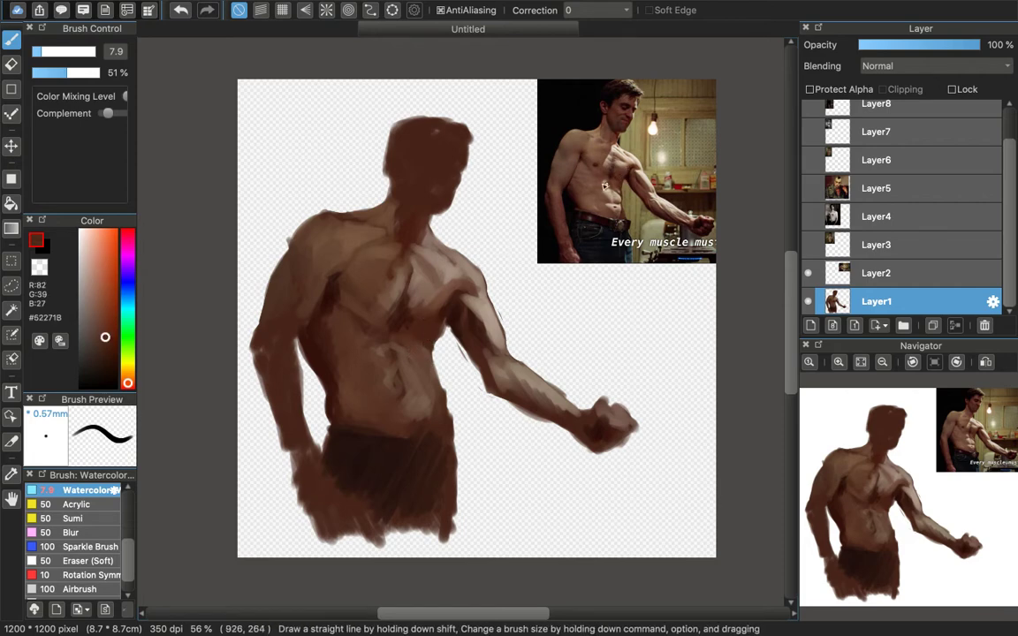
{"action": "left_click", "coordinate": [624, 177], "text": "alt"}
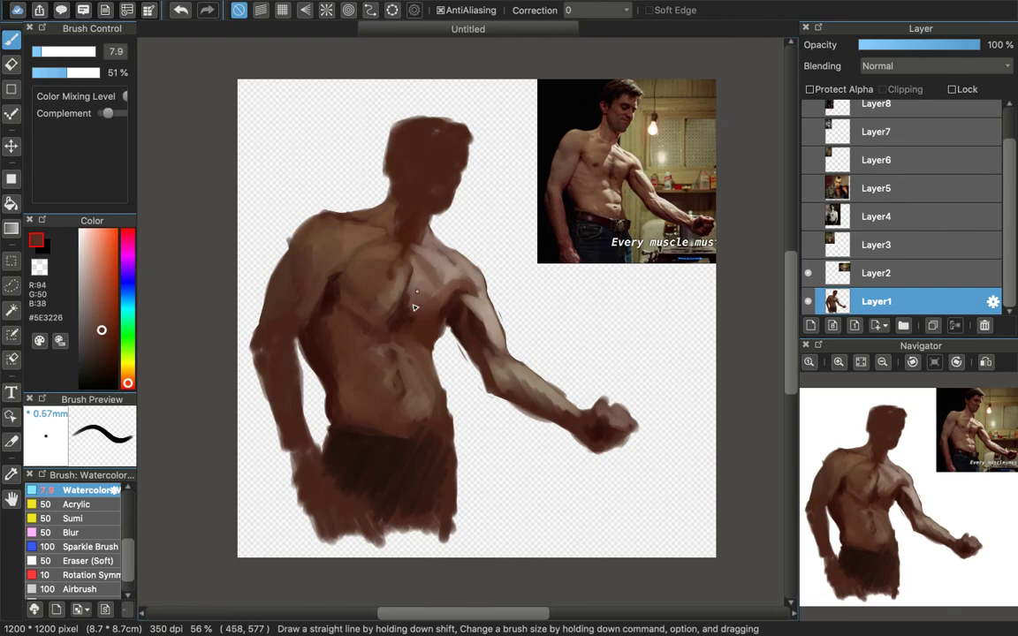
Step: Refine the chest and flank on the hanging-arm side with sampled browns #523122, #684337 and #4D2923
{"action": "left_click", "coordinate": [593, 154], "text": "alt"}
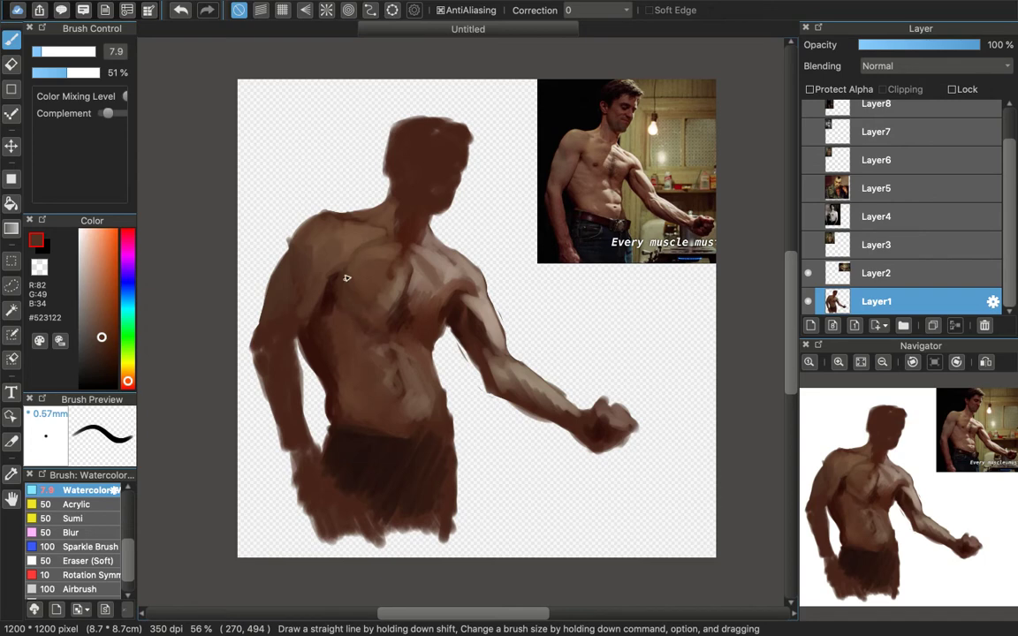
{"action": "right_click", "coordinate": [589, 167]}
{"action": "left_click", "coordinate": [583, 184], "text": "alt"}
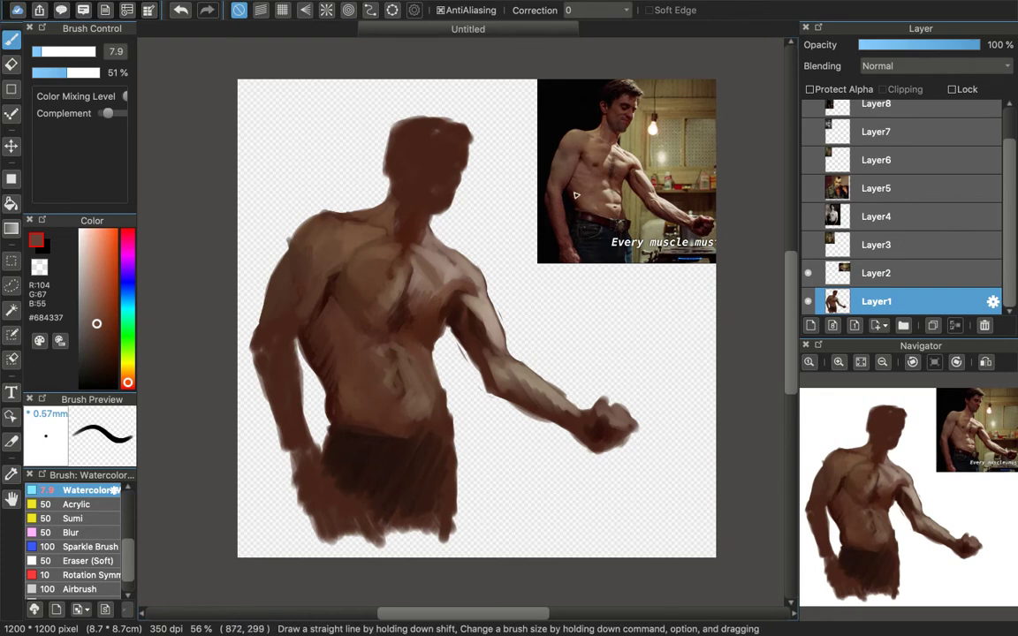
{"action": "left_click", "coordinate": [572, 187], "text": "alt"}
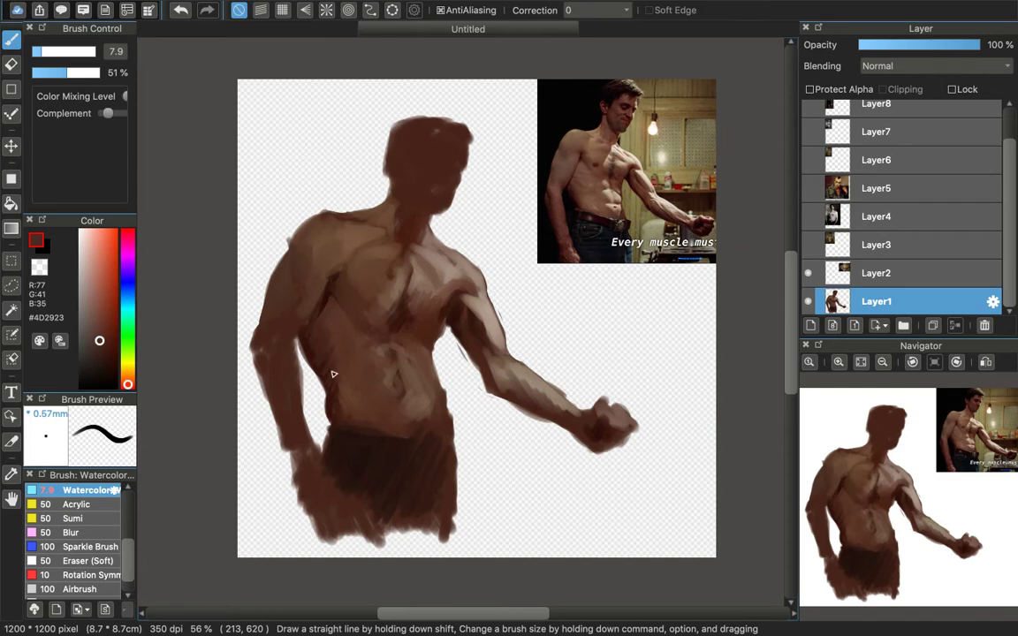
Step: Darken the lower flank edge on the hanging-arm side with sampled #593327 and refine the chest and extended arm with #794B38 and #6D4338
{"action": "left_click", "coordinate": [594, 199], "text": "alt"}
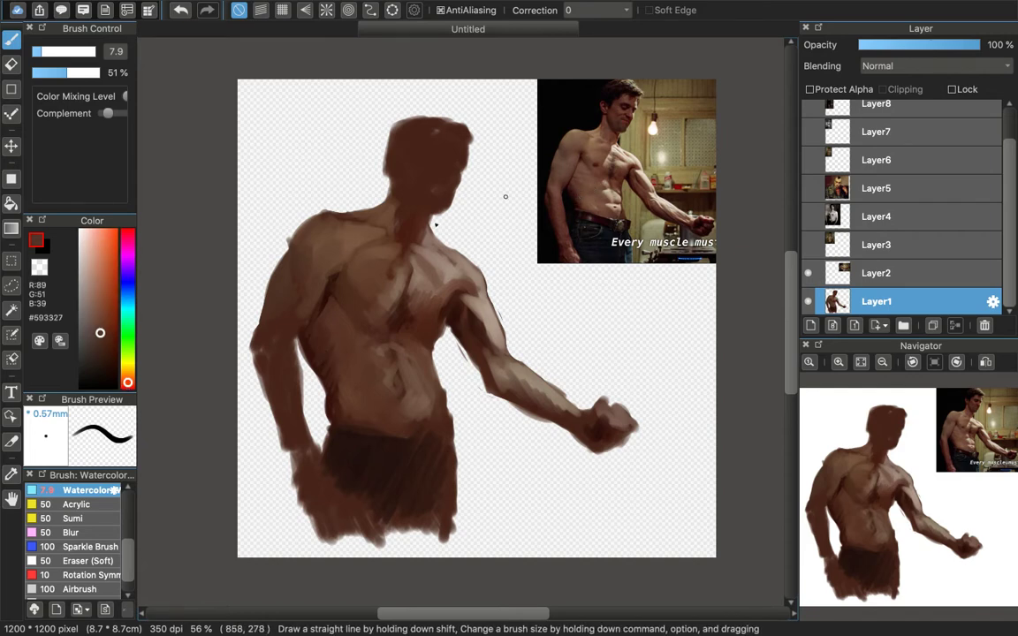
{"action": "left_click_drag", "start_coordinate": [321, 381], "coordinate": [326, 411]}
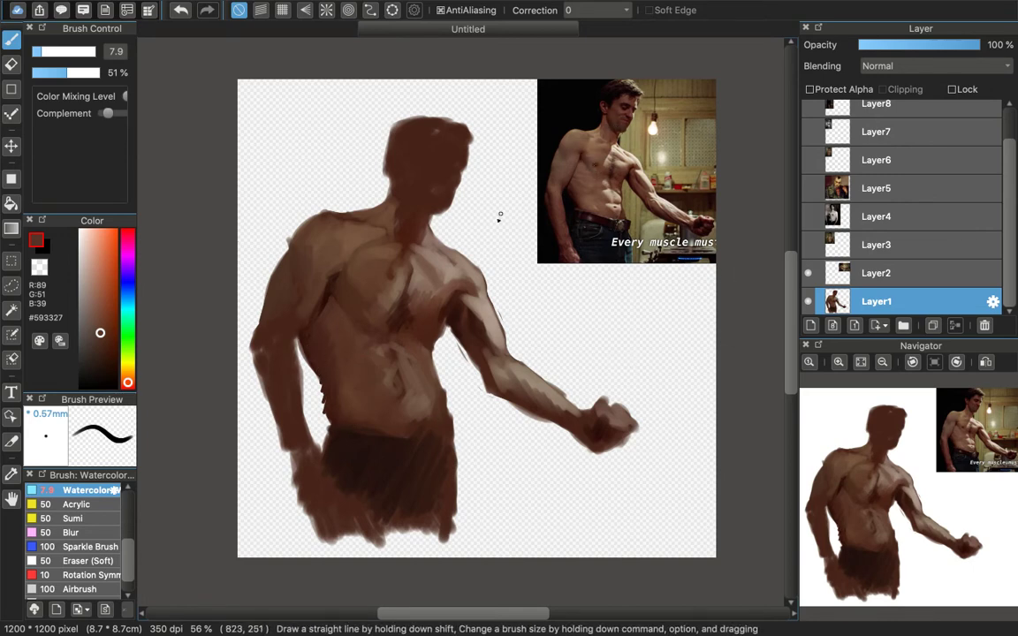
{"action": "left_click", "coordinate": [621, 158], "text": "alt"}
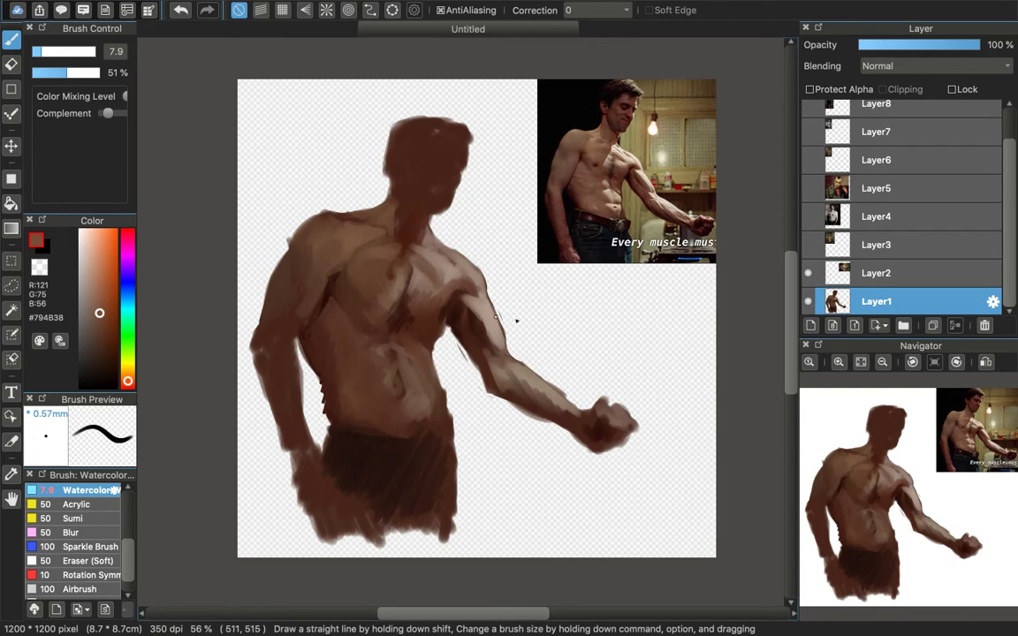
{"action": "left_click", "coordinate": [615, 203], "text": "alt"}
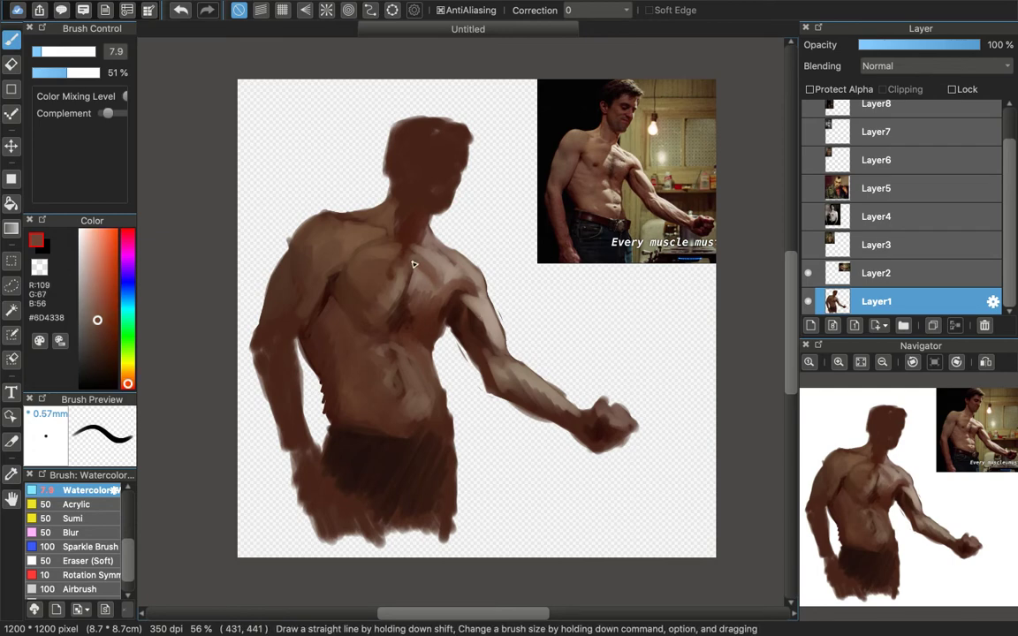
Step: Build up the sternum, shoulder and outstretched arm with sampled highlights #D2BBAD and #ECDFD6 and browns #71402D and #51281B
{"action": "left_click", "coordinate": [624, 157], "text": "alt"}
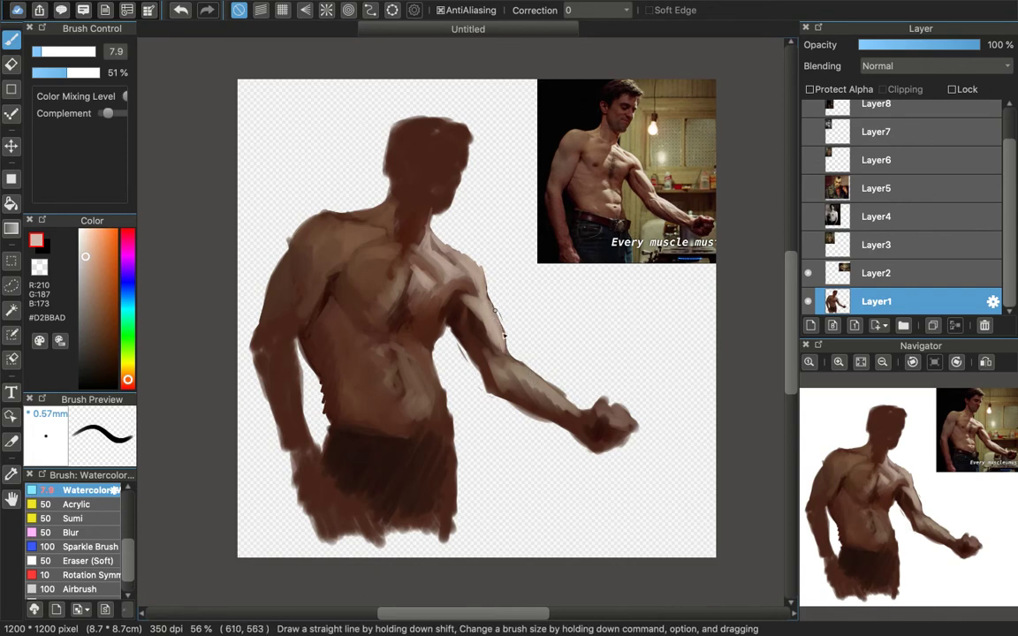
{"action": "left_click", "coordinate": [627, 183], "text": "alt"}
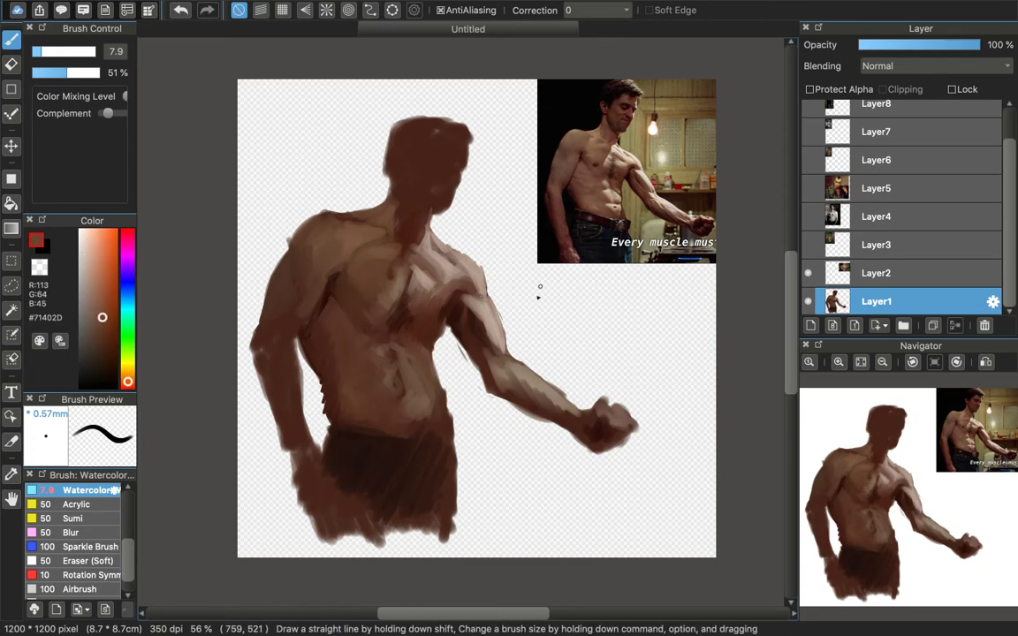
{"action": "left_click", "coordinate": [619, 152], "text": "alt"}
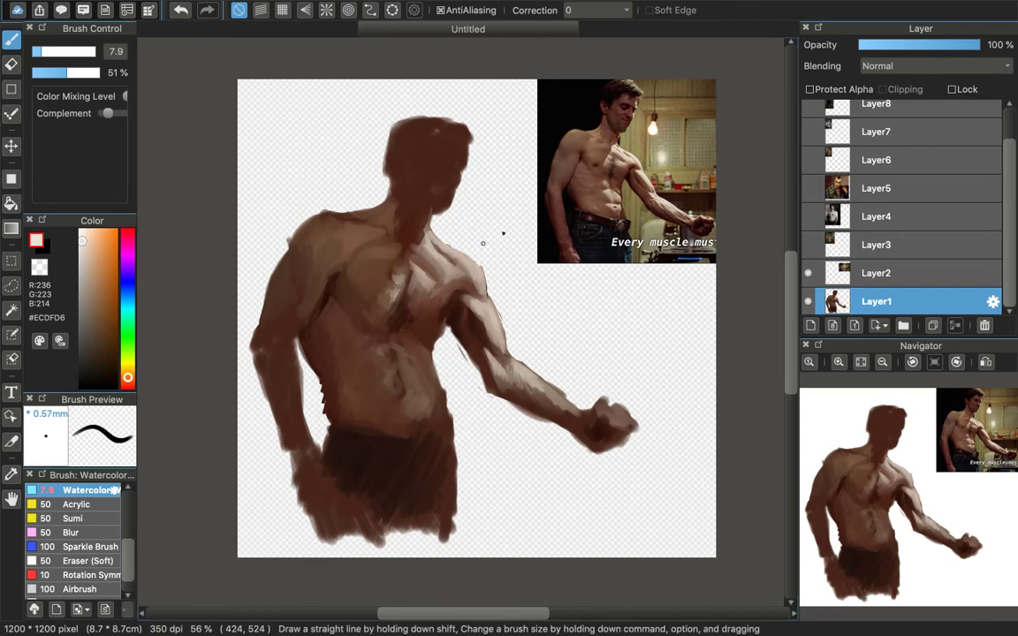
{"action": "left_click", "coordinate": [626, 152], "text": "alt"}
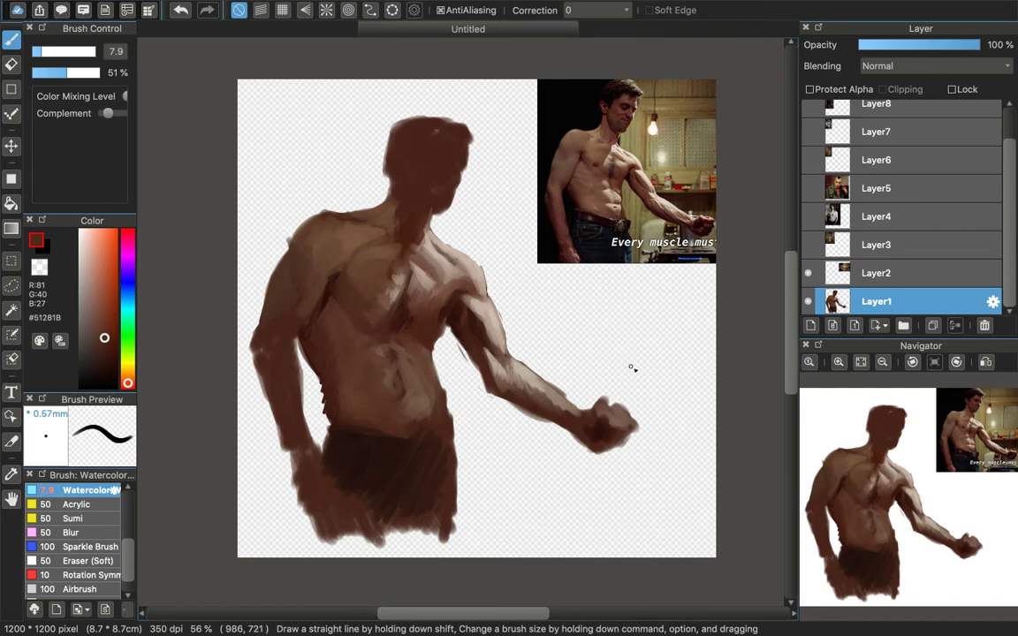
Step: Shade the lower chest and upper abdomen with sampled dark #2F1010 and mid-browns #623629 and #724D3C
{"action": "left_click", "coordinate": [550, 177], "text": "alt"}
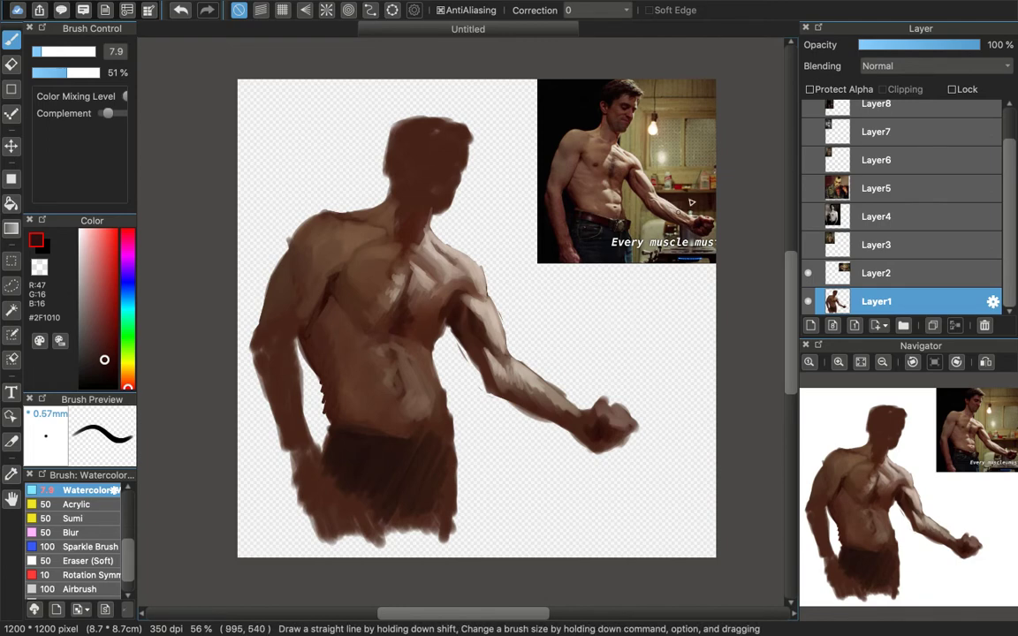
{"action": "left_click", "coordinate": [611, 181], "text": "alt"}
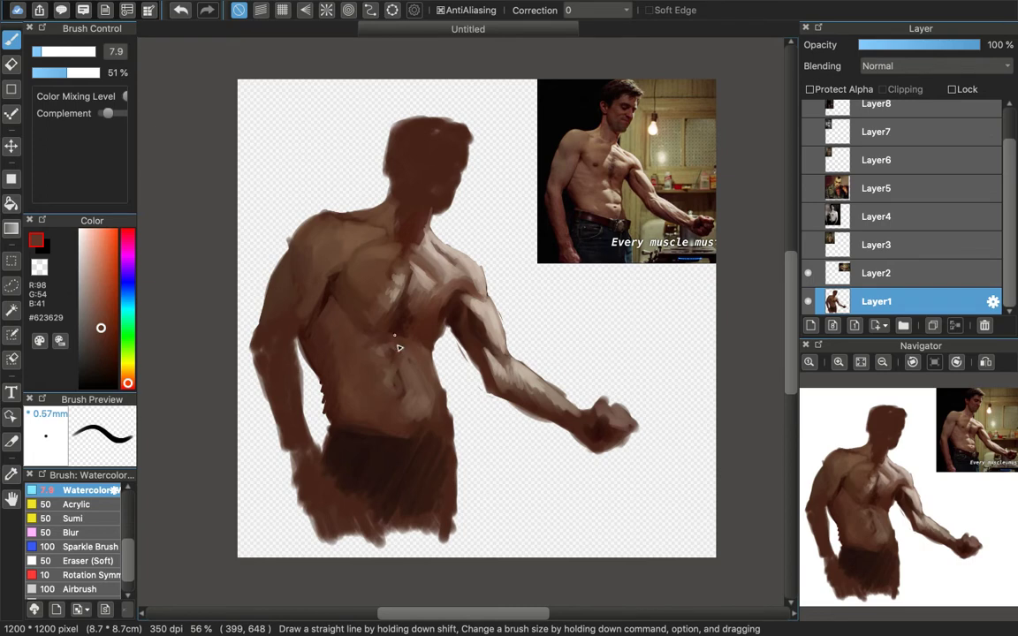
{"action": "left_click", "coordinate": [618, 181], "text": "alt"}
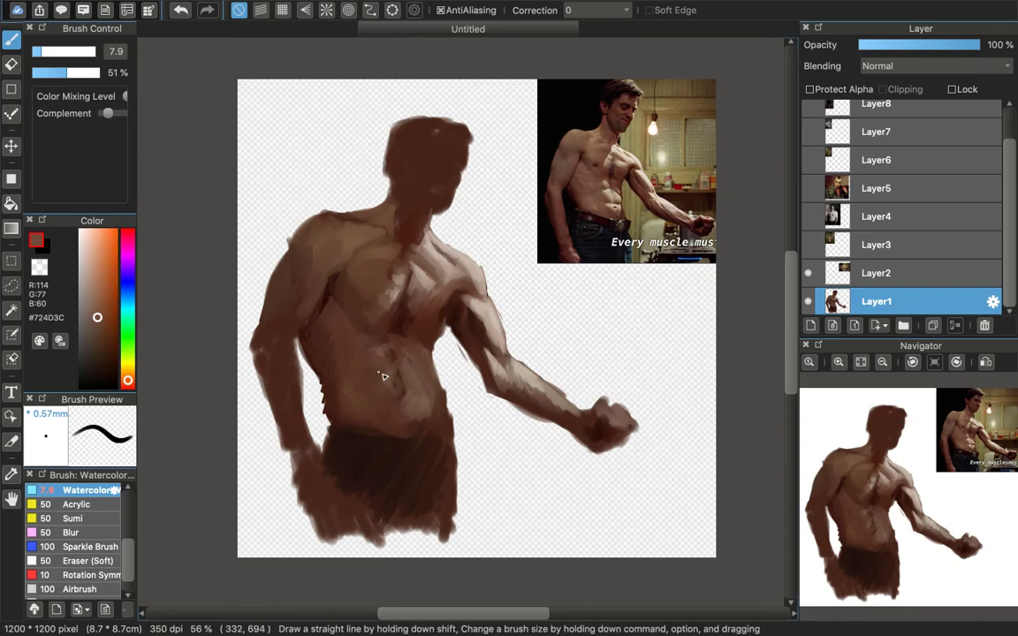
Step: Model the collarbone, chest and shoulder on the hanging-arm side with #6E493A, #2B0C08, #553125 and lighter #A18165
{"action": "left_click", "coordinate": [576, 170], "text": "alt"}
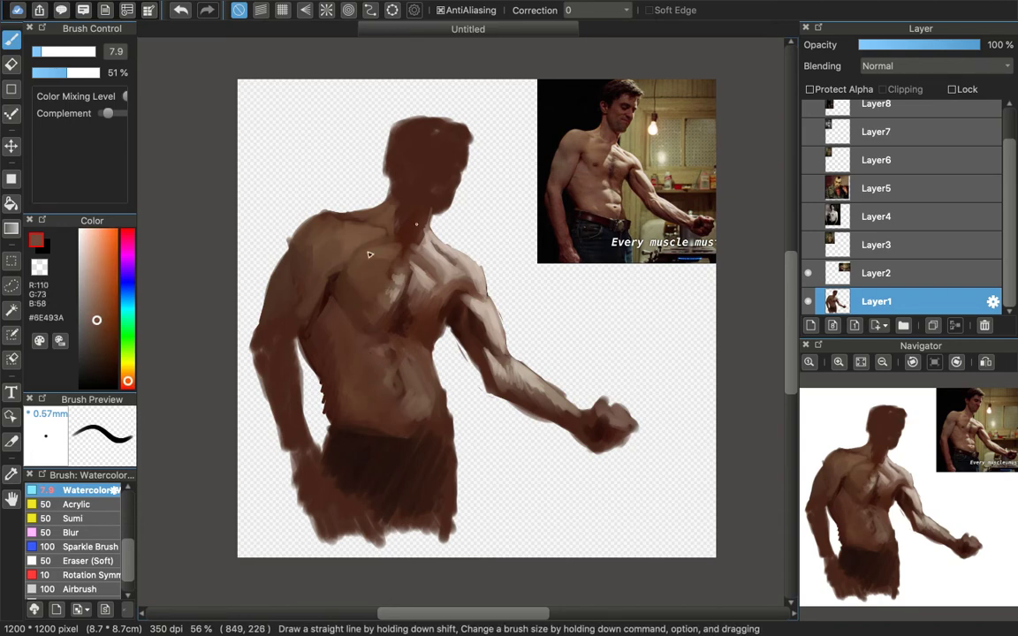
{"action": "left_click", "coordinate": [331, 295], "text": "alt"}
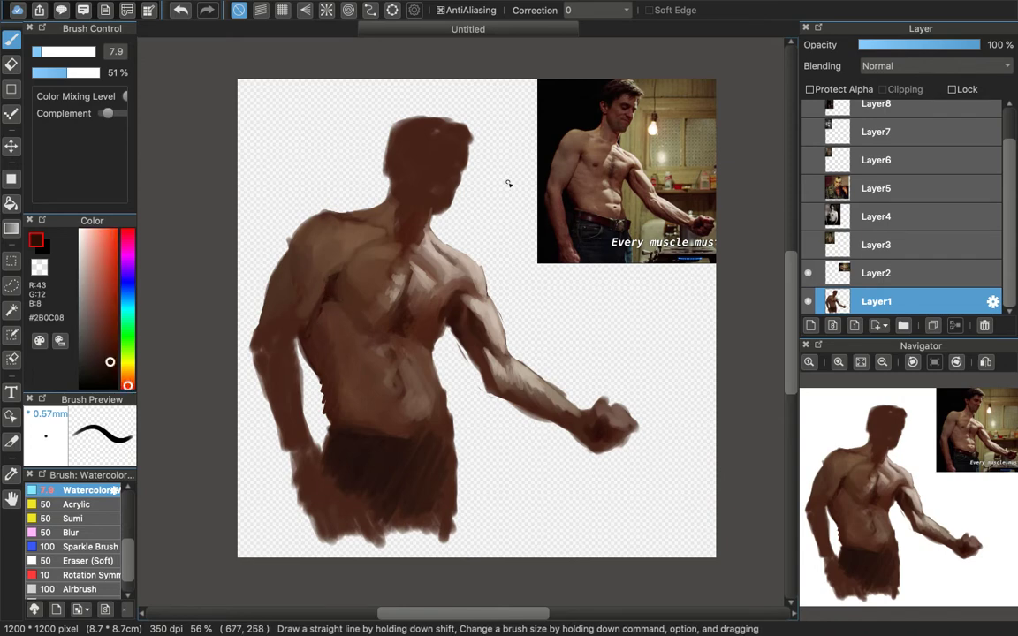
{"action": "left_click", "coordinate": [334, 297], "text": "alt"}
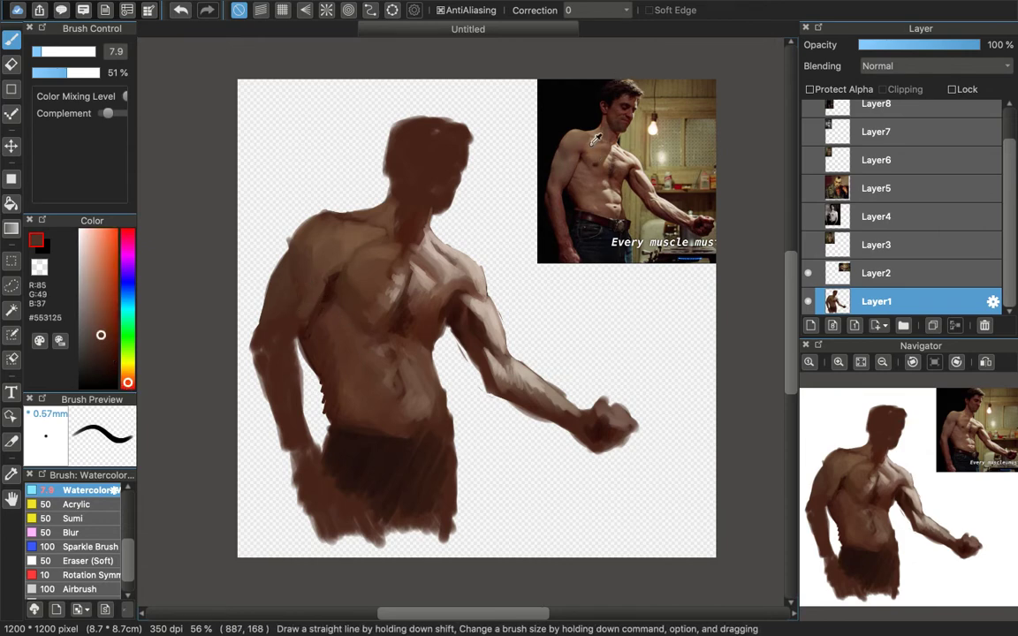
{"action": "left_click", "coordinate": [308, 216], "text": "alt"}
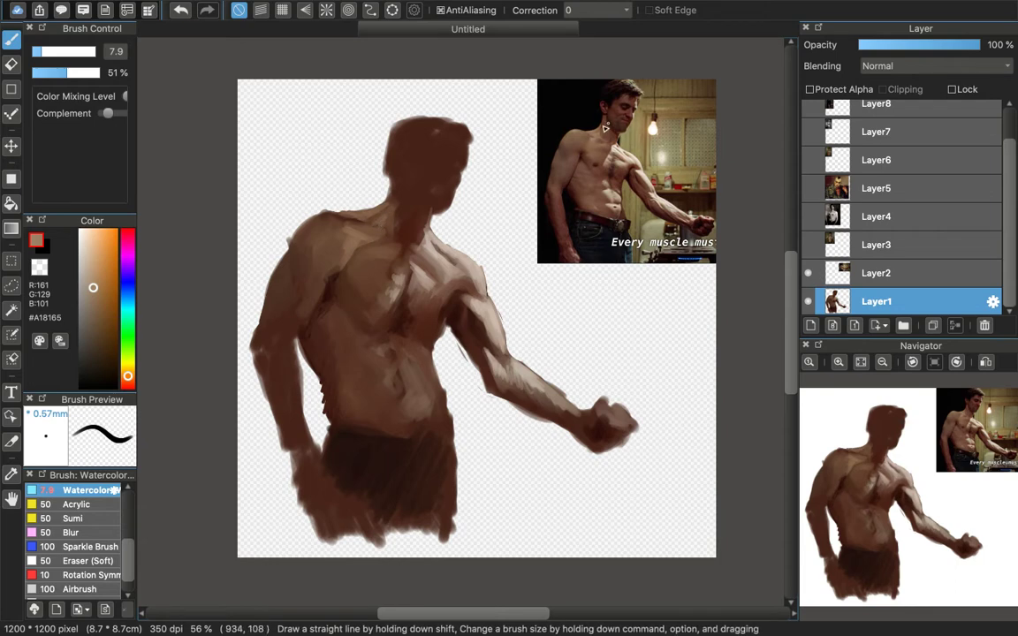
Step: Shade the neck and jawline with sampled reddish browns #693C30, #613029 and #391B17
{"action": "left_click", "coordinate": [391, 118], "text": "alt"}
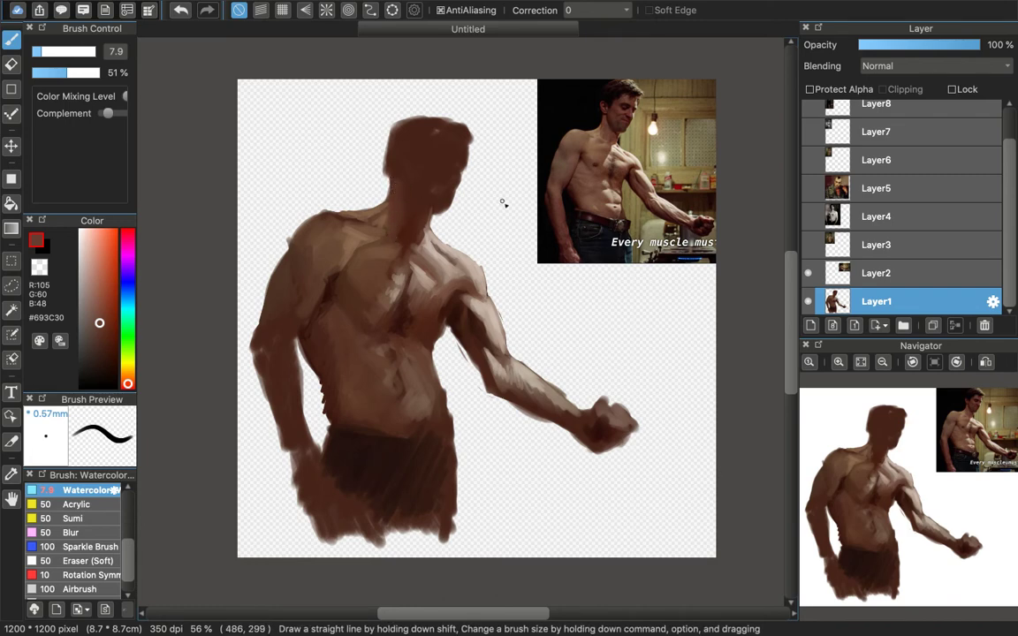
{"action": "left_click", "coordinate": [602, 119], "text": "alt"}
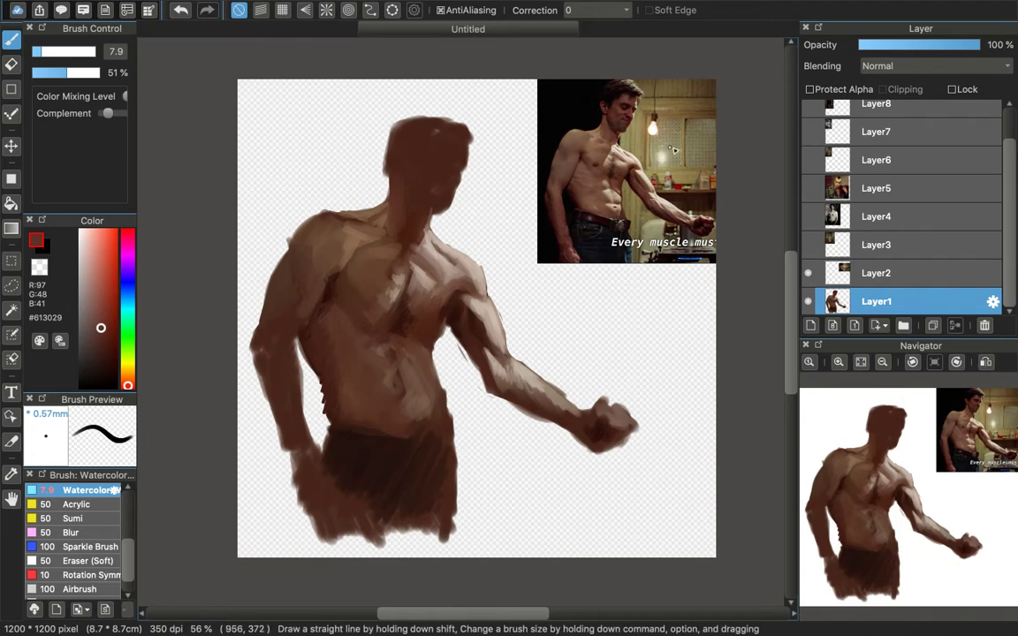
{"action": "left_click", "coordinate": [409, 189], "text": "alt"}
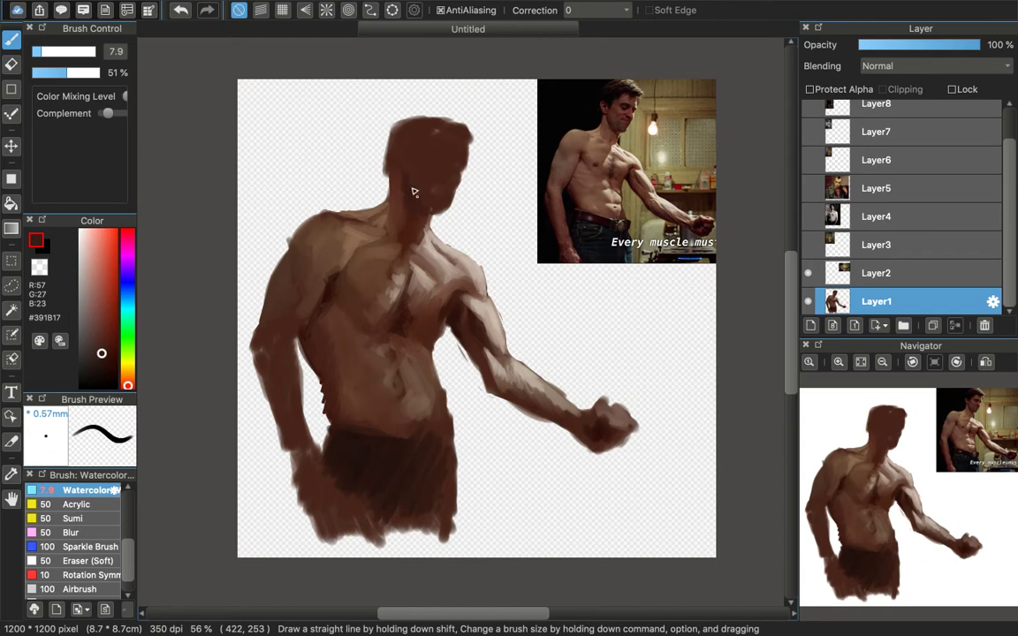
Step: Darken the side of the head with #4C211B and #34100A and add a stroke of hair along the upper back of the head
{"action": "left_click", "coordinate": [552, 95], "text": "alt"}
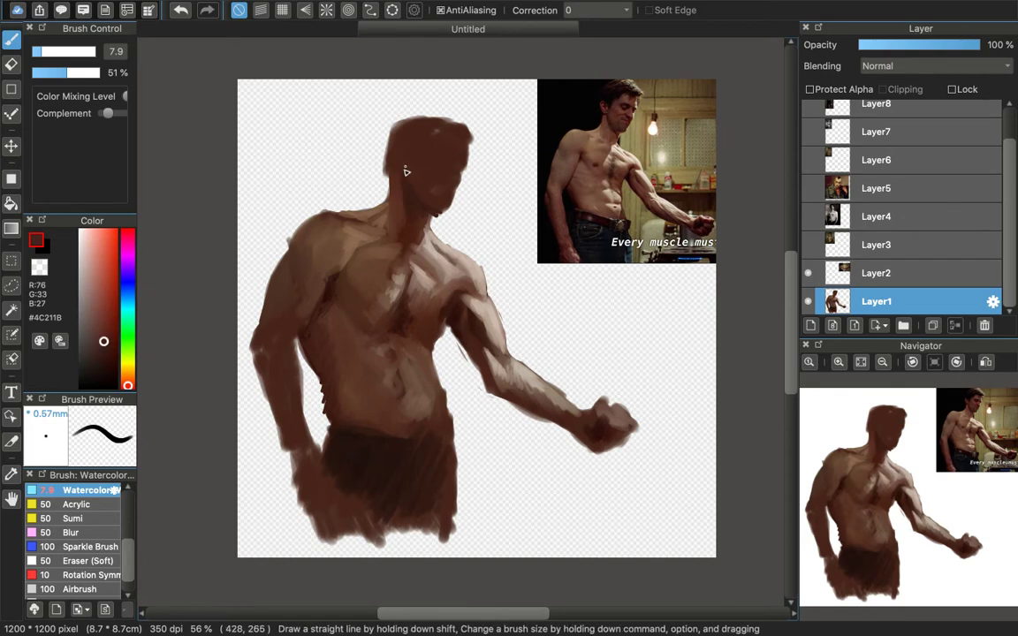
{"action": "left_click", "coordinate": [552, 104], "text": "alt"}
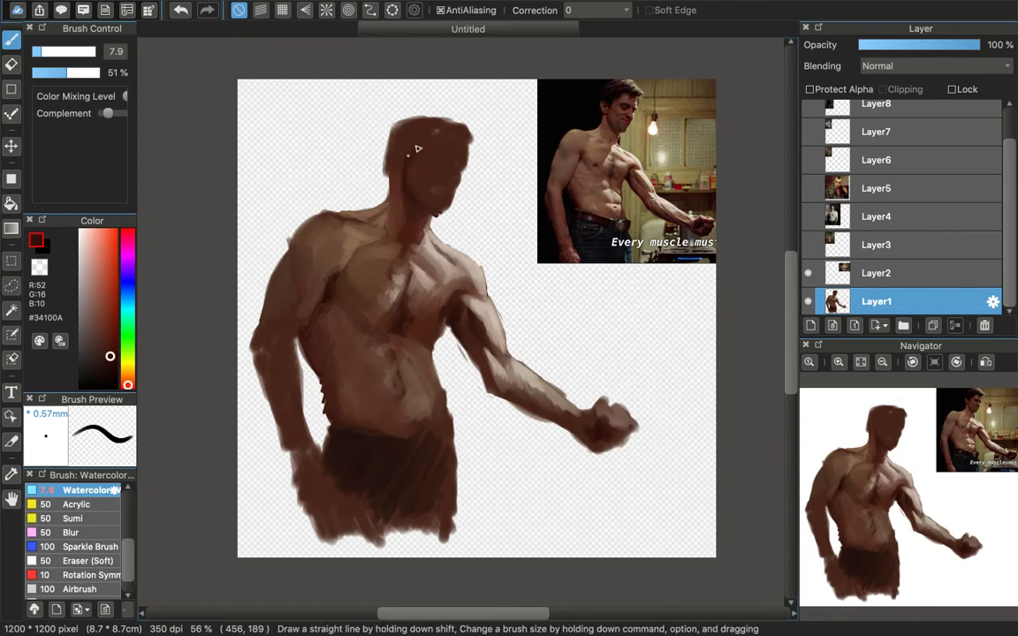
{"action": "left_click_drag", "start_coordinate": [384, 139], "coordinate": [415, 116]}
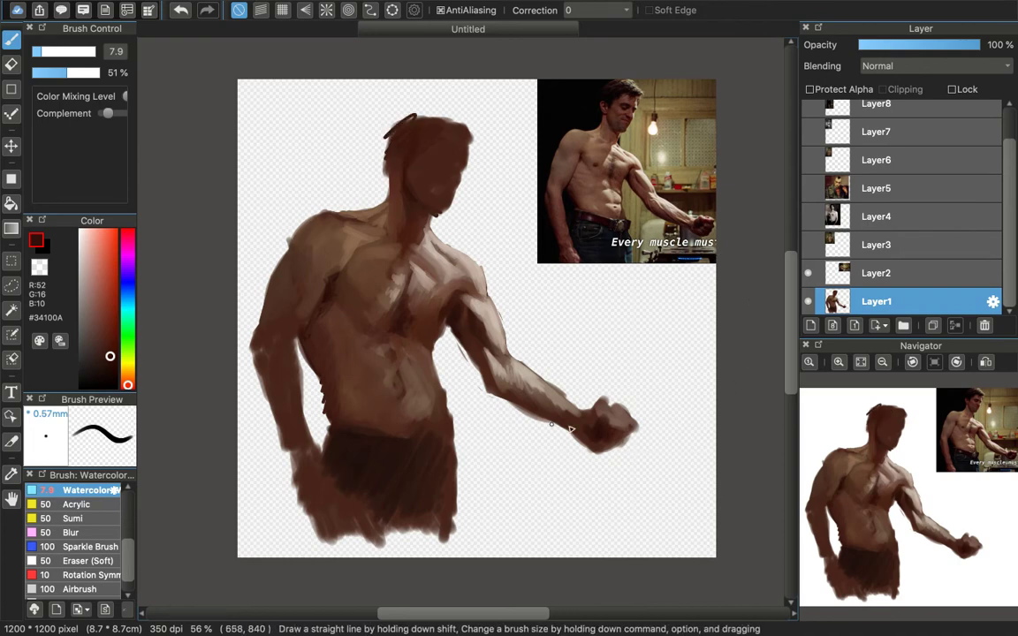
Step: Paint light #BCA990 highlights on the abdominal muscles and lower belly, sampling the colour from the reference torso
{"action": "right_click", "coordinate": [609, 194]}
{"action": "mouse_move", "coordinate": [396, 380]}
{"action": "left_mouse_down"}
{"action": "mouse_move", "coordinate": [395, 370]}
{"action": "mouse_move", "coordinate": [406, 397]}
{"action": "left_mouse_up"}
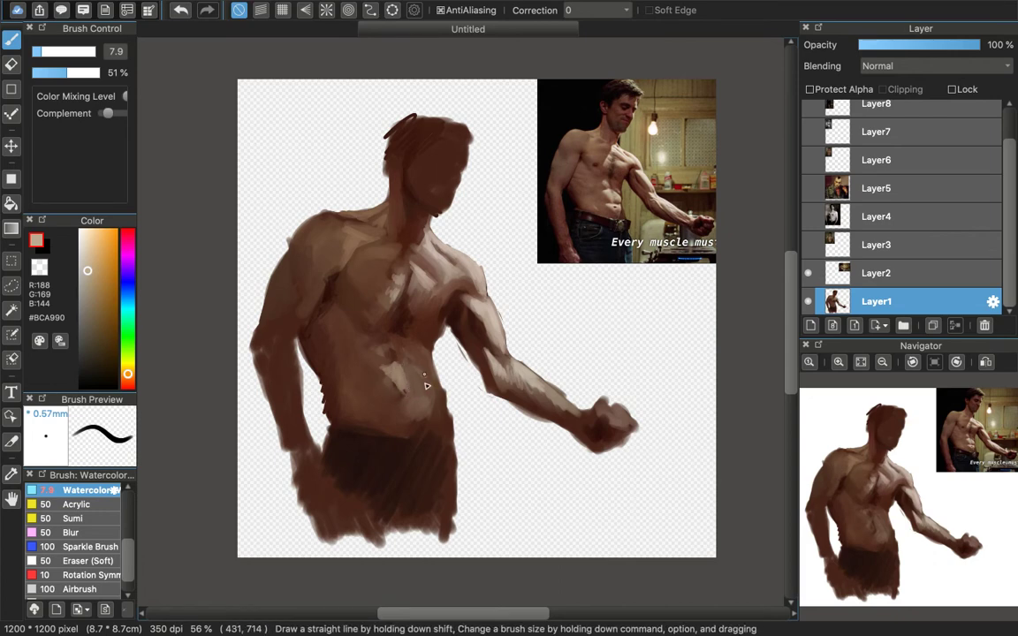
{"action": "mouse_move", "coordinate": [422, 379]}
{"action": "left_mouse_down"}
{"action": "mouse_move", "coordinate": [413, 365]}
{"action": "mouse_move", "coordinate": [430, 386]}
{"action": "mouse_move", "coordinate": [420, 386]}
{"action": "mouse_move", "coordinate": [438, 378]}
{"action": "mouse_move", "coordinate": [434, 395]}
{"action": "mouse_move", "coordinate": [427, 384]}
{"action": "left_mouse_up"}
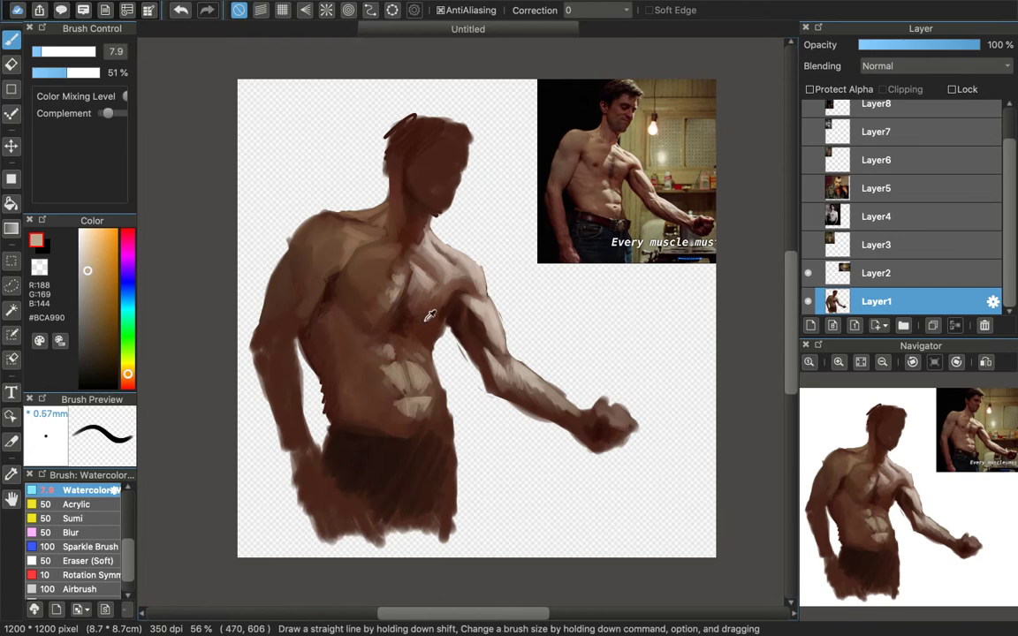
Step: Paint the navel with sampled browns #693D2F and #522B20 and brighten the skin around it with #CDBCA9
{"action": "left_click", "coordinate": [557, 186], "text": "alt"}
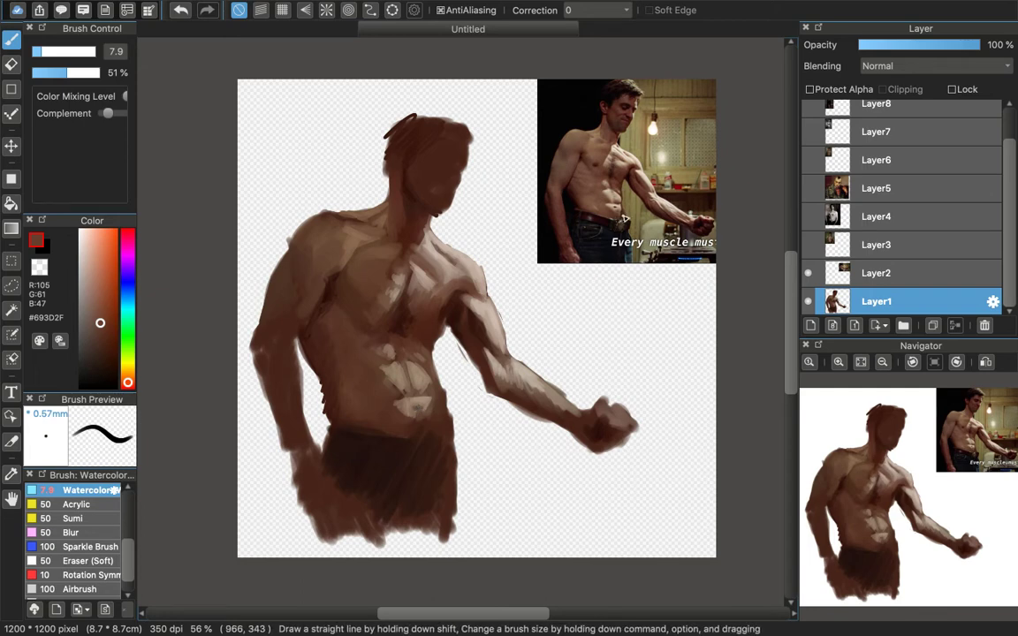
{"action": "left_click", "coordinate": [624, 213], "text": "alt"}
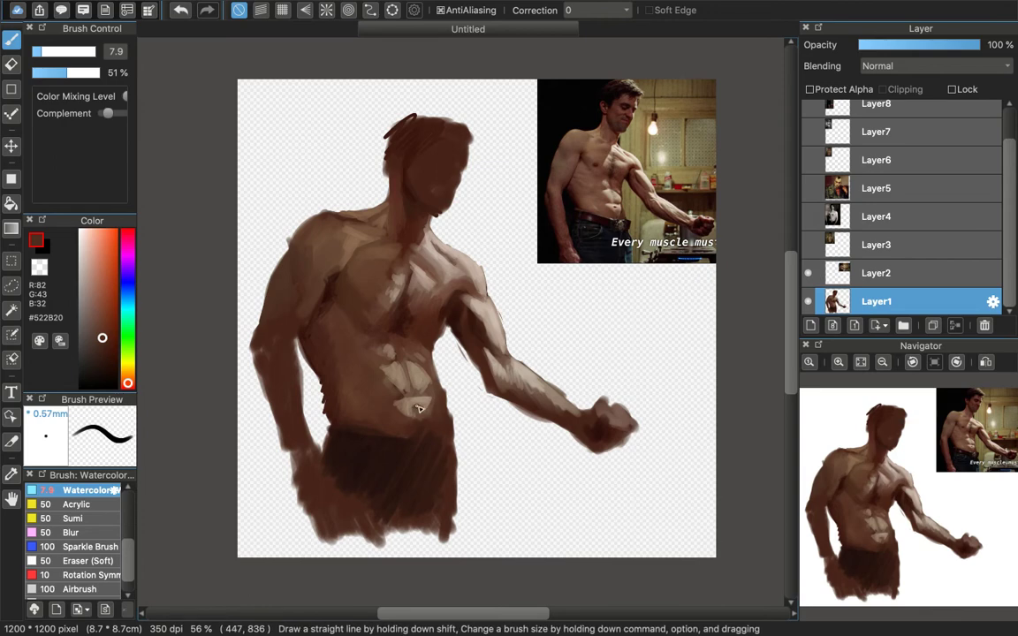
{"action": "left_click", "coordinate": [616, 200], "text": "alt"}
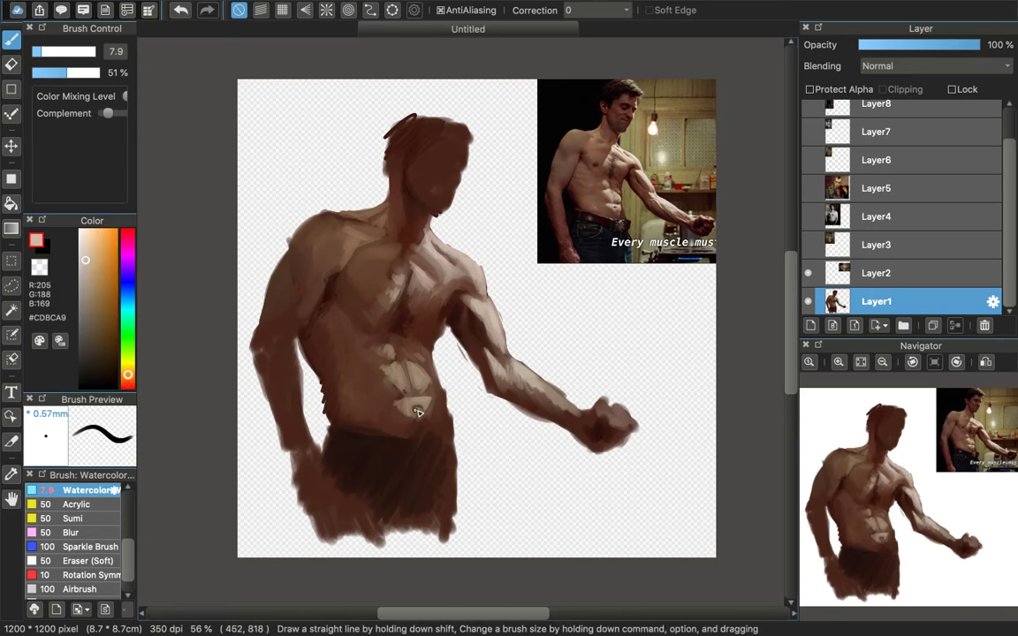
{"action": "left_click_drag", "start_coordinate": [418, 413], "coordinate": [430, 425]}
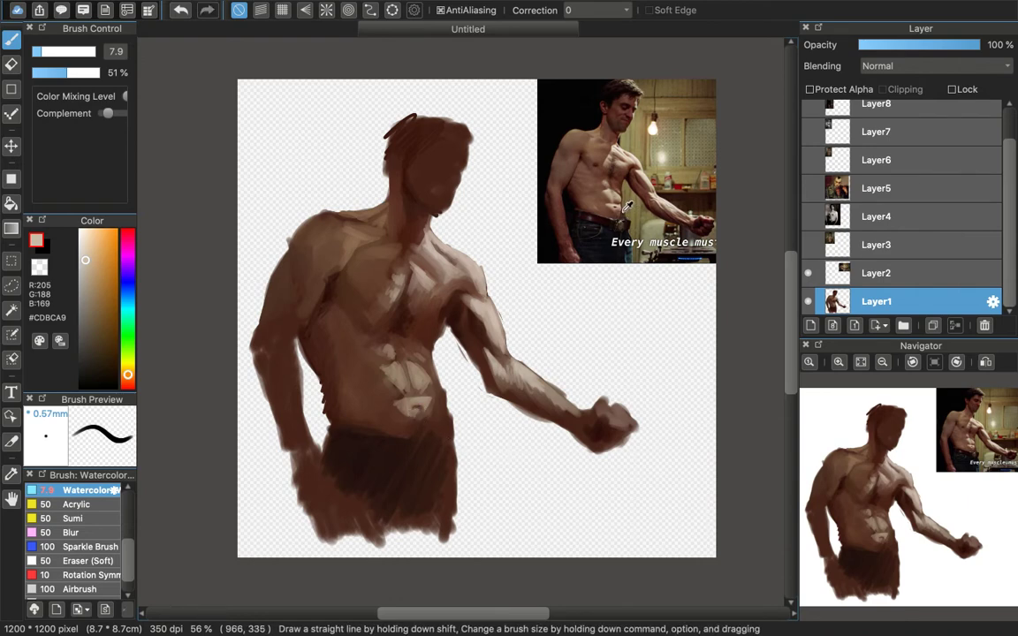
Step: Darken the waist contour on the outstretched-arm side with sampled browns #5B3426, #502A1F and #462116
{"action": "left_click", "coordinate": [564, 186], "text": "alt"}
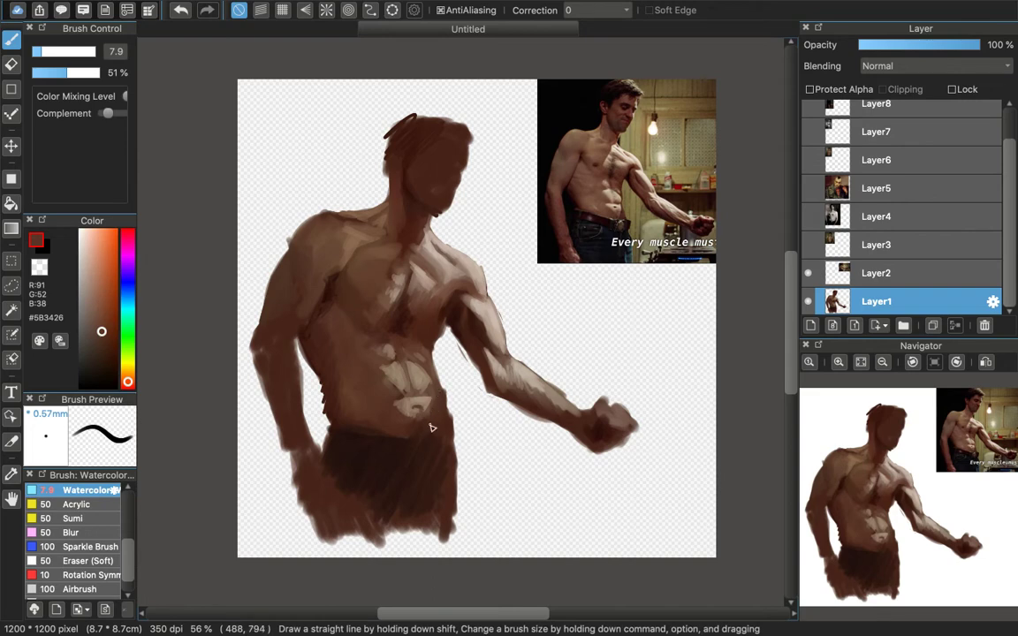
{"action": "left_click", "coordinate": [627, 207], "text": "alt"}
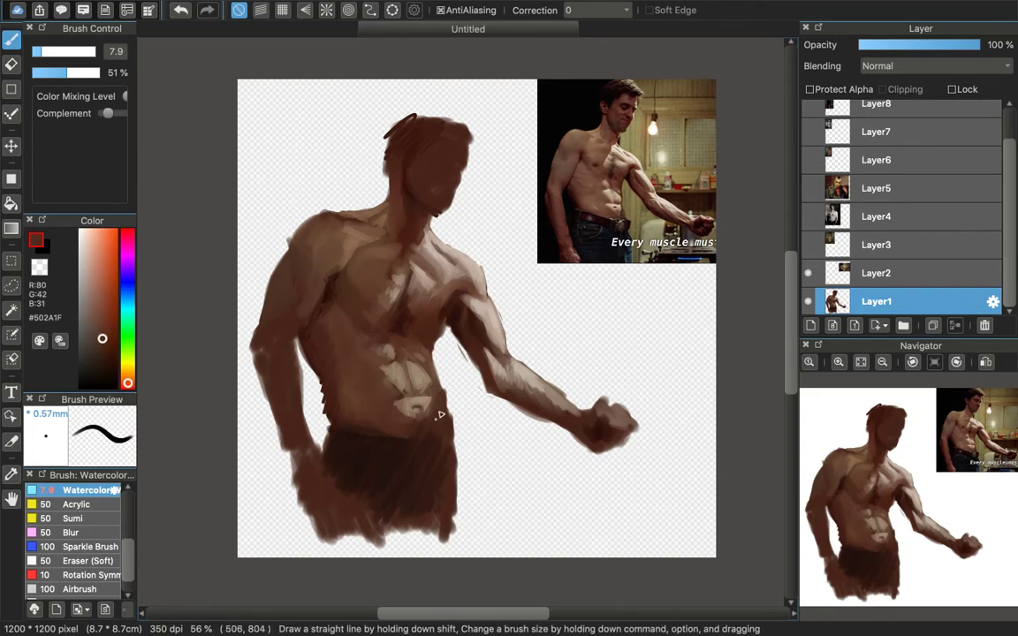
{"action": "left_click", "coordinate": [623, 210], "text": "alt"}
{"action": "left_click_drag", "start_coordinate": [436, 368], "coordinate": [438, 380]}
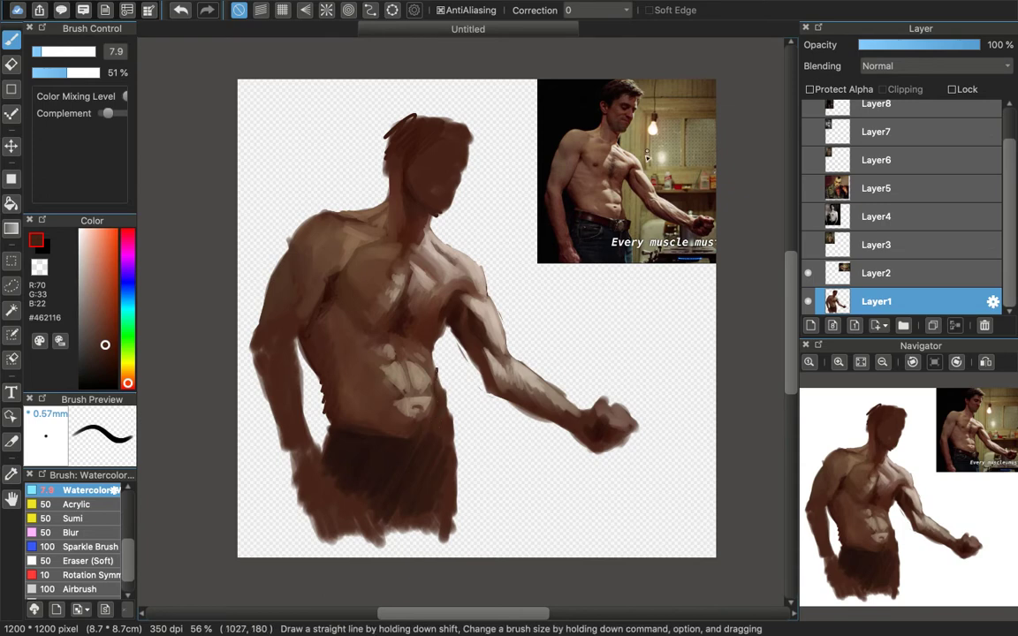
Step: Define the abdominal muscles with dark #4F2D18 and #53291D, highlight #C4B39C, and midtones #6F4B3A and #876755
{"action": "left_click", "coordinate": [622, 195], "text": "alt"}
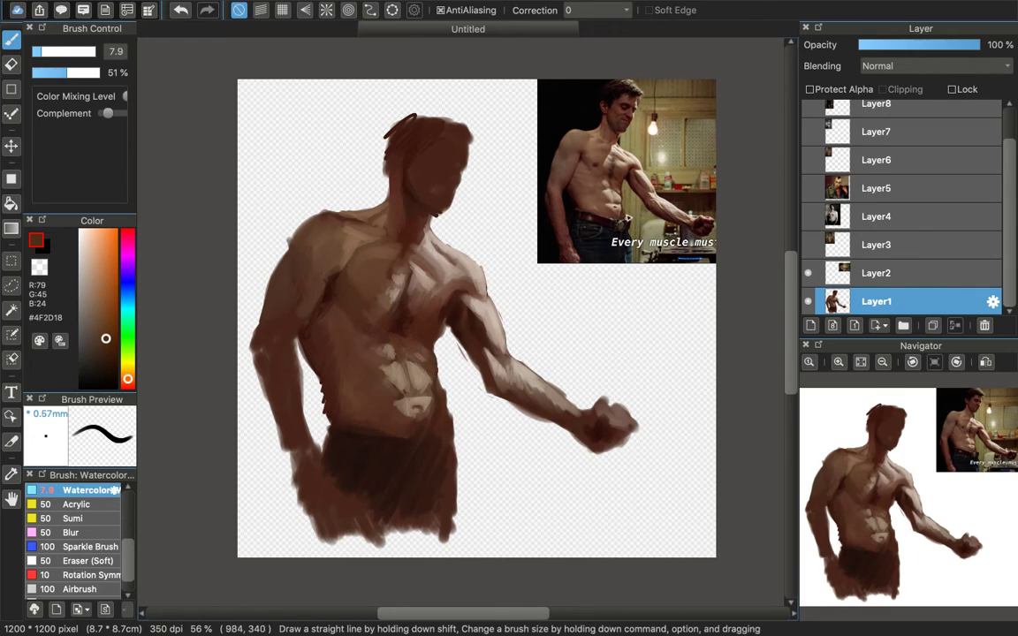
{"action": "left_click", "coordinate": [610, 179], "text": "alt"}
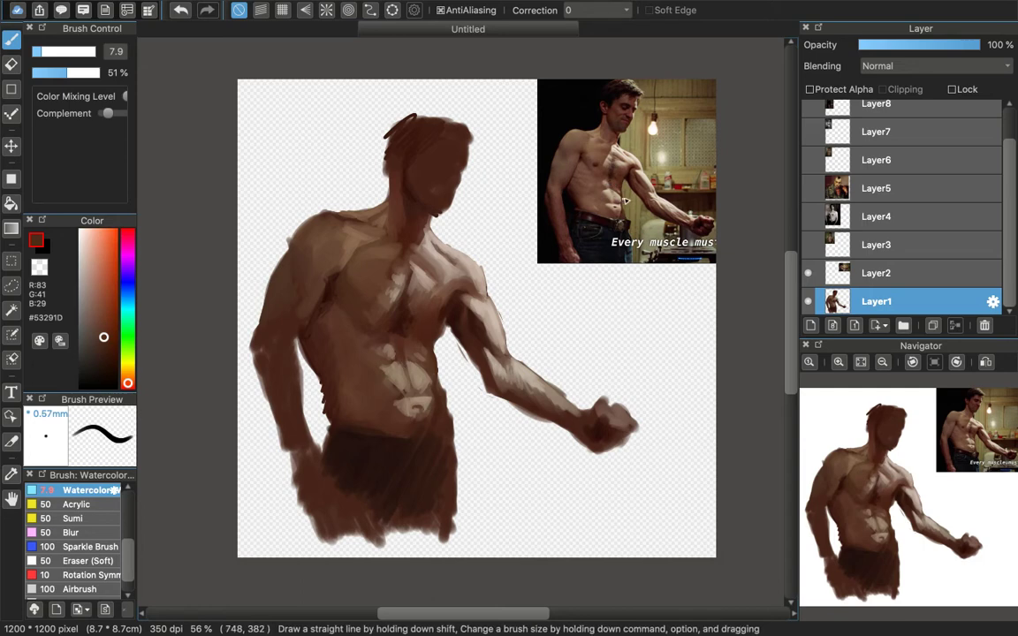
{"action": "left_click", "coordinate": [616, 199], "text": "alt"}
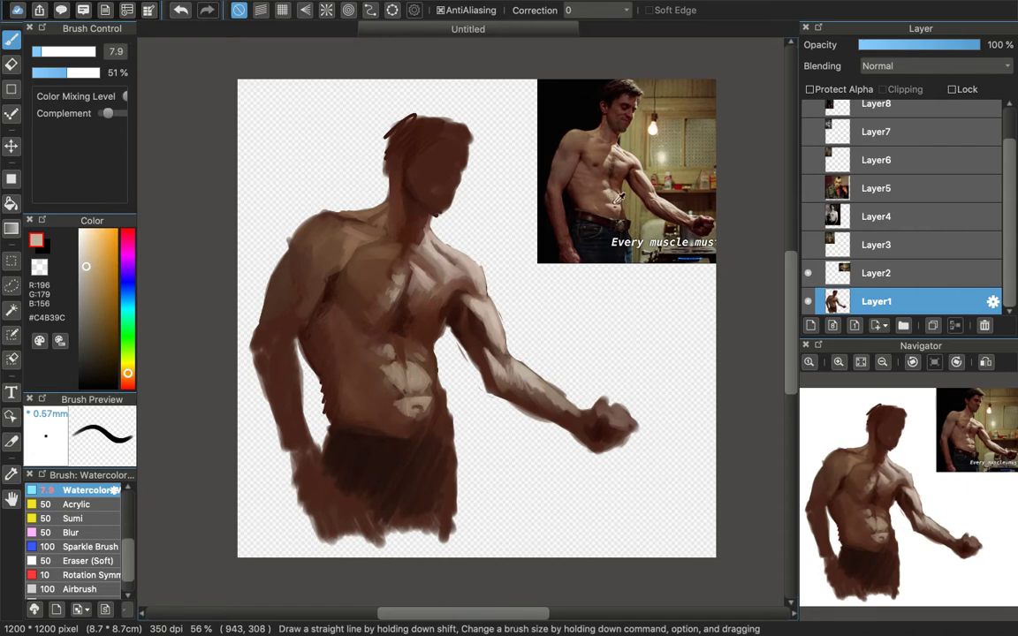
{"action": "left_click", "coordinate": [398, 279], "text": "alt"}
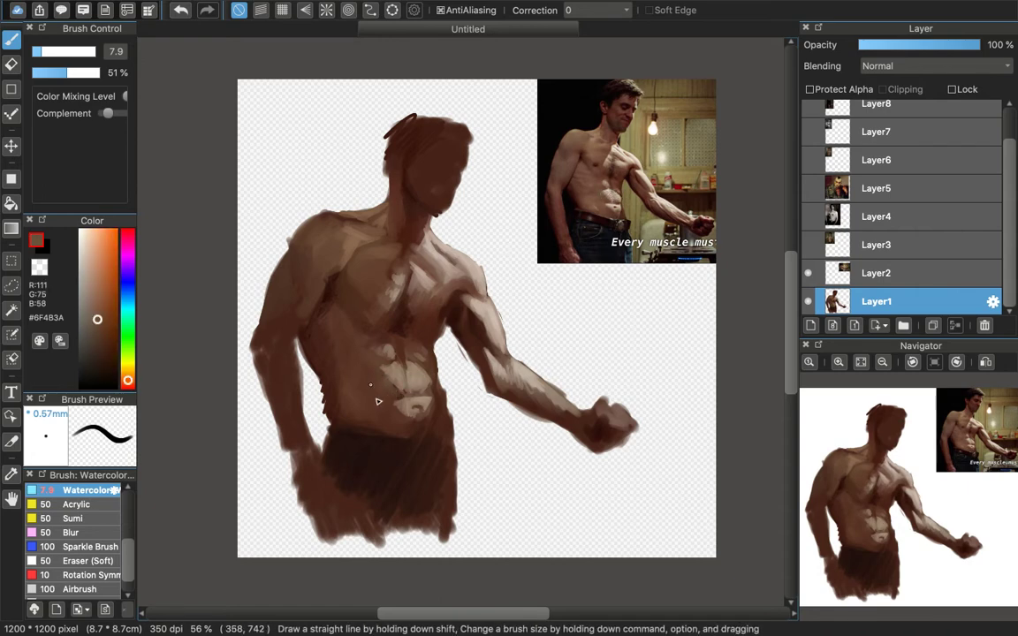
{"action": "left_click", "coordinate": [600, 201], "text": "alt"}
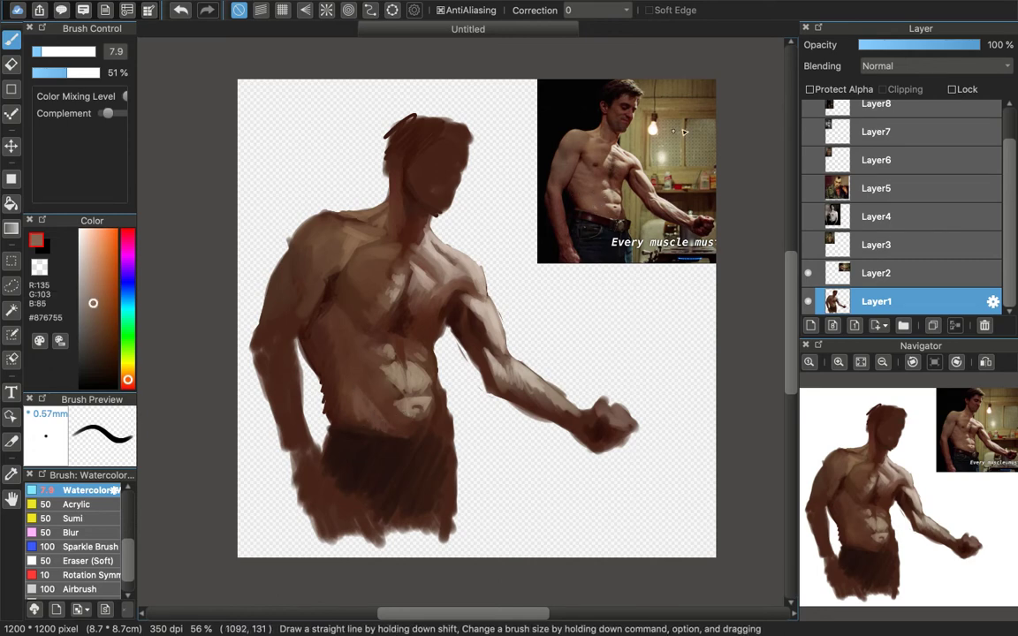
Step: Shade the abdomen and ribs with sampled browns #7D5641, #522C23, #714D3E, #6A4235 and #674032
{"action": "left_click", "coordinate": [400, 327], "text": "alt"}
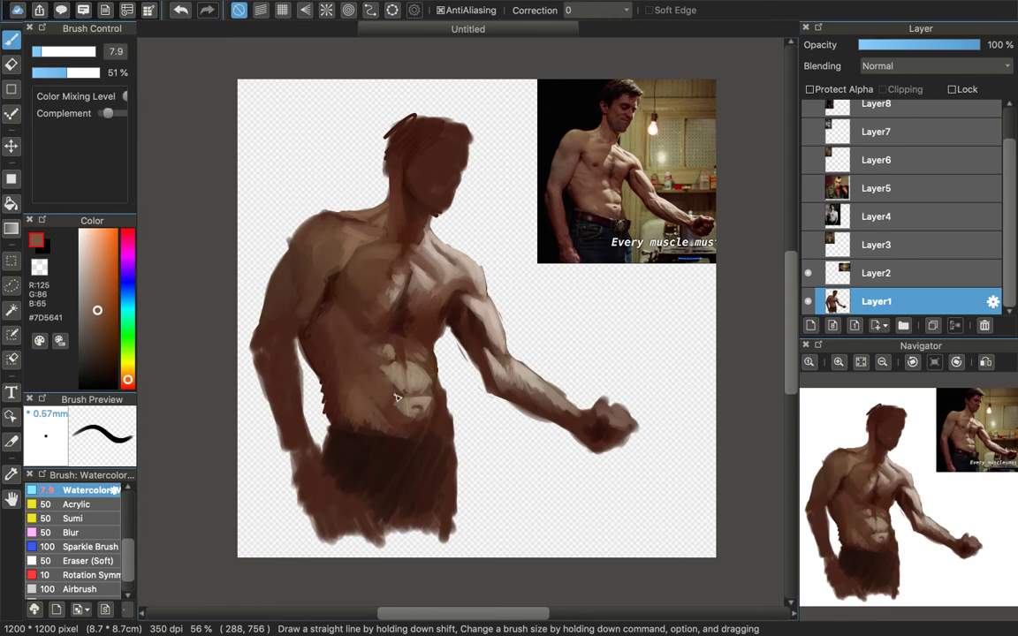
{"action": "left_click", "coordinate": [579, 193], "text": "alt"}
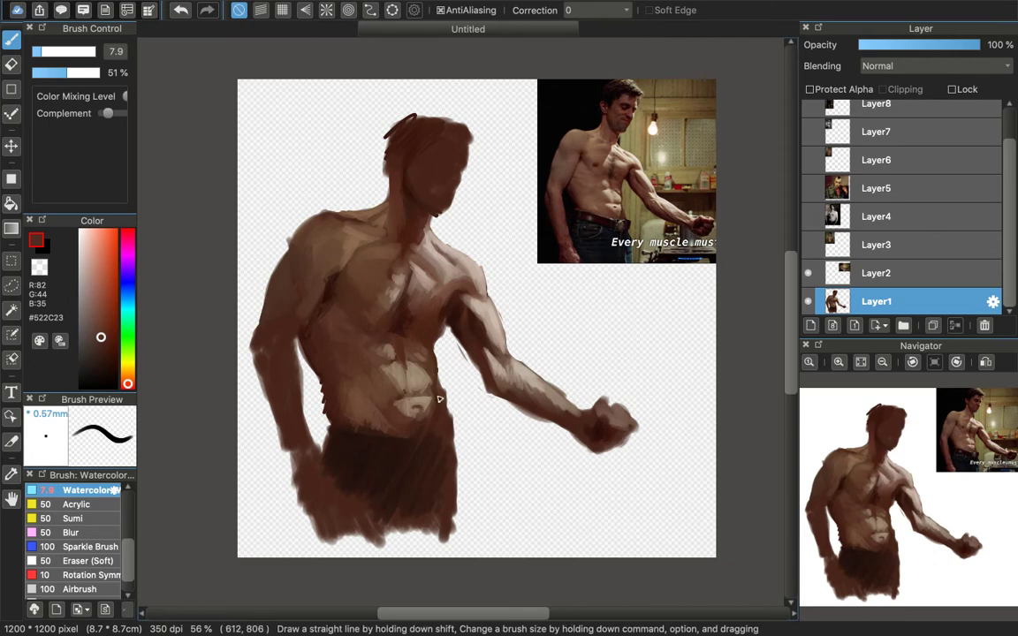
{"action": "left_click", "coordinate": [584, 162], "text": "alt"}
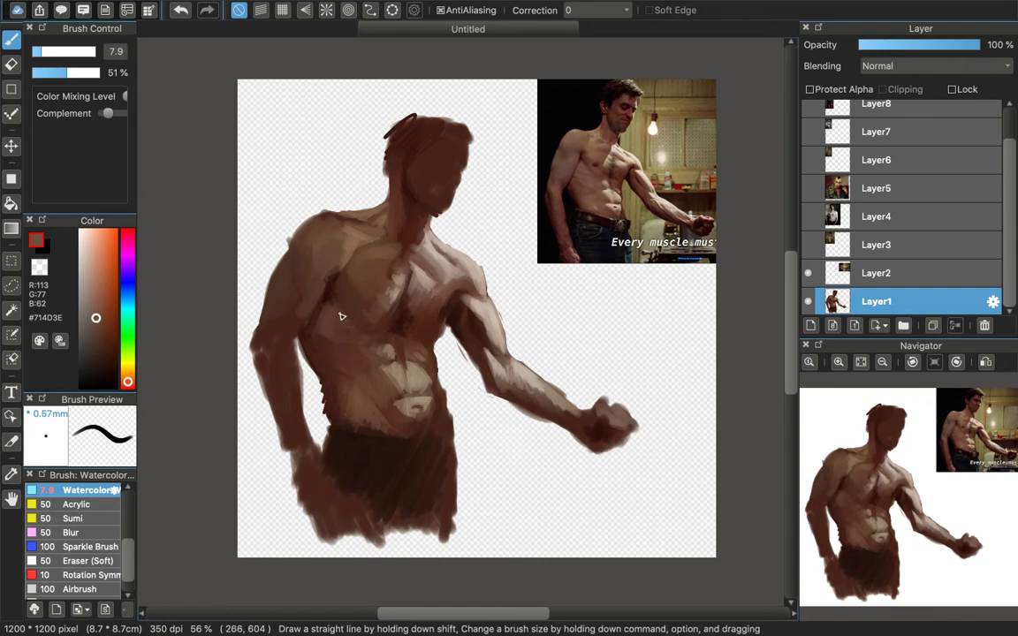
{"action": "left_click", "coordinate": [593, 185], "text": "alt"}
{"action": "left_click", "coordinate": [594, 191], "text": "alt"}
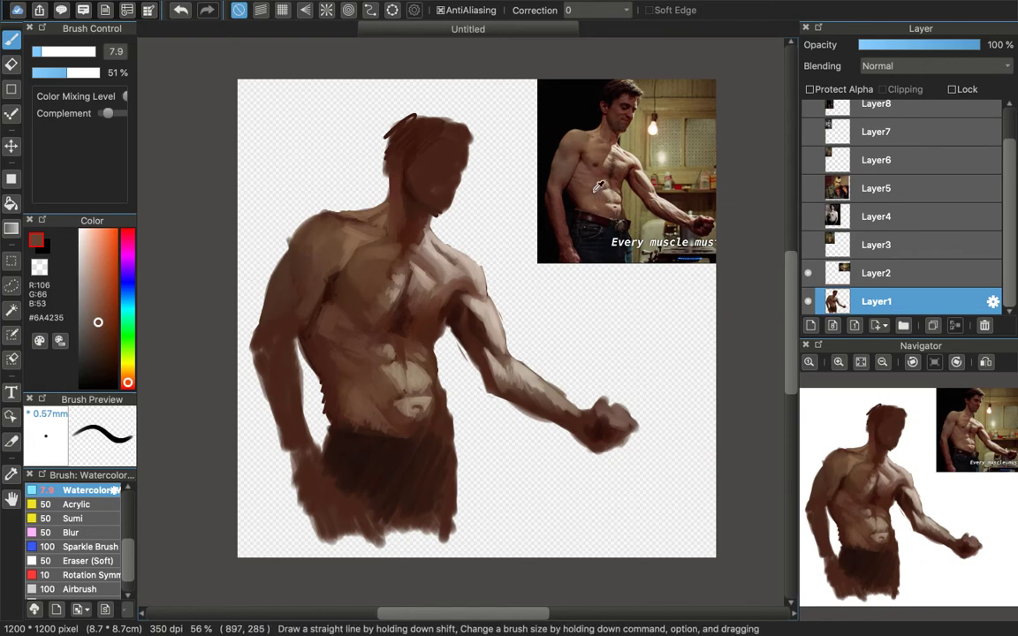
{"action": "left_click", "coordinate": [540, 167], "text": "alt"}
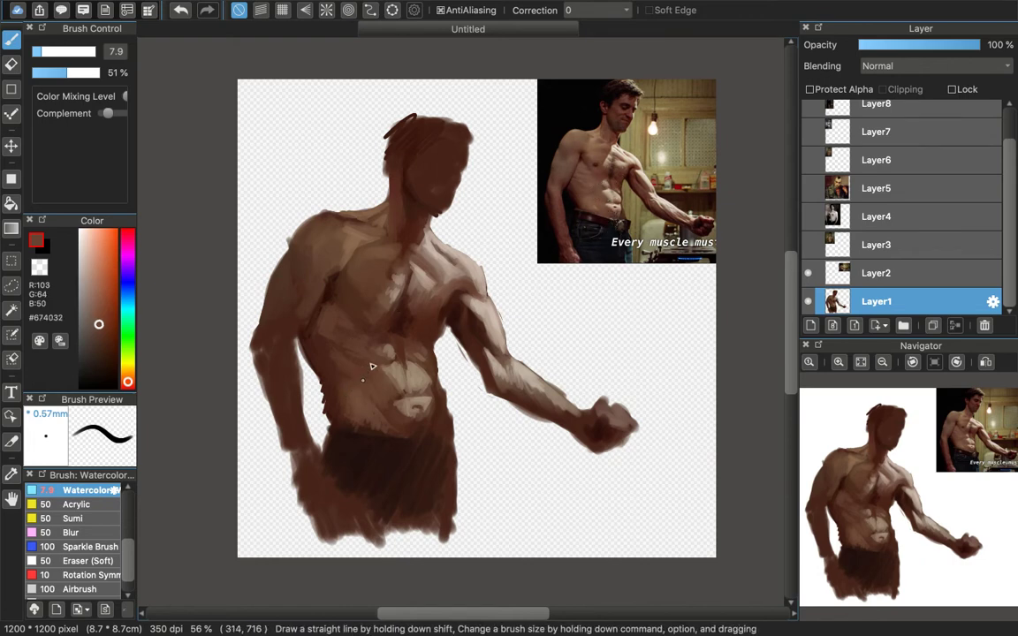
Step: Darken the sternum area between the pectorals and the upper abdomen with sampled #2E0F0D
{"action": "left_click", "coordinate": [613, 178], "text": "alt"}
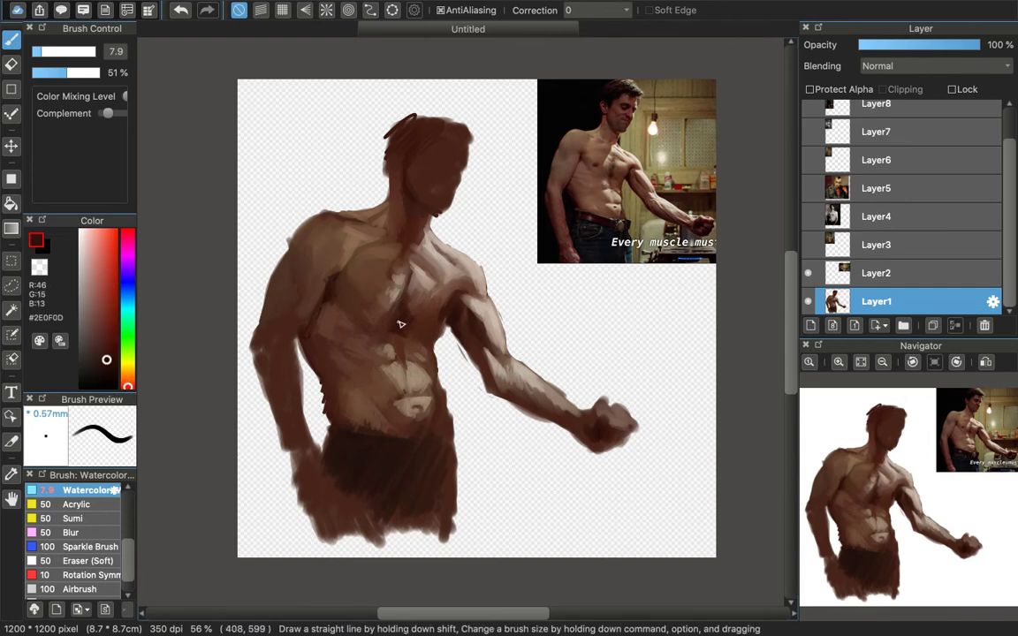
{"action": "mouse_move", "coordinate": [401, 323]}
{"action": "left_mouse_down"}
{"action": "mouse_move", "coordinate": [405, 348]}
{"action": "mouse_move", "coordinate": [405, 325]}
{"action": "mouse_move", "coordinate": [422, 345]}
{"action": "left_mouse_up"}
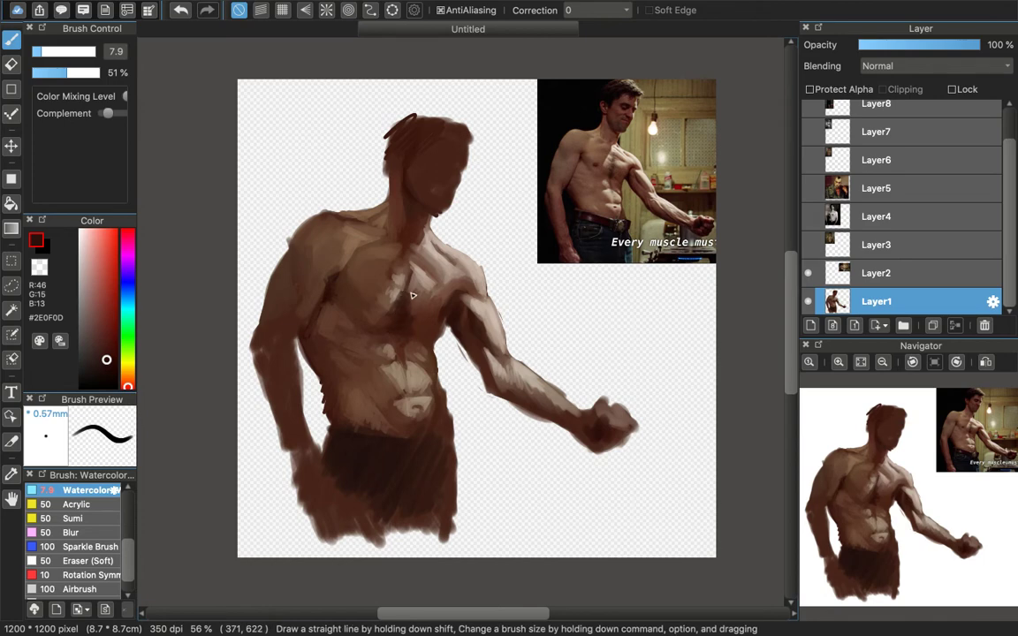
{"action": "left_click_drag", "start_coordinate": [404, 291], "coordinate": [410, 279]}
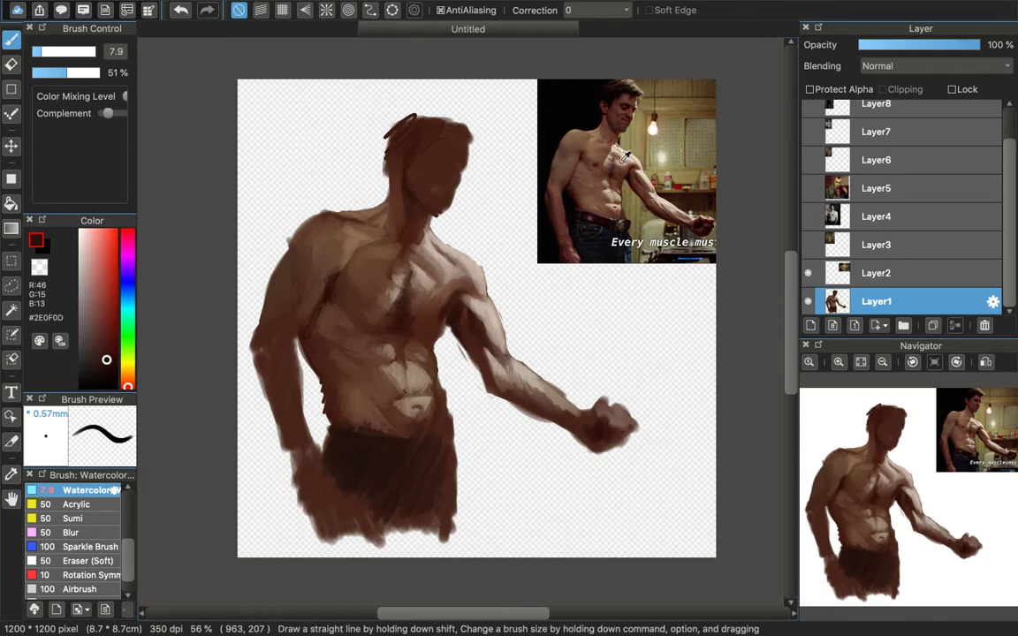
Step: Refine the centre of the chest with a #BFAC9A highlight and sampled browns #5D352A, #6A4133 and #53281D
{"action": "left_click", "coordinate": [558, 149], "text": "alt"}
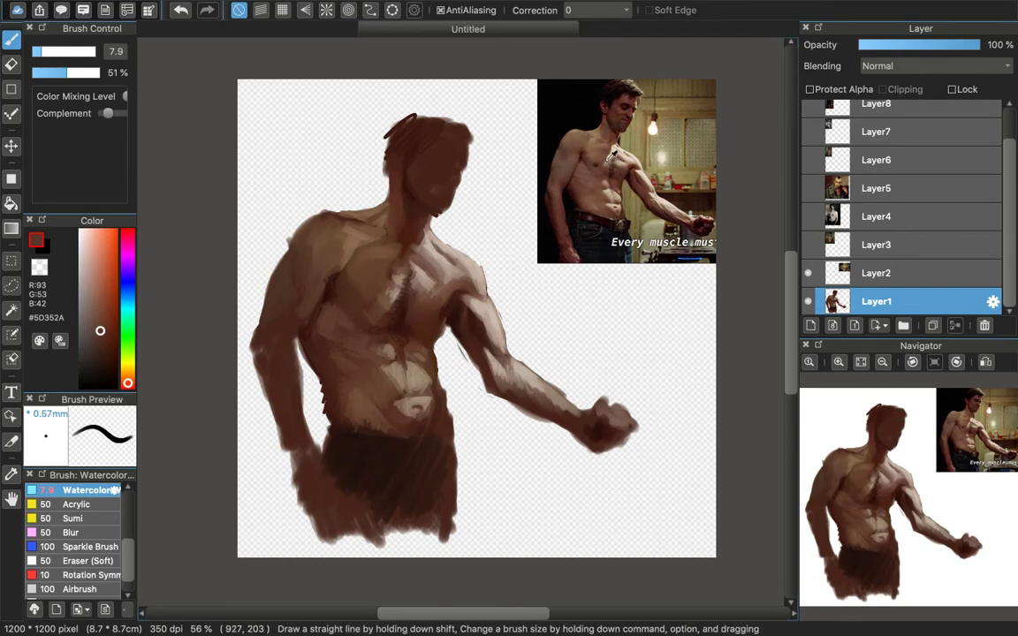
{"action": "left_click", "coordinate": [551, 140], "text": "alt"}
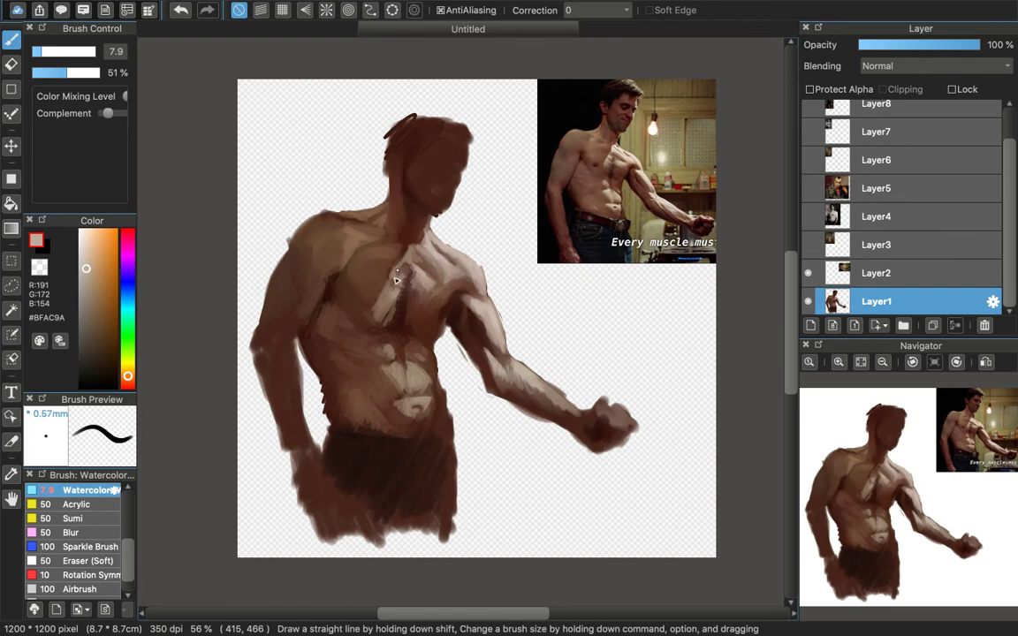
{"action": "left_click", "coordinate": [607, 154], "text": "alt"}
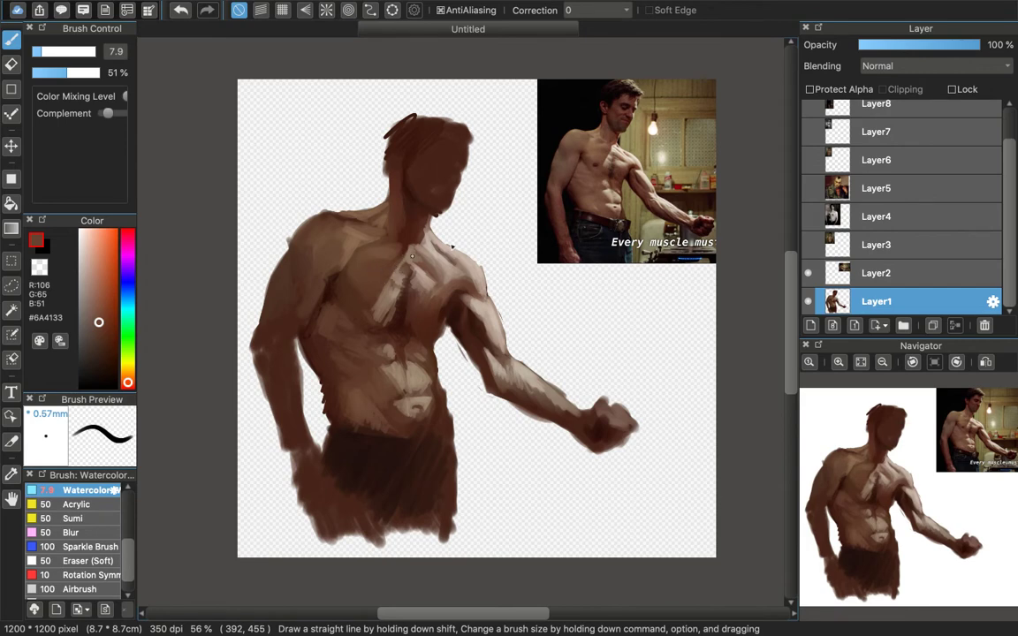
{"action": "left_click", "coordinate": [613, 151], "text": "alt"}
{"action": "left_click", "coordinate": [390, 288], "text": "alt"}
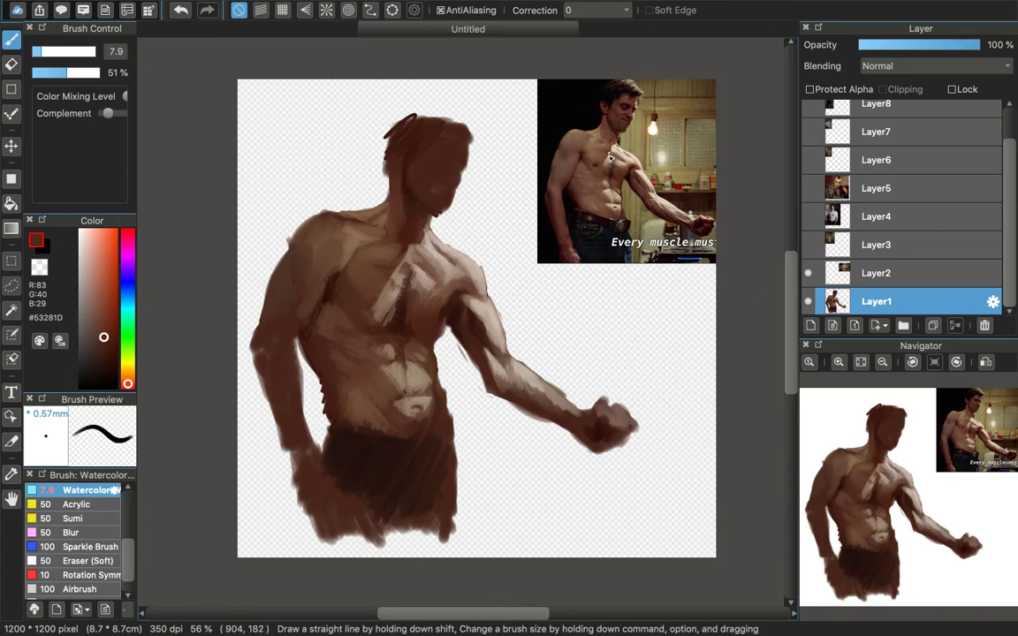
Step: Model the pectoral on the lowered-arm side with midtones #744938, #855F4B and #754531 and shadows #4E2019 and #4A1614
{"action": "left_click", "coordinate": [378, 286], "text": "alt"}
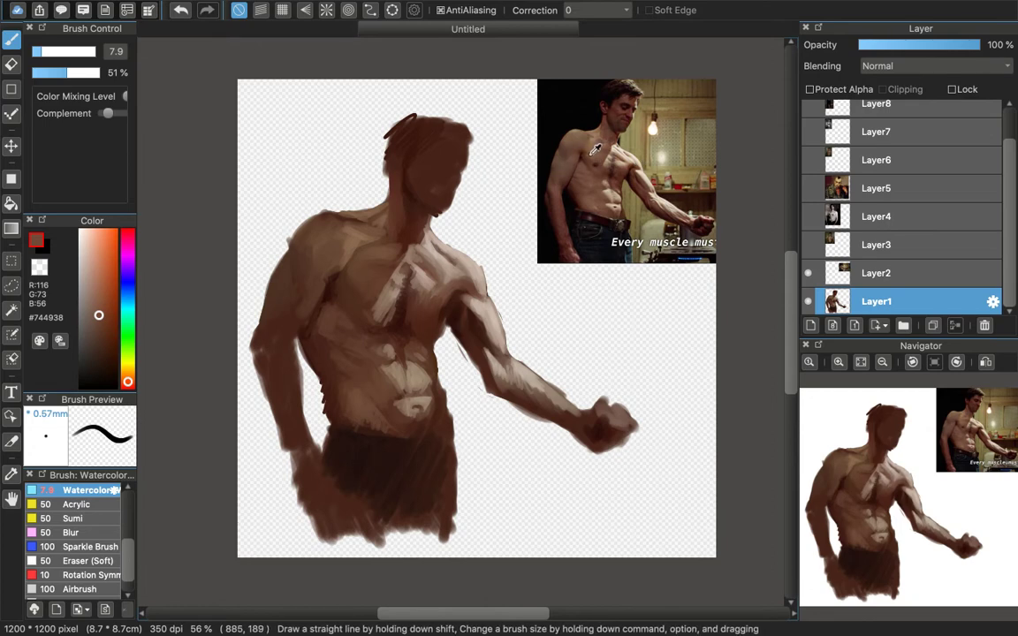
{"action": "left_click", "coordinate": [344, 290], "text": "alt"}
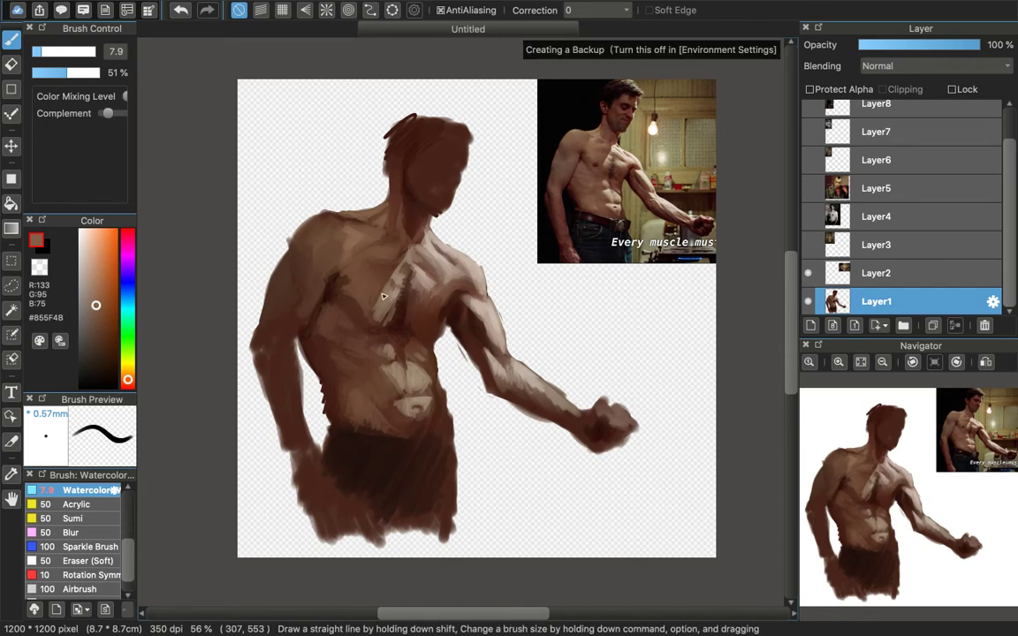
{"action": "left_click", "coordinate": [612, 147], "text": "alt"}
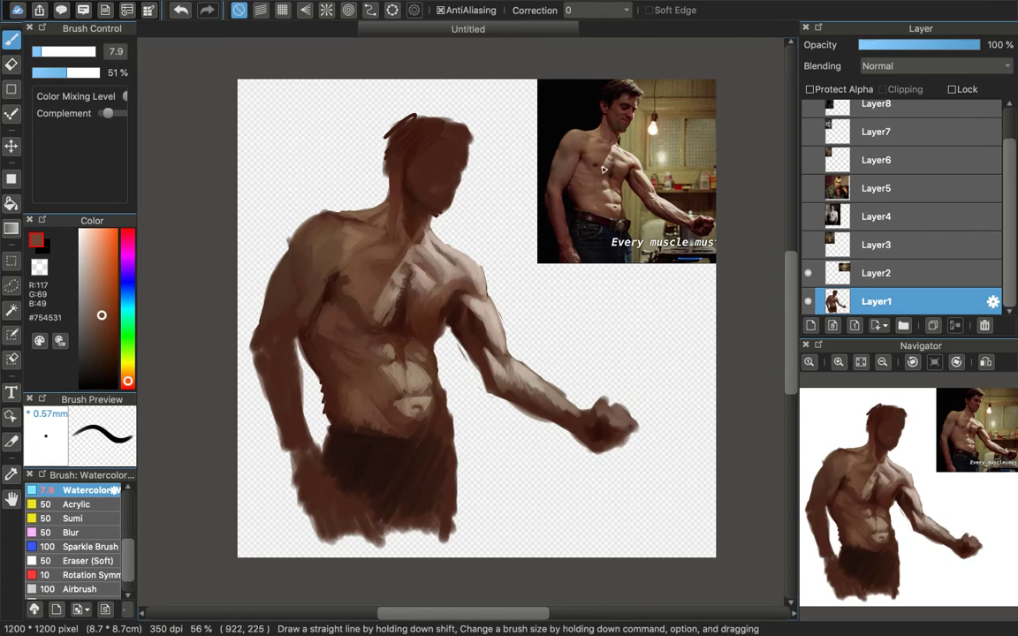
{"action": "left_click", "coordinate": [539, 149], "text": "alt"}
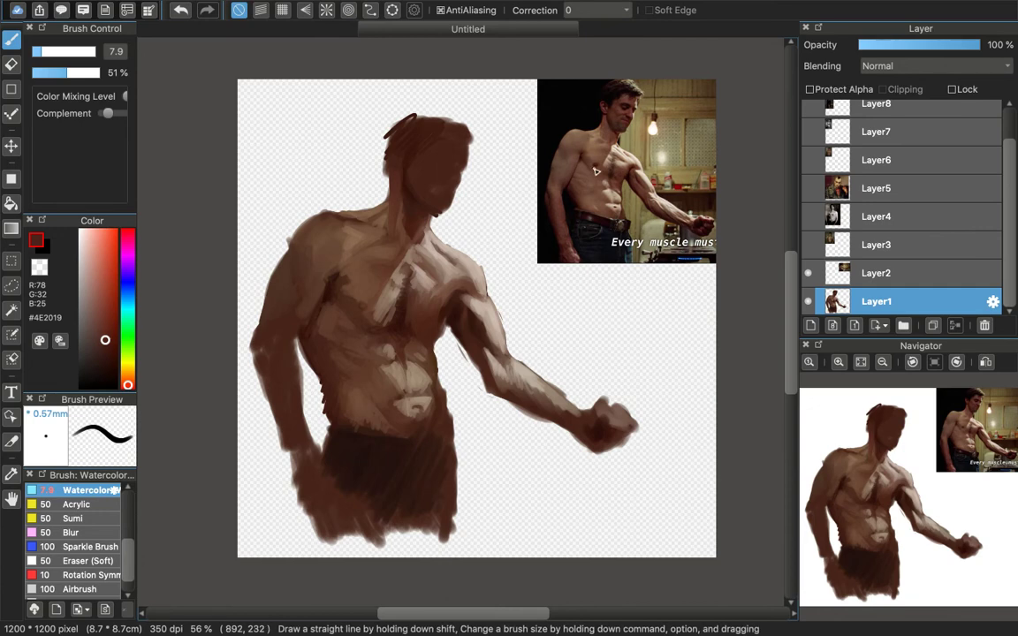
{"action": "left_click", "coordinate": [540, 150], "text": "alt"}
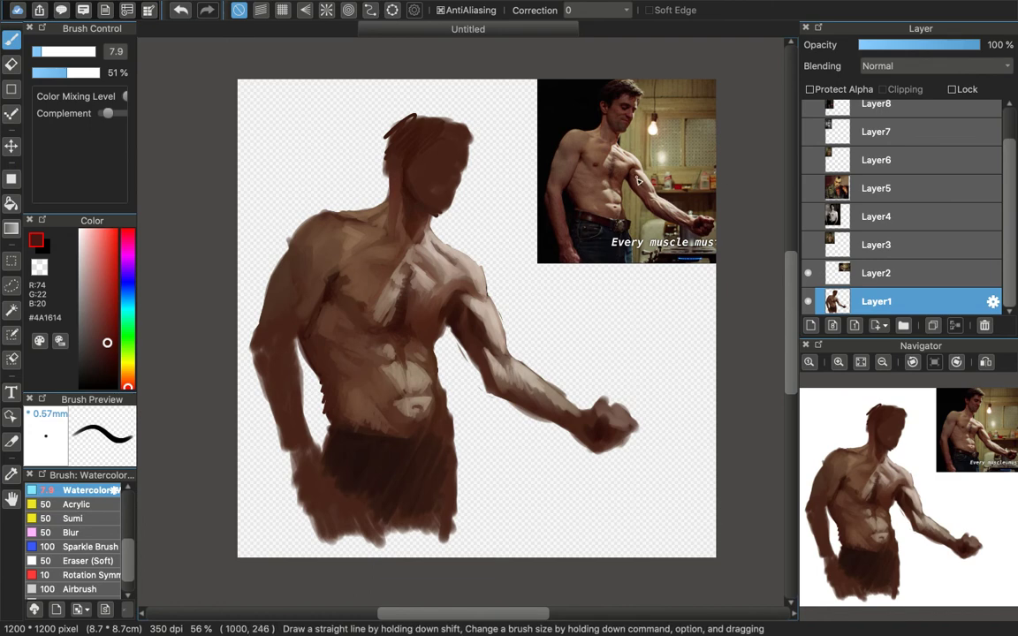
Step: Darken the underside of the outstretched arm with #2A0E0B and #2E0A0B, adding midtone #6E493B along the forearm's lower edge
{"action": "left_click", "coordinate": [455, 311], "text": "alt"}
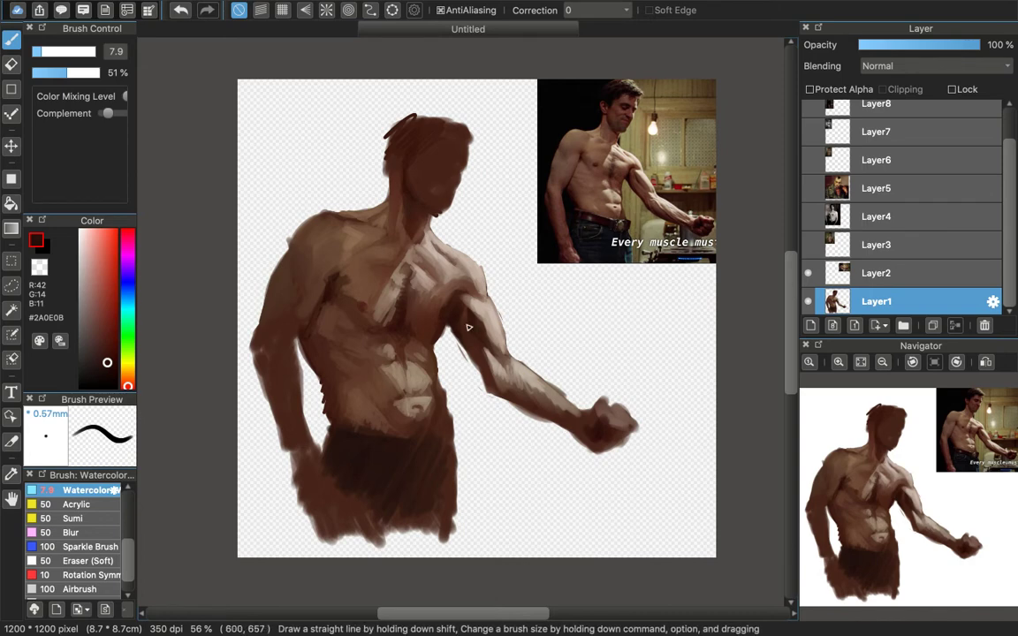
{"action": "mouse_move", "coordinate": [468, 327]}
{"action": "left_mouse_down"}
{"action": "mouse_move", "coordinate": [466, 352]}
{"action": "mouse_move", "coordinate": [482, 371]}
{"action": "left_mouse_up"}
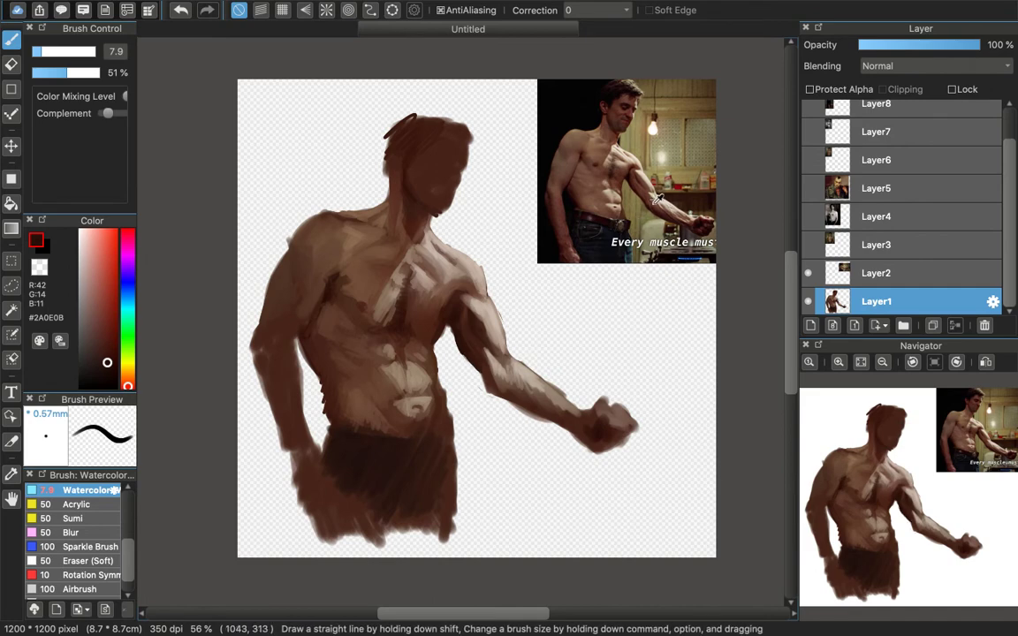
{"action": "left_click", "coordinate": [591, 176], "text": "alt"}
{"action": "mouse_move", "coordinate": [492, 378]}
{"action": "left_mouse_down"}
{"action": "mouse_move", "coordinate": [522, 403]}
{"action": "mouse_move", "coordinate": [517, 385]}
{"action": "mouse_move", "coordinate": [525, 406]}
{"action": "left_mouse_up"}
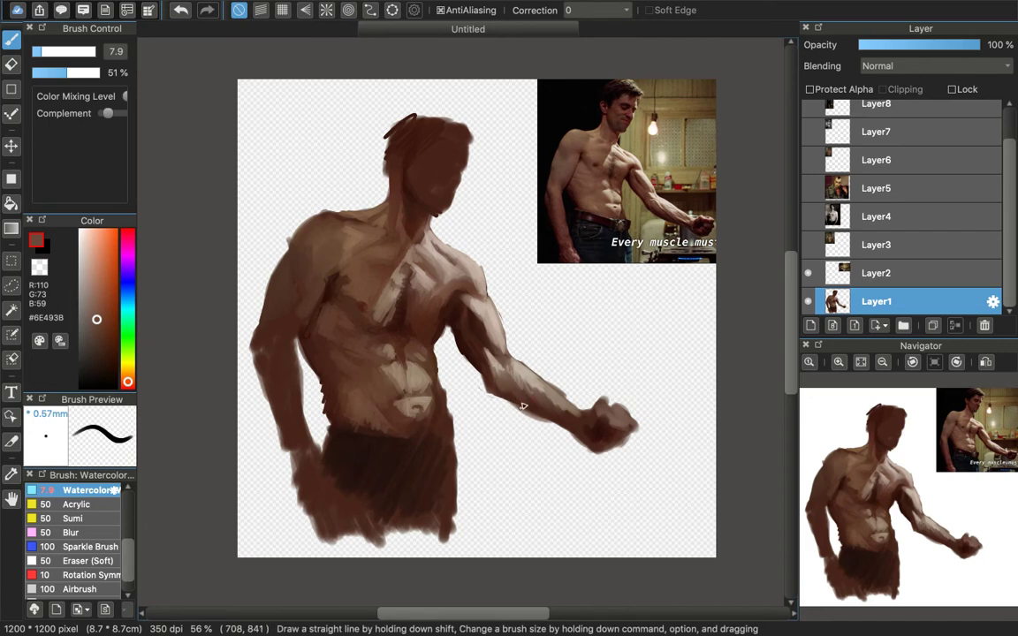
{"action": "left_click", "coordinate": [659, 215], "text": "alt"}
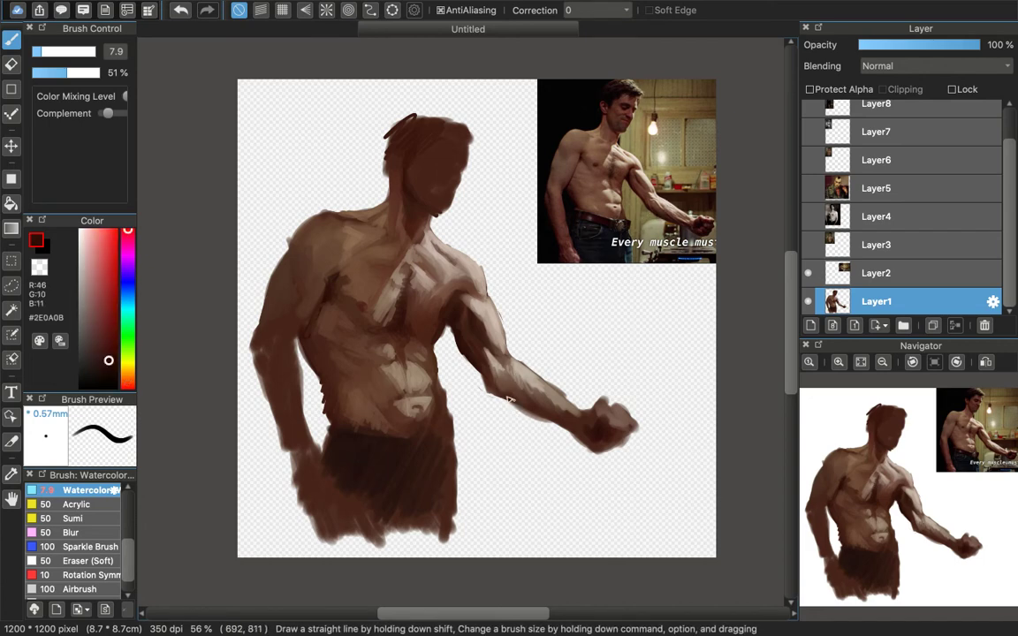
{"action": "mouse_move", "coordinate": [504, 396]}
{"action": "left_mouse_down"}
{"action": "mouse_move", "coordinate": [536, 416]}
{"action": "mouse_move", "coordinate": [526, 403]}
{"action": "left_mouse_up"}
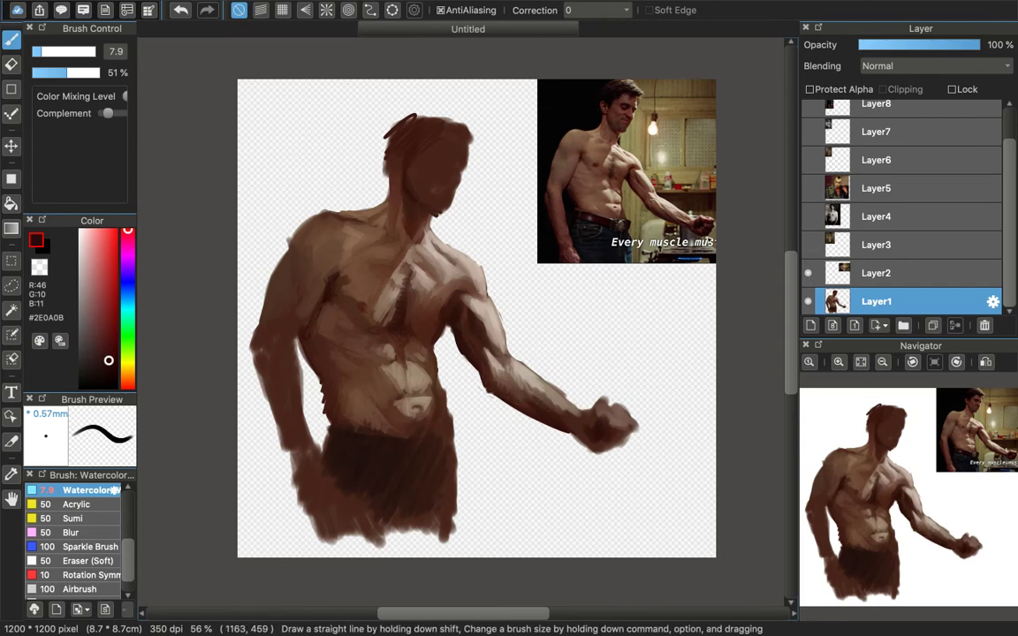
Step: Define the outstretched forearm and wrist with browns #683D2C, #330F0C and #3E1912 and lighter #968471
{"action": "left_click", "coordinate": [692, 218], "text": "alt"}
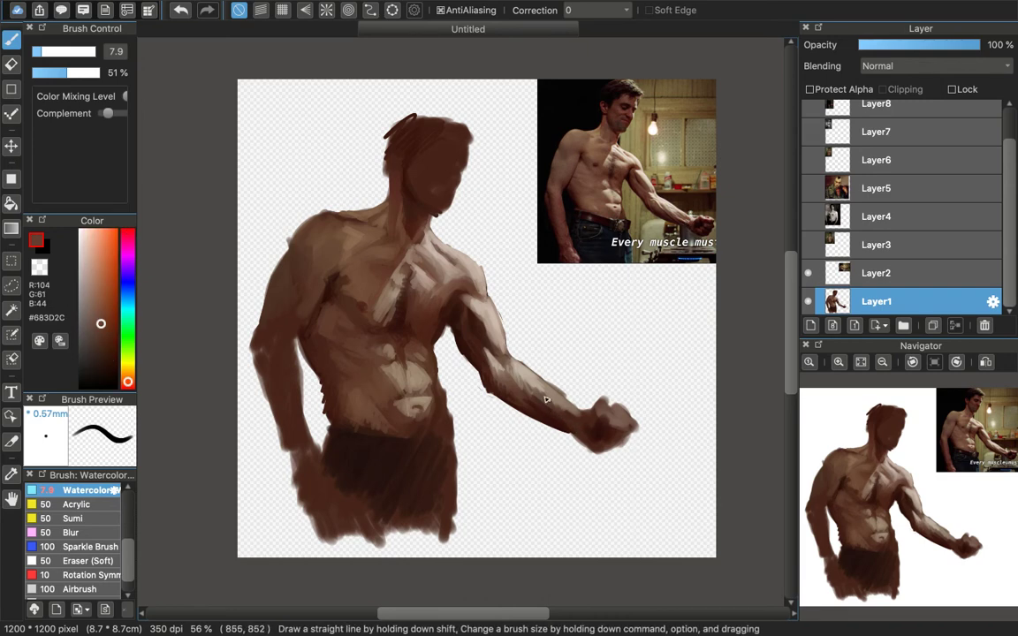
{"action": "left_click_drag", "start_coordinate": [550, 397], "coordinate": [509, 371]}
{"action": "left_click", "coordinate": [566, 419], "text": "alt"}
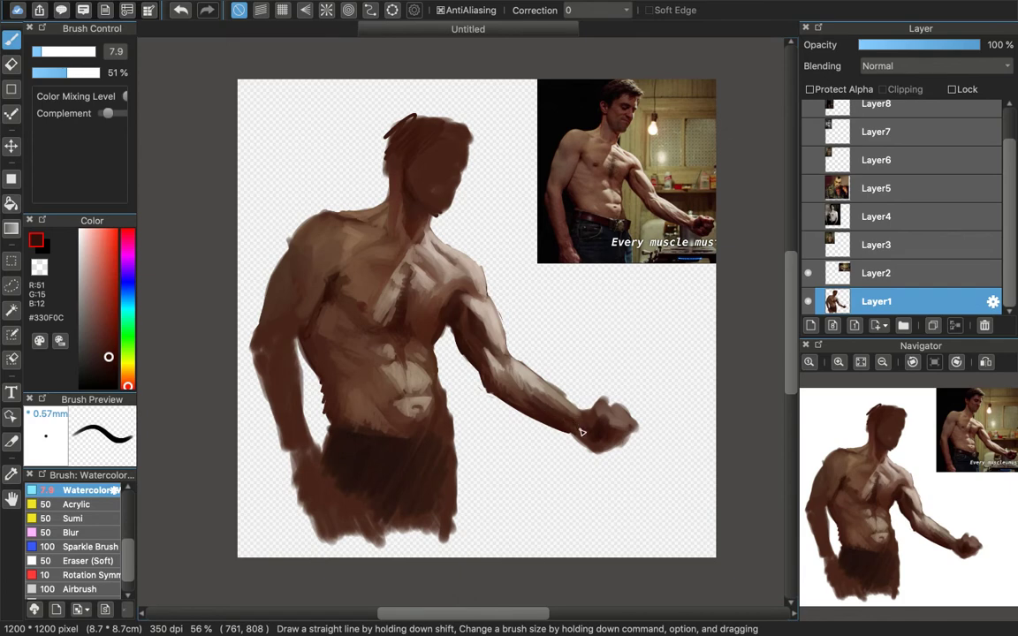
{"action": "left_click", "coordinate": [499, 351], "text": "alt"}
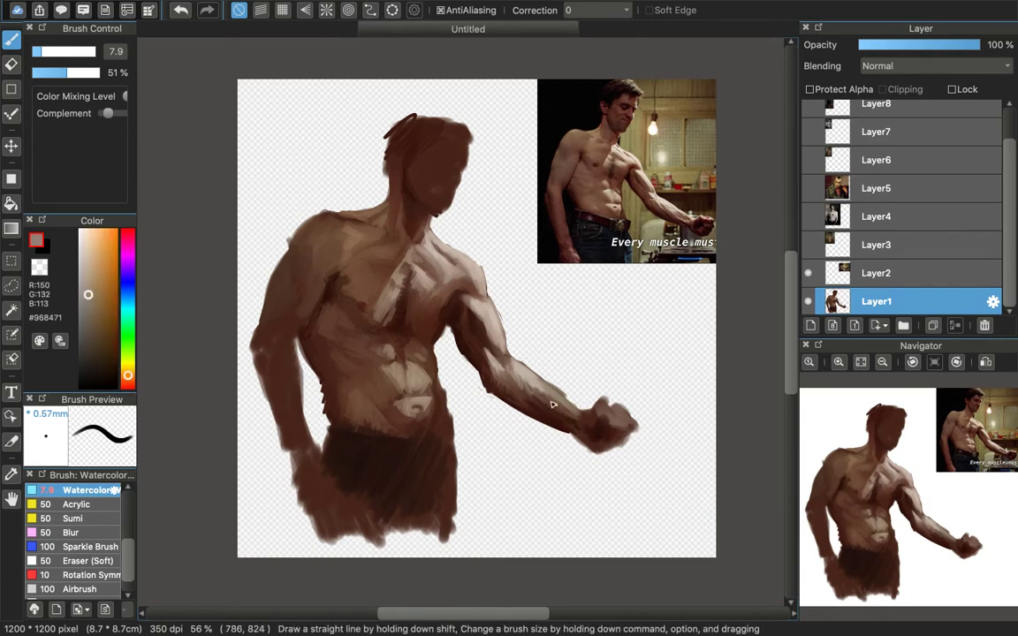
{"action": "left_click", "coordinate": [562, 413], "text": "alt"}
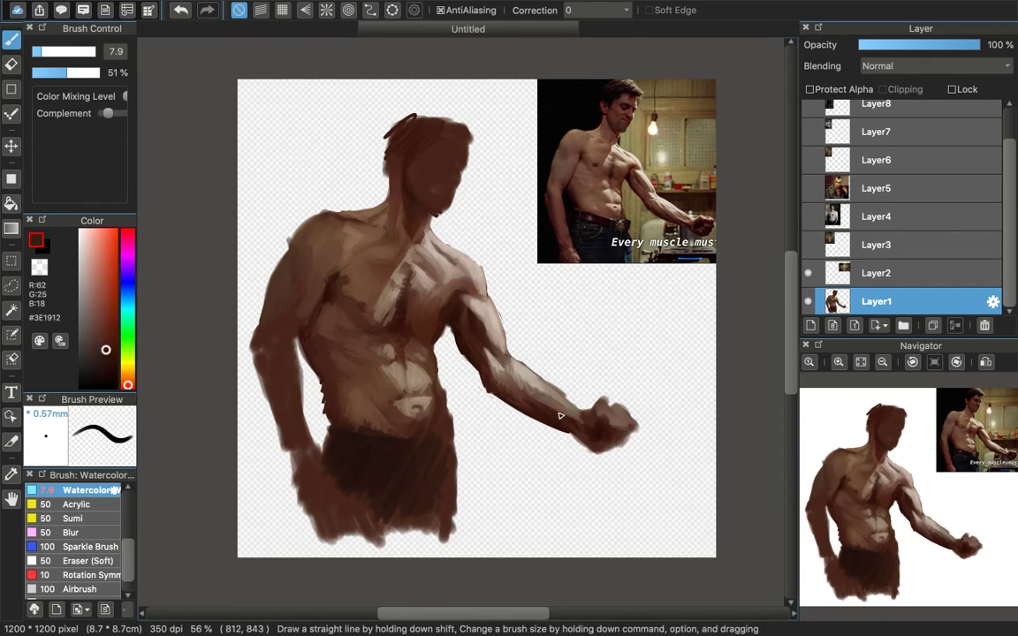
{"action": "mouse_move", "coordinate": [563, 407]}
{"action": "left_mouse_down"}
{"action": "mouse_move", "coordinate": [517, 375]}
{"action": "mouse_move", "coordinate": [585, 420]}
{"action": "left_mouse_up"}
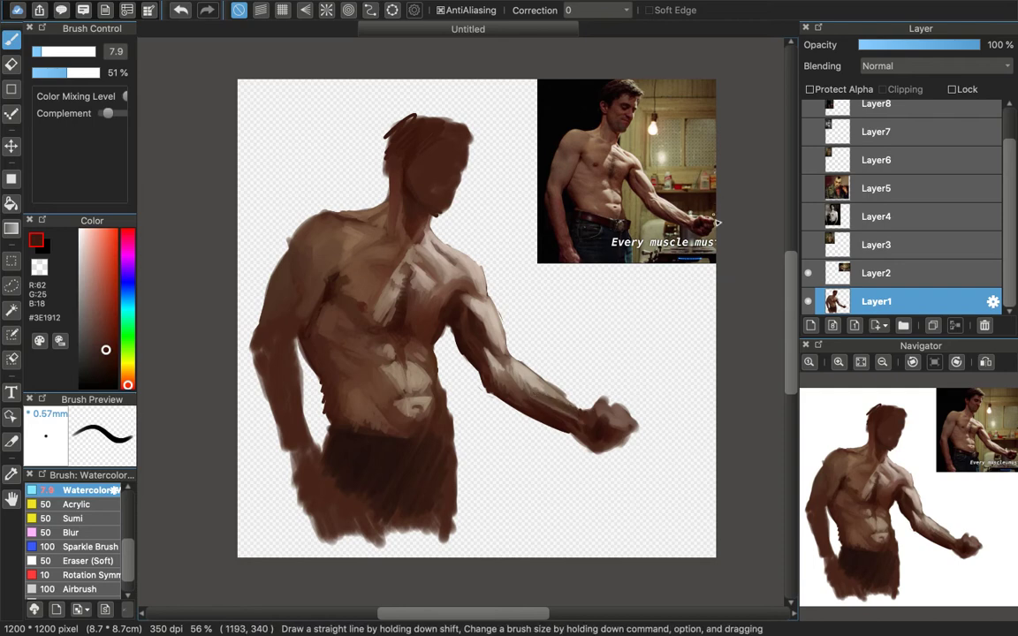
Step: Paint the clenched fist with #672D26, dark finger and contour lines in #0C0104 and #170204, and #D0BAAA highlights, redoing one dark stroke
{"action": "left_click", "coordinate": [598, 399], "text": "alt"}
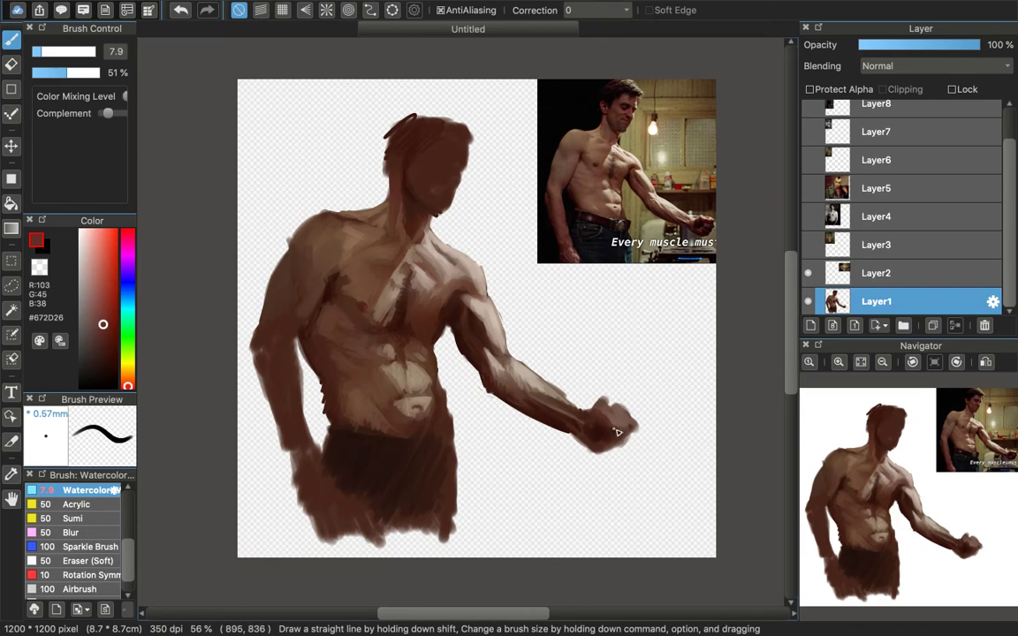
{"action": "left_click", "coordinate": [634, 204], "text": "alt"}
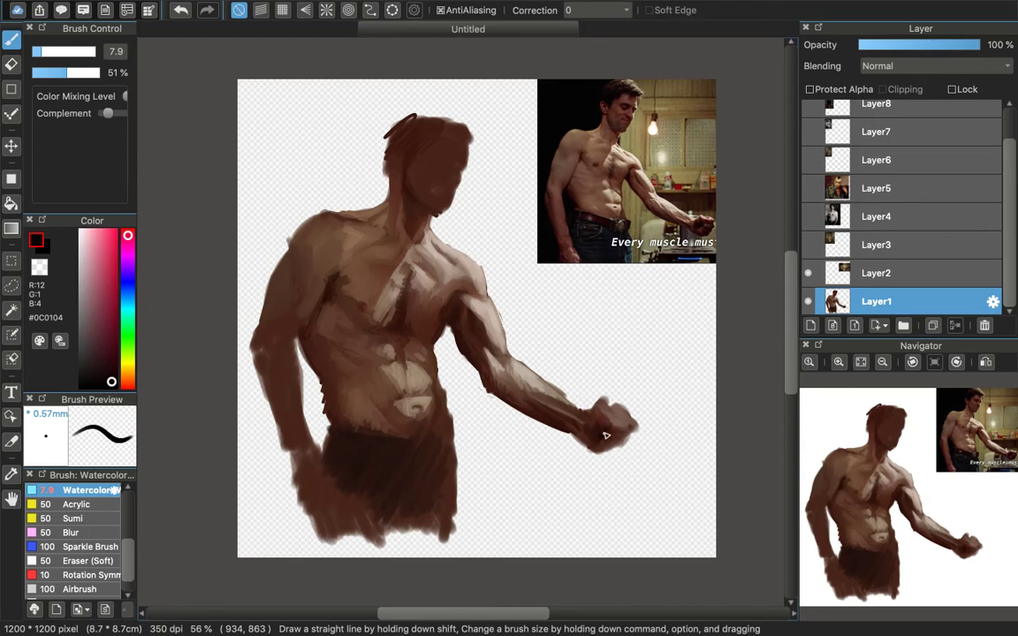
{"action": "left_click", "coordinate": [713, 214], "text": "alt"}
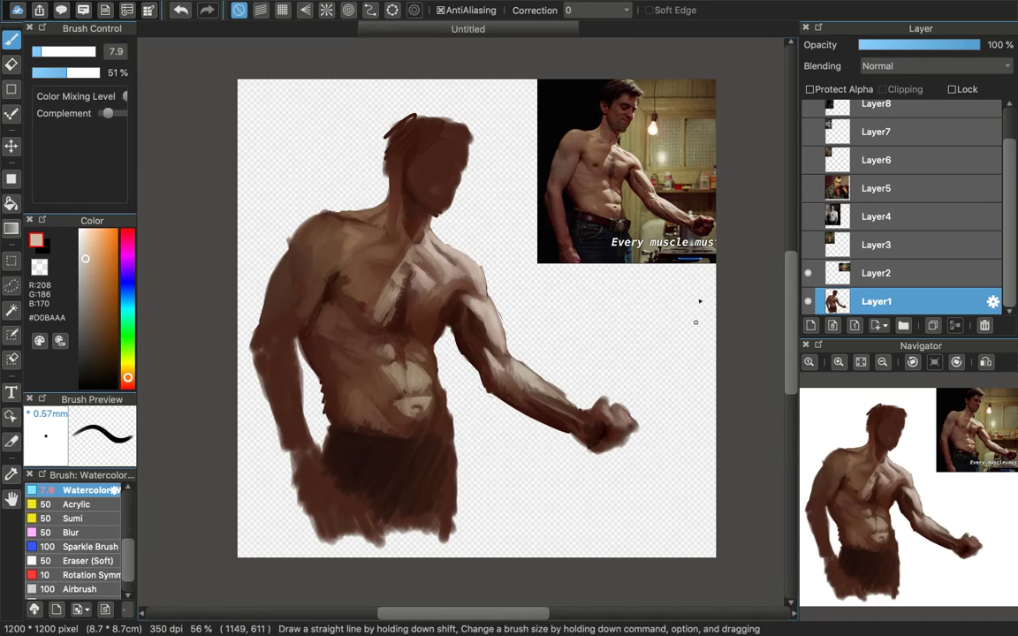
{"action": "left_click", "coordinate": [709, 233], "text": "alt"}
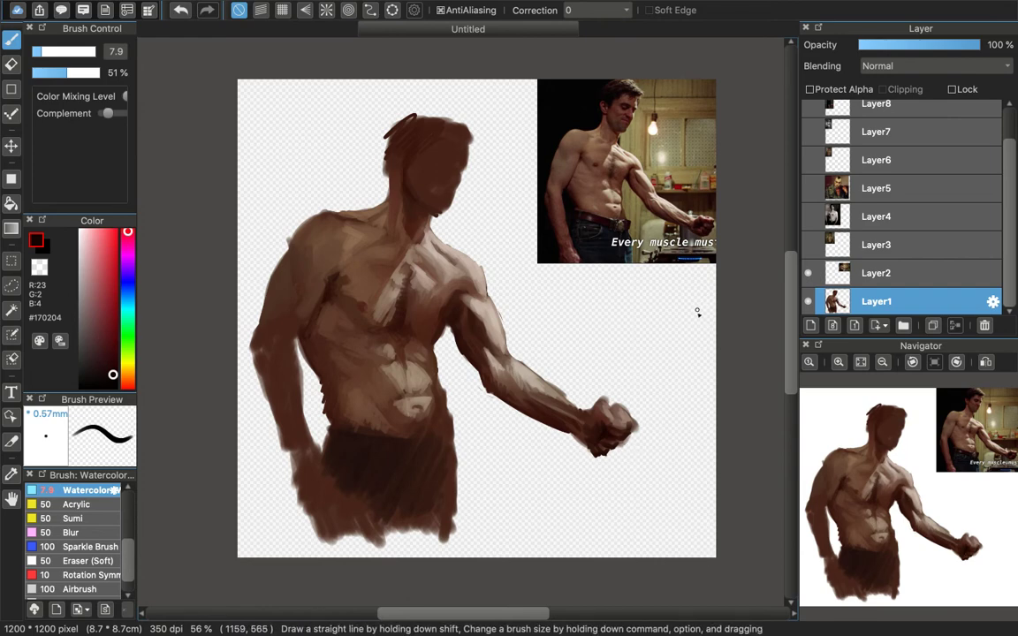
{"action": "left_click", "coordinate": [182, 12]}
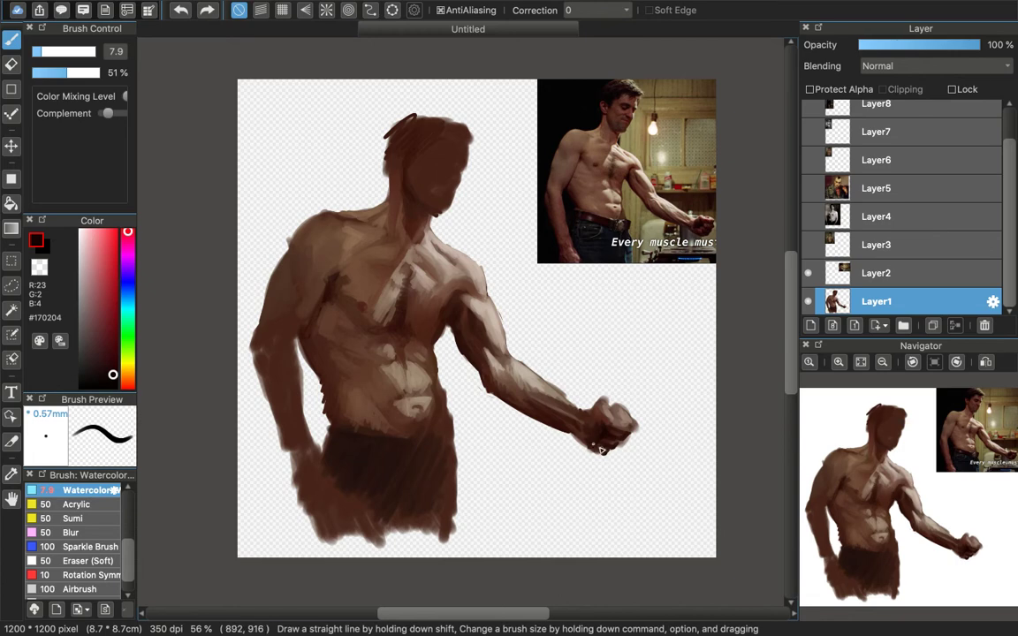
{"action": "left_click_drag", "start_coordinate": [604, 450], "coordinate": [601, 446]}
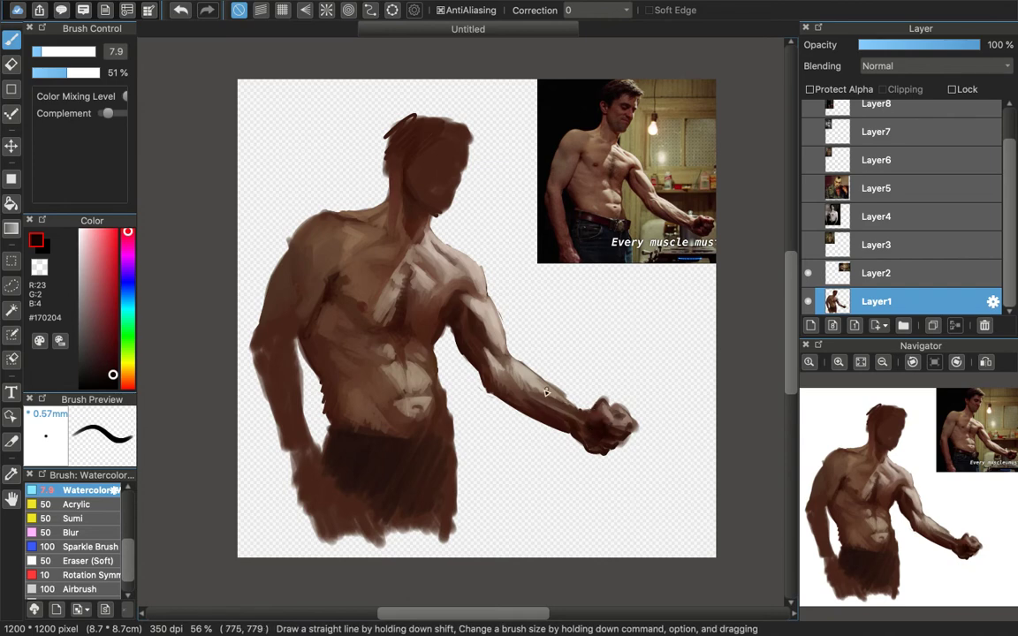
Step: Try sampled light #CBB89F on the central abdominal muscles and undo the last stroke
{"action": "left_click", "coordinate": [627, 196], "text": "alt"}
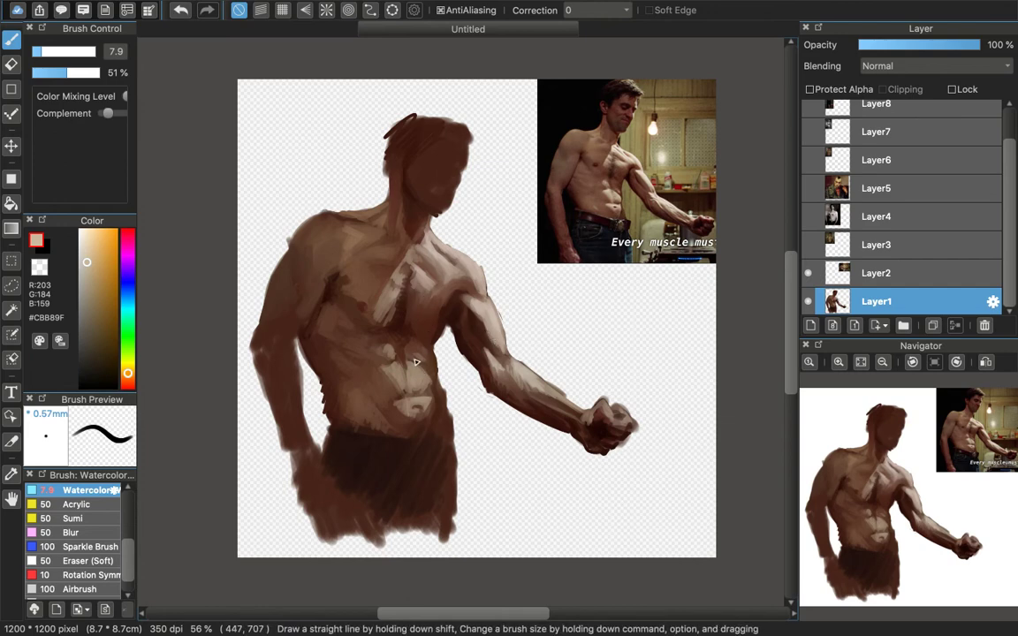
{"action": "left_click", "coordinate": [180, 9]}
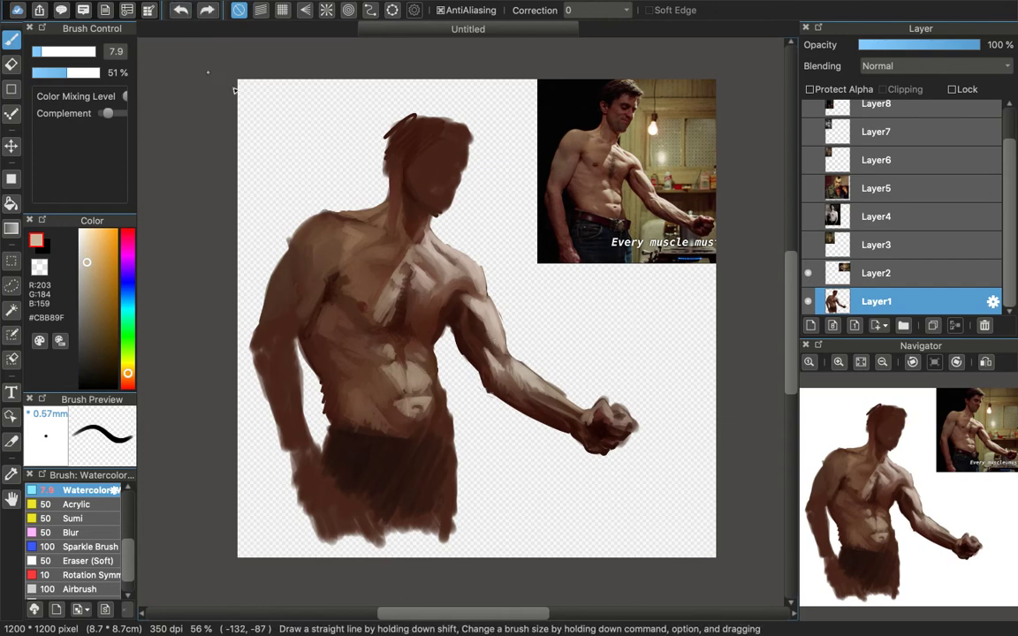
Step: Finish the central abdominal highlights with #CBB89F and sample midtones #71483B and #765241 for shading the torso
{"action": "mouse_move", "coordinate": [422, 369]}
{"action": "left_mouse_down"}
{"action": "mouse_move", "coordinate": [432, 357]}
{"action": "mouse_move", "coordinate": [435, 372]}
{"action": "left_mouse_up"}
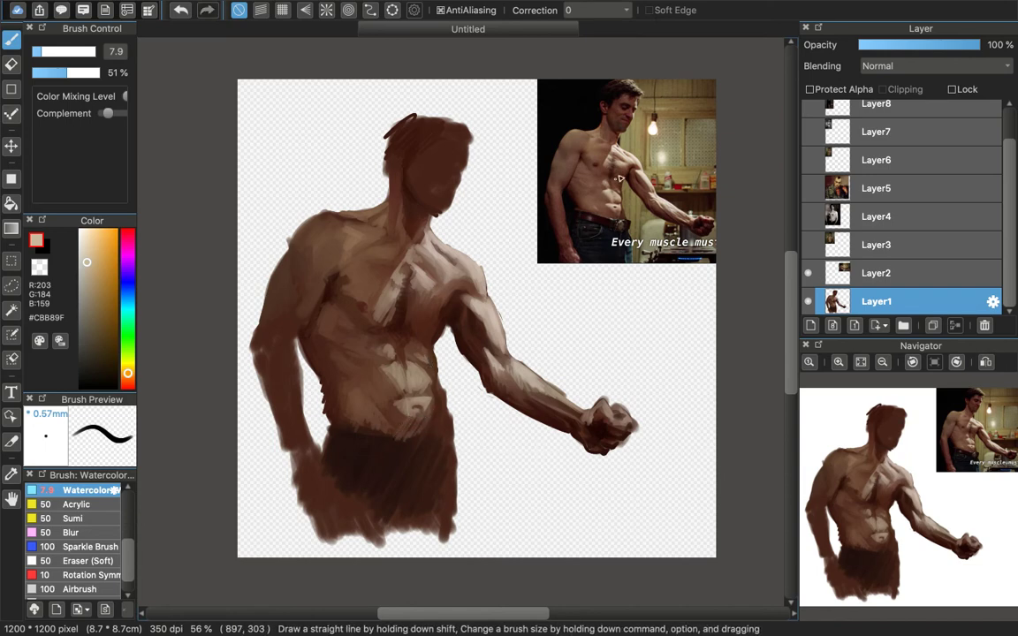
{"action": "left_click", "coordinate": [453, 310], "text": "alt"}
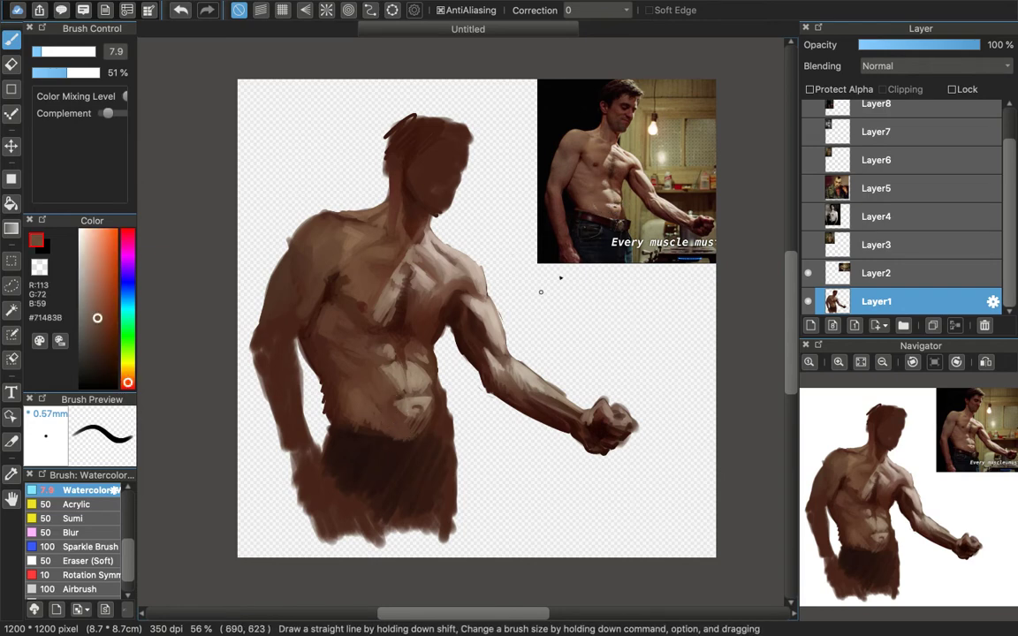
{"action": "left_click", "coordinate": [592, 193], "text": "alt"}
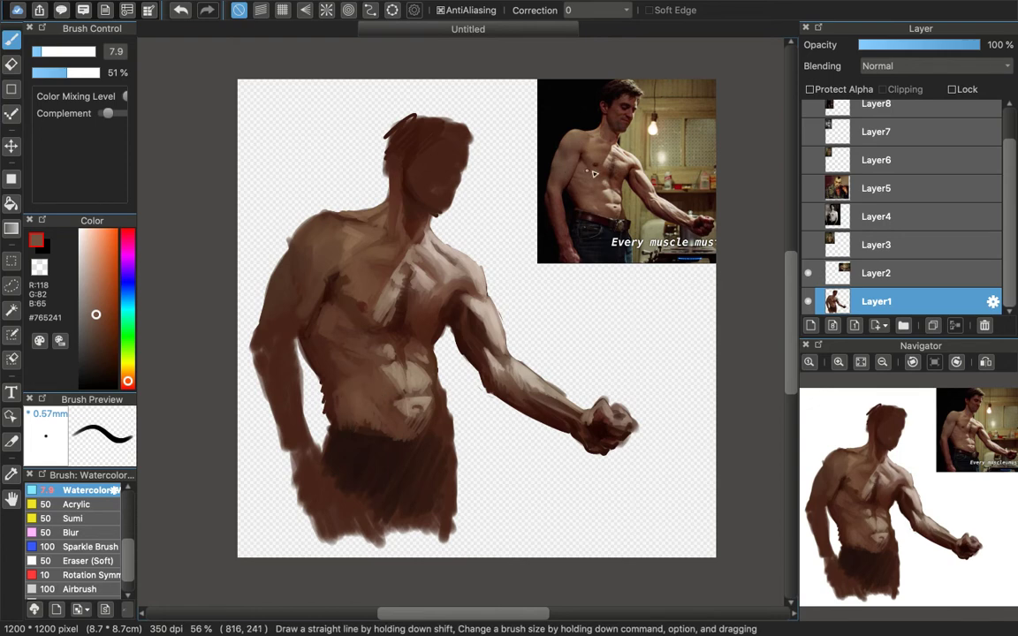
Step: Darken the torso's side contour beside the lowered arm, undoing the #421B17 stroke and repainting it with sampled #230609
{"action": "left_click", "coordinate": [558, 222], "text": "alt"}
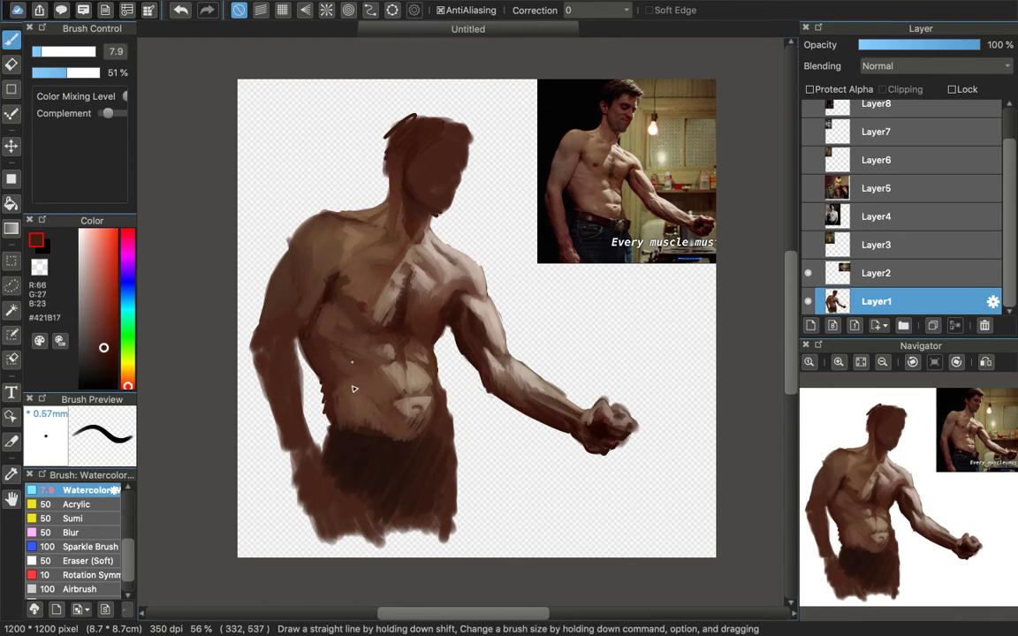
{"action": "left_click_drag", "start_coordinate": [323, 396], "coordinate": [306, 343]}
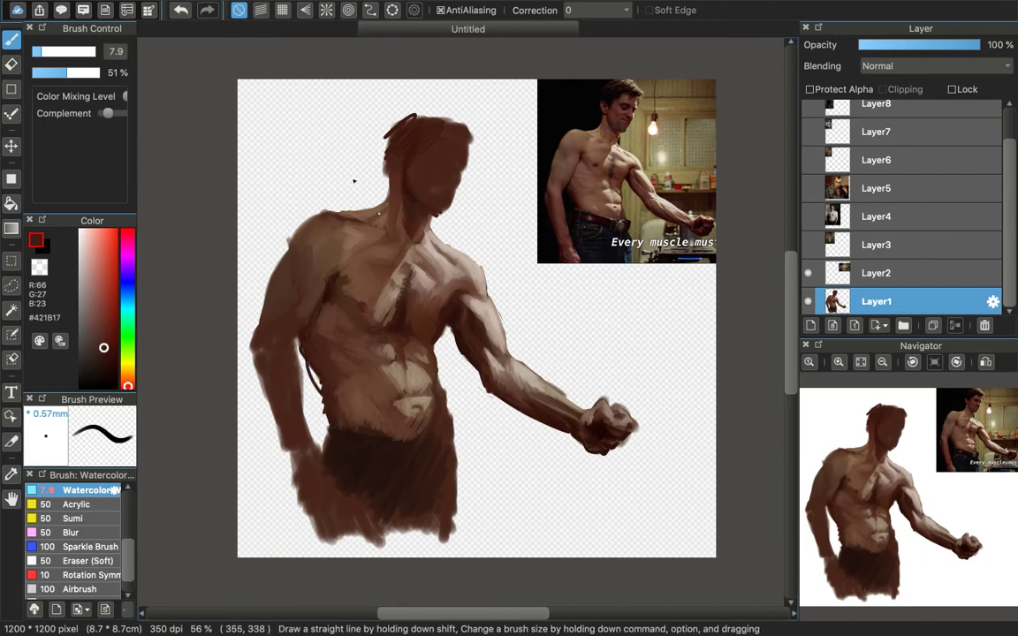
{"action": "left_click", "coordinate": [181, 10]}
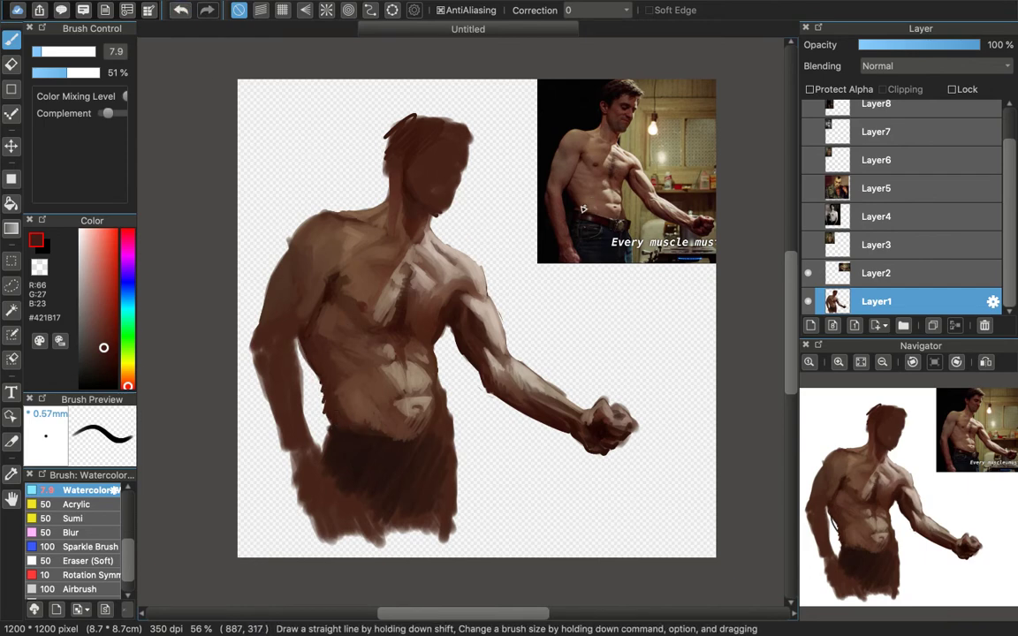
{"action": "left_click", "coordinate": [571, 200], "text": "alt"}
{"action": "mouse_move", "coordinate": [337, 382]}
{"action": "left_mouse_down"}
{"action": "mouse_move", "coordinate": [332, 390]}
{"action": "mouse_move", "coordinate": [307, 353]}
{"action": "left_mouse_up"}
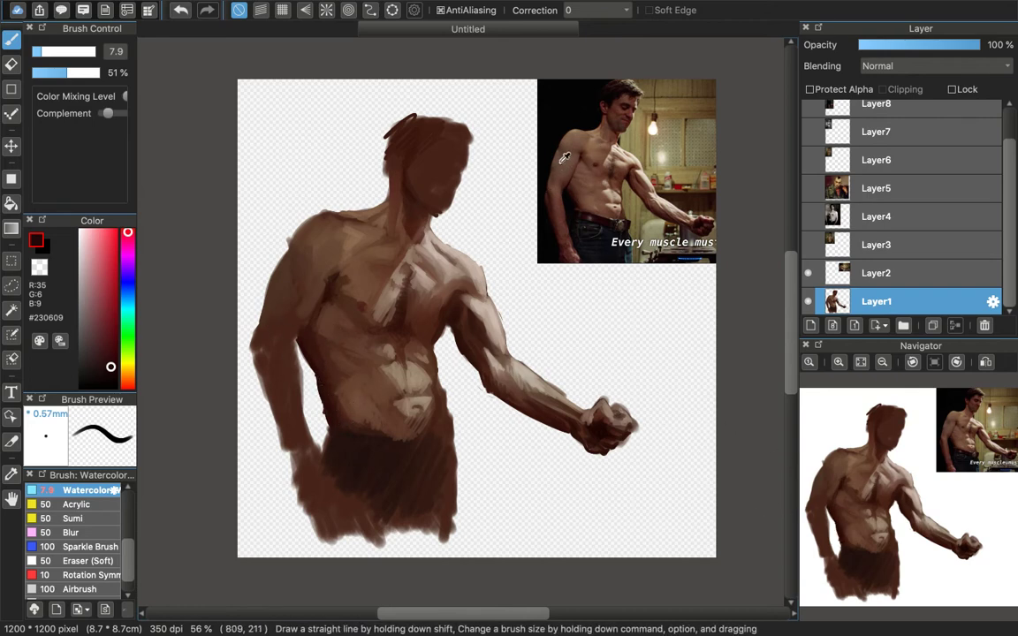
Step: Shade the shoulder above the lowered arm with sampled browns #543C30, #5A392C, #7E5E4B and #4D2E23
{"action": "left_click", "coordinate": [306, 276], "text": "alt"}
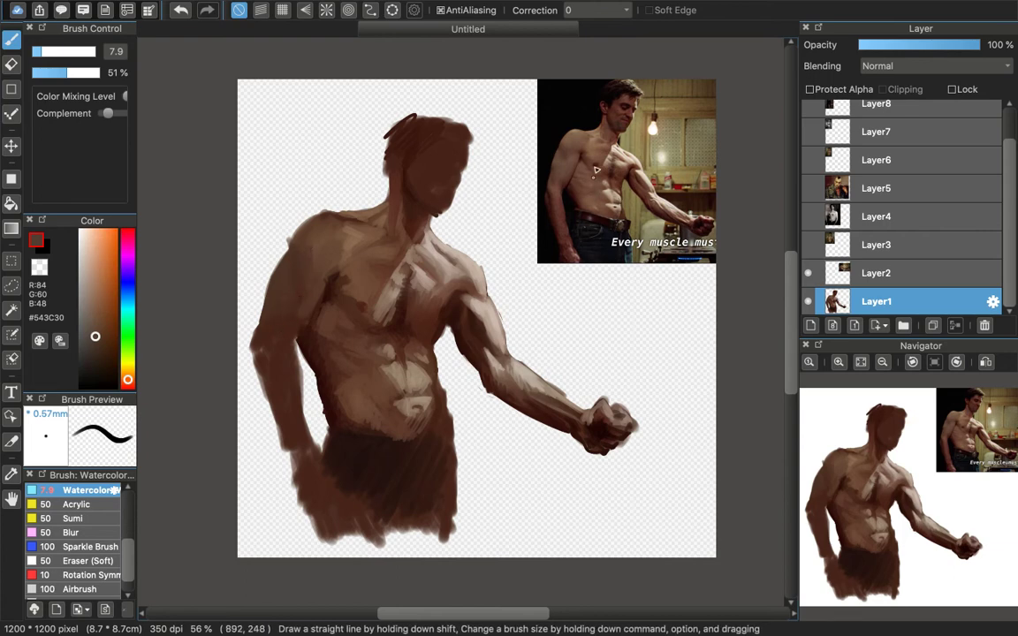
{"action": "right_click", "coordinate": [562, 146]}
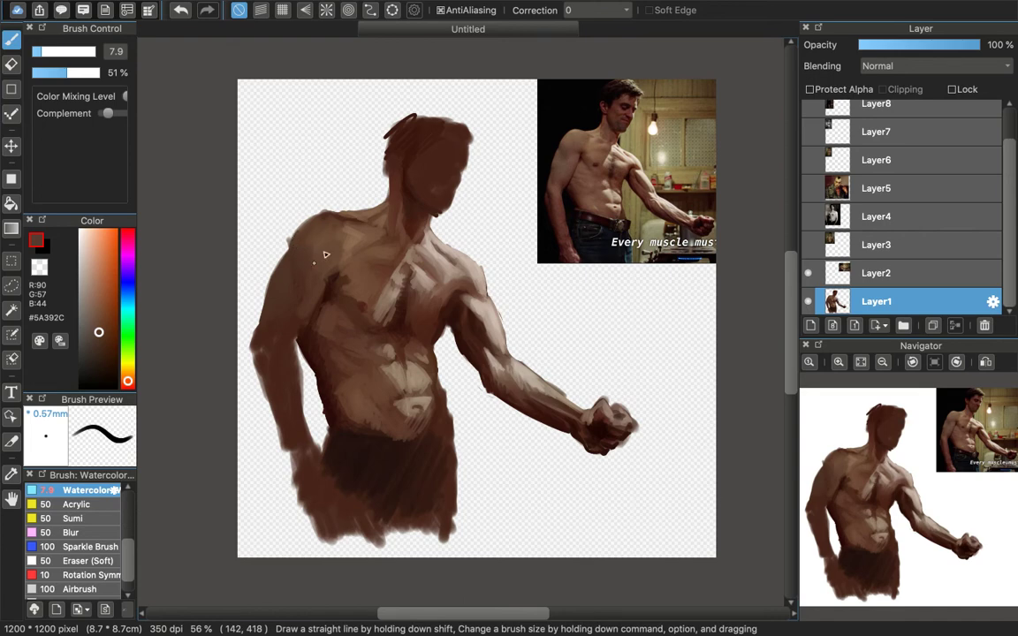
{"action": "left_click", "coordinate": [311, 209], "text": "alt"}
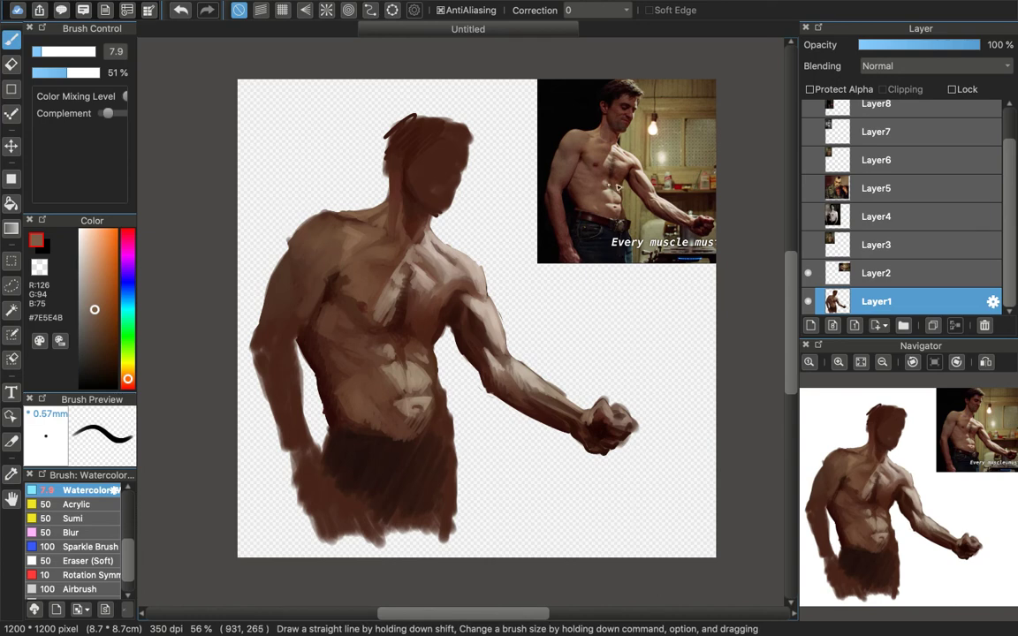
{"action": "left_click", "coordinate": [294, 250], "text": "alt"}
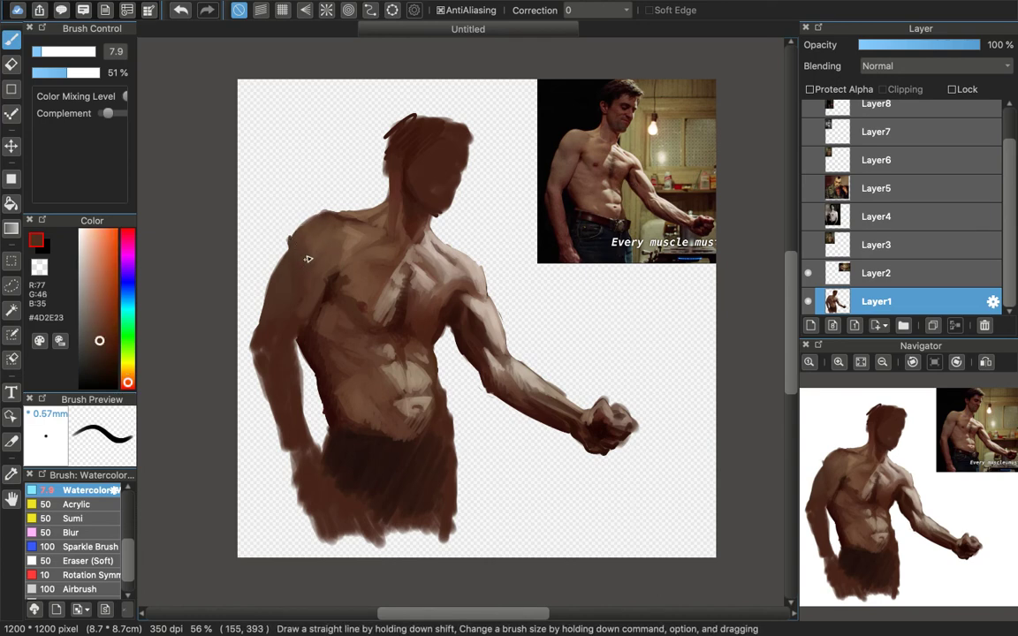
Step: Build up the top of the shoulder and upper chest with sampled tones #9F8A6F, #734E3A, #8B6B50 and #724D3D
{"action": "left_click", "coordinate": [572, 129], "text": "alt"}
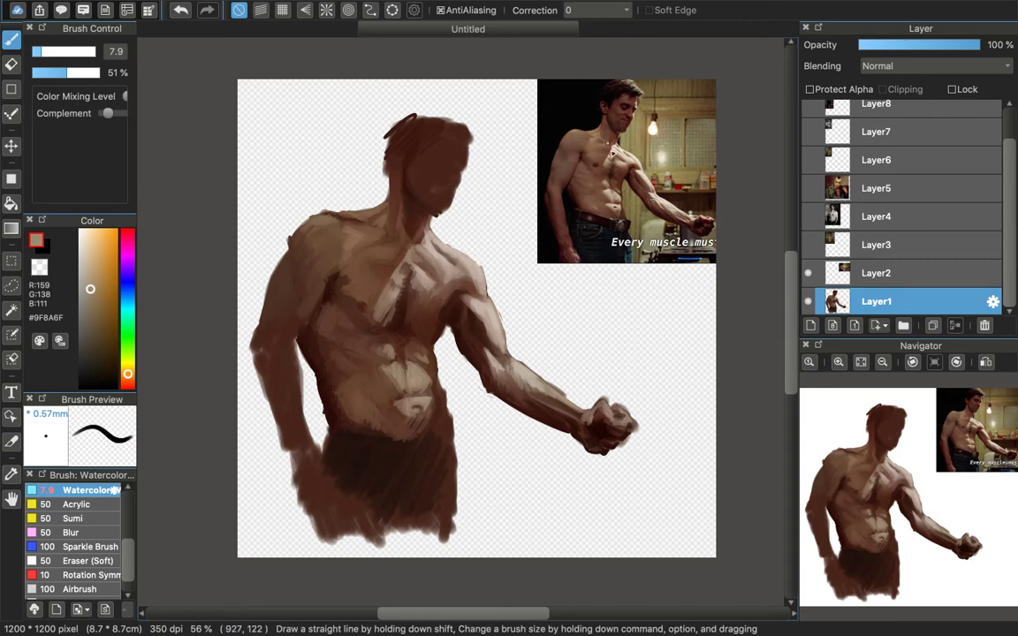
{"action": "right_click", "coordinate": [590, 135]}
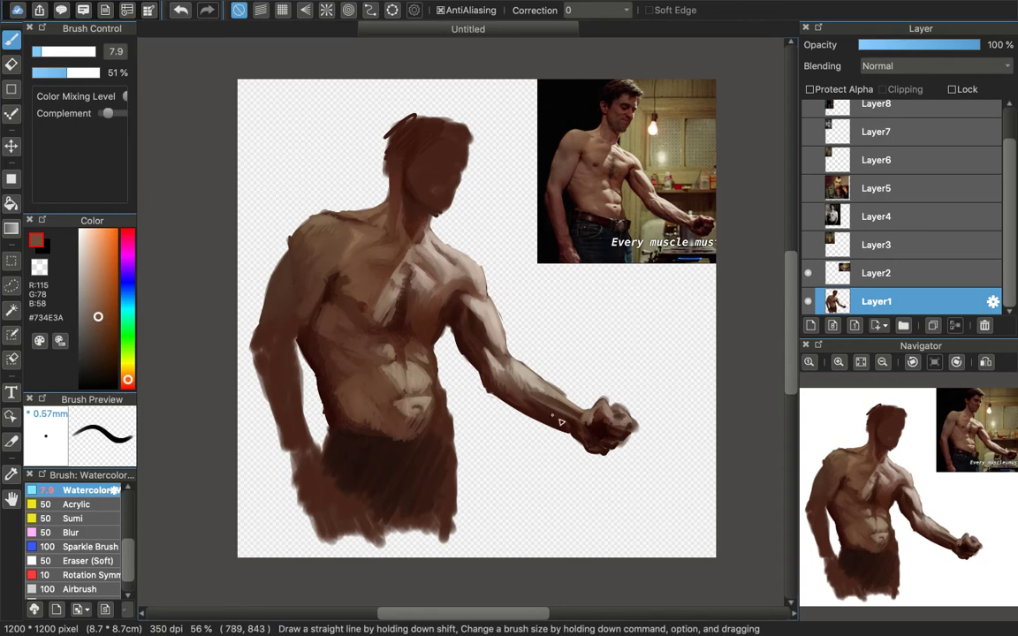
{"action": "left_click", "coordinate": [351, 249], "text": "alt"}
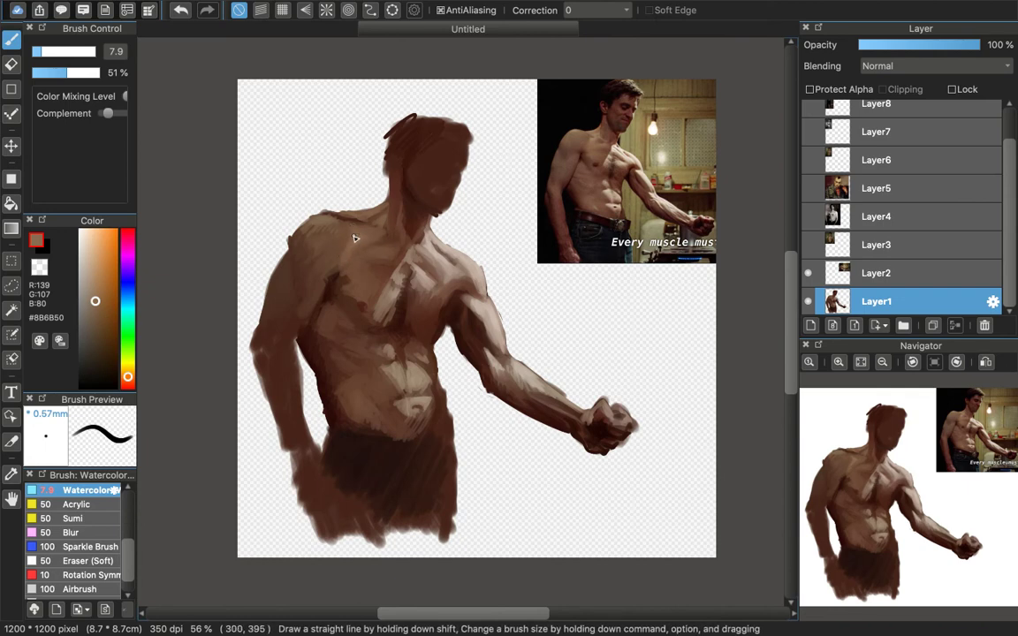
{"action": "left_click", "coordinate": [419, 210], "text": "alt"}
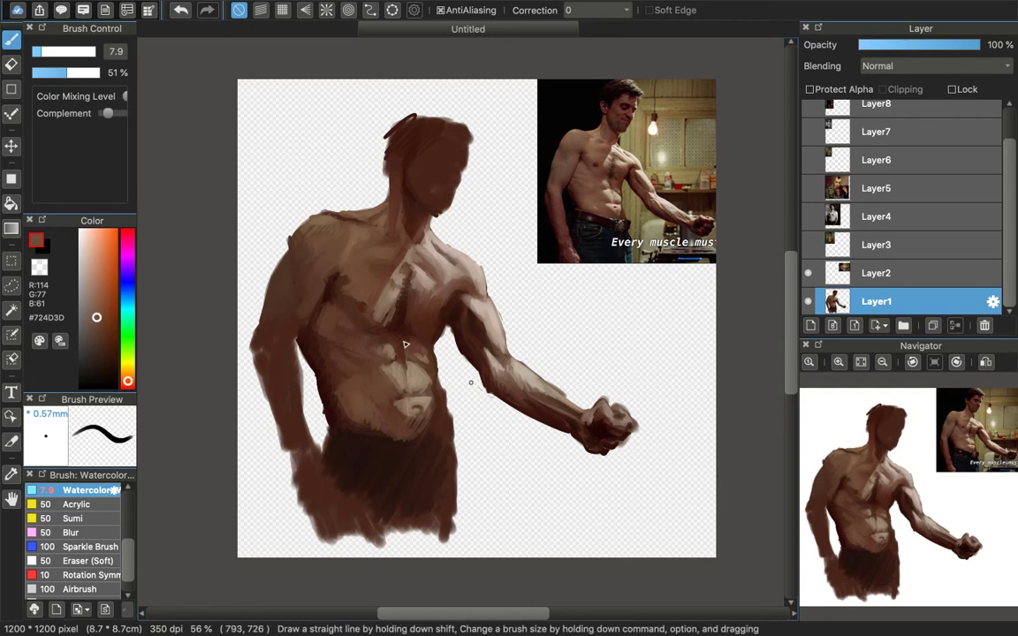
Step: Deepen the armpit shadow with #4E261B and #321812, and blend #714C39, #684133 and #58332D into the lowered upper arm
{"action": "left_click", "coordinate": [589, 155], "text": "alt"}
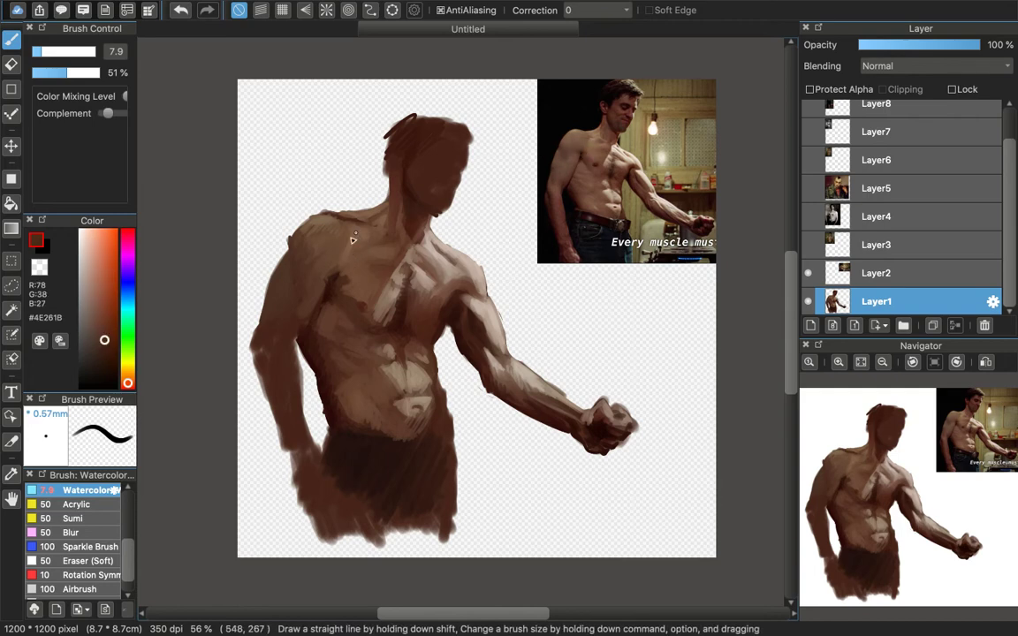
{"action": "left_click", "coordinate": [333, 279], "text": "alt"}
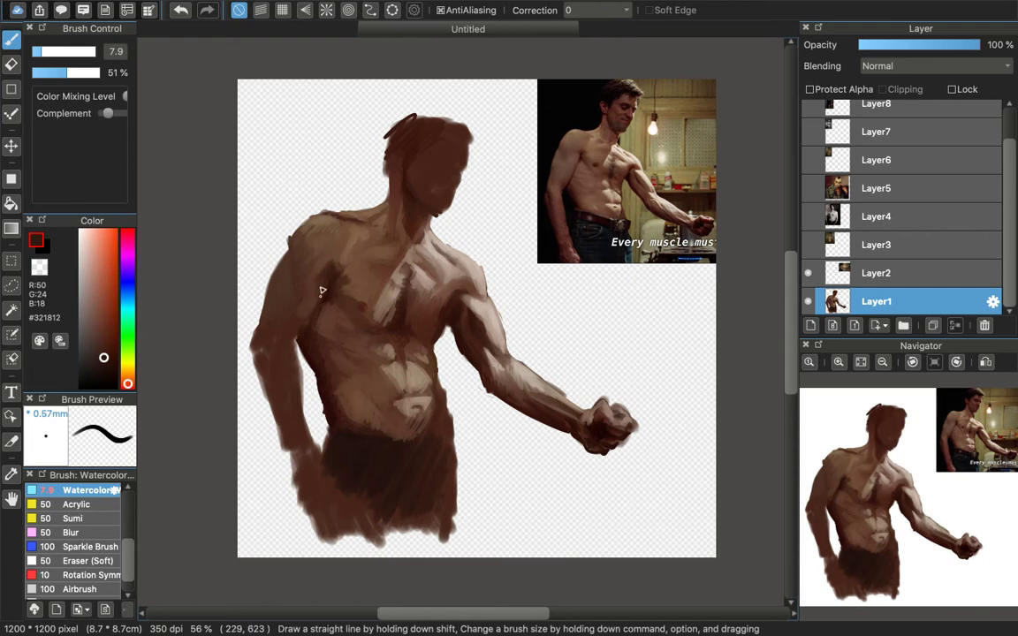
{"action": "left_click", "coordinate": [329, 265], "text": "alt"}
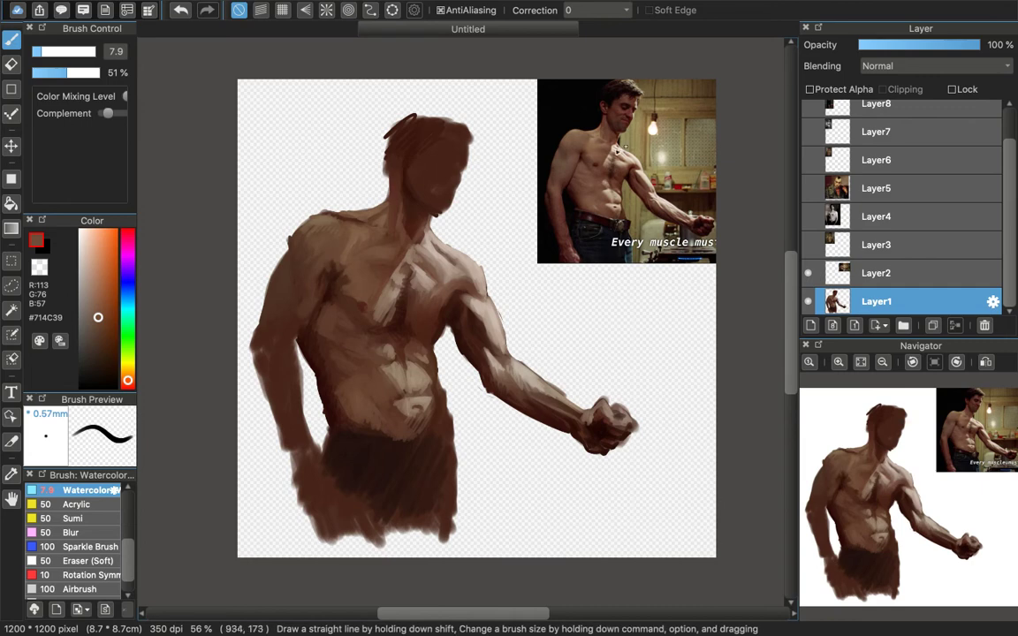
{"action": "left_click", "coordinate": [576, 152], "text": "alt"}
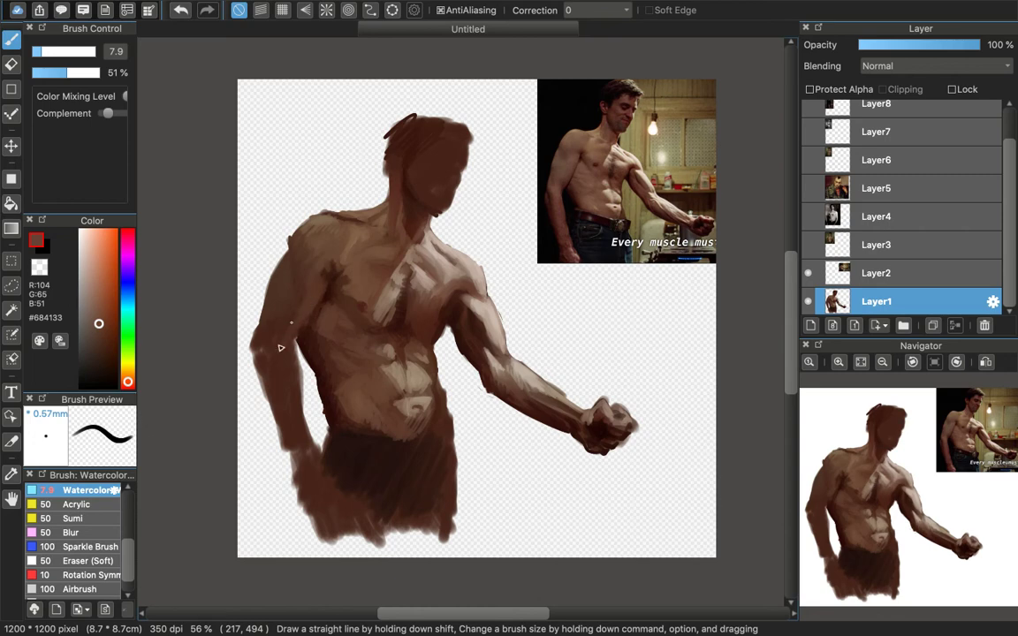
{"action": "left_click", "coordinate": [573, 176], "text": "alt"}
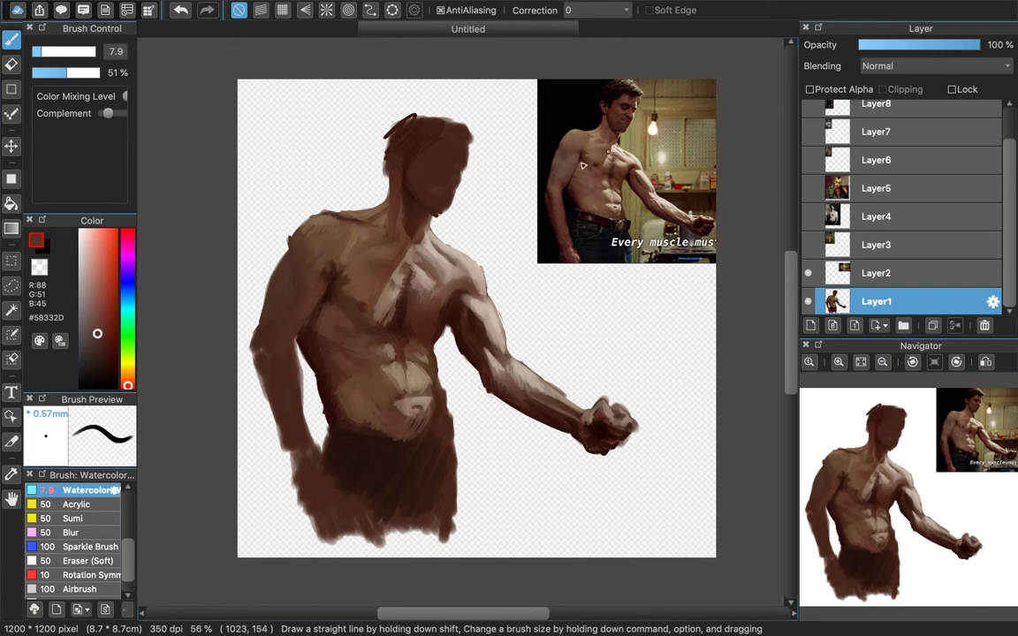
{"action": "key", "text": "e"}
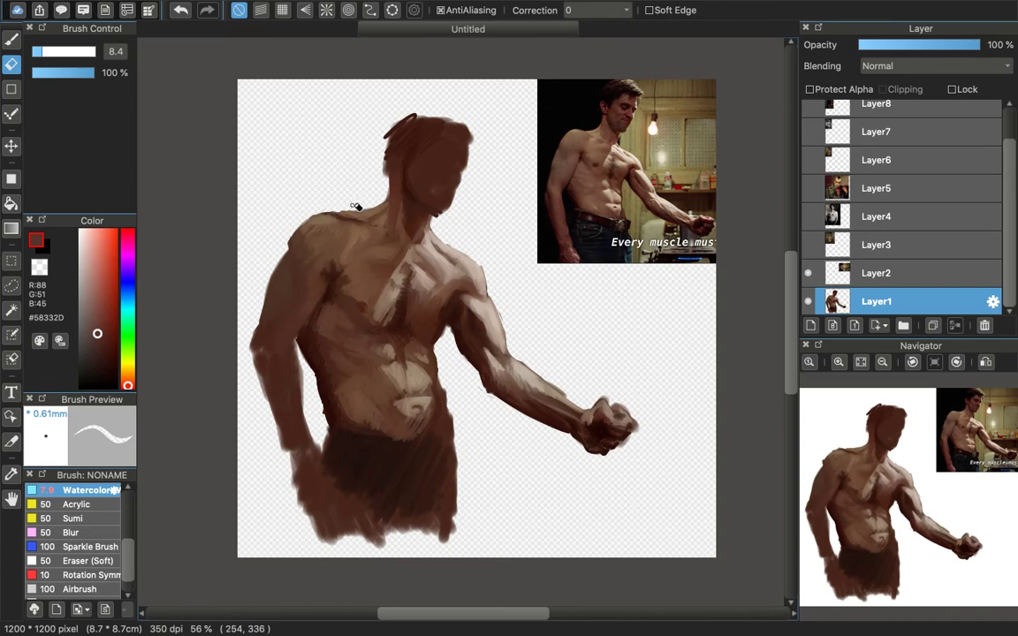
{"action": "left_click", "coordinate": [555, 155], "text": "alt"}
{"action": "left_click_drag", "start_coordinate": [281, 263], "coordinate": [273, 288]}
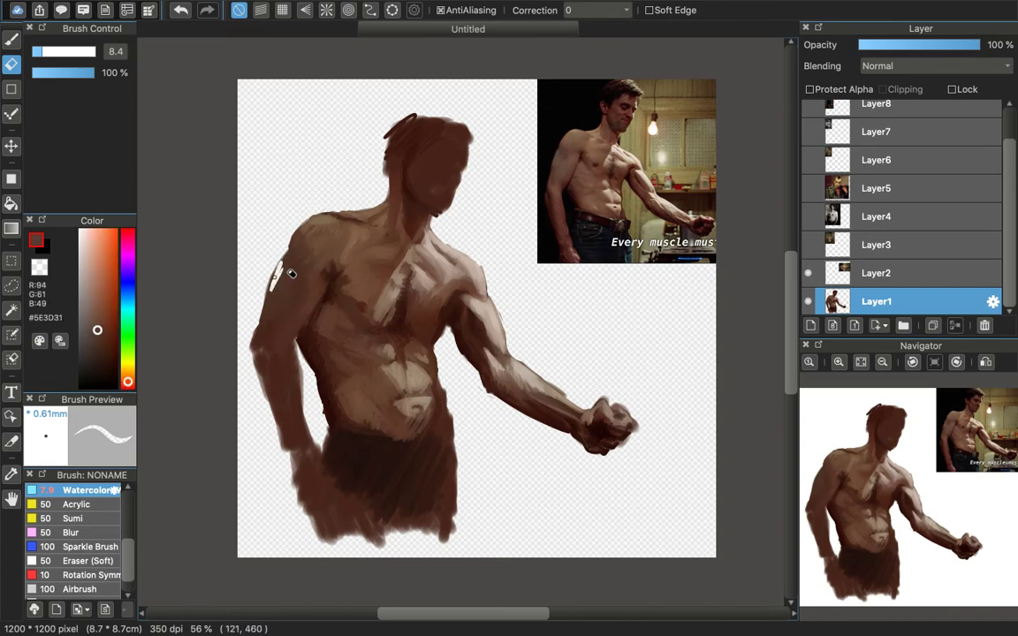
{"action": "left_click", "coordinate": [180, 10]}
{"action": "key", "text": "b"}
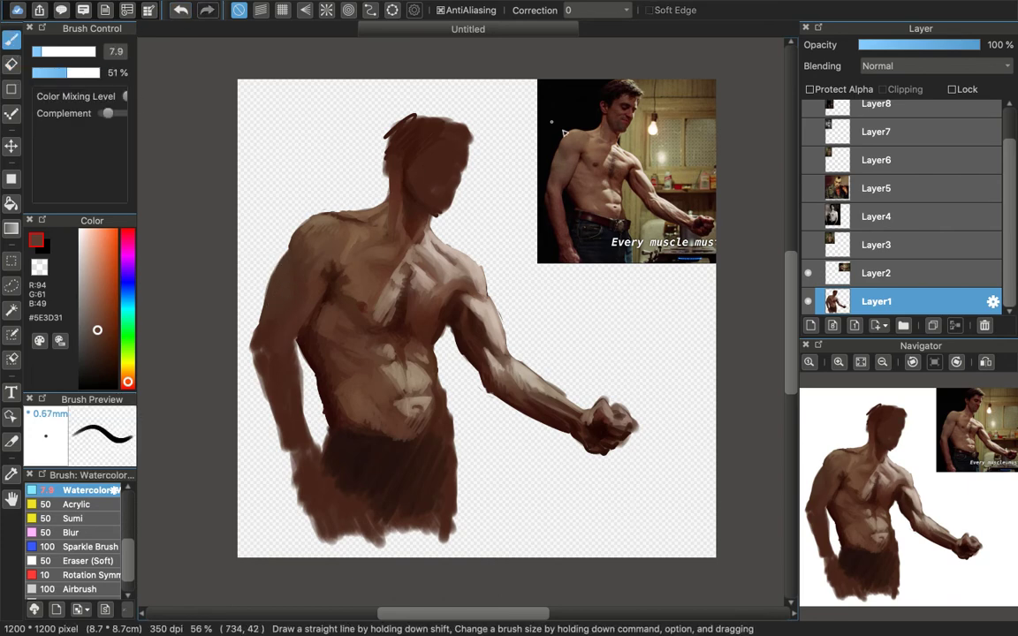
Step: Model the lowered arm with #614235, #70473A and #503128, adding shadows in #441E18 and #160003 where it meets the torso
{"action": "left_click", "coordinate": [557, 151], "text": "alt"}
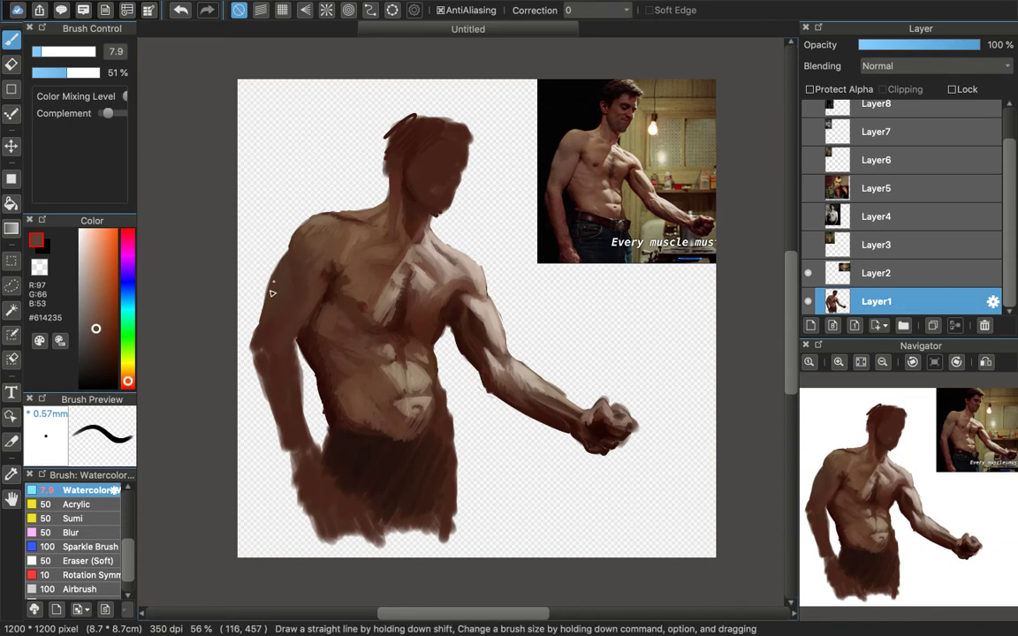
{"action": "left_click", "coordinate": [554, 188], "text": "alt"}
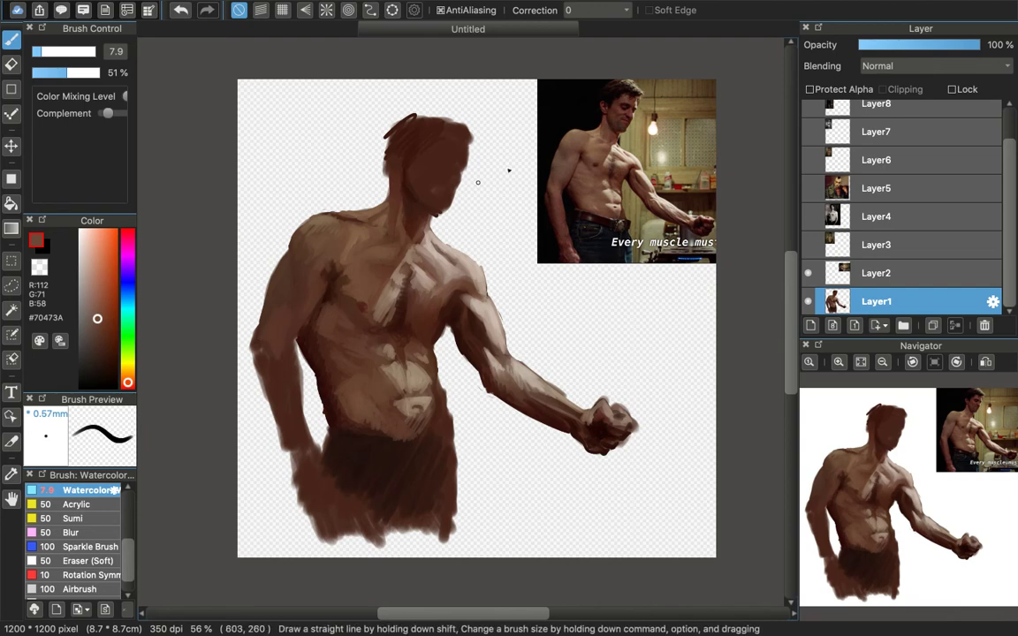
{"action": "left_click", "coordinate": [553, 179], "text": "alt"}
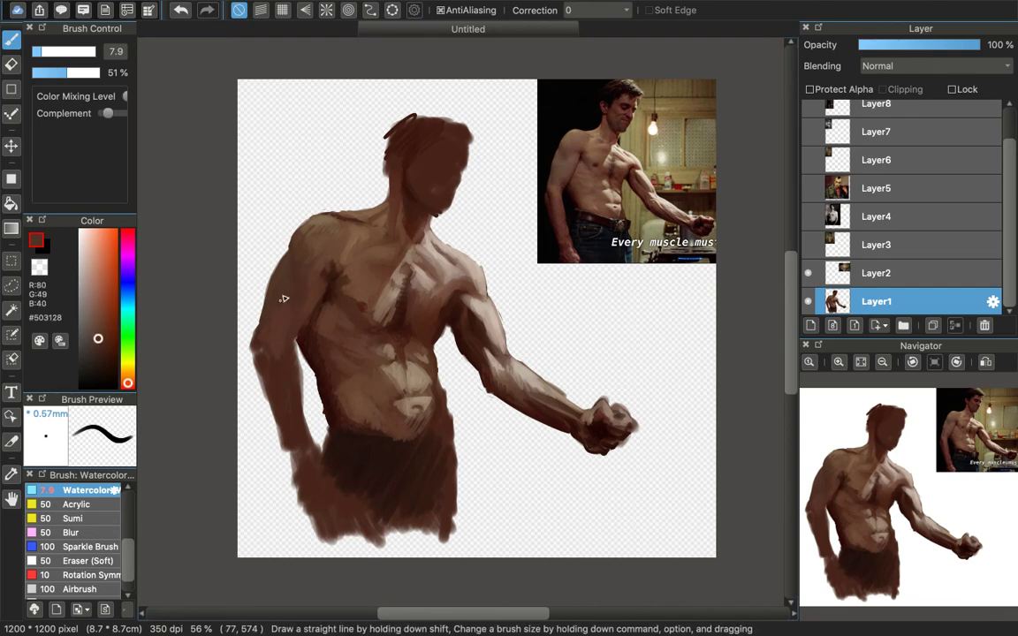
{"action": "left_click", "coordinate": [565, 188], "text": "alt"}
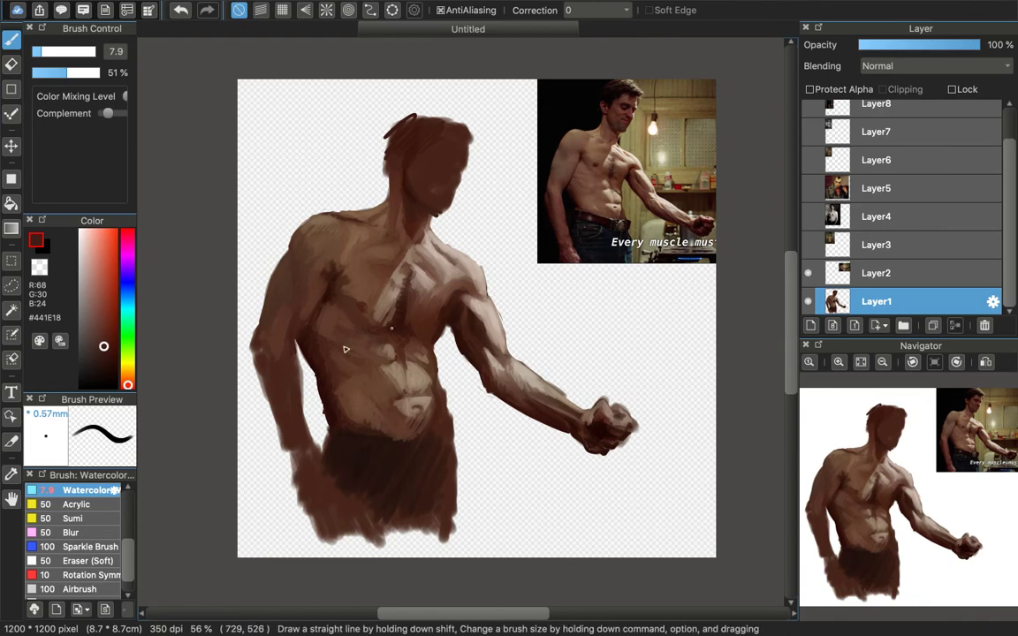
{"action": "left_click", "coordinate": [568, 188], "text": "alt"}
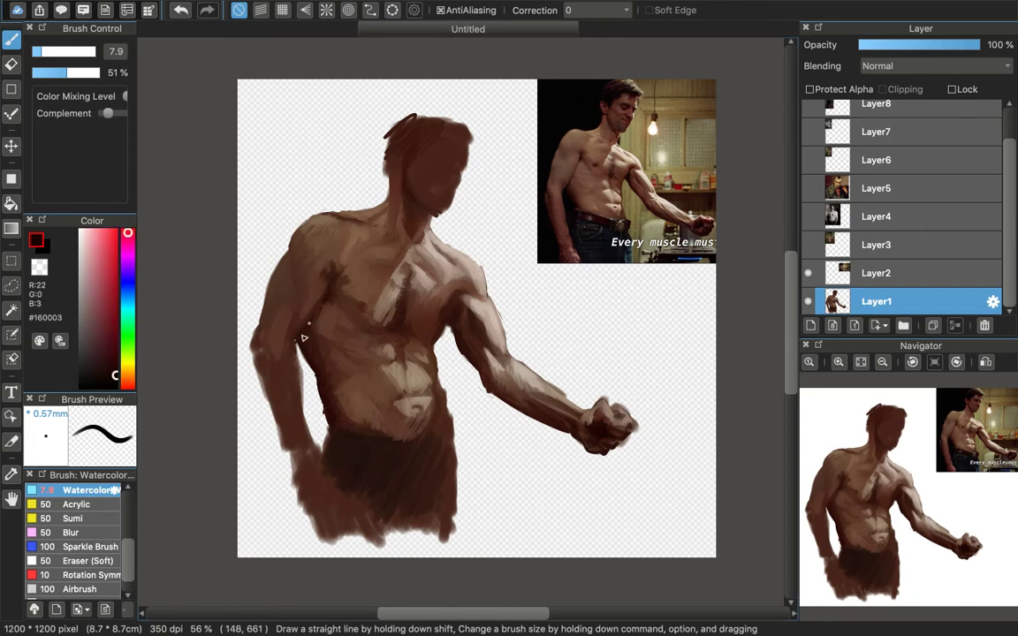
Step: Blend the shoulder muscle into the lowered upper arm with #5A3628, #543830, #684E40, #5C3C32, #6D4D39, #66493B and #593C32
{"action": "left_click", "coordinate": [313, 291], "text": "alt"}
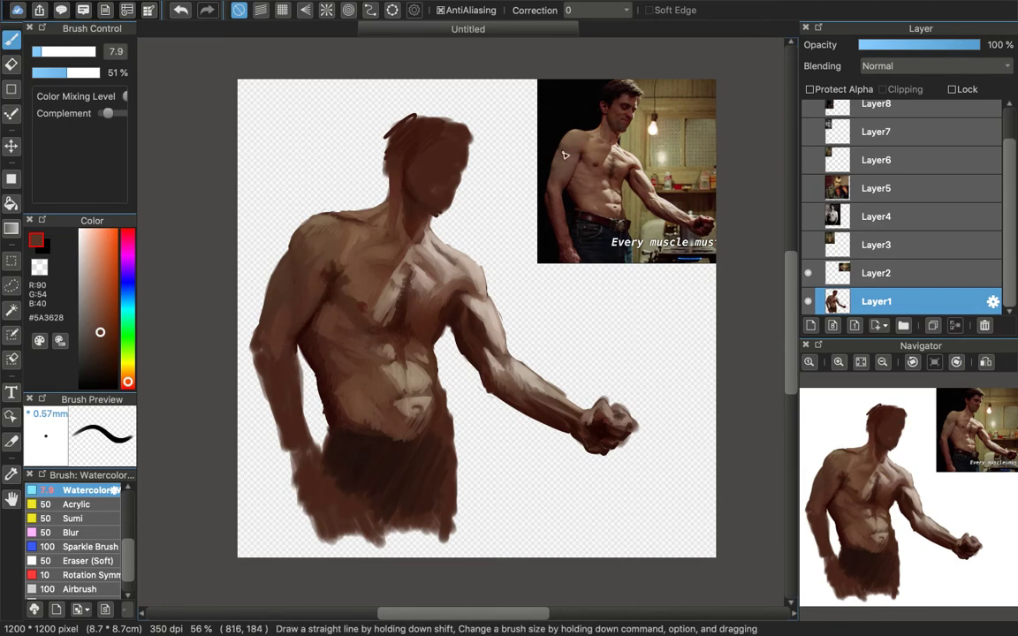
{"action": "left_click", "coordinate": [304, 272], "text": "alt"}
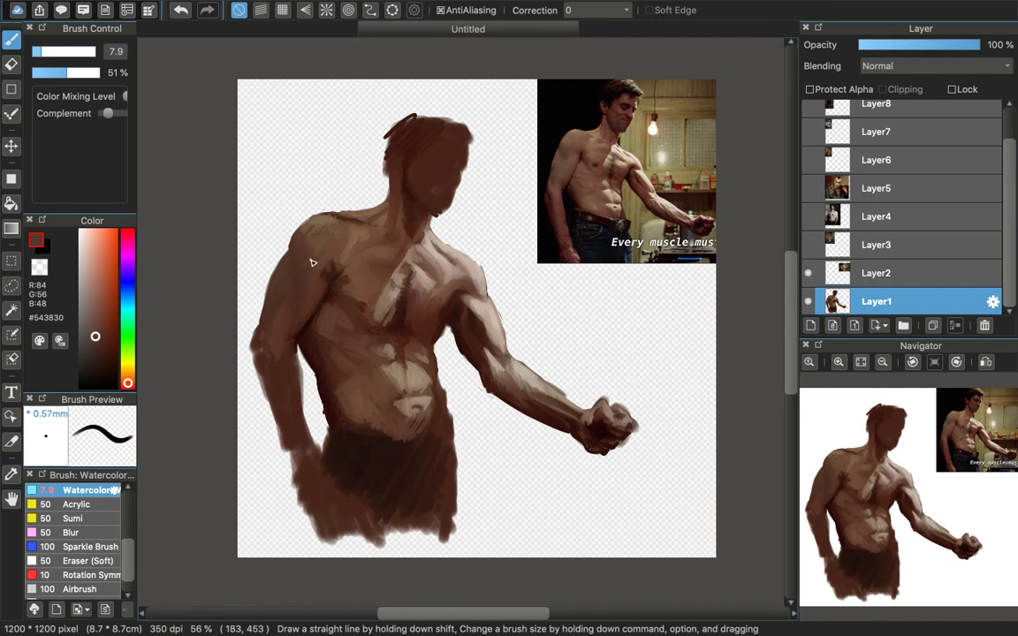
{"action": "left_click", "coordinate": [285, 275], "text": "alt"}
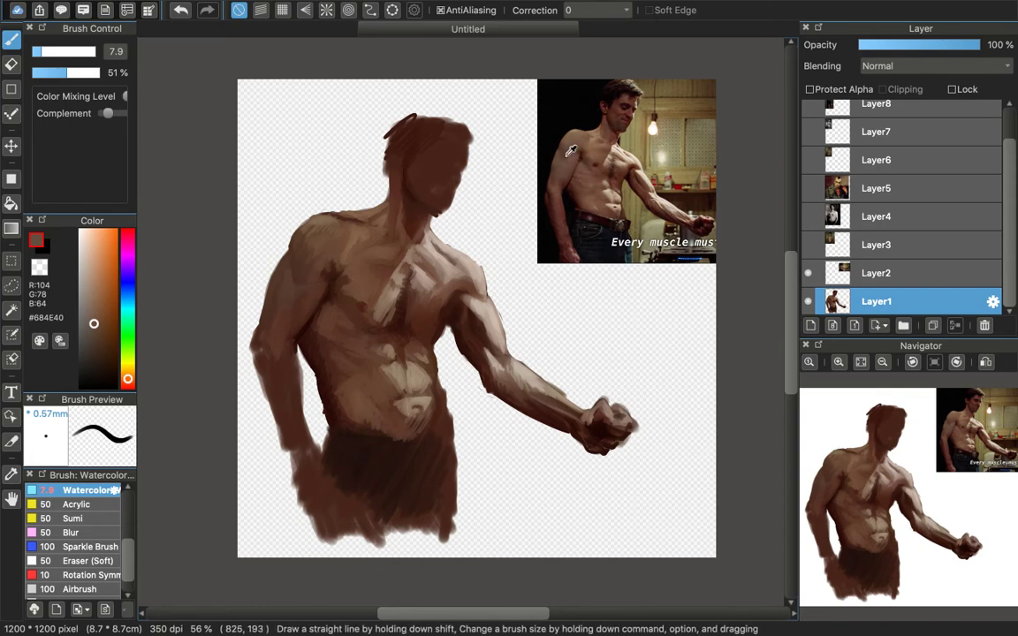
{"action": "left_click", "coordinate": [300, 265], "text": "alt"}
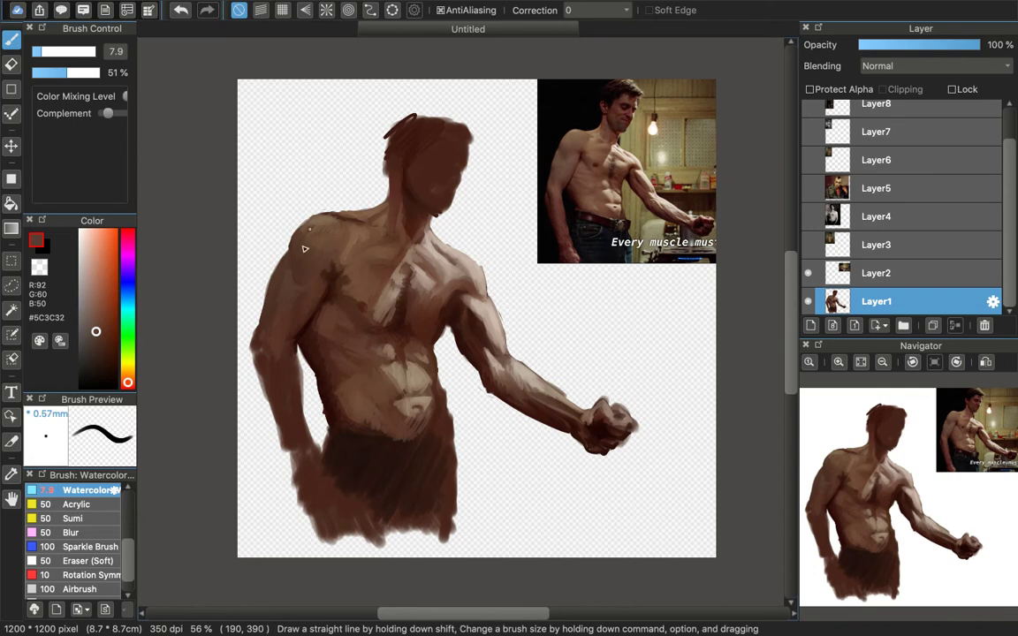
{"action": "left_click", "coordinate": [304, 215], "text": "alt"}
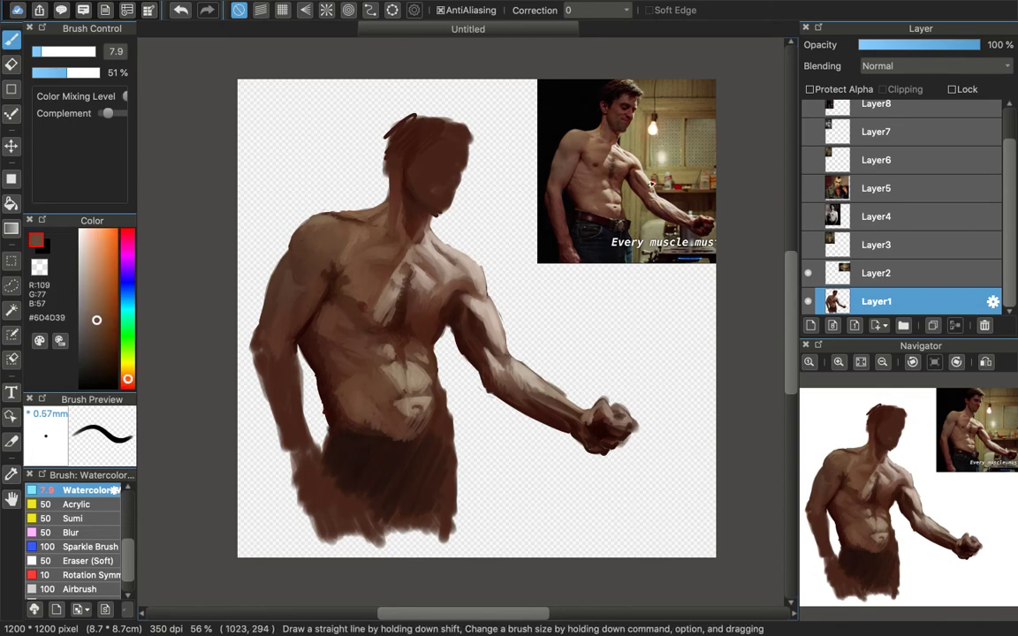
{"action": "left_click", "coordinate": [276, 290], "text": "alt"}
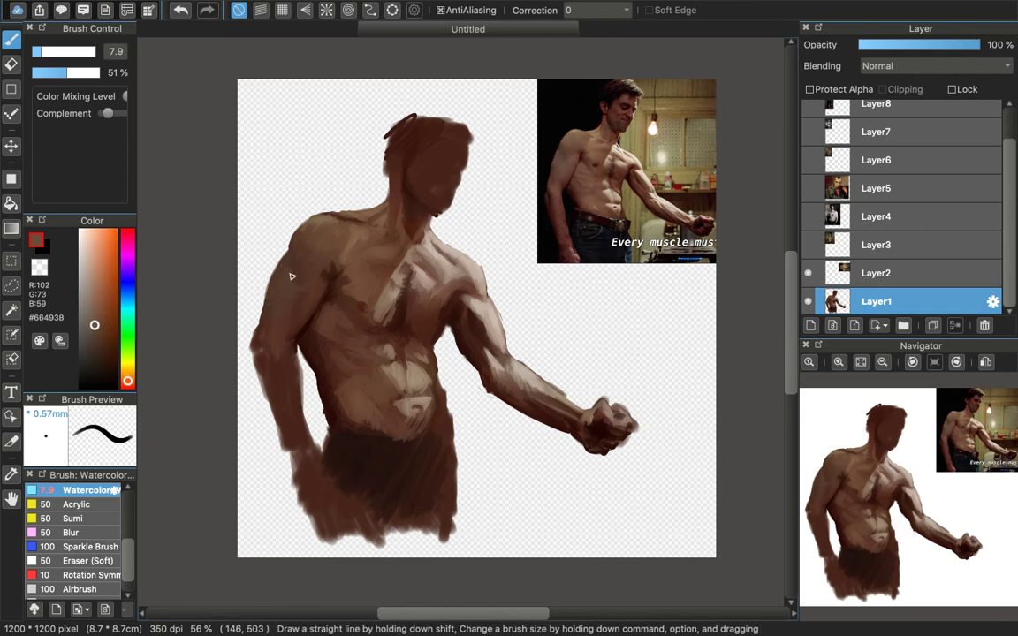
{"action": "left_click", "coordinate": [567, 154], "text": "alt"}
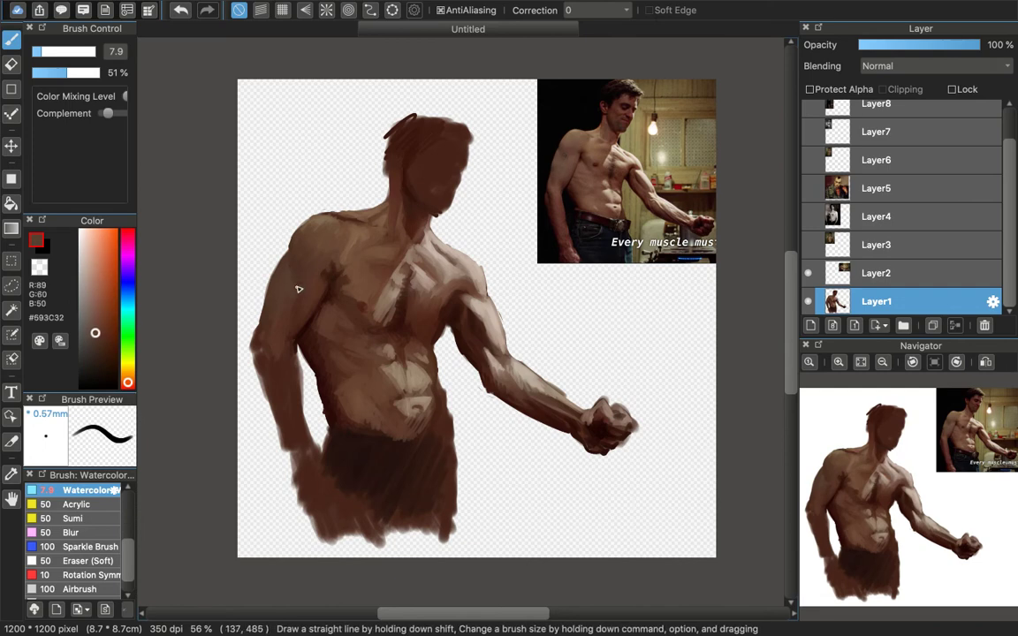
Step: Blend the lowered upper arm and armpit area with sampled tones #664133, #49241F and #6E4638
{"action": "left_click", "coordinate": [579, 161], "text": "alt"}
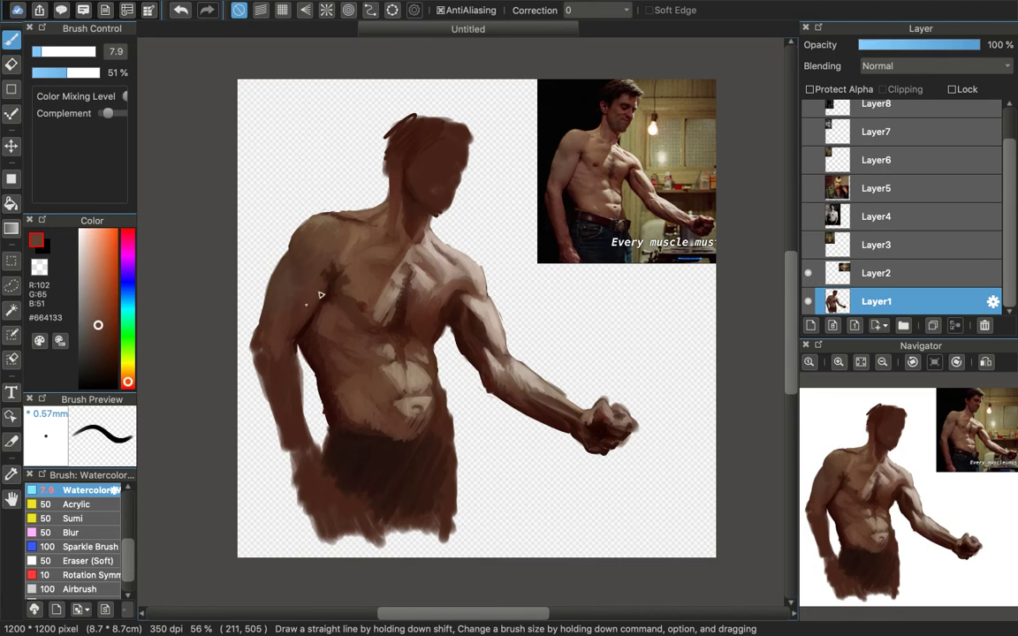
{"action": "left_click", "coordinate": [565, 181], "text": "alt"}
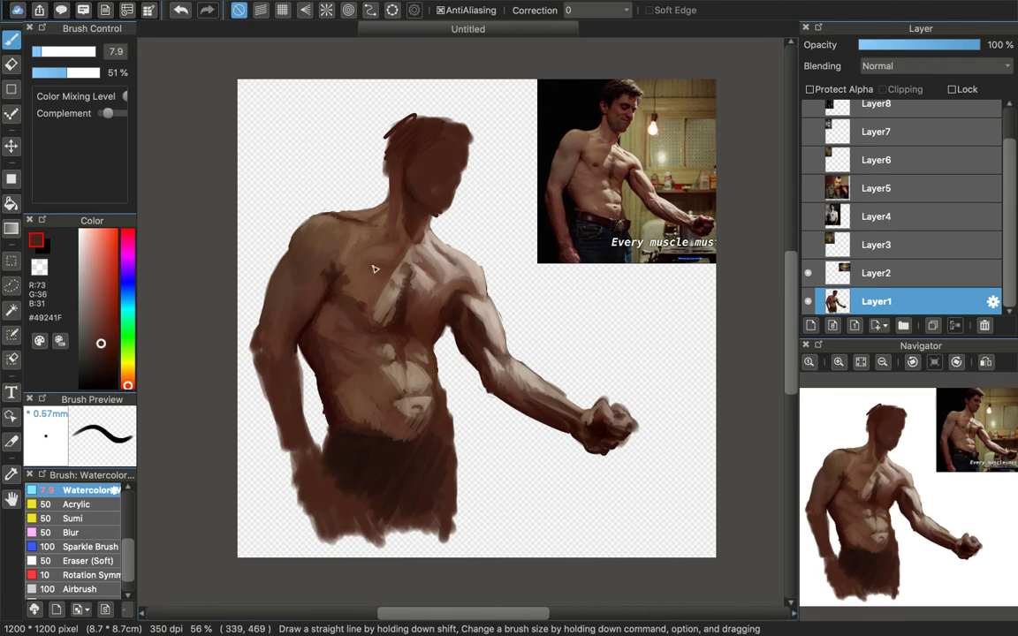
{"action": "left_click", "coordinate": [314, 245], "text": "alt"}
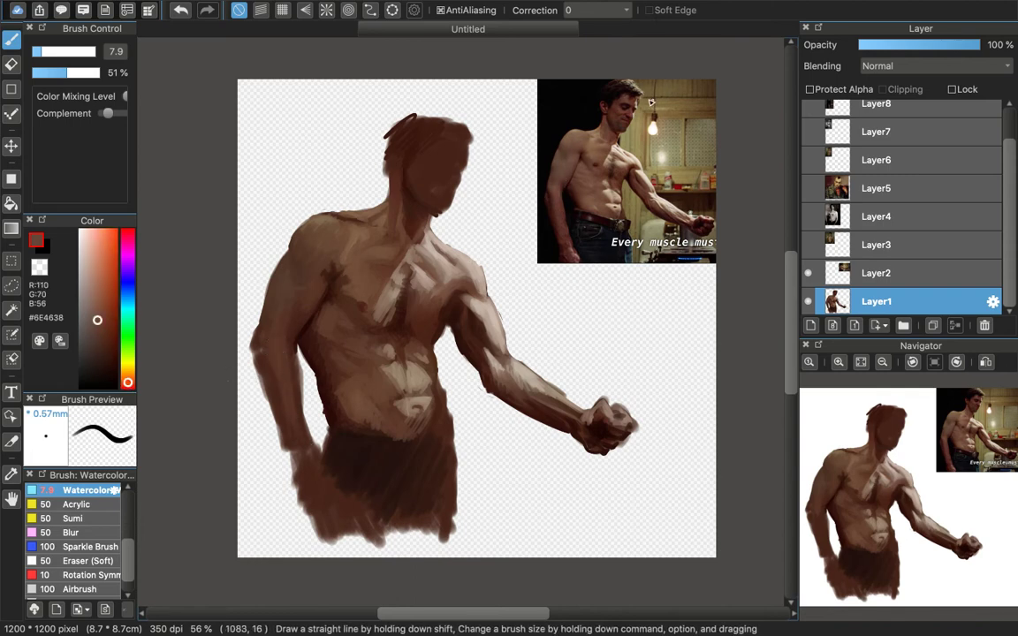
Step: Shade the lowered elbow and forearm with #361614, #2F110F and #45231E, blending in #694235 and #542D29
{"action": "left_click", "coordinate": [551, 199], "text": "alt"}
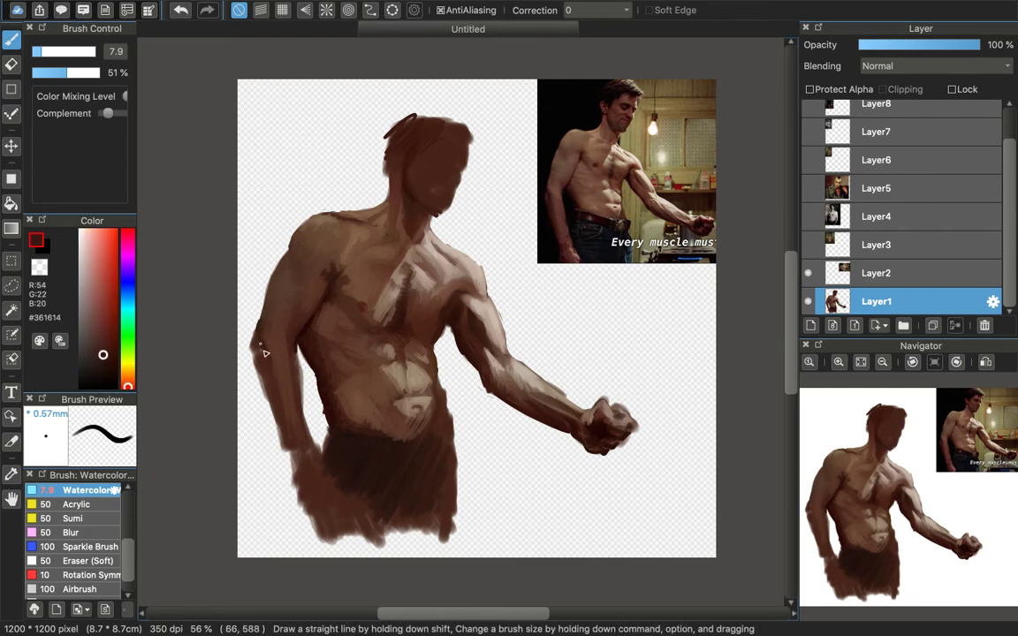
{"action": "right_click", "coordinate": [548, 186]}
{"action": "mouse_move", "coordinate": [267, 363]}
{"action": "left_mouse_down"}
{"action": "mouse_move", "coordinate": [254, 346]}
{"action": "mouse_move", "coordinate": [266, 380]}
{"action": "left_mouse_up"}
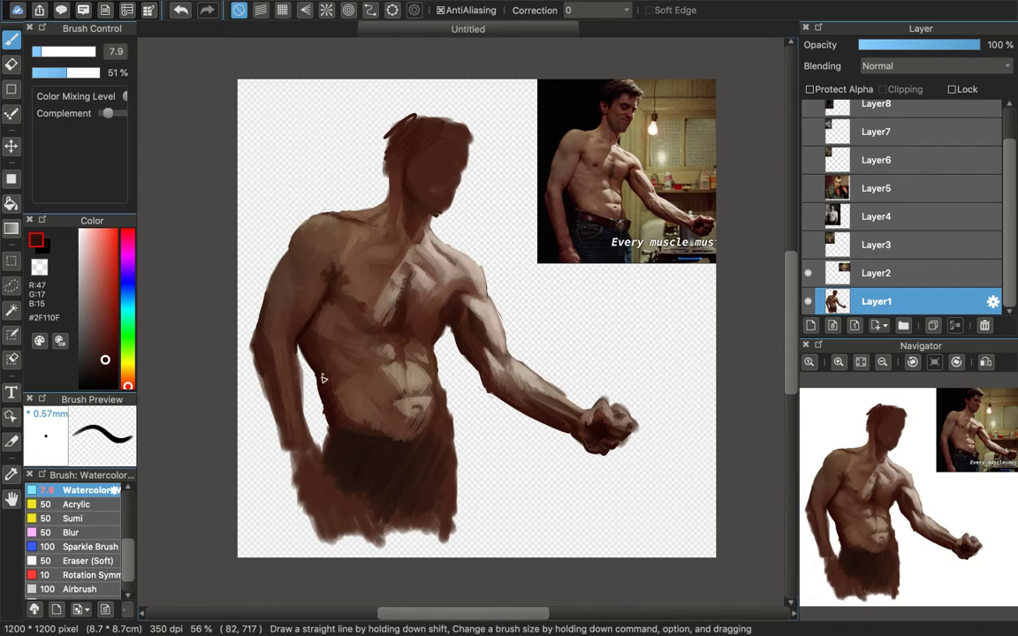
{"action": "left_click", "coordinate": [408, 176], "text": "alt"}
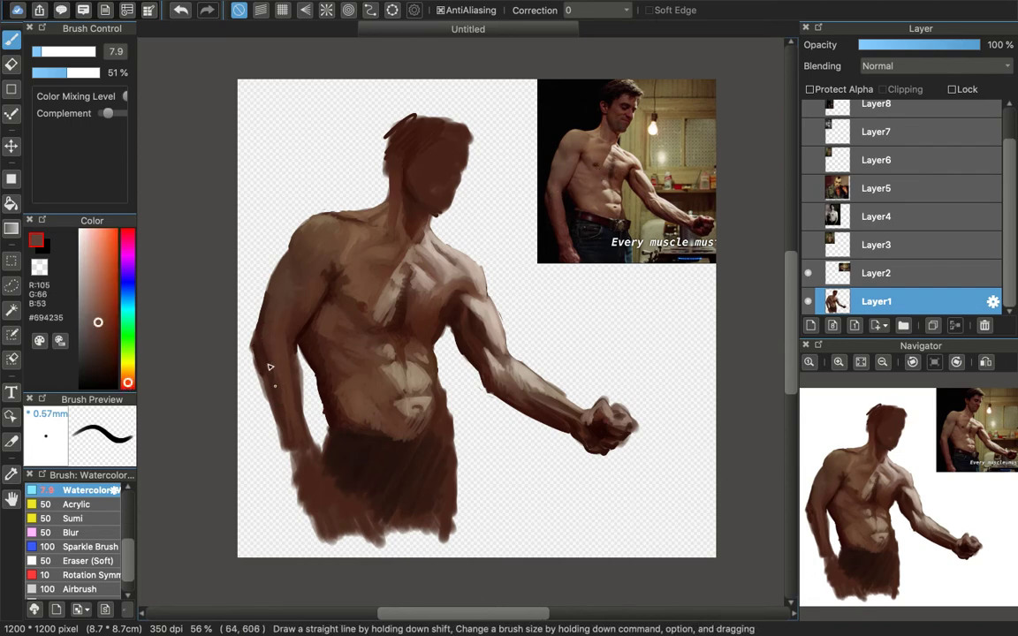
{"action": "left_click", "coordinate": [567, 202], "text": "alt"}
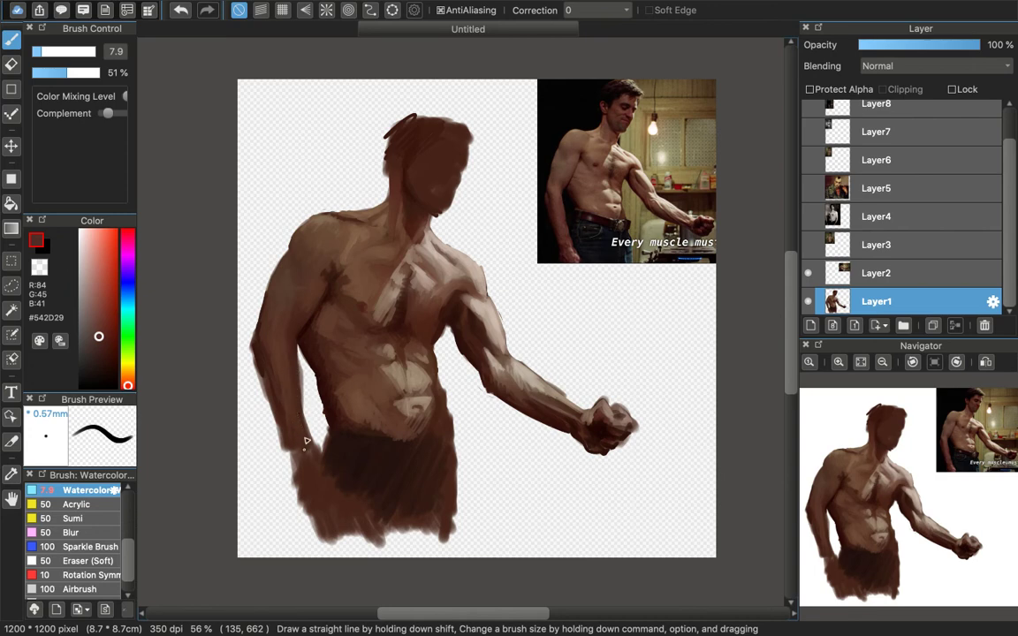
{"action": "left_click", "coordinate": [565, 223], "text": "alt"}
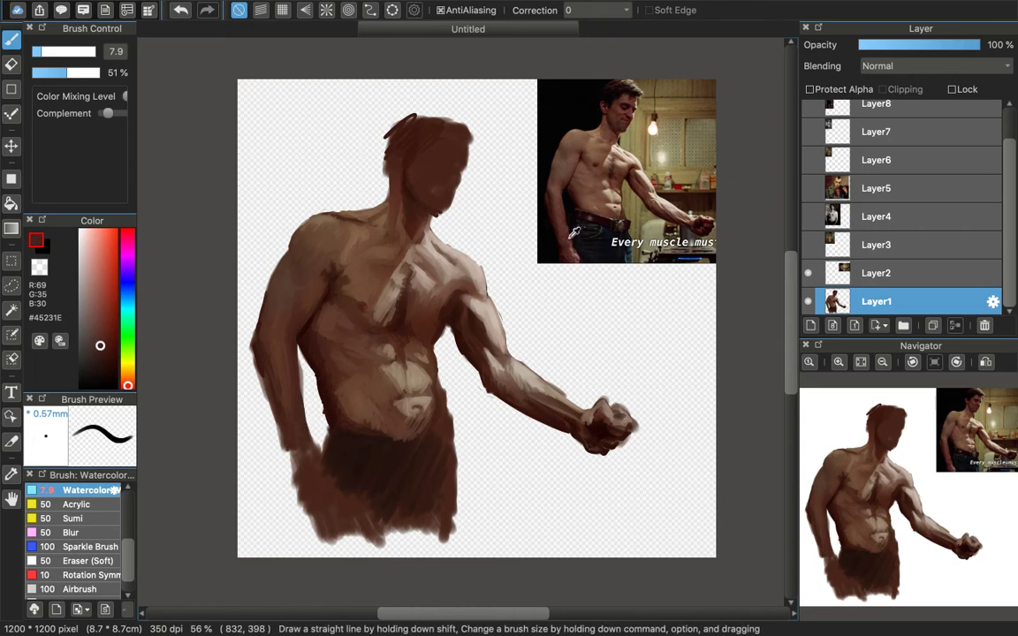
Step: Extend the lowered wrist with #552525 and darken the forearm's outer edge down to the hand with #2F0D0B
{"action": "left_click", "coordinate": [265, 392], "text": "alt"}
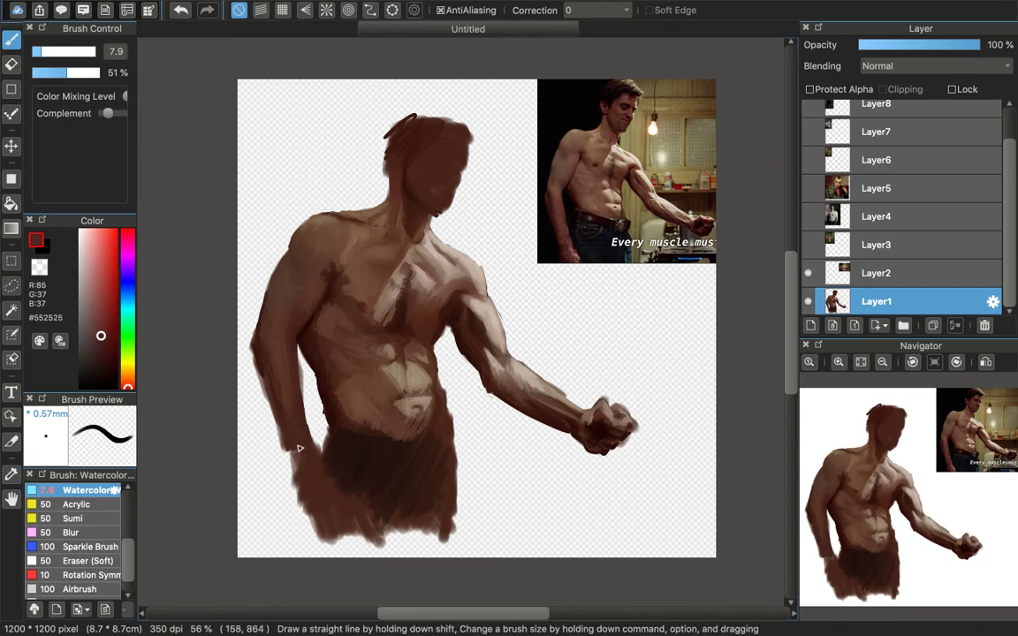
{"action": "left_click_drag", "start_coordinate": [295, 450], "coordinate": [293, 470]}
{"action": "left_click", "coordinate": [553, 207], "text": "alt"}
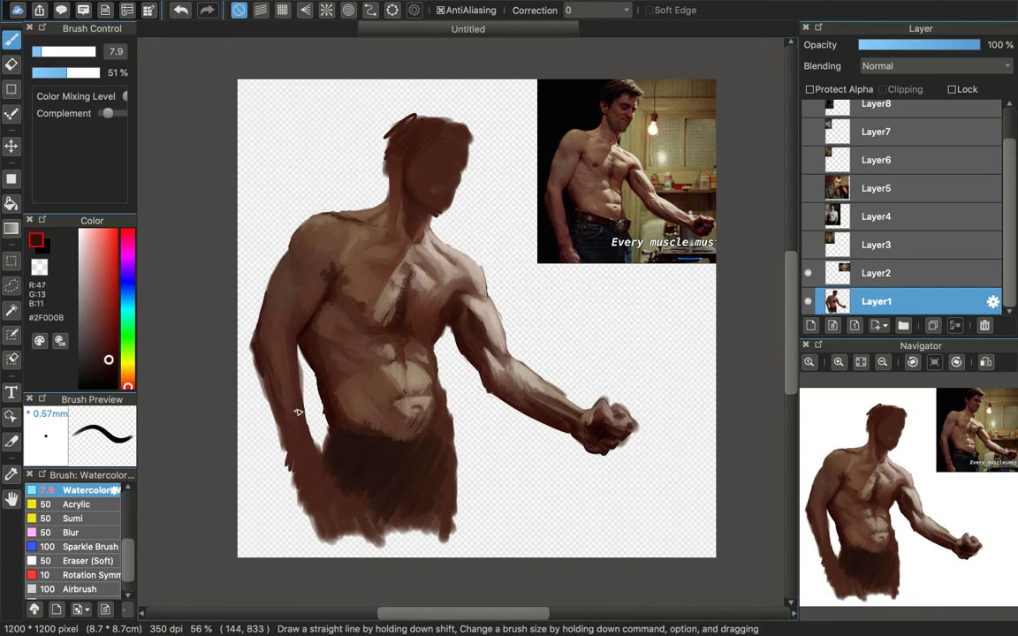
{"action": "mouse_move", "coordinate": [273, 409]}
{"action": "left_mouse_down"}
{"action": "mouse_move", "coordinate": [288, 455]}
{"action": "mouse_move", "coordinate": [261, 379]}
{"action": "mouse_move", "coordinate": [299, 469]}
{"action": "mouse_move", "coordinate": [291, 439]}
{"action": "mouse_move", "coordinate": [295, 480]}
{"action": "left_mouse_up"}
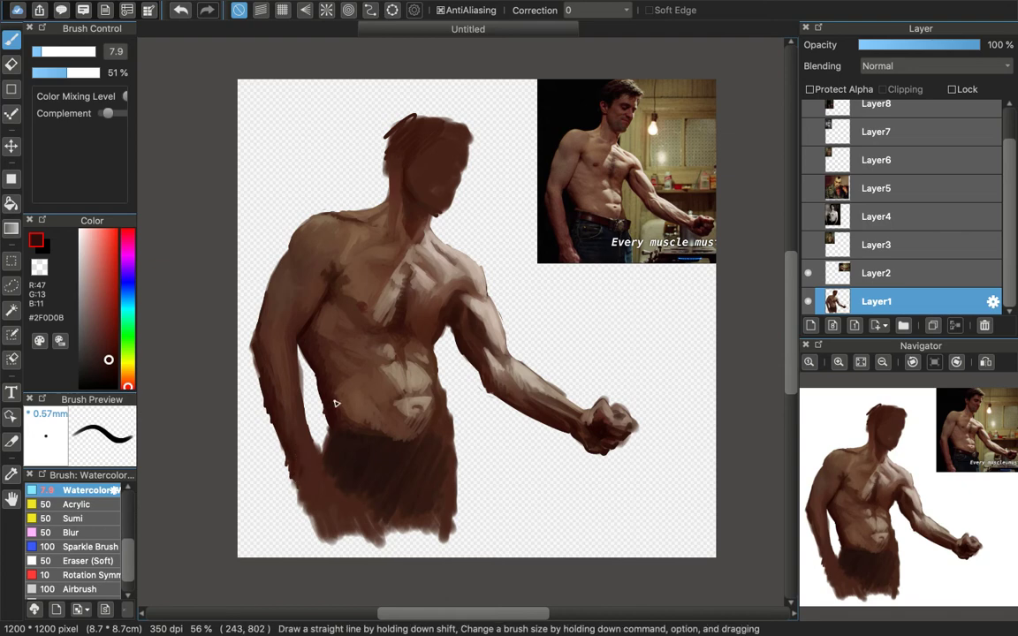
Step: Trim the outer contour of the lowered forearm and wrist with the eraser
{"action": "key", "text": "e"}
{"action": "left_click_drag", "start_coordinate": [267, 405], "coordinate": [289, 471]}
{"action": "key", "text": "b"}
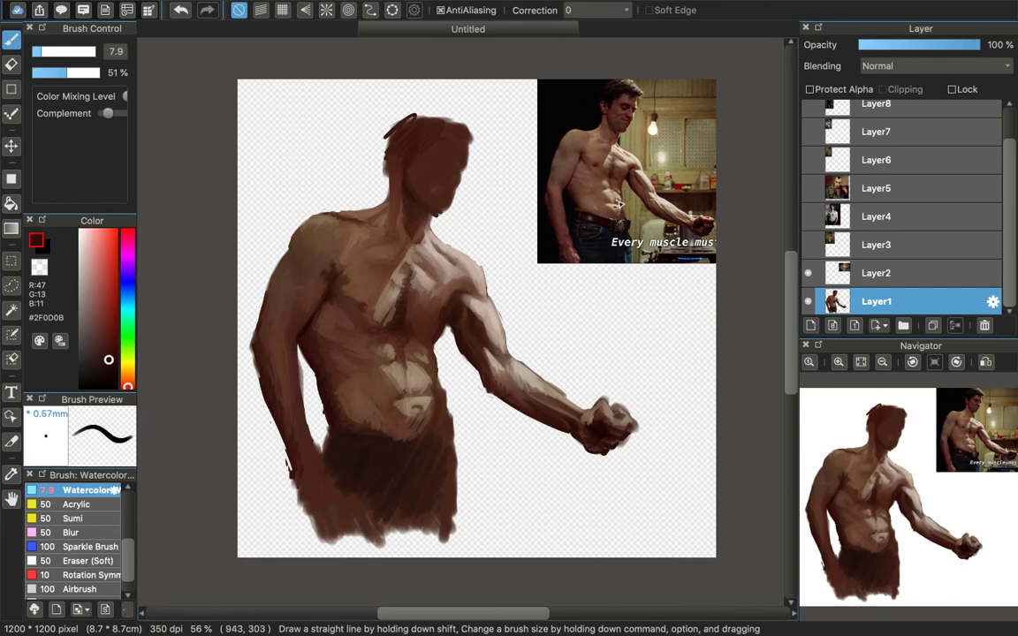
Step: Refine the abdomen with #714735 and #4E2217, and sample #CDB7A4 and #BFA28A for the torso and raised-shoulder highlights
{"action": "left_click", "coordinate": [561, 179], "text": "alt"}
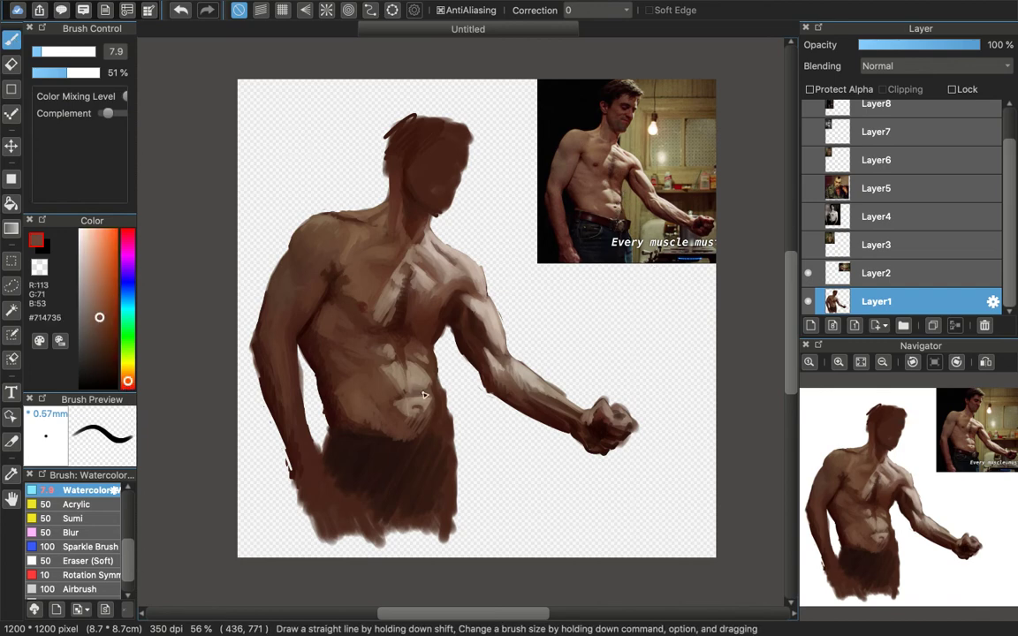
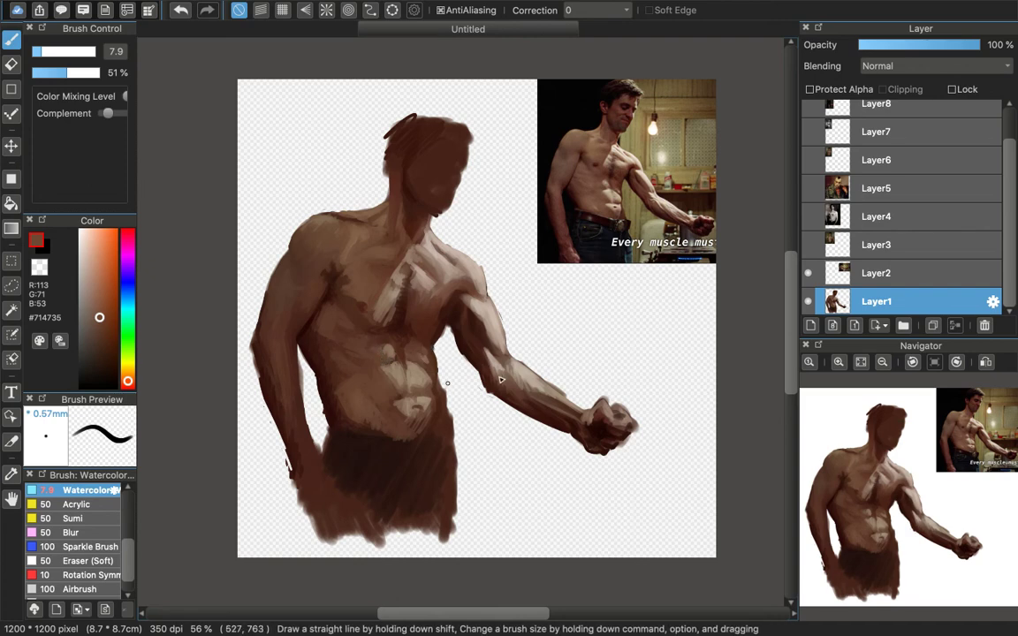
{"action": "left_click", "coordinate": [620, 188], "text": "alt"}
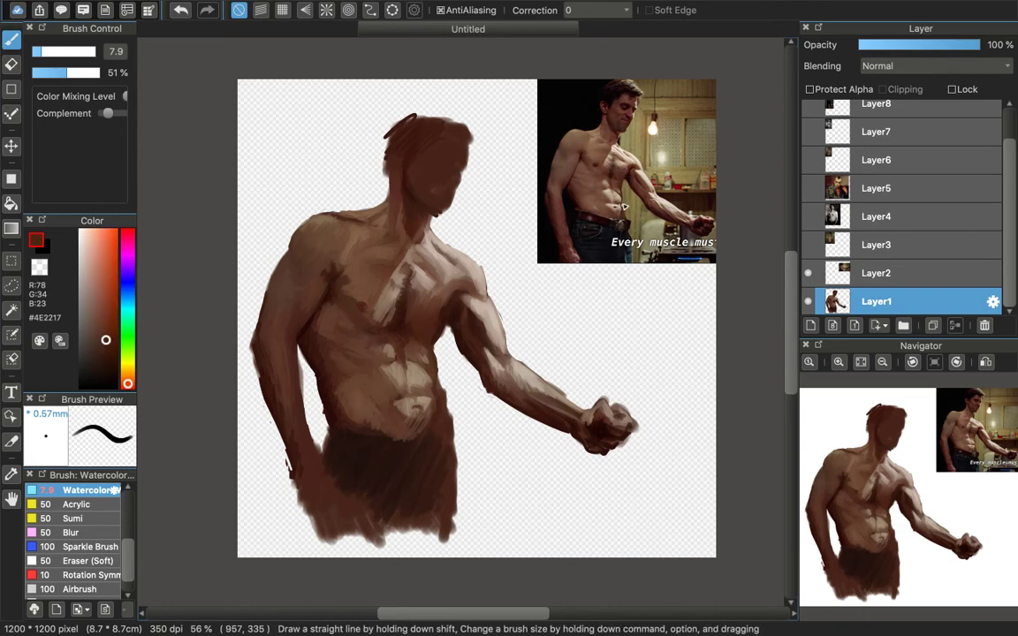
{"action": "left_click", "coordinate": [553, 191], "text": "alt"}
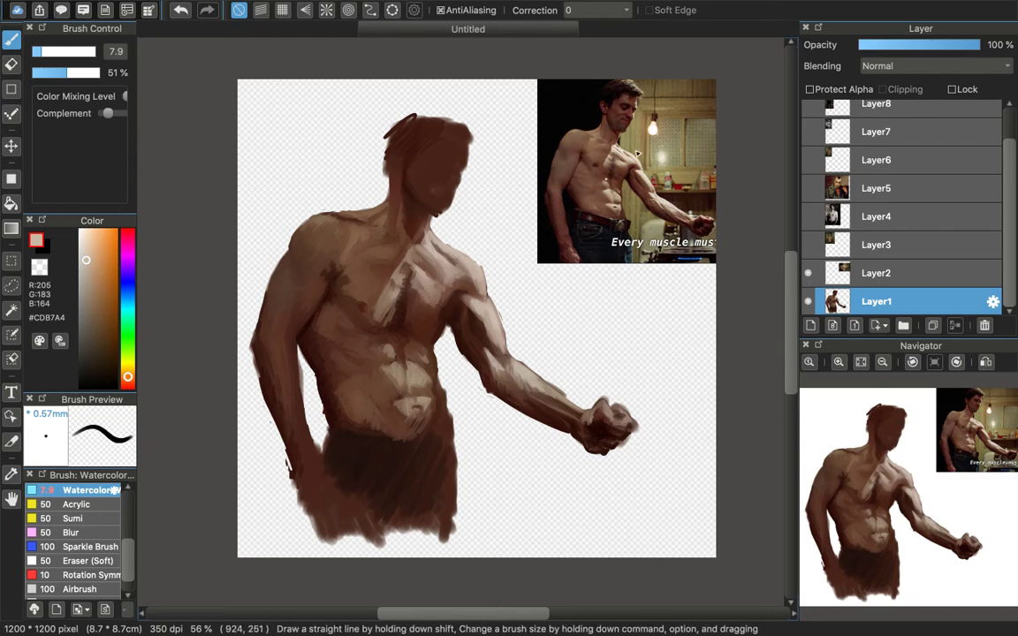
{"action": "left_click", "coordinate": [573, 141], "text": "alt"}
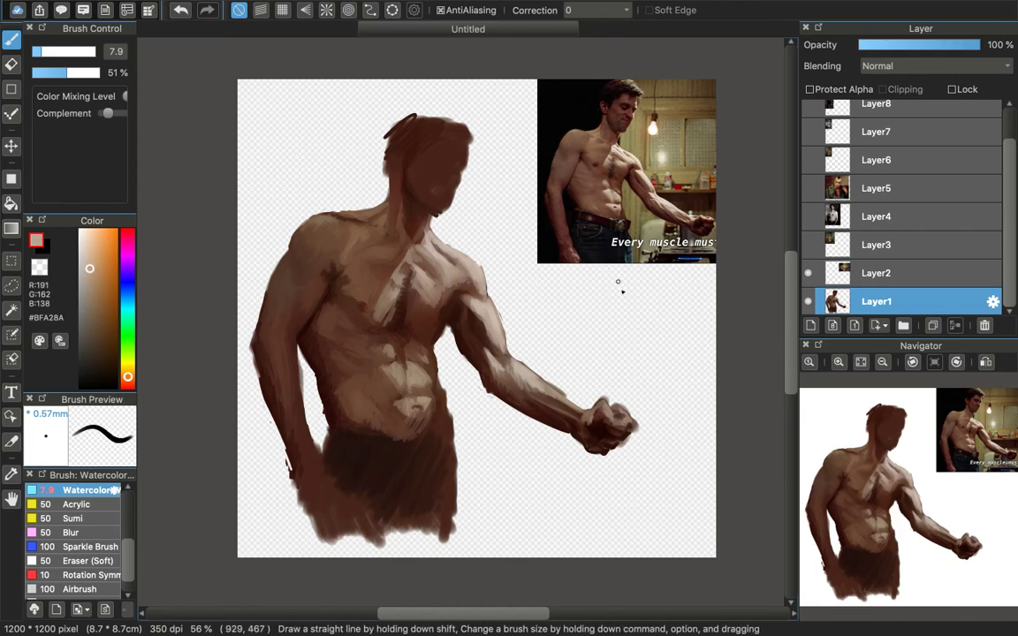
Step: Deepen the raised armpit with #592519 and blend the neck base and chest with #5D372E and #714C39
{"action": "left_click", "coordinate": [630, 166], "text": "alt"}
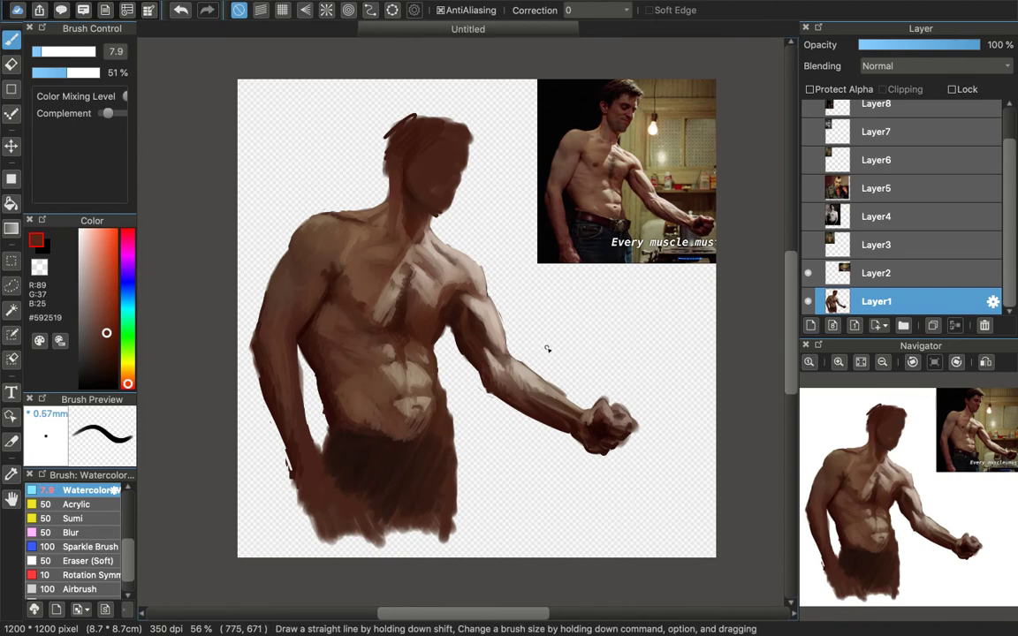
{"action": "left_click", "coordinate": [392, 249], "text": "alt"}
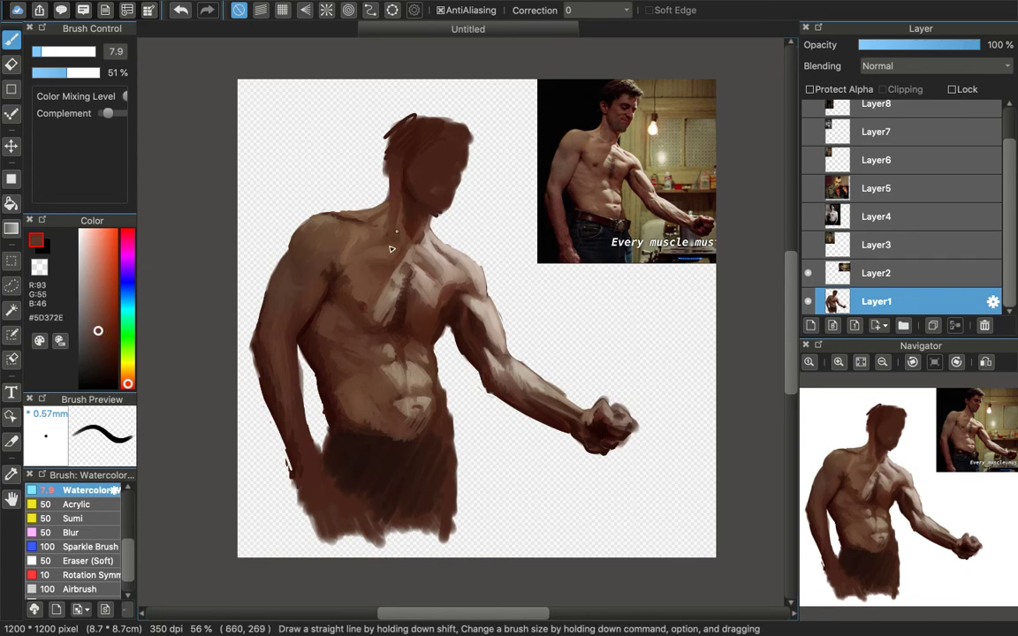
{"action": "left_click", "coordinate": [358, 288], "text": "alt"}
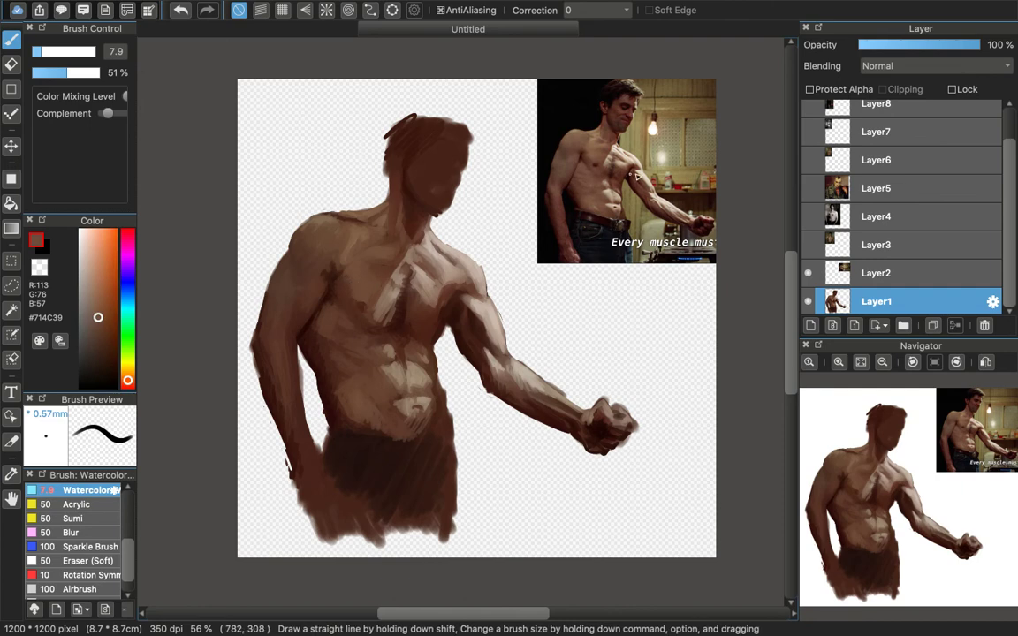
Step: Add the nipple on the shaded pectoral with #4B291C and blend the chest and sternum with #5C3727, #6B4332, #673C2E, #45220C and #68372B
{"action": "left_click", "coordinate": [587, 159], "text": "alt"}
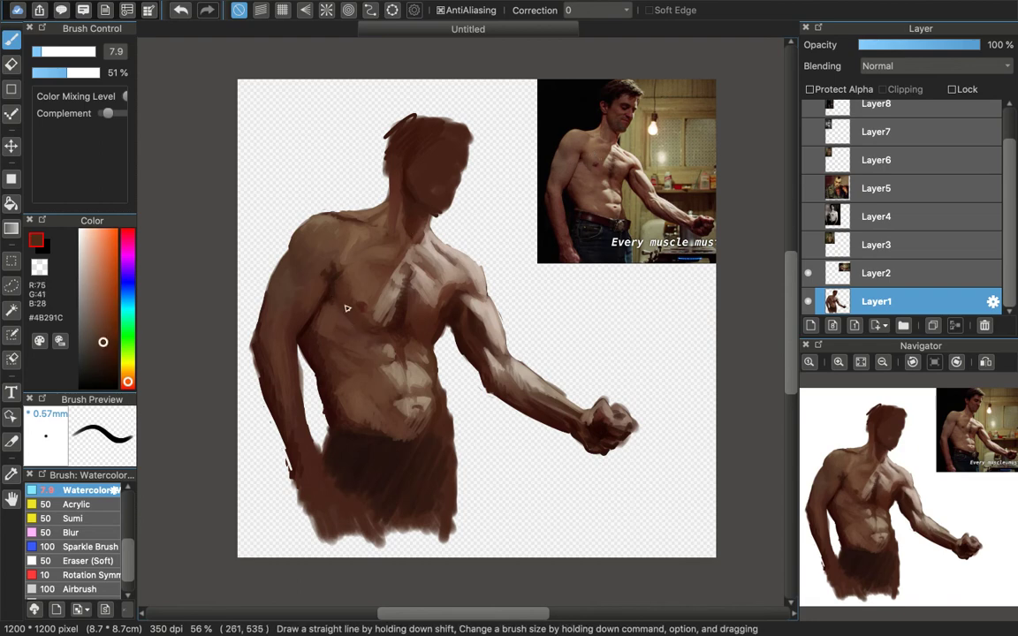
{"action": "left_click", "coordinate": [370, 321], "text": "alt"}
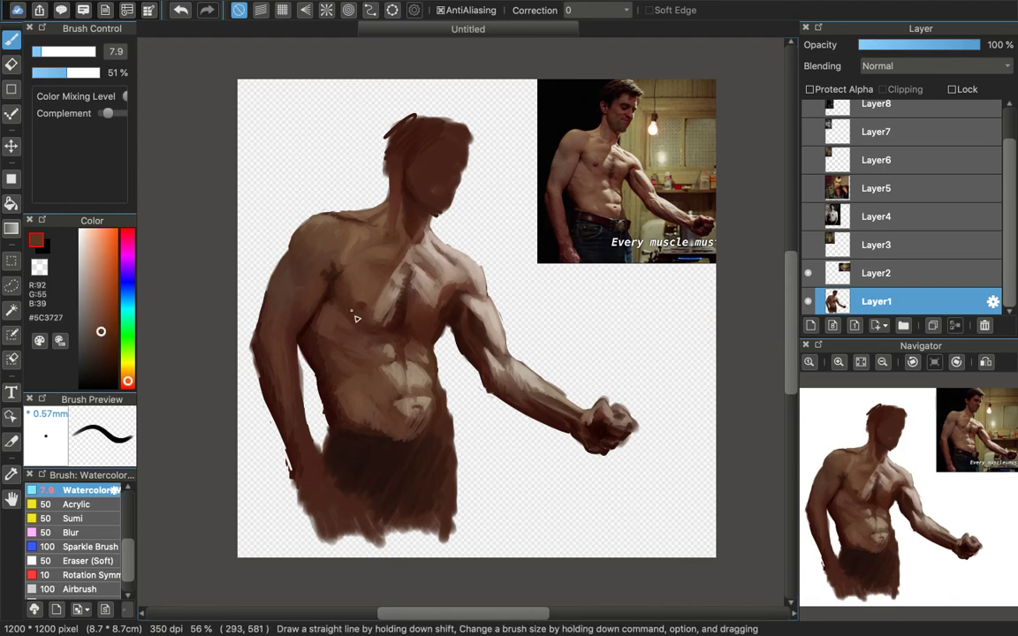
{"action": "left_click", "coordinate": [379, 271], "text": "alt"}
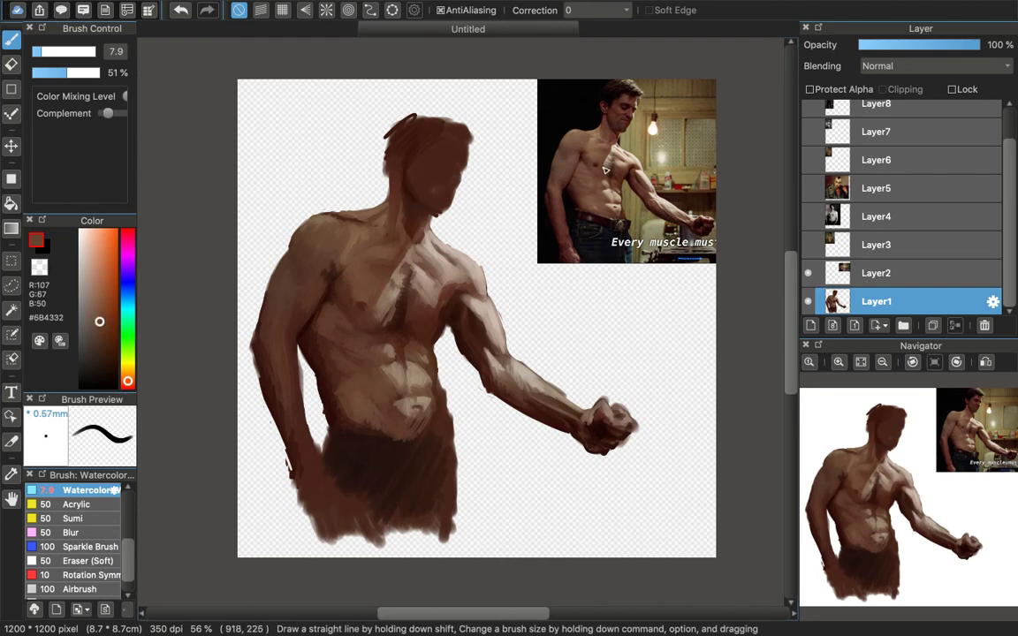
{"action": "left_click", "coordinate": [380, 303], "text": "alt"}
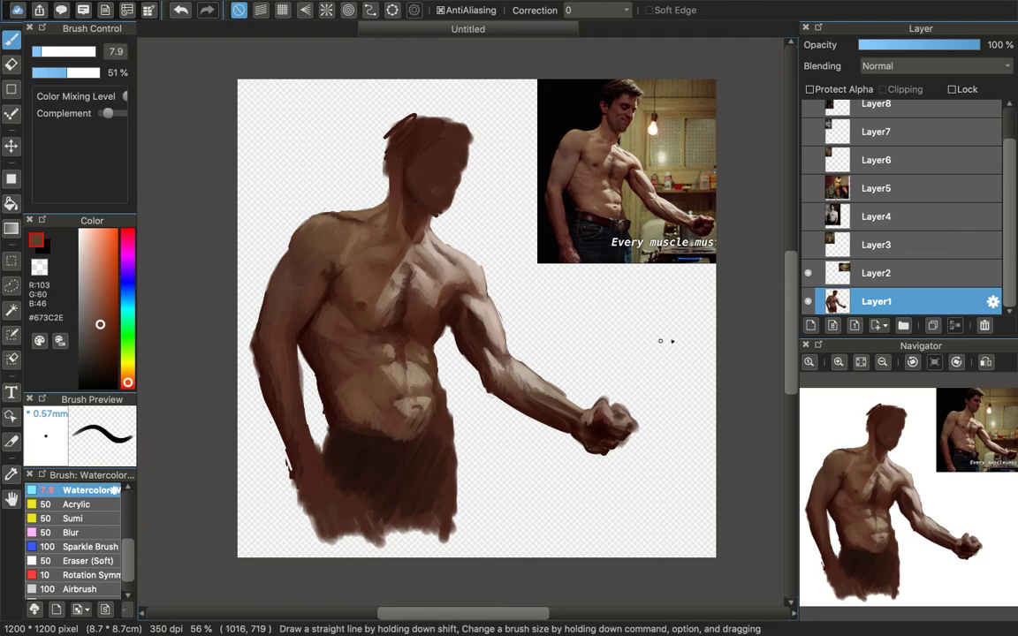
{"action": "left_click", "coordinate": [625, 185], "text": "alt"}
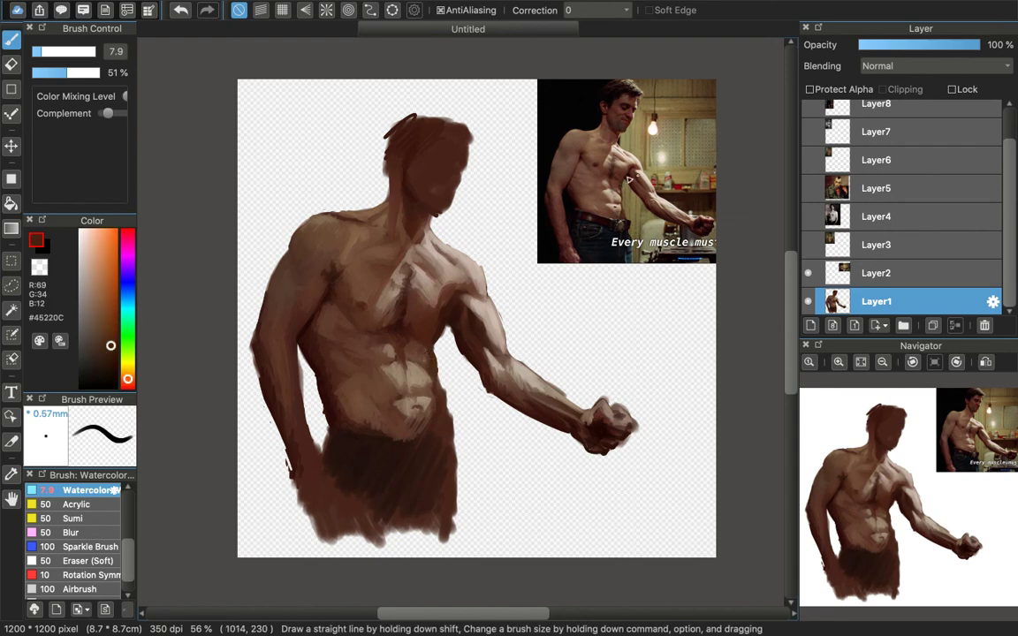
{"action": "left_click", "coordinate": [564, 173], "text": "alt"}
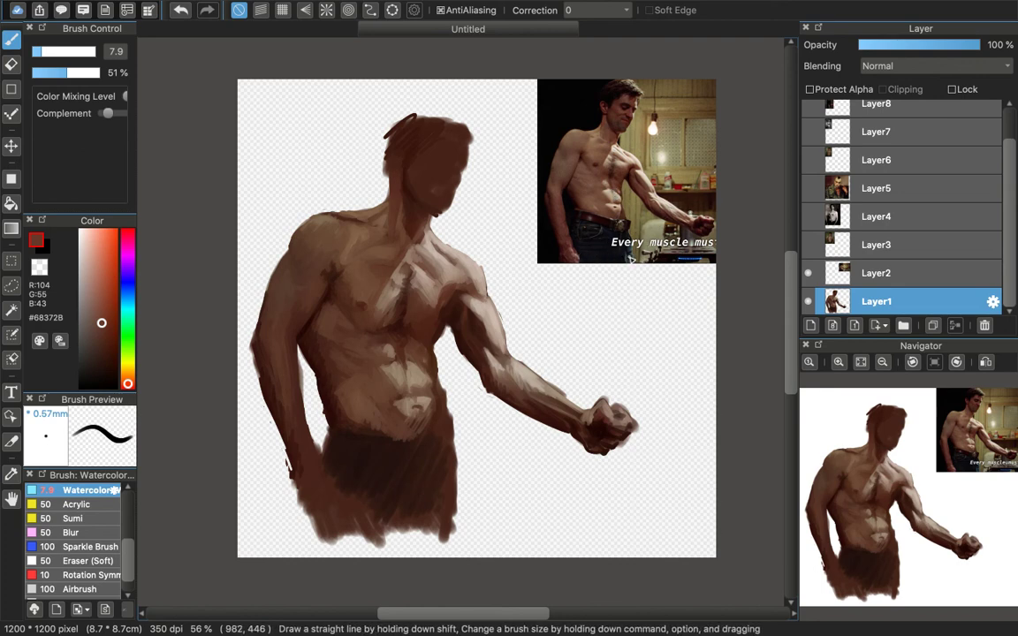
Step: Paint blue-grey #273439, sampled from the reference jeans, over the trousers on the raised-arm side
{"action": "left_click", "coordinate": [623, 261], "text": "alt"}
{"action": "left_click_drag", "start_coordinate": [449, 470], "coordinate": [456, 522]}
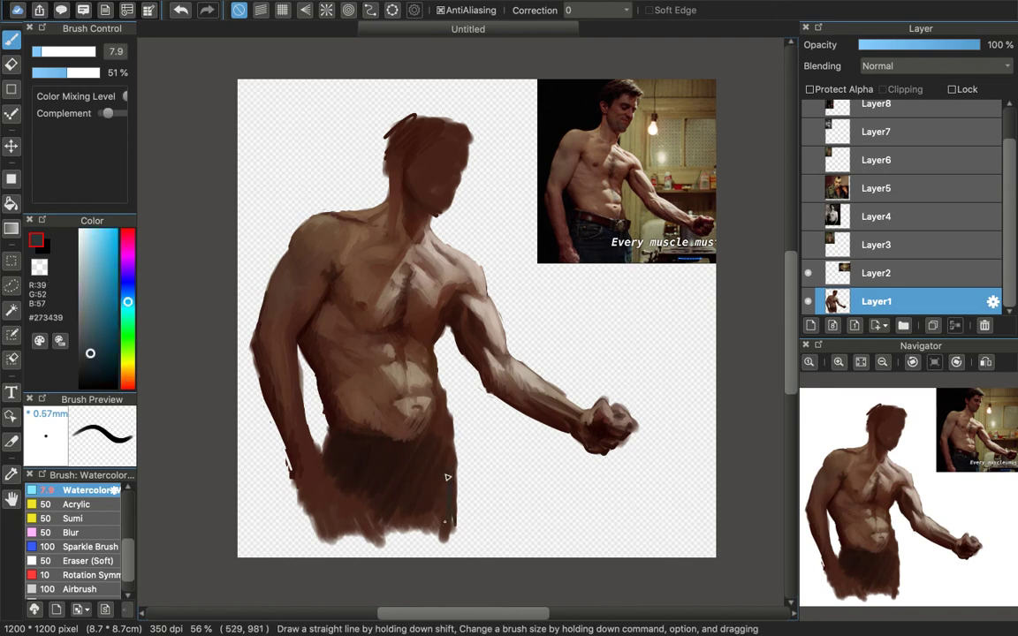
{"action": "mouse_move", "coordinate": [447, 474]}
{"action": "left_mouse_down"}
{"action": "mouse_move", "coordinate": [440, 526]}
{"action": "mouse_move", "coordinate": [423, 517]}
{"action": "left_mouse_up"}
{"action": "left_click_drag", "start_coordinate": [446, 452], "coordinate": [437, 486]}
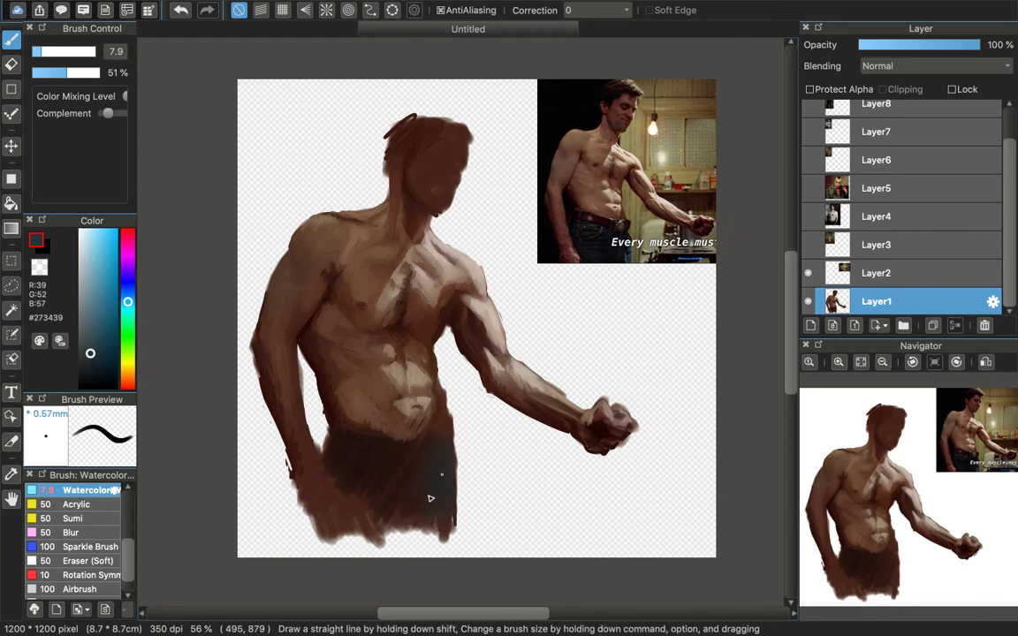
{"action": "left_click_drag", "start_coordinate": [419, 533], "coordinate": [451, 516]}
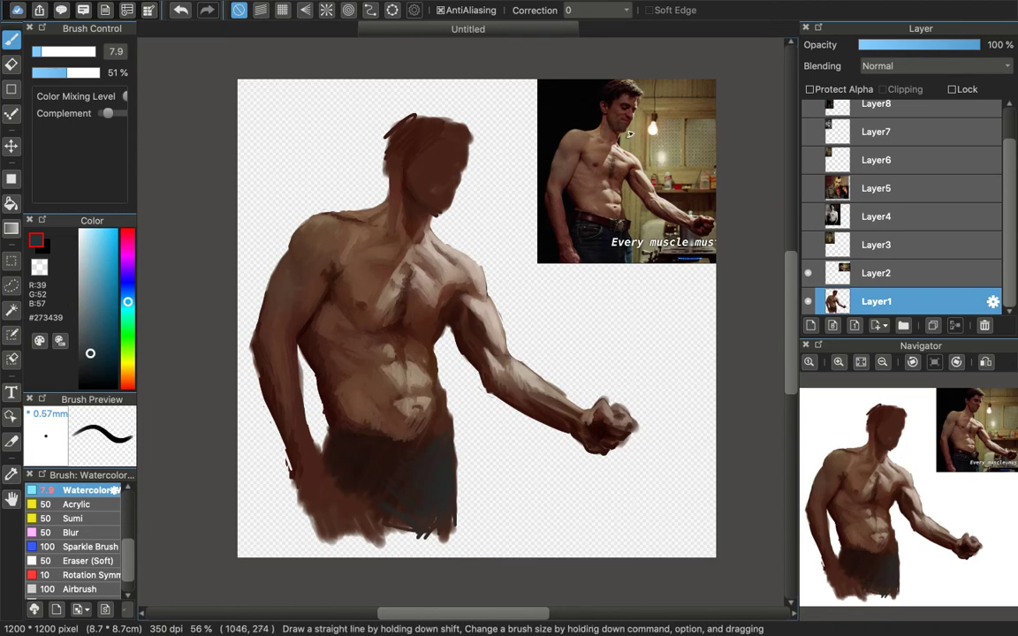
Step: Block in light and shadow planes on the face and jaw with #4B231B, #693829 and #442C26
{"action": "left_click", "coordinate": [421, 161], "text": "alt"}
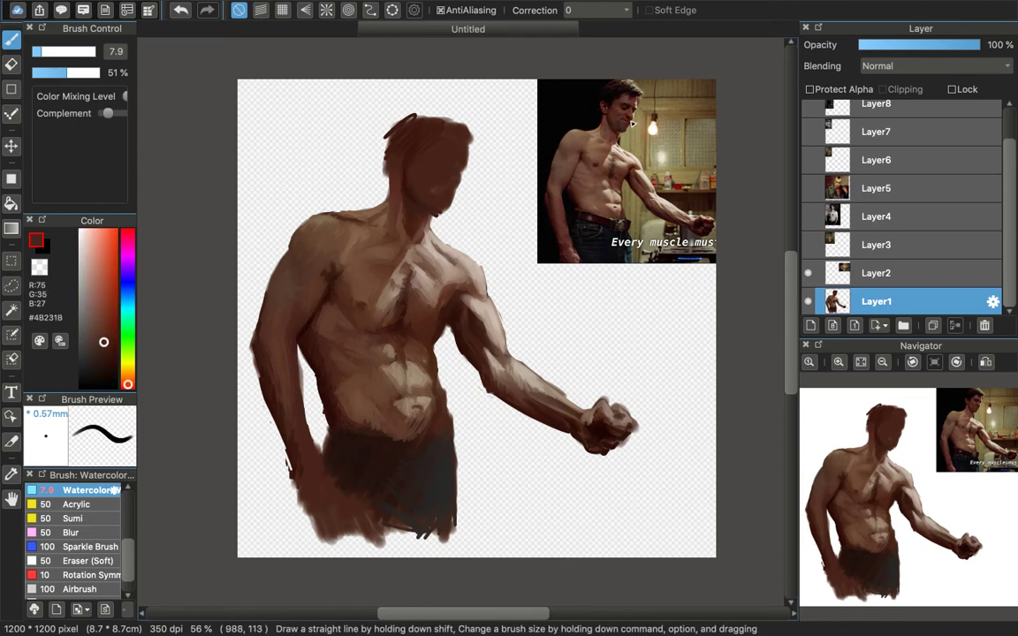
{"action": "left_click", "coordinate": [438, 156], "text": "alt"}
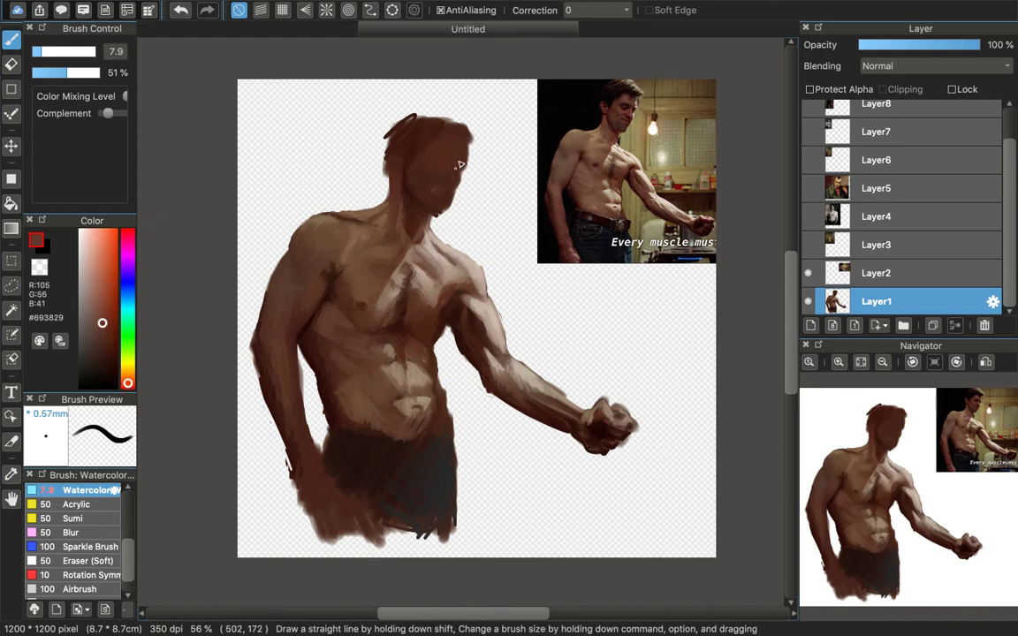
{"action": "left_click", "coordinate": [563, 112], "text": "alt"}
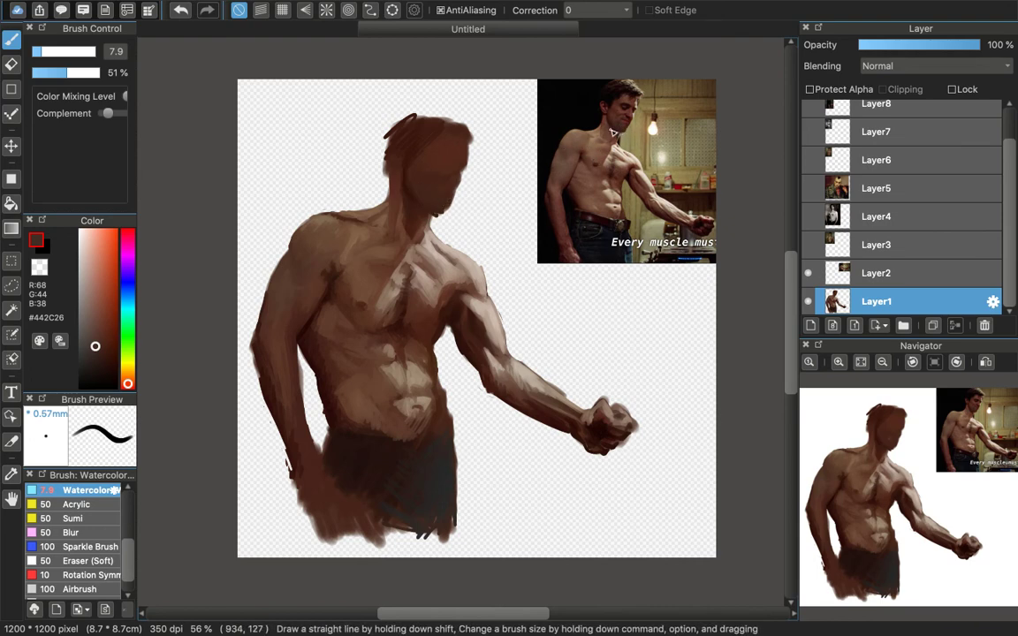
Step: Model the neck below the jaw with shadow #3E1C17 and sampled tones #633127 and #643F31
{"action": "left_click", "coordinate": [611, 126], "text": "alt"}
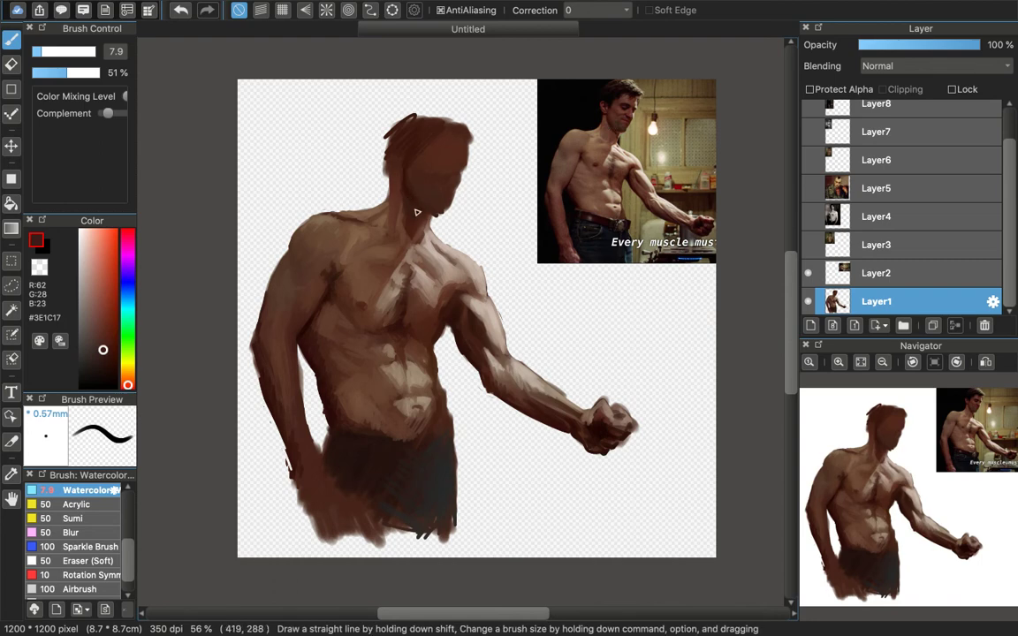
{"action": "left_click", "coordinate": [615, 141], "text": "alt"}
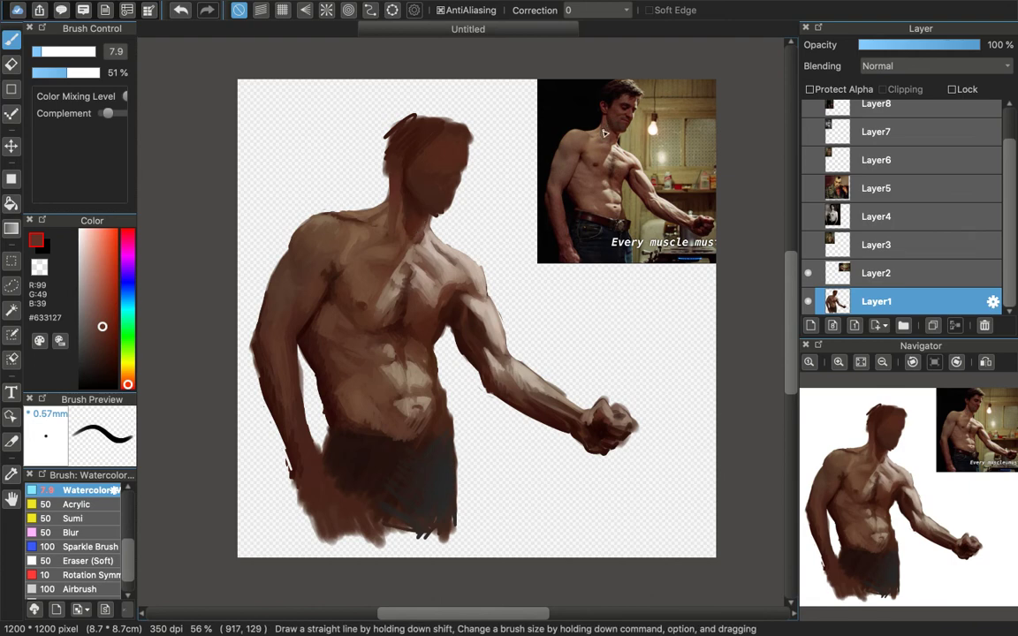
{"action": "left_click", "coordinate": [546, 117], "text": "alt"}
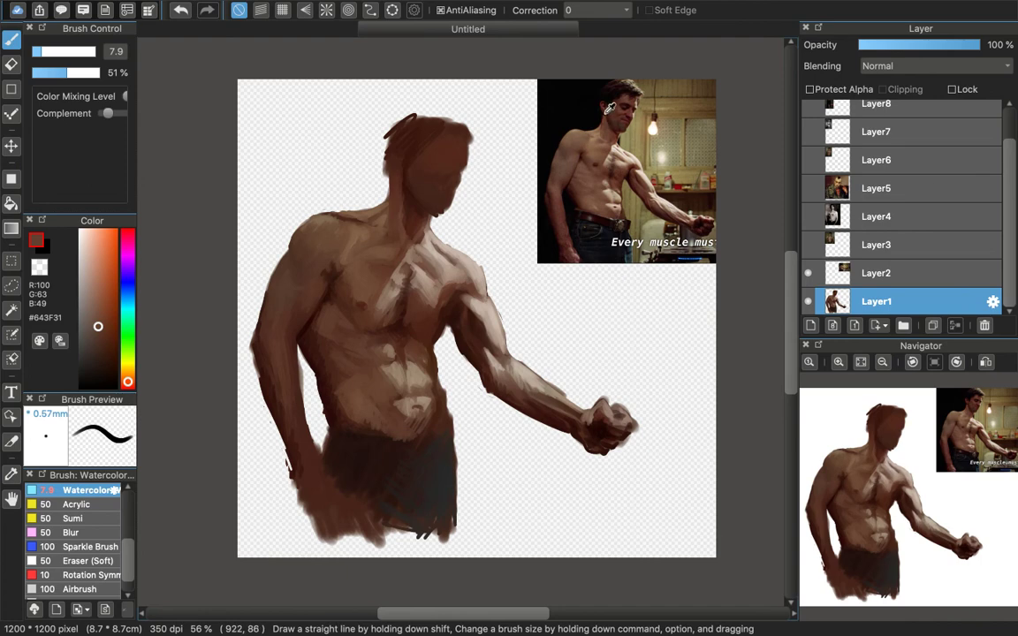
Step: Paint the hair along the side and crown of the head with dark tones #3A0D0C and #0C0307 sampled from the reference
{"action": "left_click", "coordinate": [546, 97], "text": "alt"}
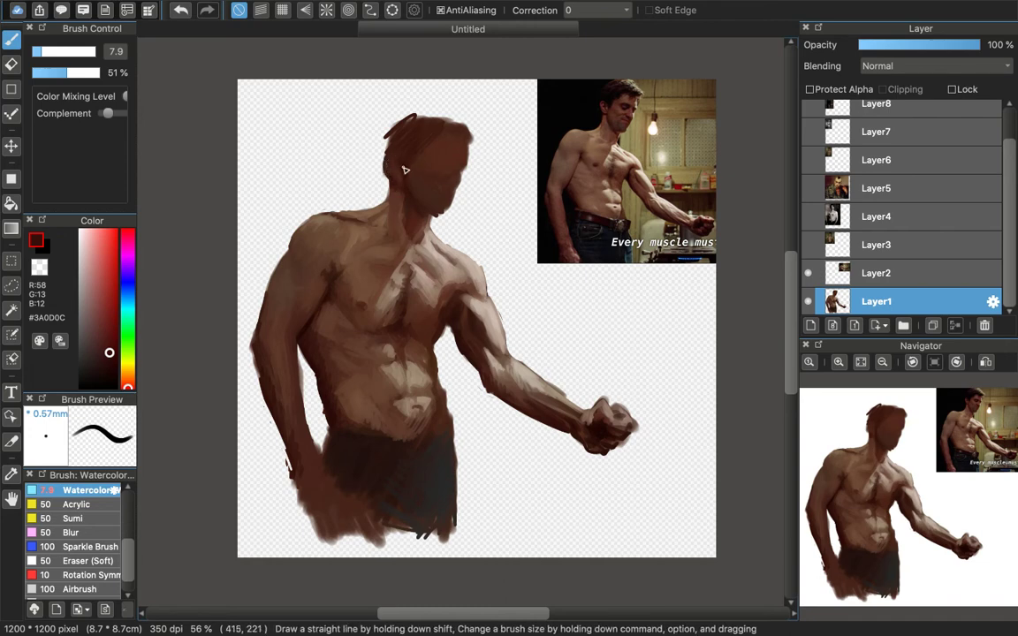
{"action": "left_click", "coordinate": [618, 90], "text": "alt"}
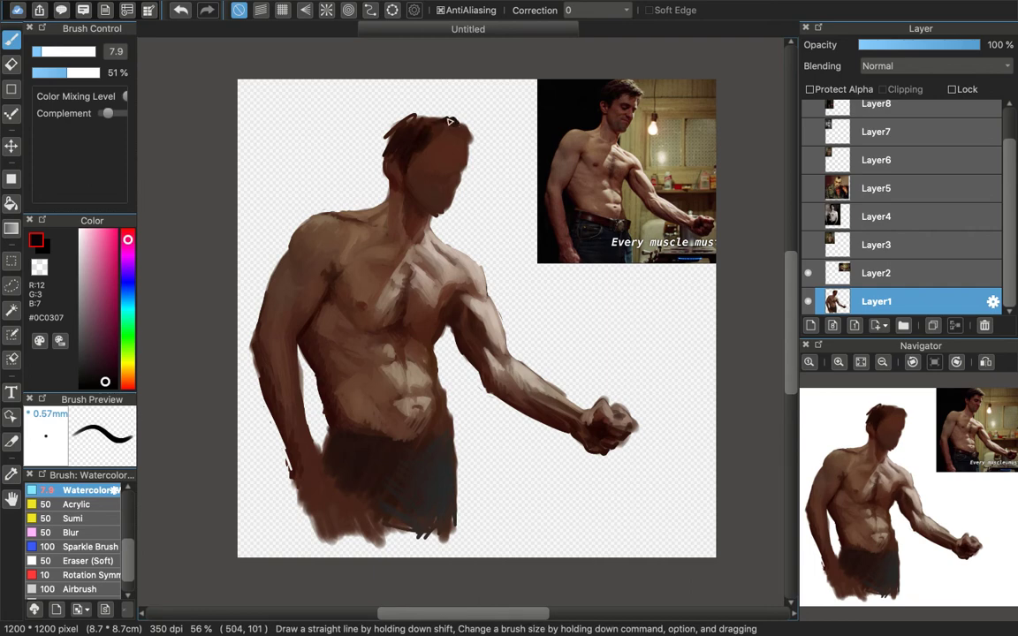
{"action": "mouse_move", "coordinate": [454, 116]}
{"action": "left_mouse_down"}
{"action": "mouse_move", "coordinate": [476, 138]}
{"action": "mouse_move", "coordinate": [415, 115]}
{"action": "mouse_move", "coordinate": [445, 111]}
{"action": "mouse_move", "coordinate": [411, 130]}
{"action": "left_mouse_up"}
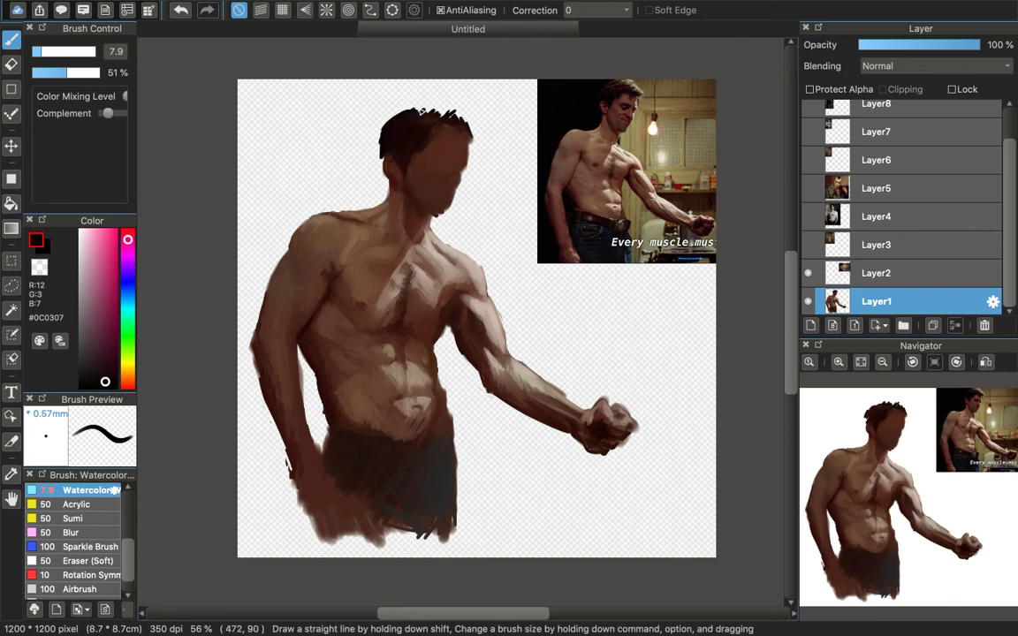
{"action": "left_click_drag", "start_coordinate": [424, 105], "coordinate": [454, 114]}
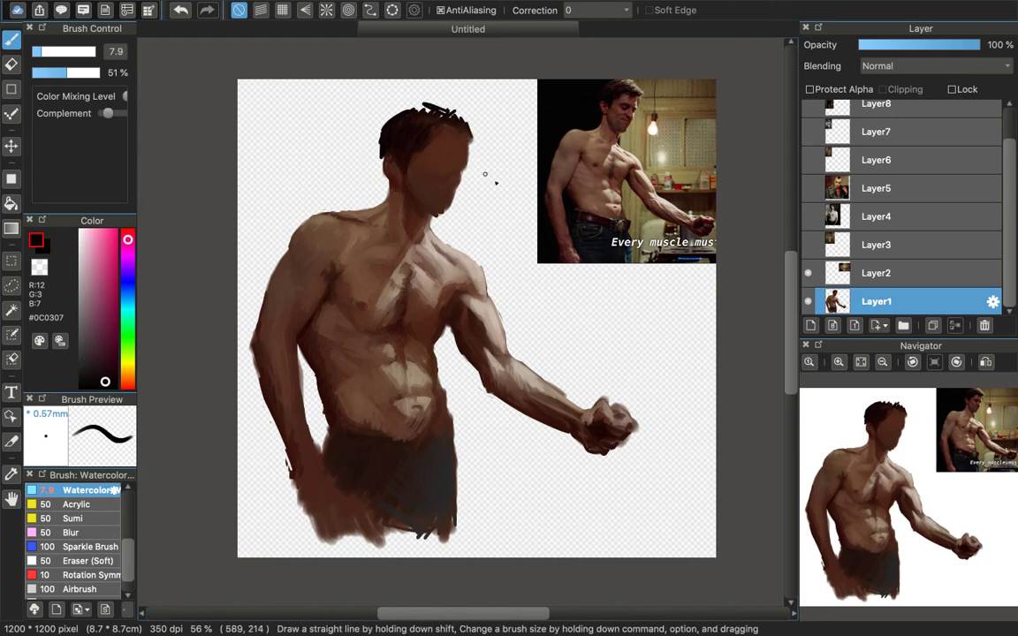
{"action": "key", "text": "e"}
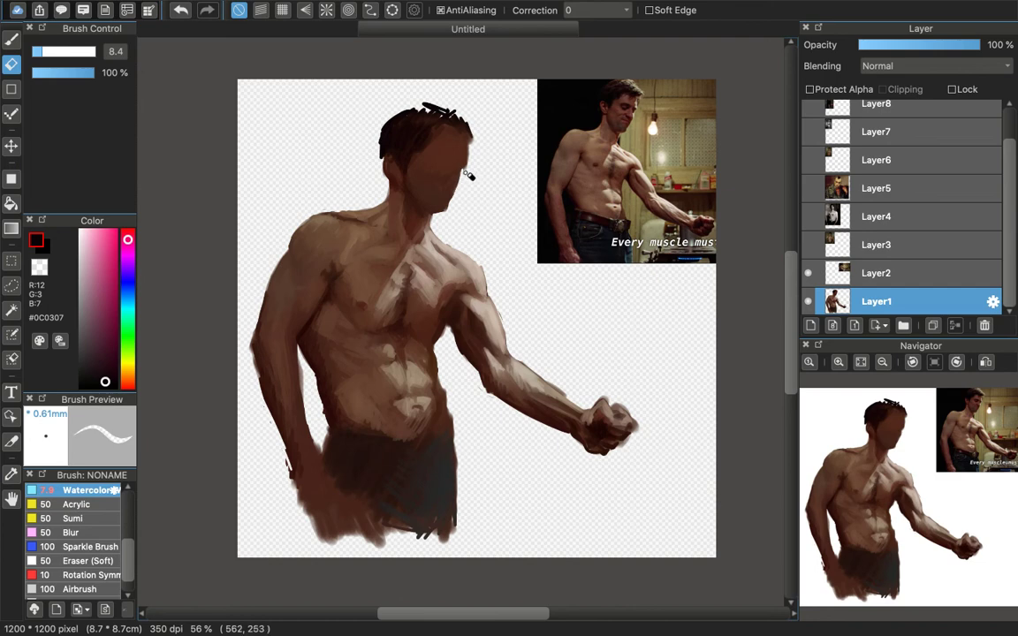
{"action": "left_click", "coordinate": [465, 147], "text": "alt"}
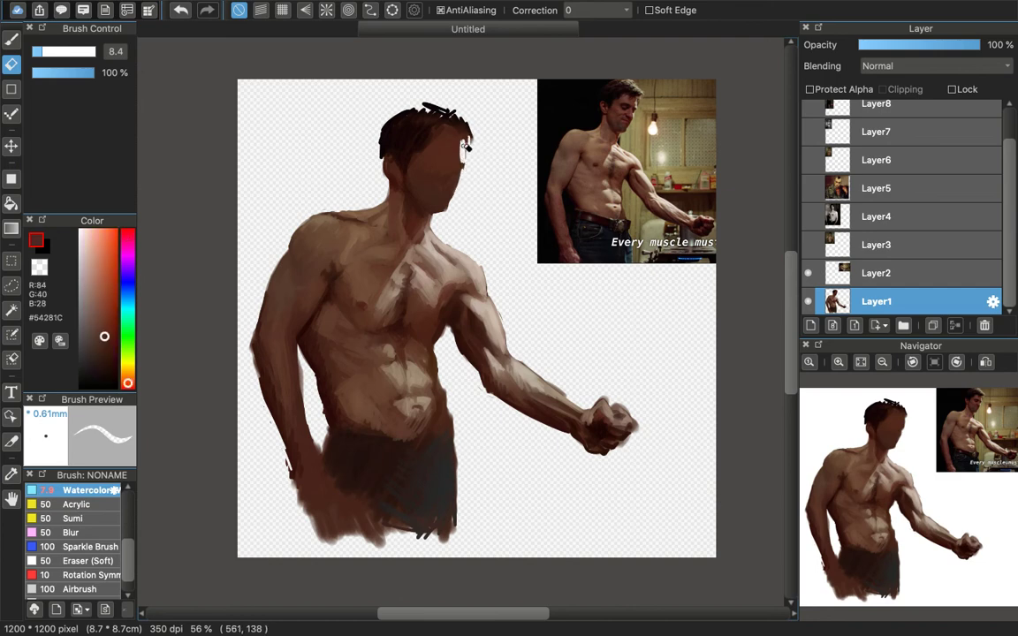
{"action": "key", "text": "b"}
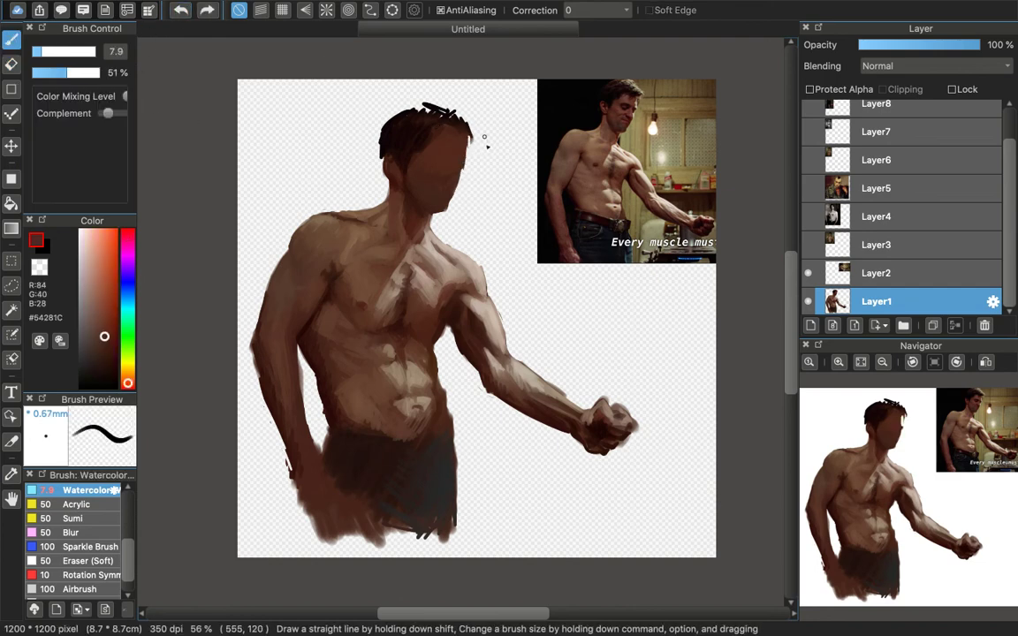
Step: Block in the lit plane of the forehead with light beige #B5A488 sampled from the reference face
{"action": "left_click", "coordinate": [636, 104], "text": "alt"}
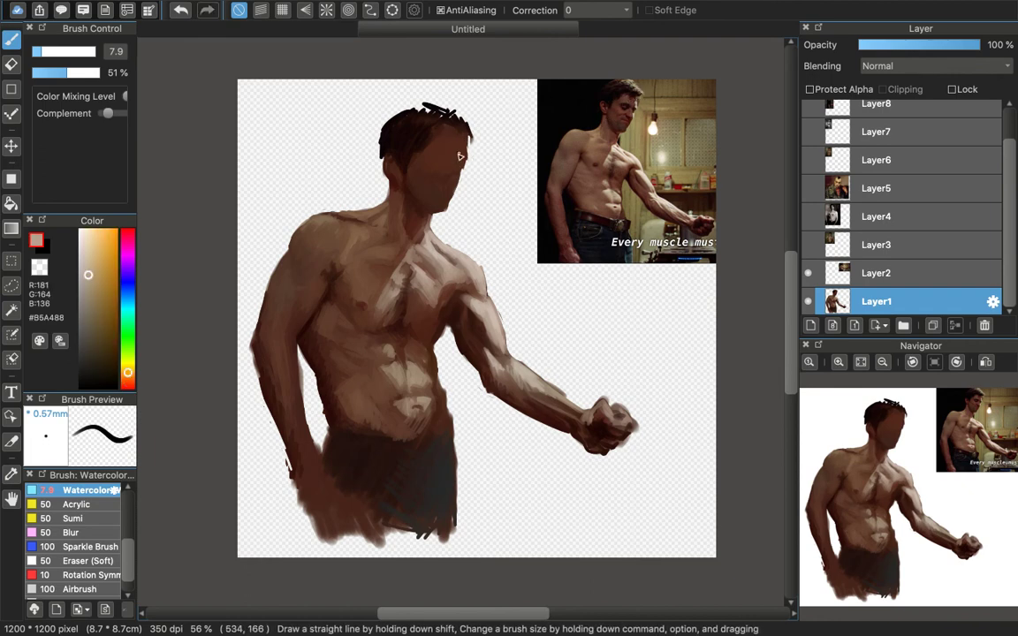
{"action": "left_click_drag", "start_coordinate": [459, 142], "coordinate": [461, 152]}
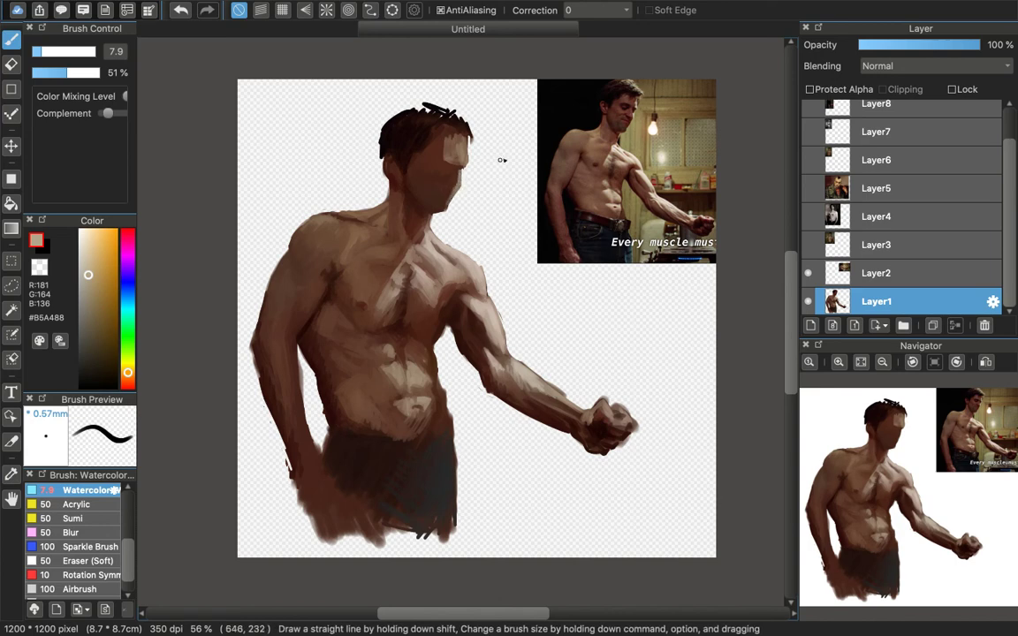
{"action": "key", "text": "e"}
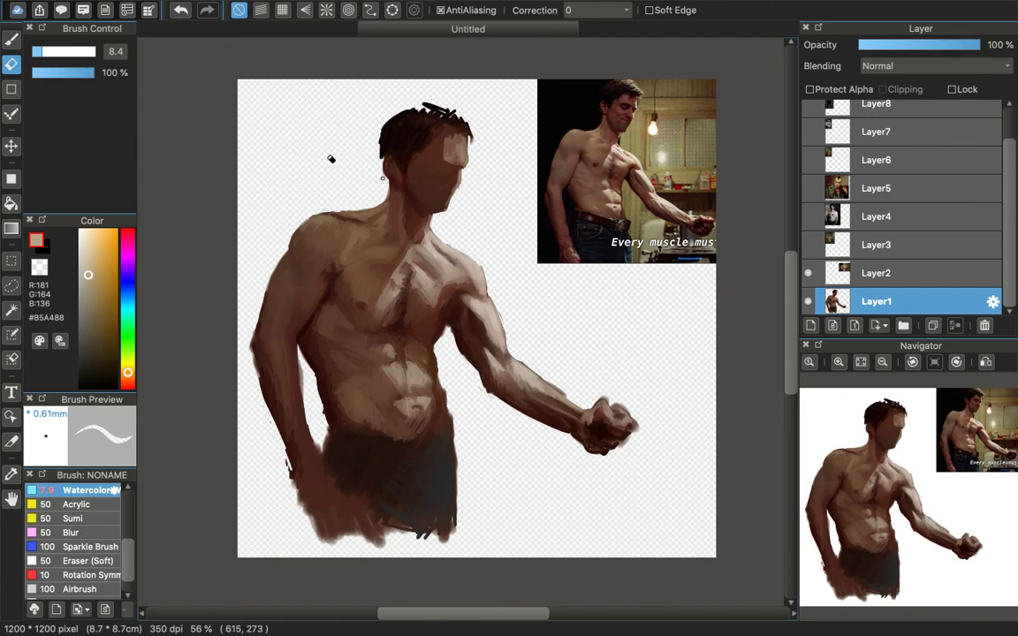
{"action": "key", "text": "b"}
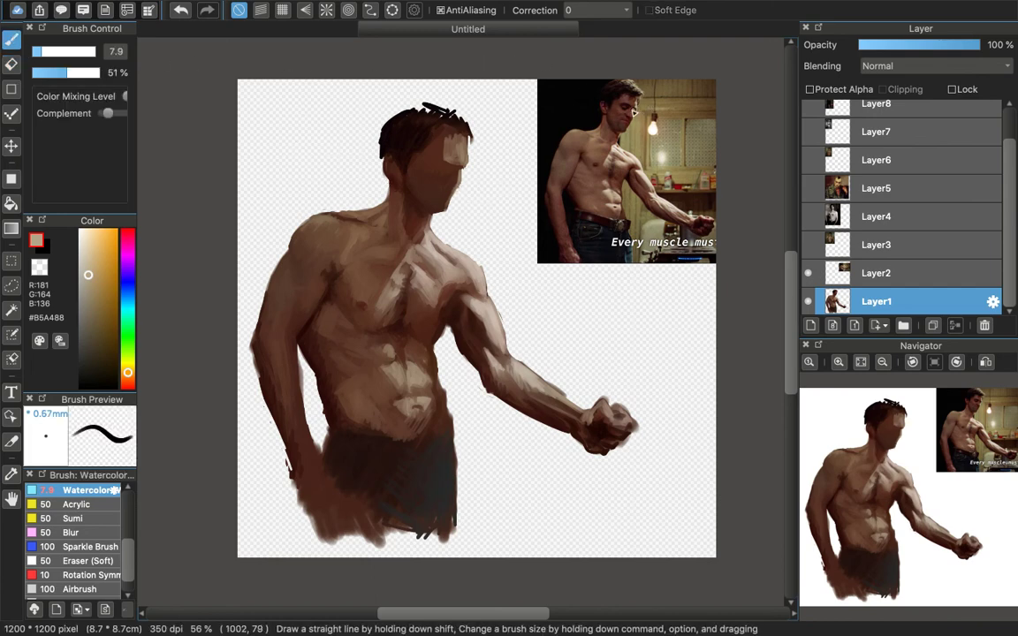
Step: Paint the brow and eye-socket shadows with sampled dark browns #33110F and #240A06
{"action": "right_click", "coordinate": [636, 108]}
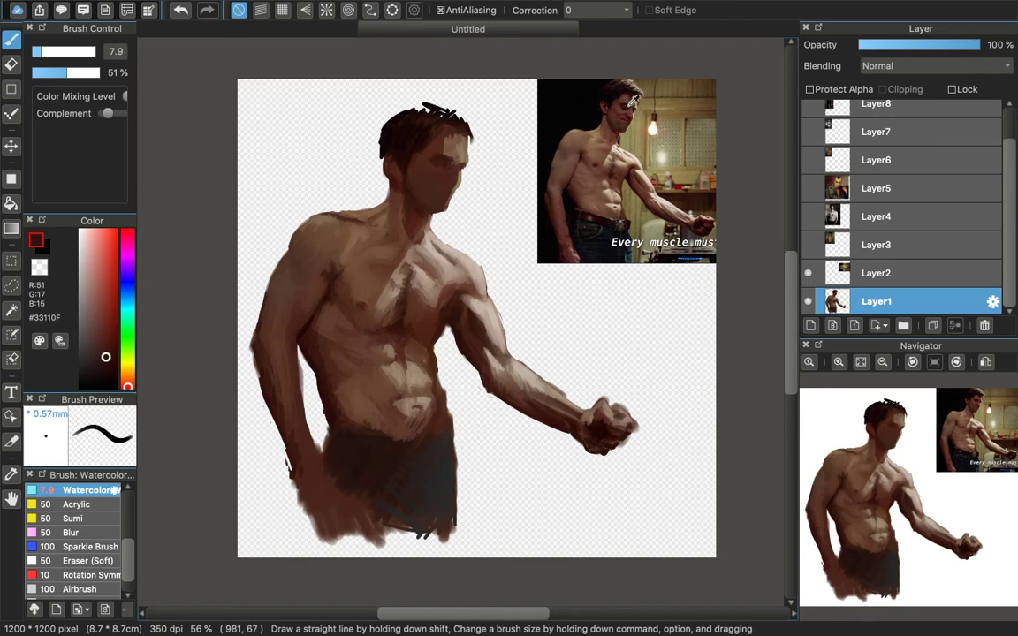
{"action": "left_click", "coordinate": [629, 101], "text": "alt"}
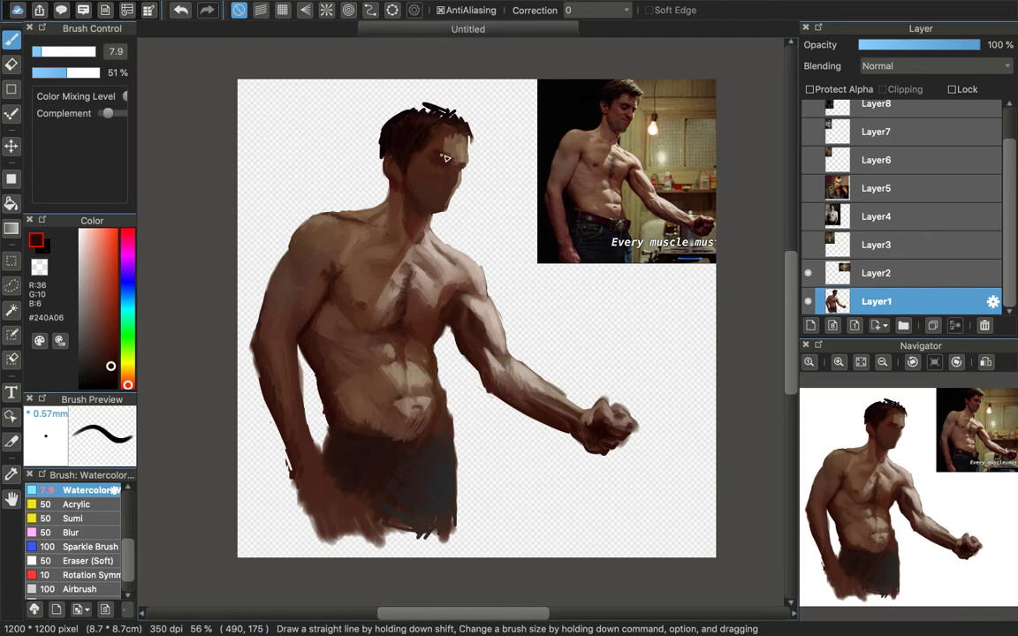
{"action": "mouse_move", "coordinate": [449, 158]}
{"action": "left_mouse_down"}
{"action": "mouse_move", "coordinate": [438, 155]}
{"action": "mouse_move", "coordinate": [452, 160]}
{"action": "left_mouse_up"}
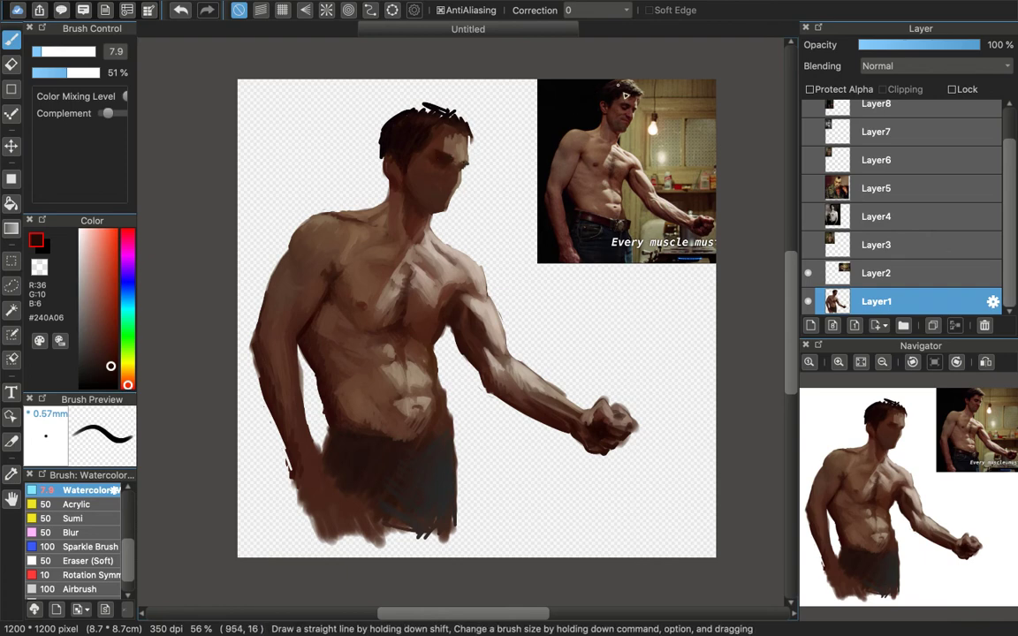
Step: Refine the lit forehead with #B4ABA3 and darken the hairline above it with #160A07
{"action": "left_click", "coordinate": [635, 105], "text": "alt"}
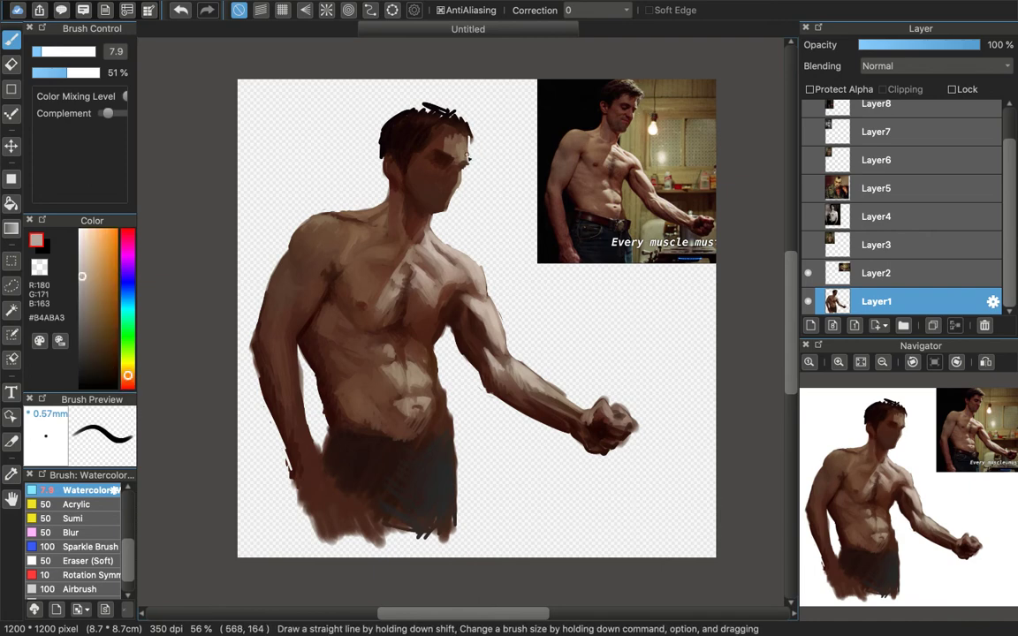
{"action": "left_click", "coordinate": [574, 86], "text": "alt"}
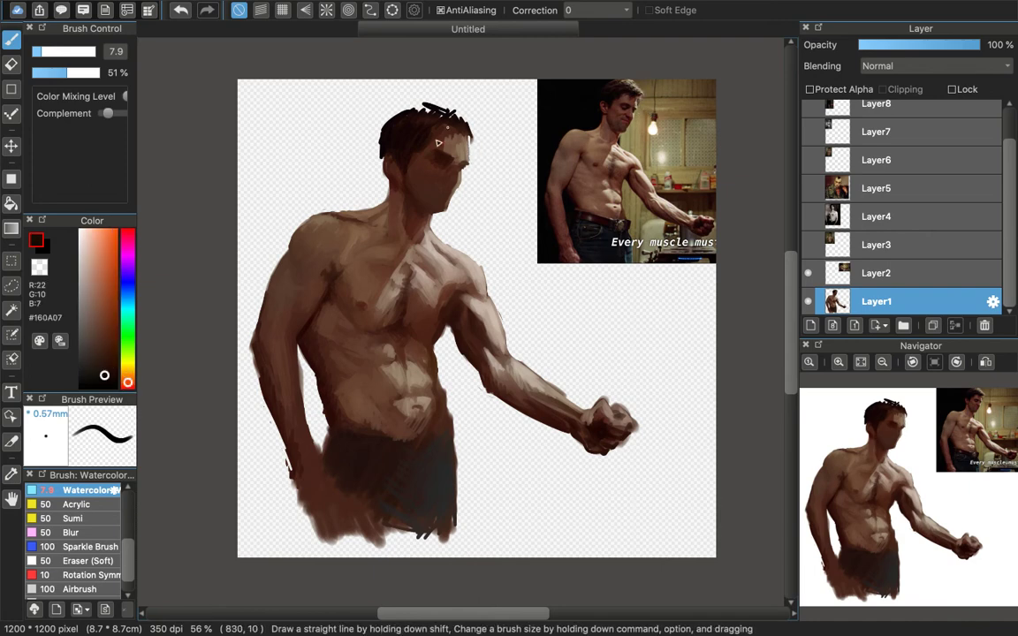
{"action": "mouse_move", "coordinate": [464, 134]}
{"action": "left_mouse_down"}
{"action": "mouse_move", "coordinate": [445, 146]}
{"action": "mouse_move", "coordinate": [428, 134]}
{"action": "left_mouse_up"}
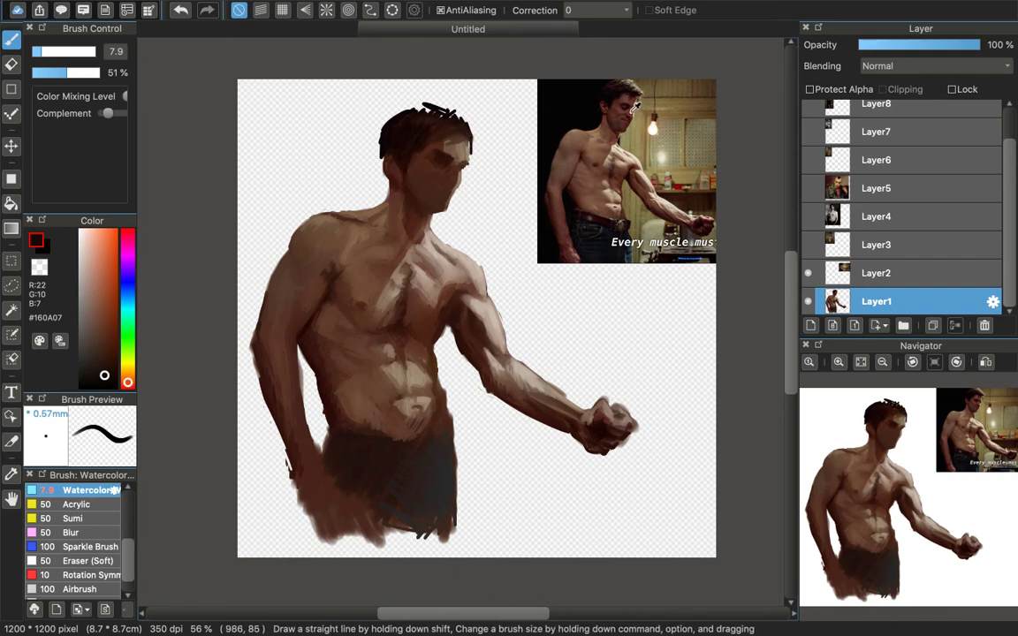
Step: Model the eye, nose and cheek areas with sampled tones #713E39, #673F36, #2A0909, #62362E and #432720
{"action": "left_click", "coordinate": [632, 113], "text": "alt"}
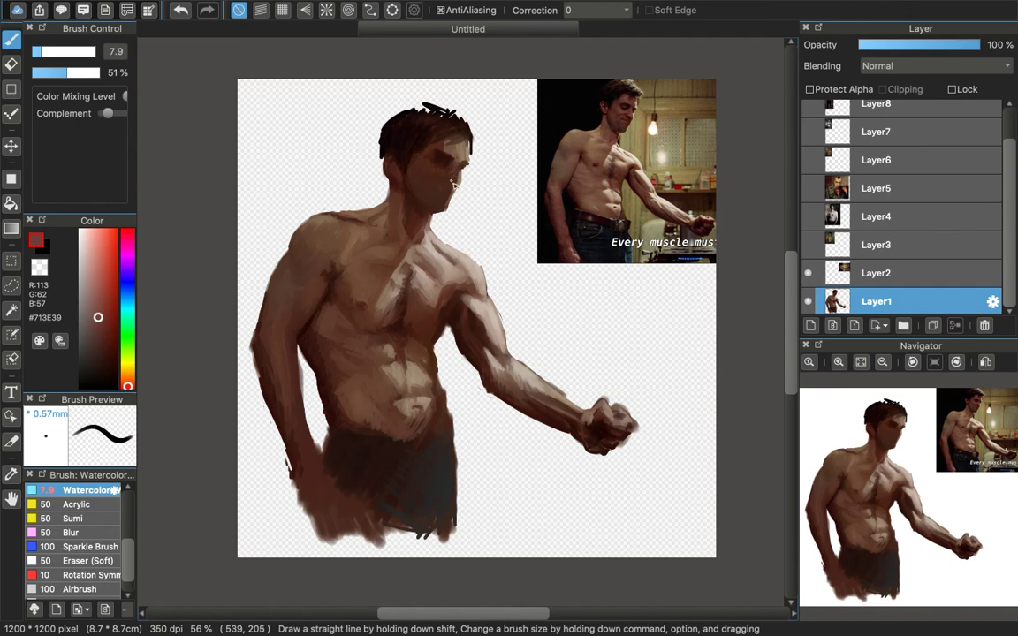
{"action": "left_click", "coordinate": [564, 94], "text": "alt"}
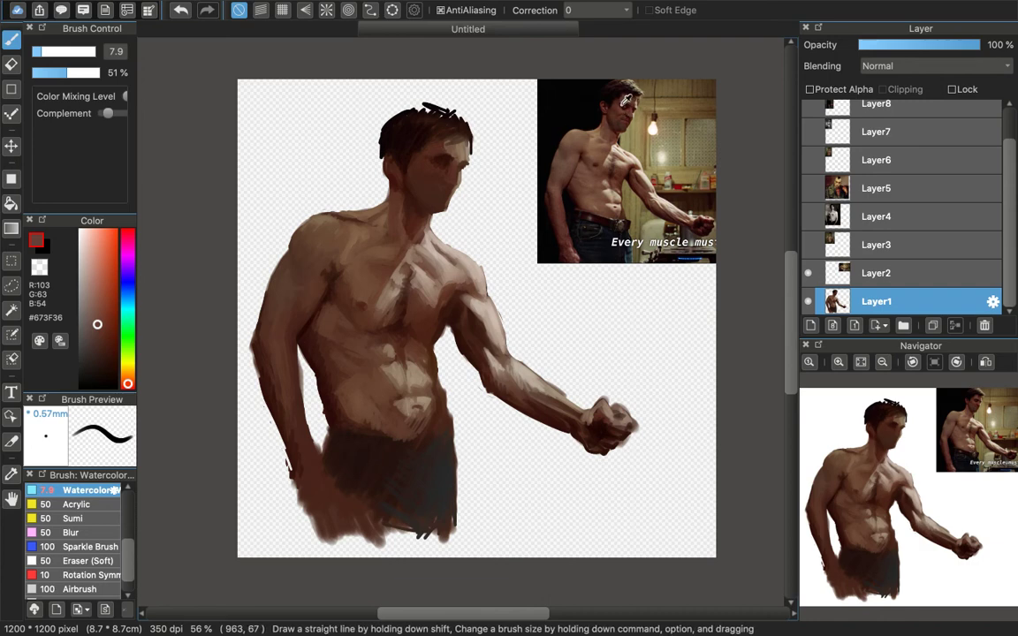
{"action": "left_click", "coordinate": [558, 88], "text": "alt"}
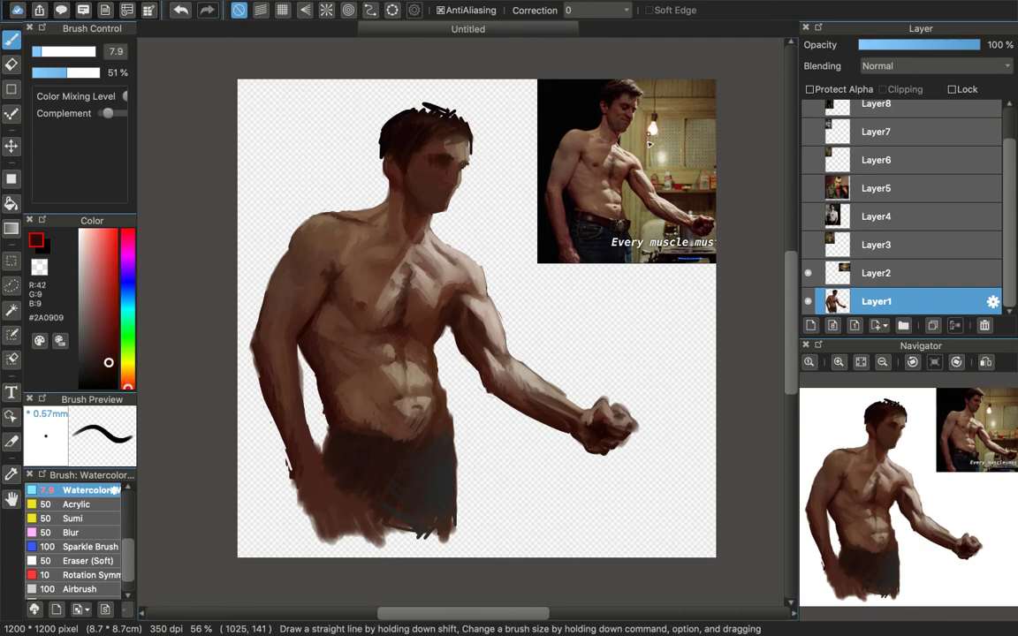
{"action": "left_click", "coordinate": [619, 108], "text": "alt"}
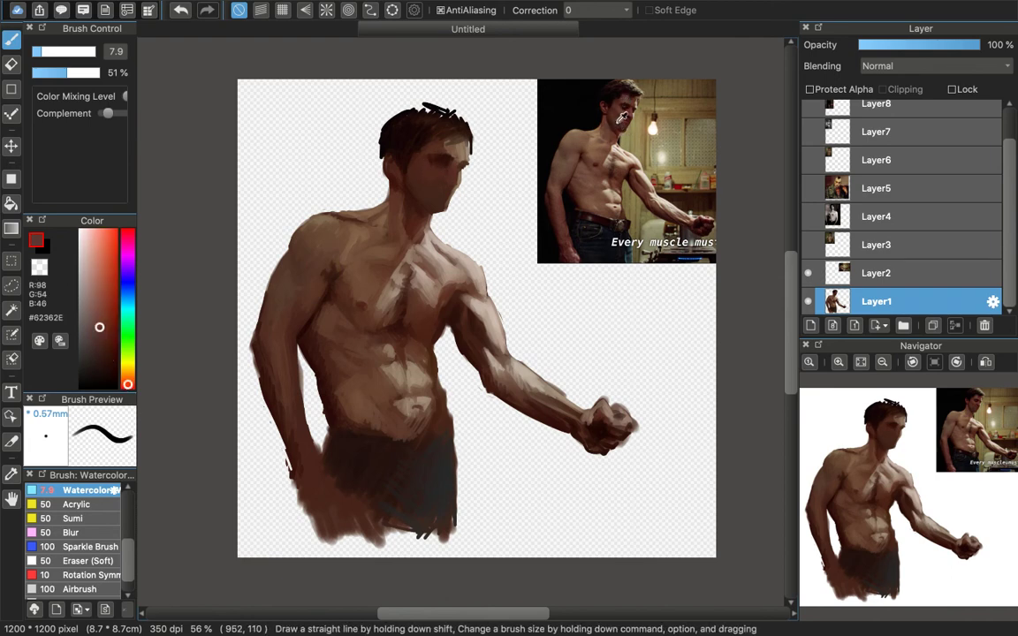
{"action": "left_click", "coordinate": [553, 91], "text": "alt"}
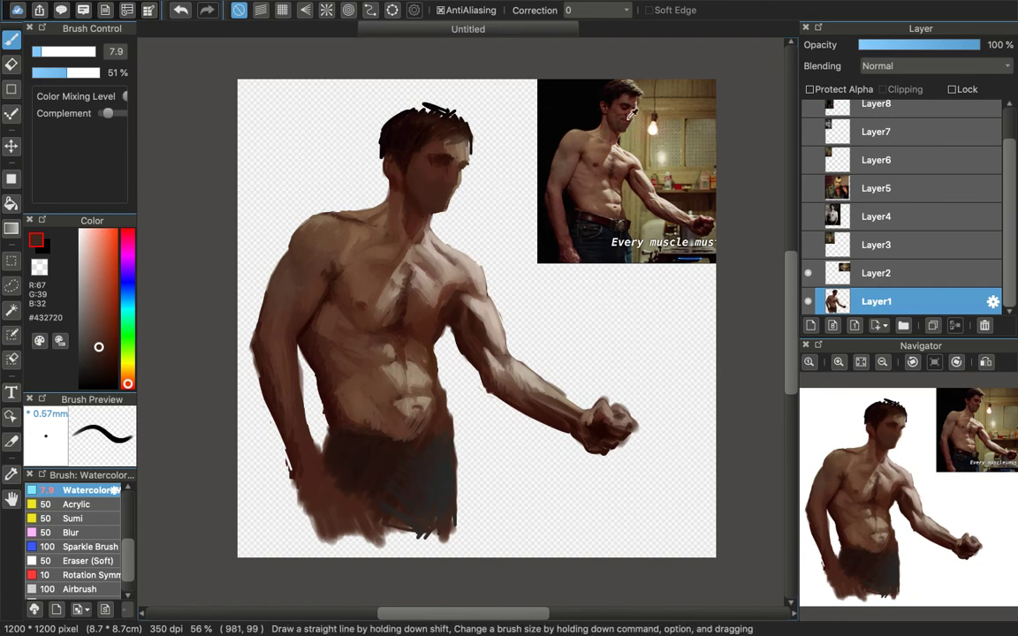
Step: Shape the mouth and the area below the nose with sampled reds #511A1C, #3D060D, #6E3532, #592422 and #300507
{"action": "left_click", "coordinate": [567, 104], "text": "alt"}
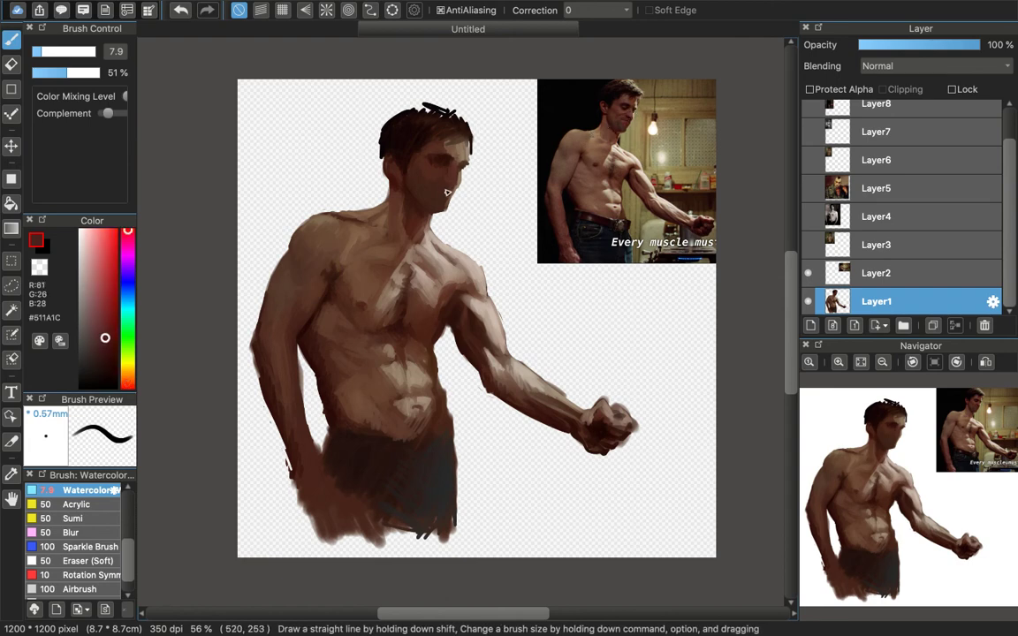
{"action": "left_click", "coordinate": [628, 115], "text": "alt"}
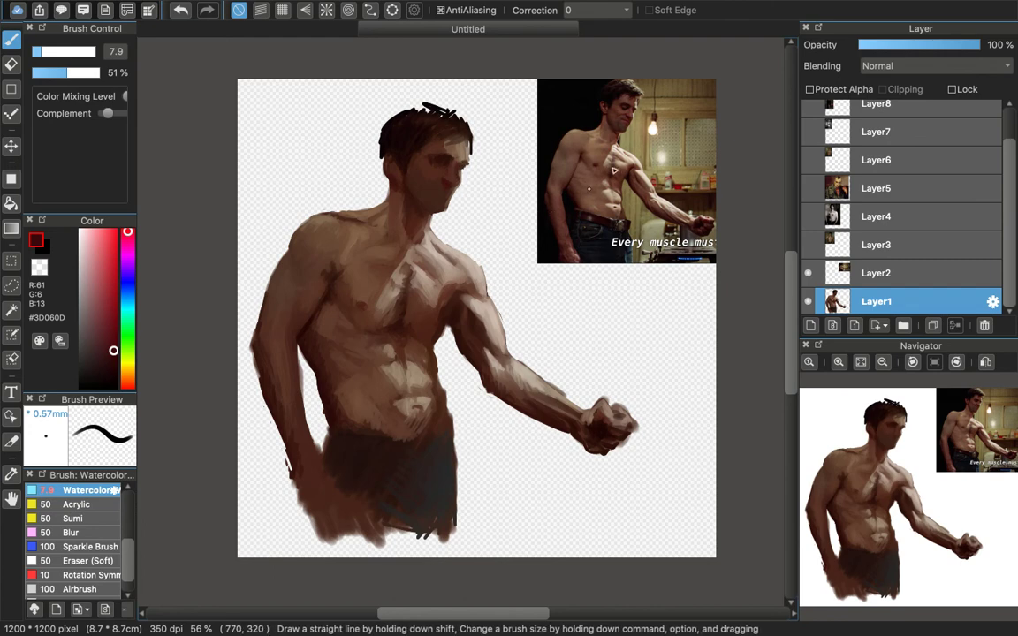
{"action": "left_click", "coordinate": [632, 112], "text": "alt"}
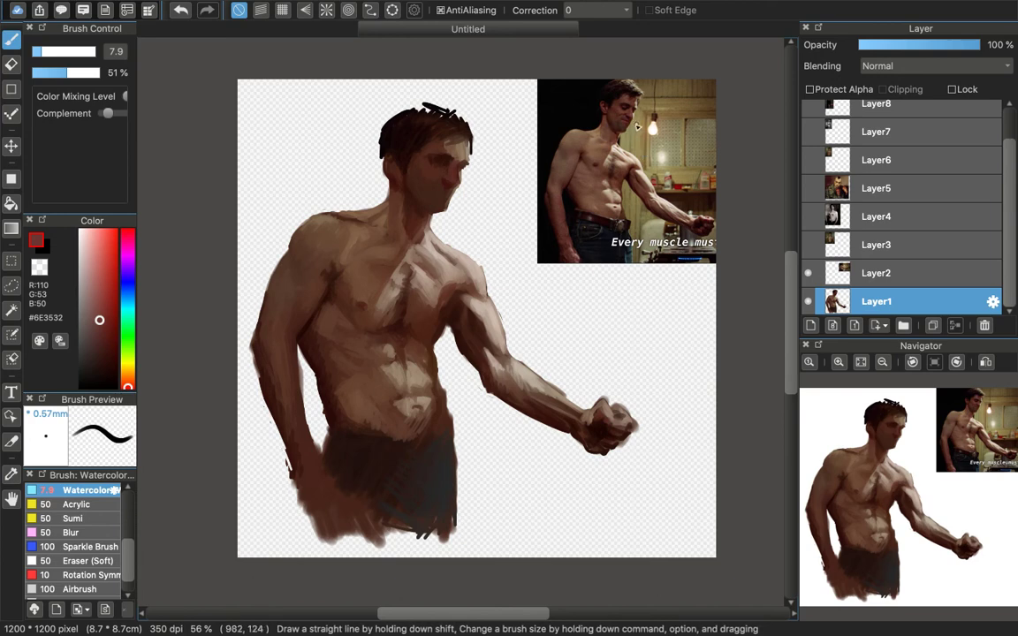
{"action": "left_click", "coordinate": [569, 108], "text": "alt"}
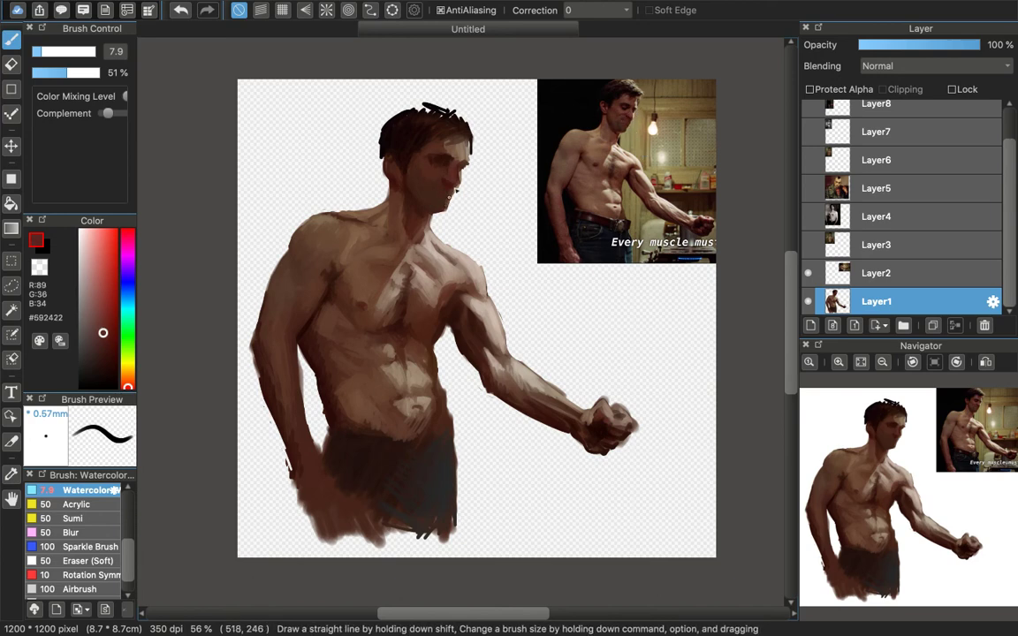
{"action": "left_click", "coordinate": [629, 118], "text": "alt"}
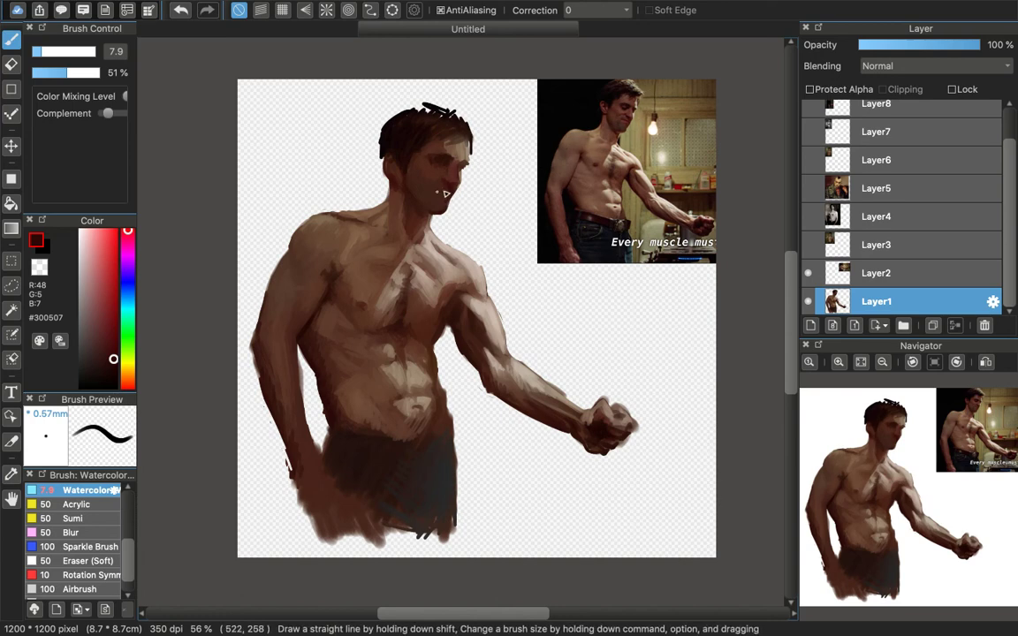
Step: Raise the brush opacity to 84% and define the cheek and mouth line with #6B382E and #3E0A09
{"action": "left_click", "coordinate": [624, 111], "text": "alt"}
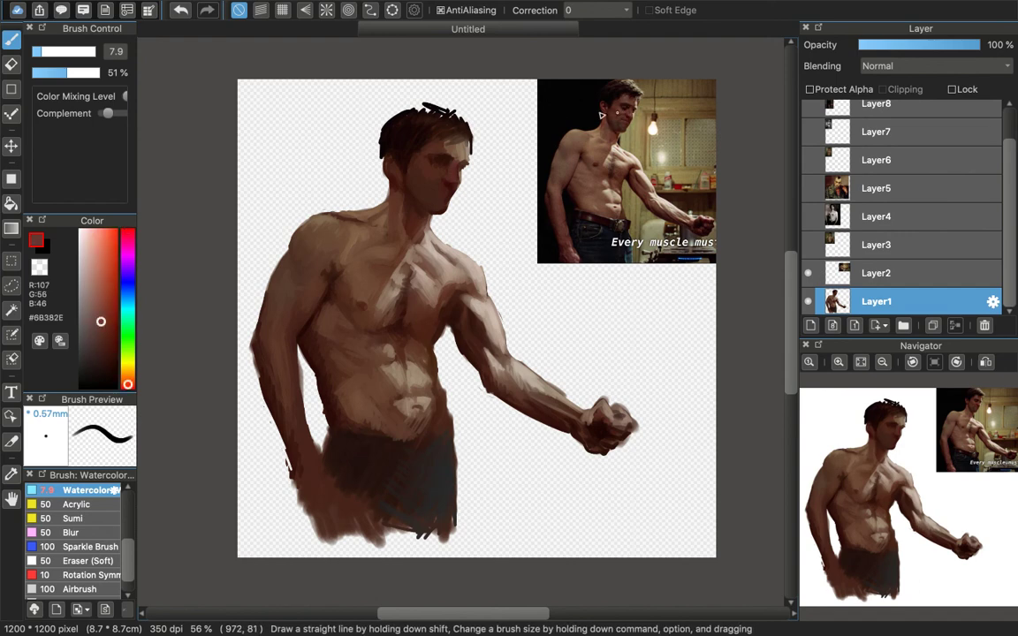
{"action": "left_click", "coordinate": [88, 72]}
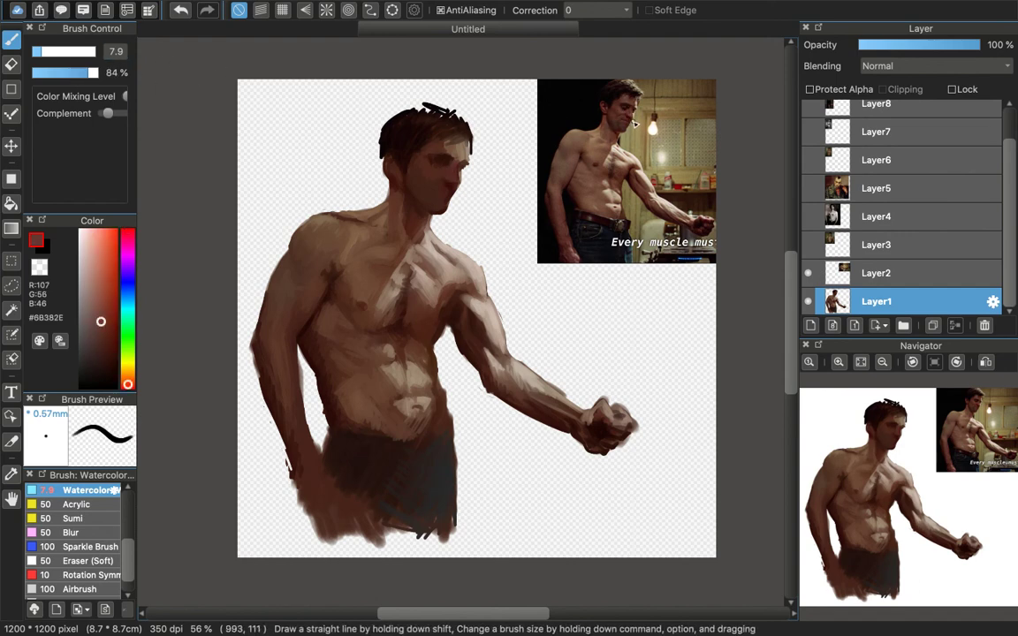
{"action": "left_click", "coordinate": [566, 100], "text": "alt"}
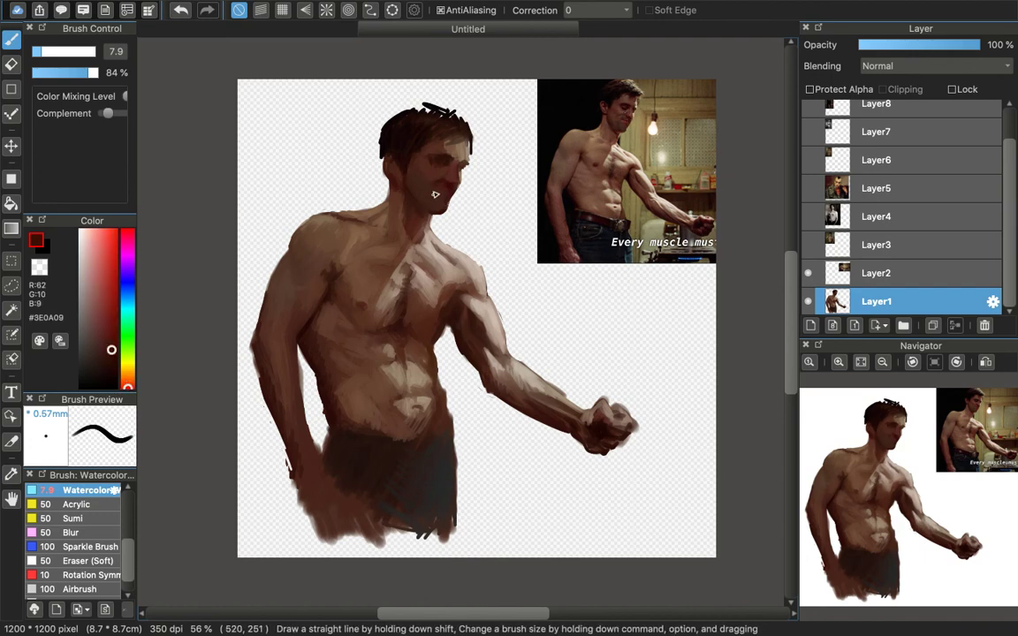
{"action": "left_click_drag", "start_coordinate": [432, 189], "coordinate": [447, 187]}
Step: Shade the jaw and lower cheek with sampled dark reds and browns #4C2823, #3D221A, #381D18, #501817 and #391B18
{"action": "left_click", "coordinate": [624, 119], "text": "alt"}
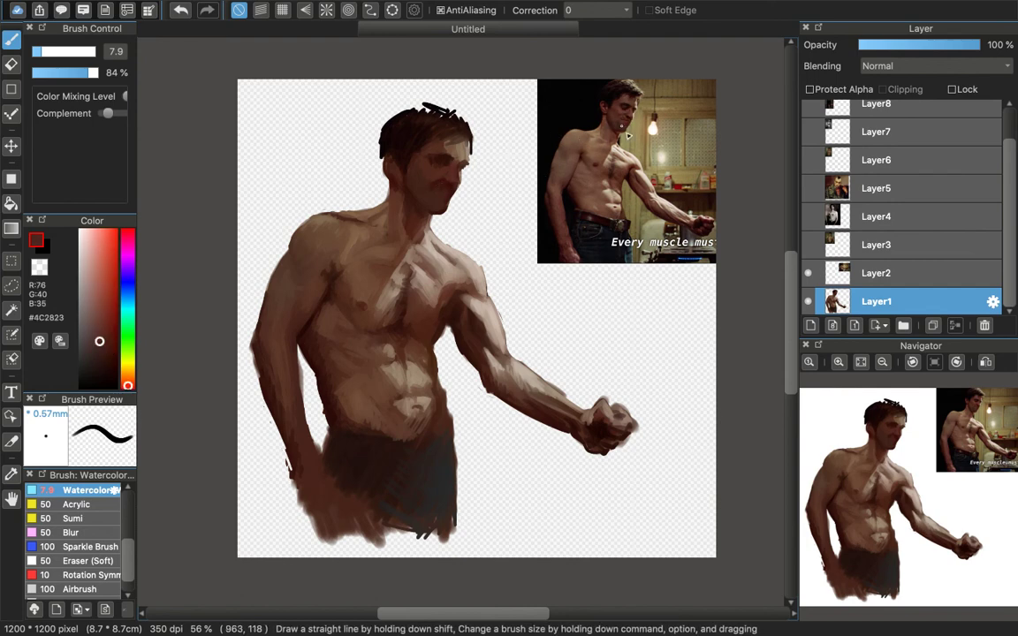
{"action": "left_click", "coordinate": [619, 129], "text": "alt"}
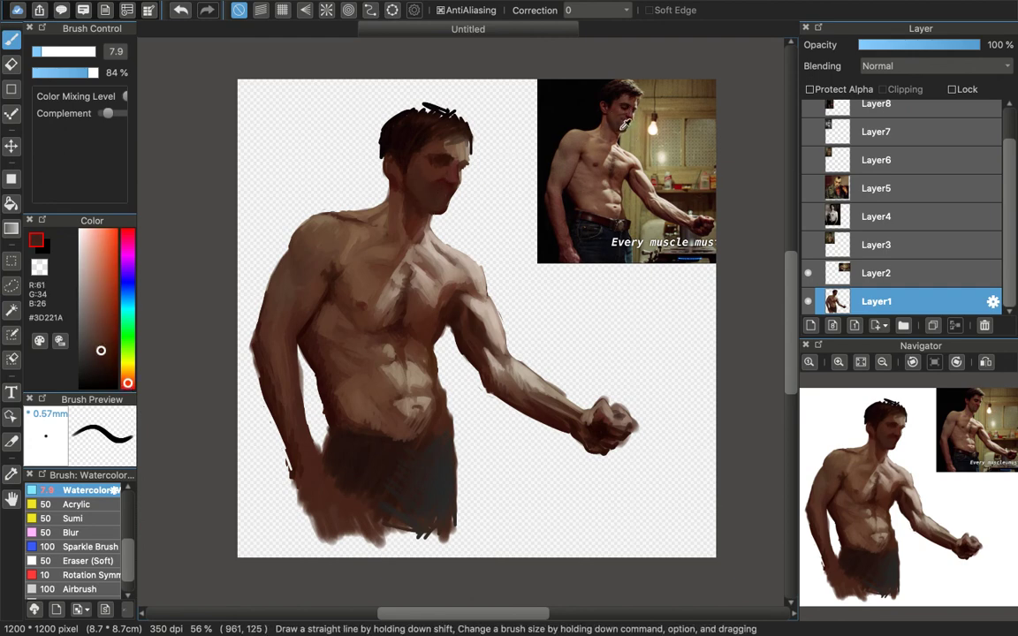
{"action": "left_click", "coordinate": [620, 129], "text": "alt"}
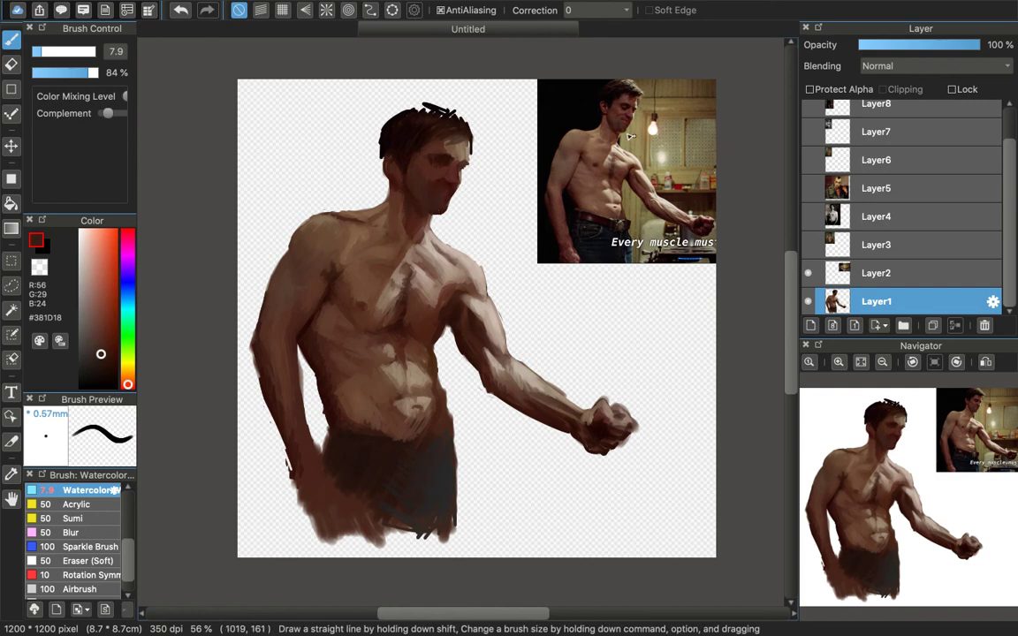
{"action": "left_click", "coordinate": [565, 112], "text": "alt"}
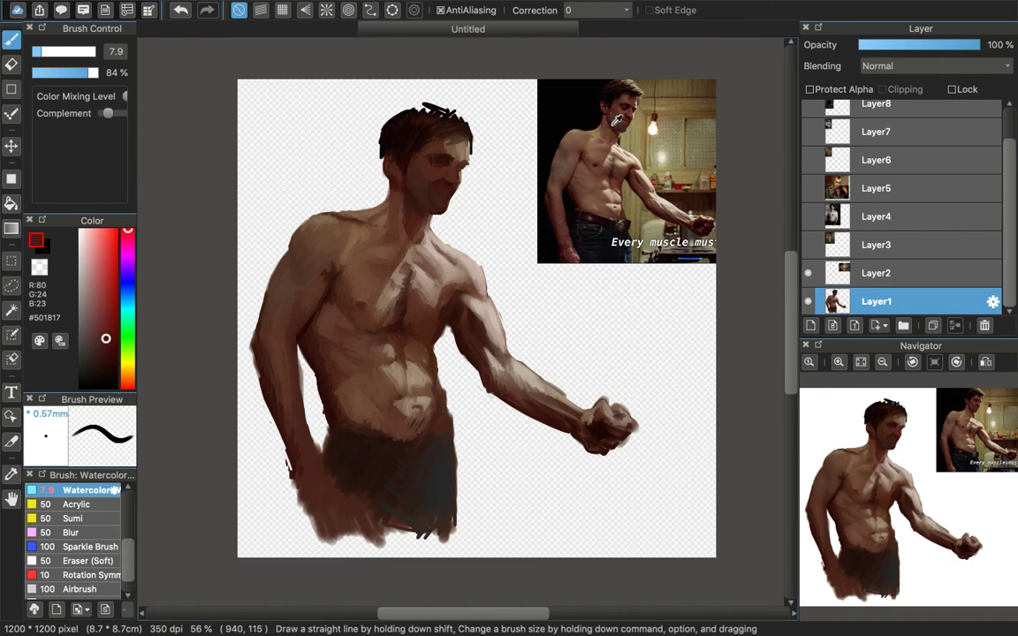
{"action": "left_click", "coordinate": [555, 129], "text": "alt"}
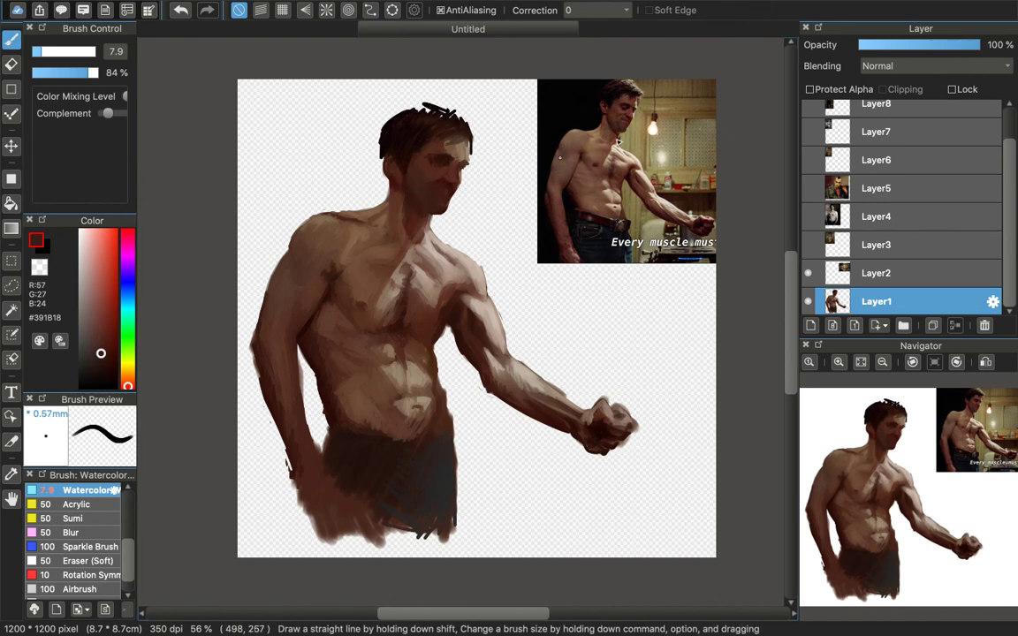
Step: Deepen the jawline and the side of the face with sampled browns #341710, #3E2119, #461C12, #391814 and #5F3428
{"action": "left_click", "coordinate": [547, 119], "text": "alt"}
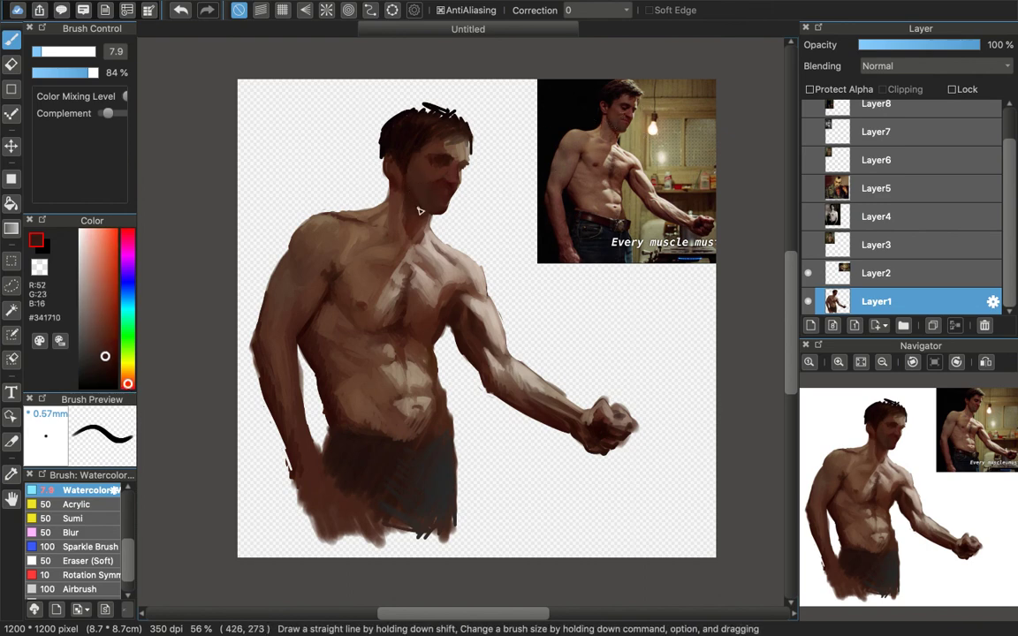
{"action": "left_click", "coordinate": [385, 163], "text": "alt"}
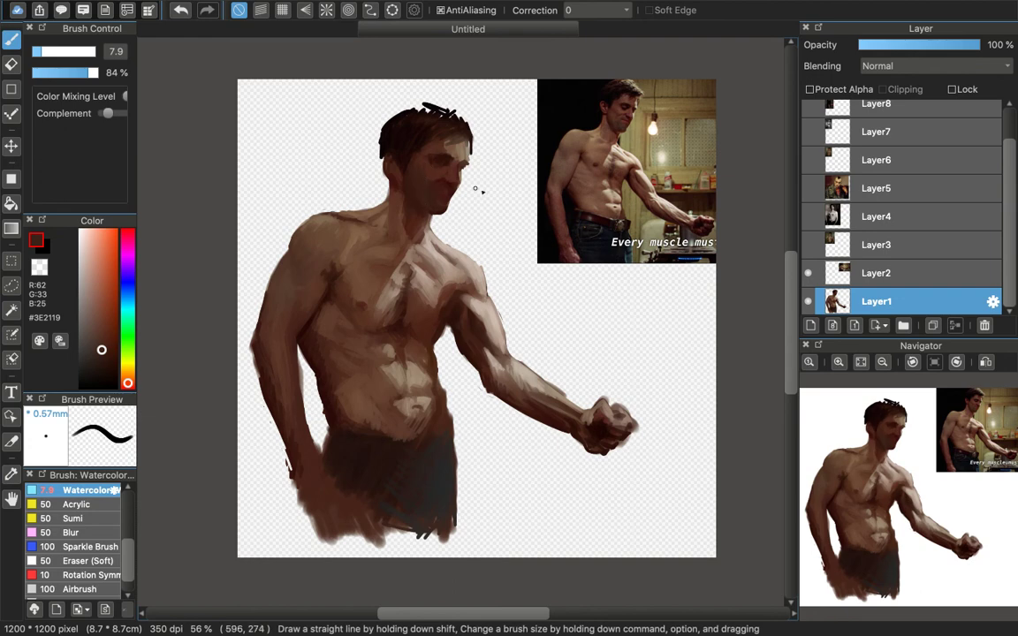
{"action": "left_click", "coordinate": [622, 108], "text": "alt"}
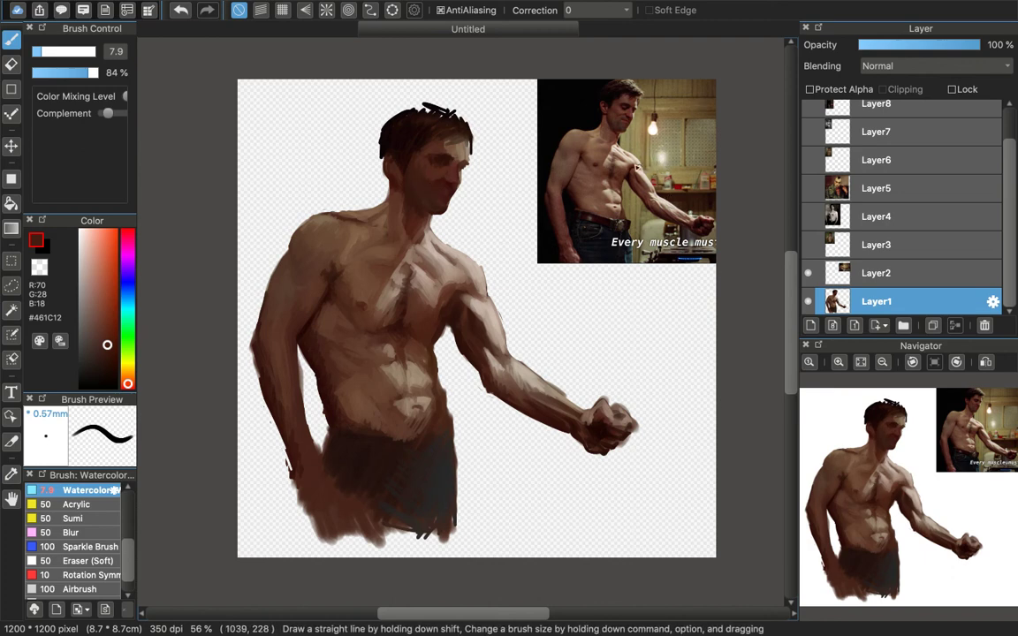
{"action": "left_click", "coordinate": [559, 139], "text": "alt"}
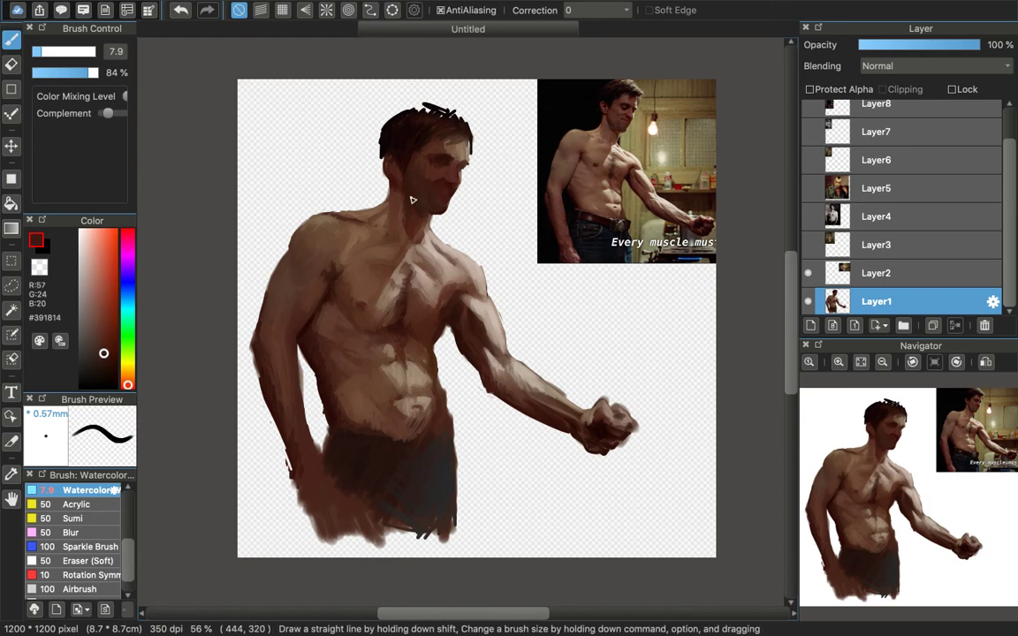
{"action": "left_click", "coordinate": [608, 142], "text": "alt"}
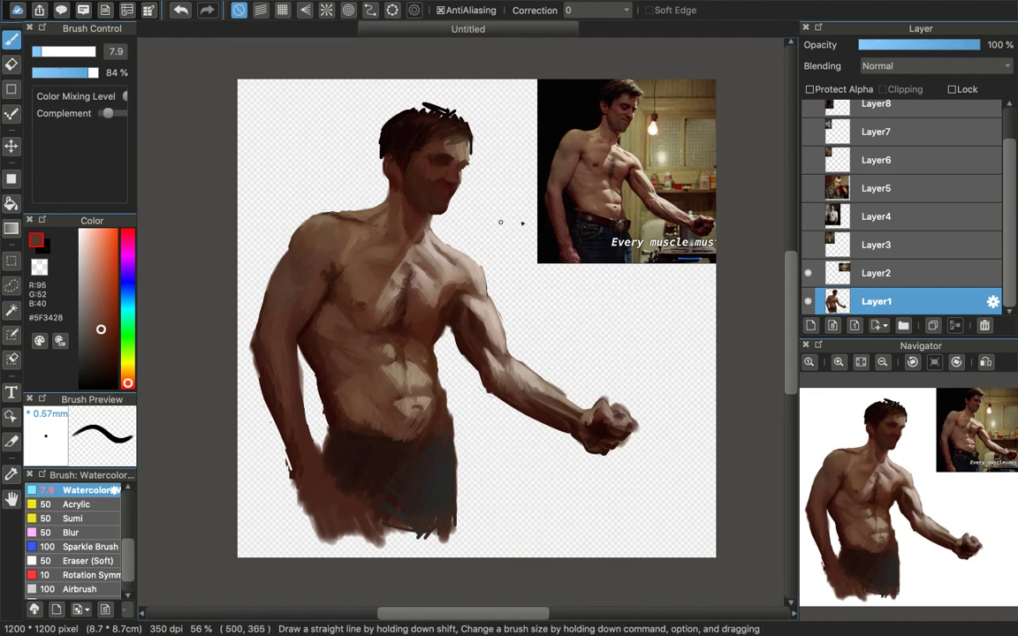
Step: Refine the chin edge and the shadow under the jaw with sampled tones #481C13, #4F2117, #340605 and #7B574B
{"action": "left_click", "coordinate": [838, 361]}
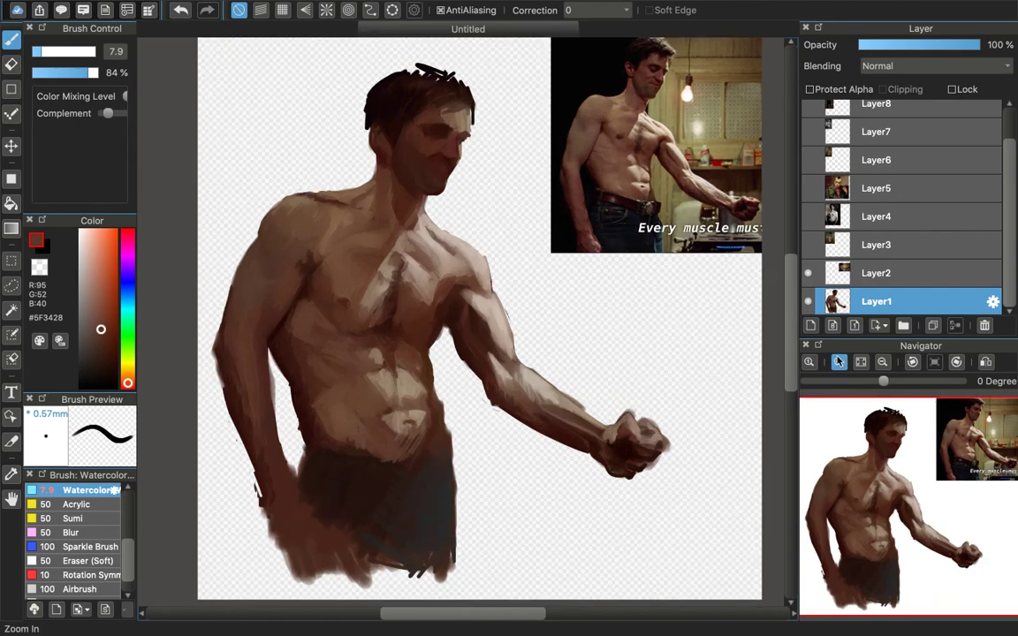
{"action": "left_click", "coordinate": [838, 361]}
{"action": "left_click_drag", "start_coordinate": [901, 502], "coordinate": [906, 461]}
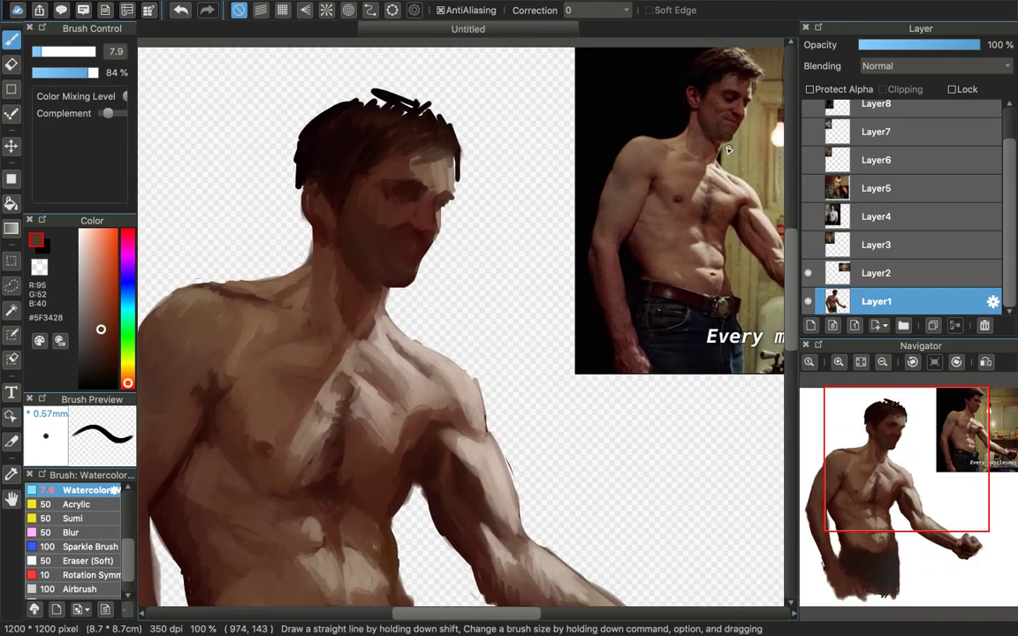
{"action": "left_click", "coordinate": [607, 127], "text": "alt"}
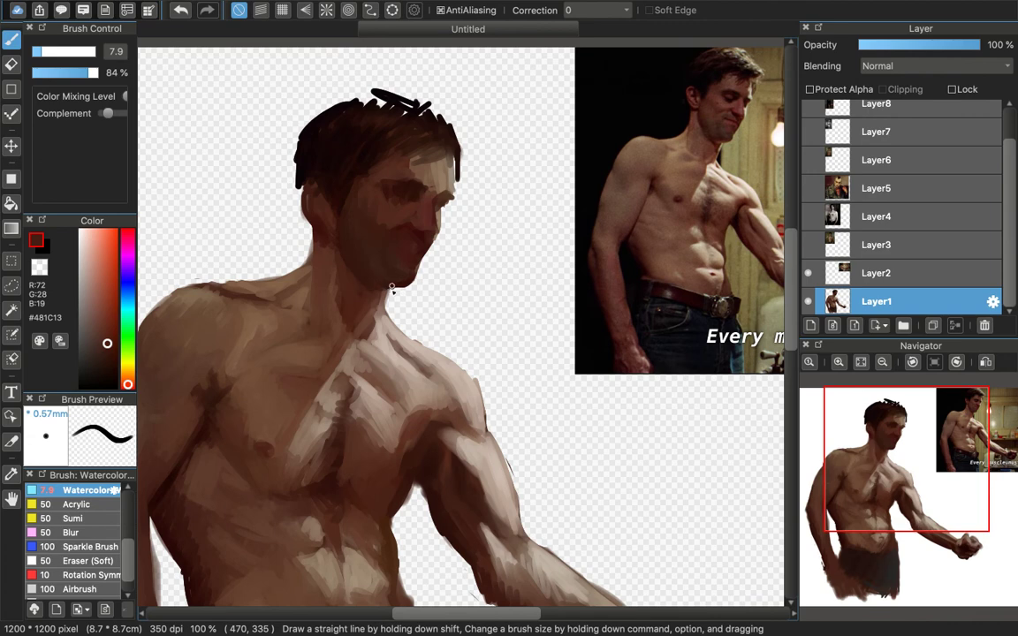
{"action": "left_click", "coordinate": [643, 123], "text": "alt"}
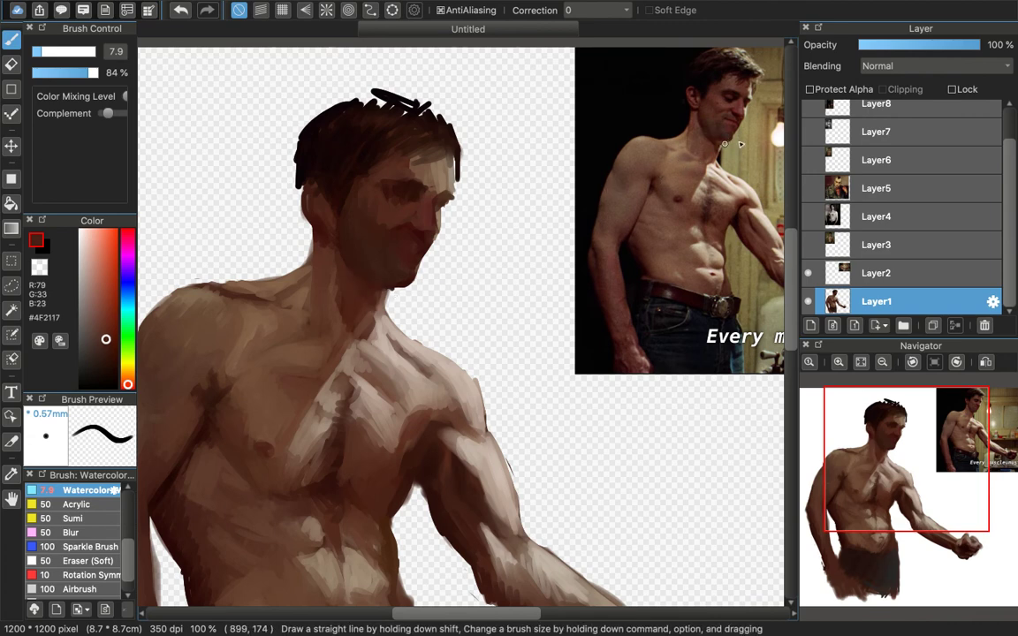
{"action": "left_click", "coordinate": [715, 139], "text": "alt"}
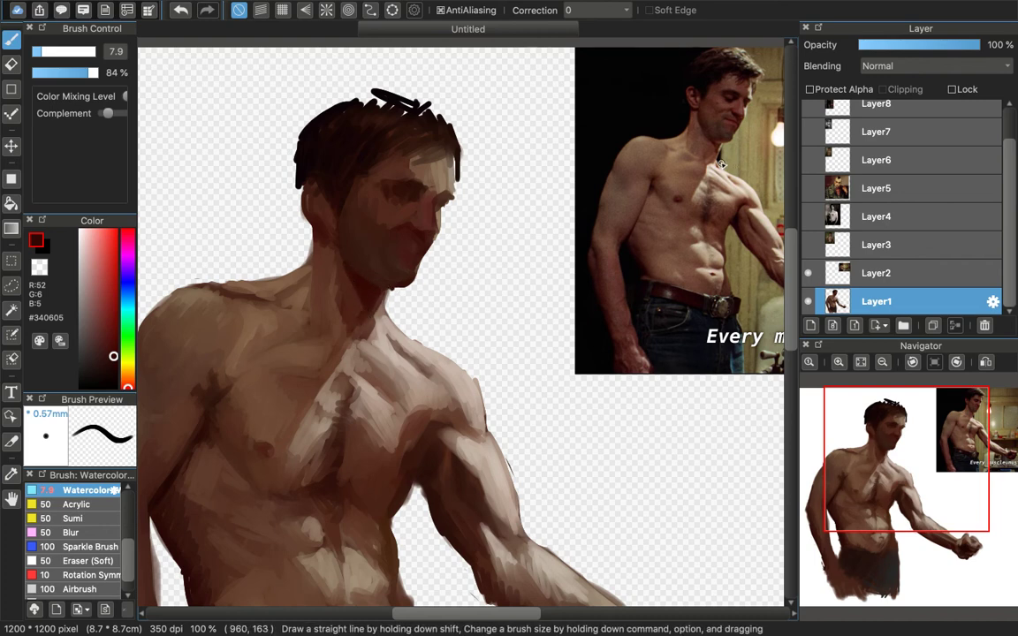
{"action": "left_click", "coordinate": [644, 144], "text": "alt"}
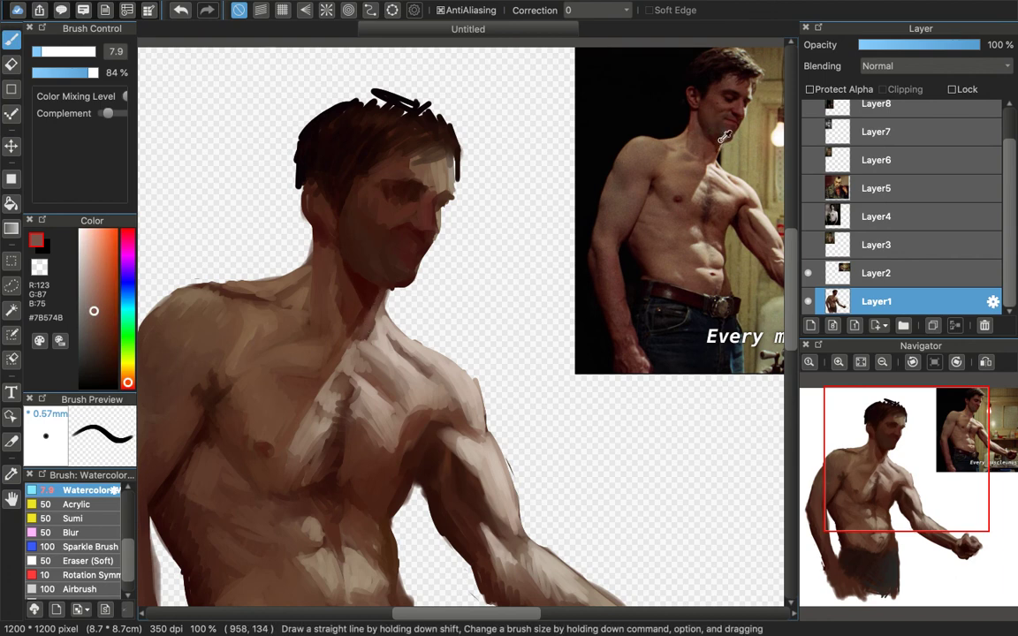
Step: Set the brush to size 5.2 at 100% opacity and paint the neck beneath the jaw with #623727, #340605 and #6E3F29
{"action": "left_click", "coordinate": [647, 126], "text": "alt"}
{"action": "left_click_drag", "start_coordinate": [41, 52], "coordinate": [140, 83]}
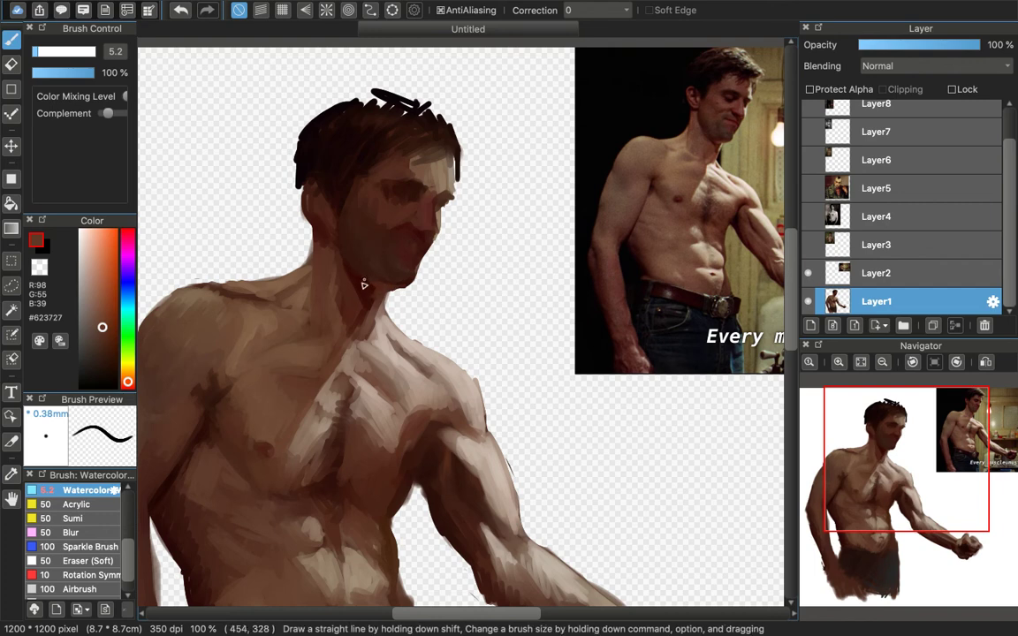
{"action": "left_click", "coordinate": [385, 286], "text": "alt"}
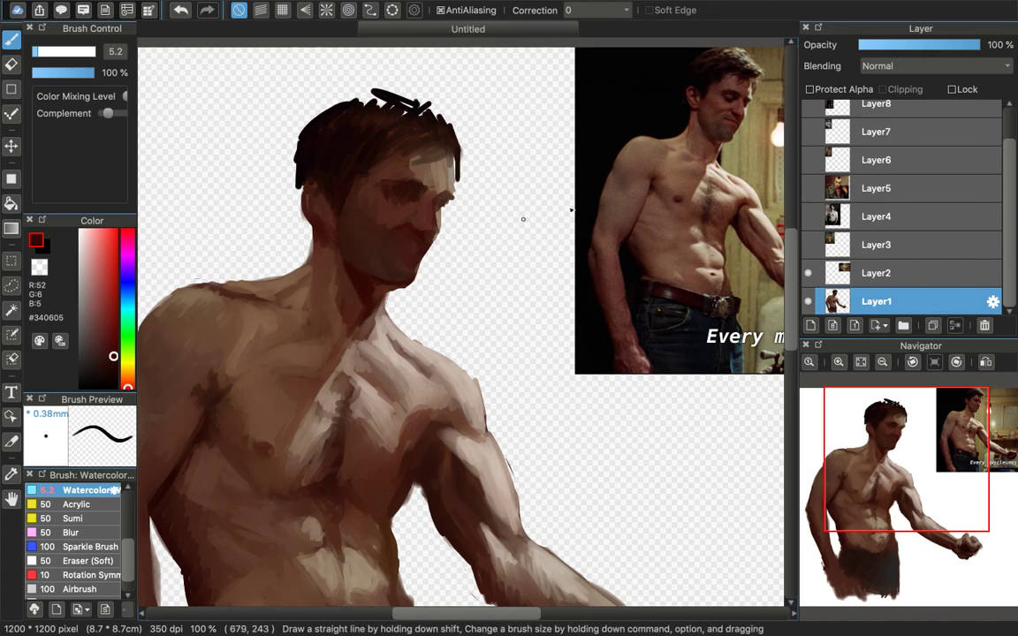
{"action": "left_click", "coordinate": [711, 157], "text": "alt"}
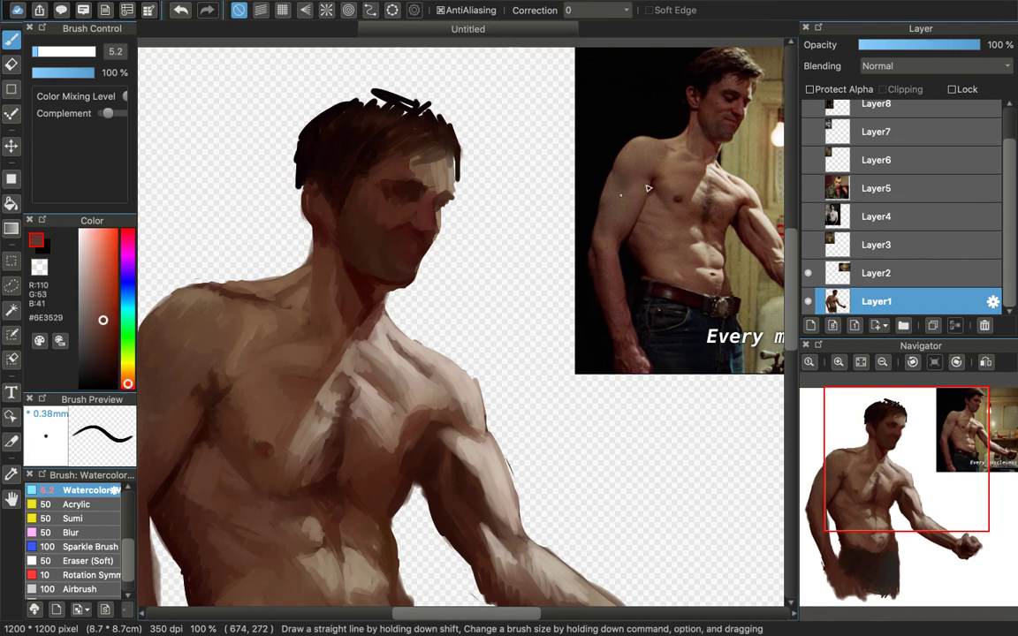
Step: Model the neck base and collarbone area with sampled skin tones #74493A, #9A775B, #6A453B and #664132
{"action": "left_click", "coordinate": [639, 137], "text": "alt"}
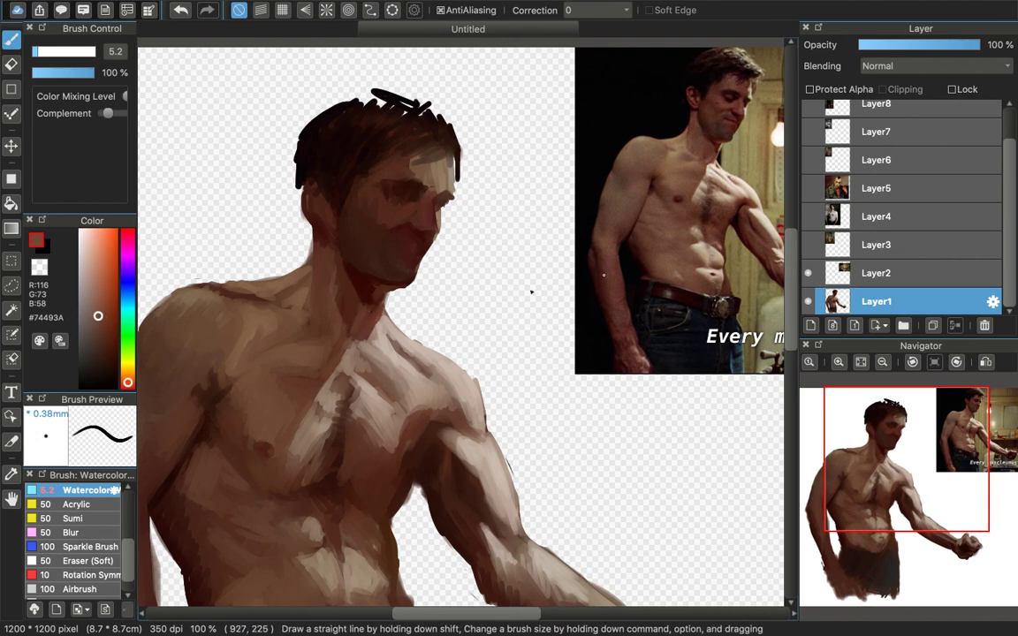
{"action": "left_click", "coordinate": [684, 144], "text": "alt"}
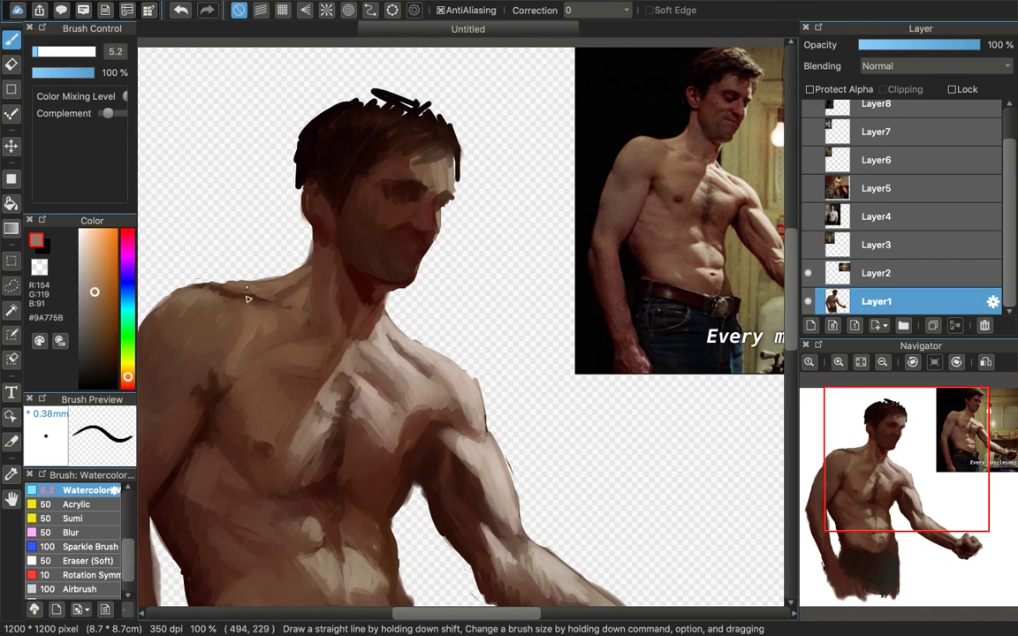
{"action": "mouse_move", "coordinate": [327, 334]}
{"action": "left_mouse_down"}
{"action": "mouse_move", "coordinate": [336, 335]}
{"action": "mouse_move", "coordinate": [285, 333]}
{"action": "left_mouse_up"}
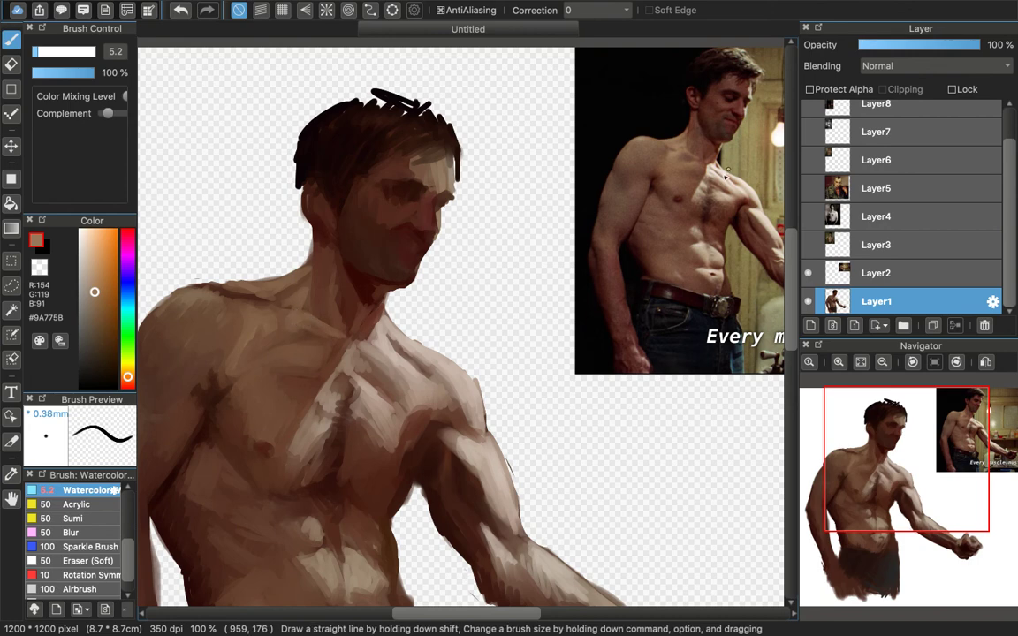
{"action": "left_click", "coordinate": [691, 157], "text": "alt"}
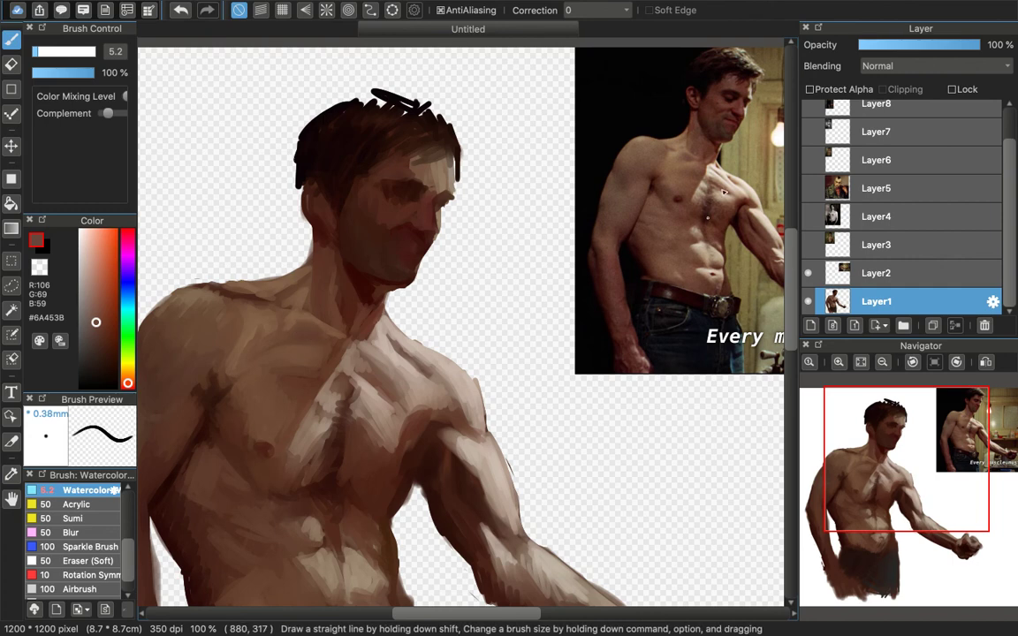
{"action": "left_click", "coordinate": [629, 131], "text": "alt"}
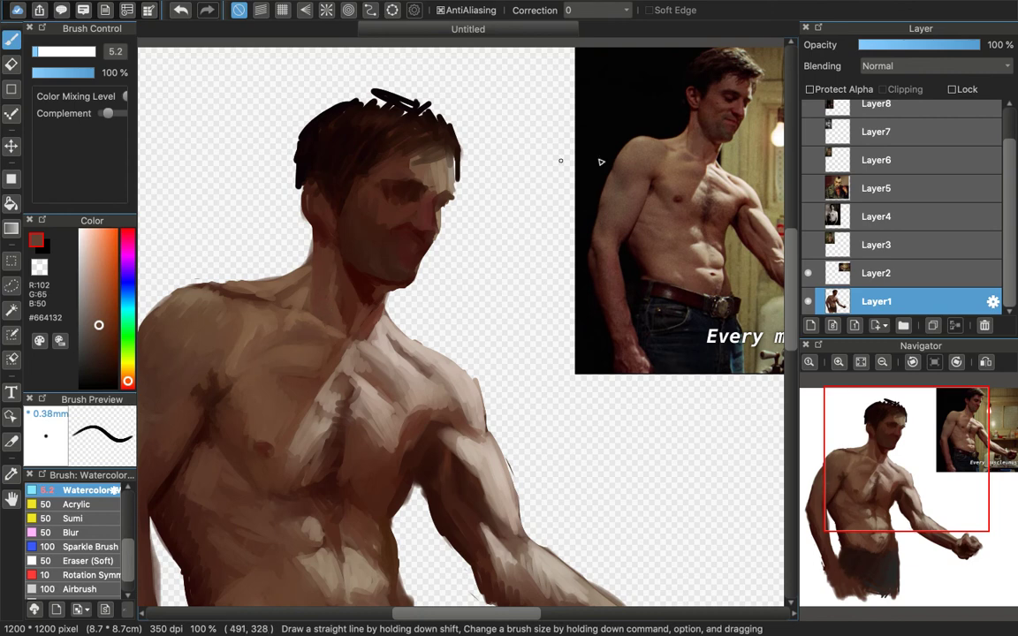
Step: Blend the side of the neck into the shoulder with sampled tones #643E28, #907154, #663629, #3F221C and #654132
{"action": "left_click", "coordinate": [620, 105], "text": "alt"}
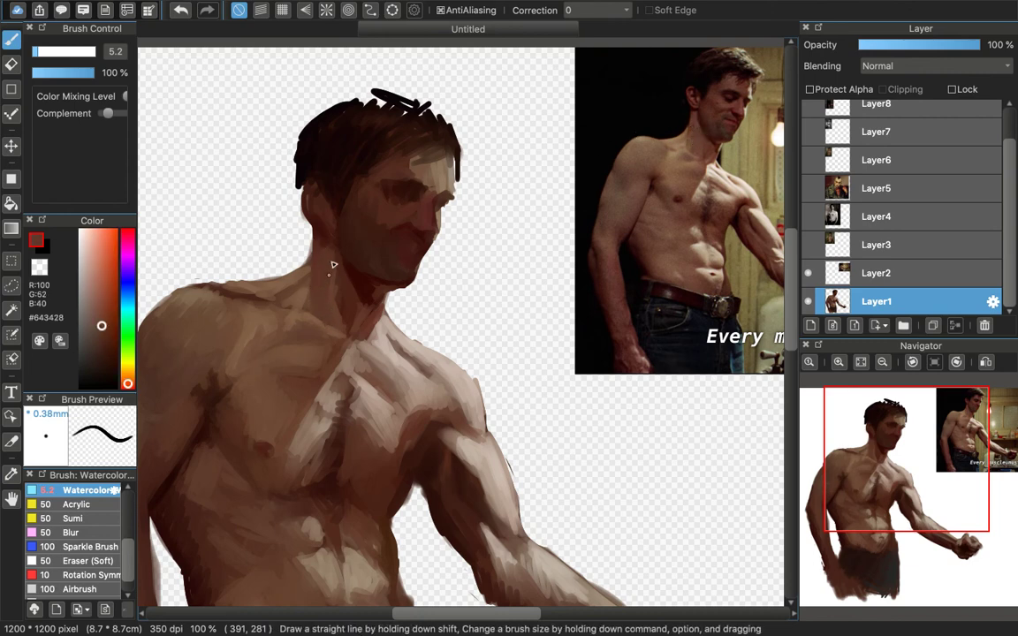
{"action": "left_click", "coordinate": [616, 129], "text": "alt"}
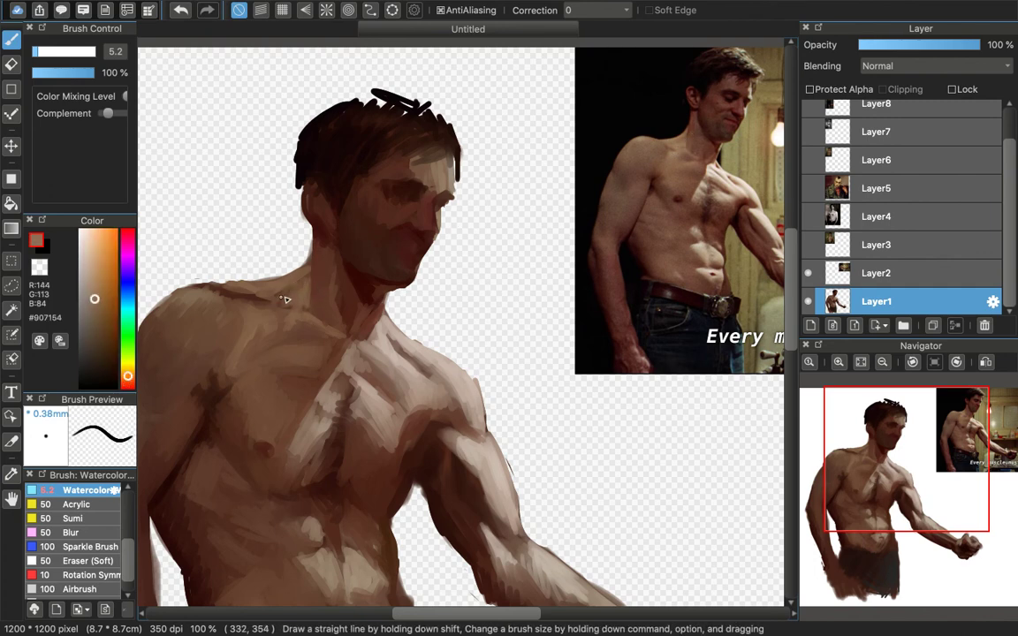
{"action": "left_click", "coordinate": [345, 236], "text": "alt"}
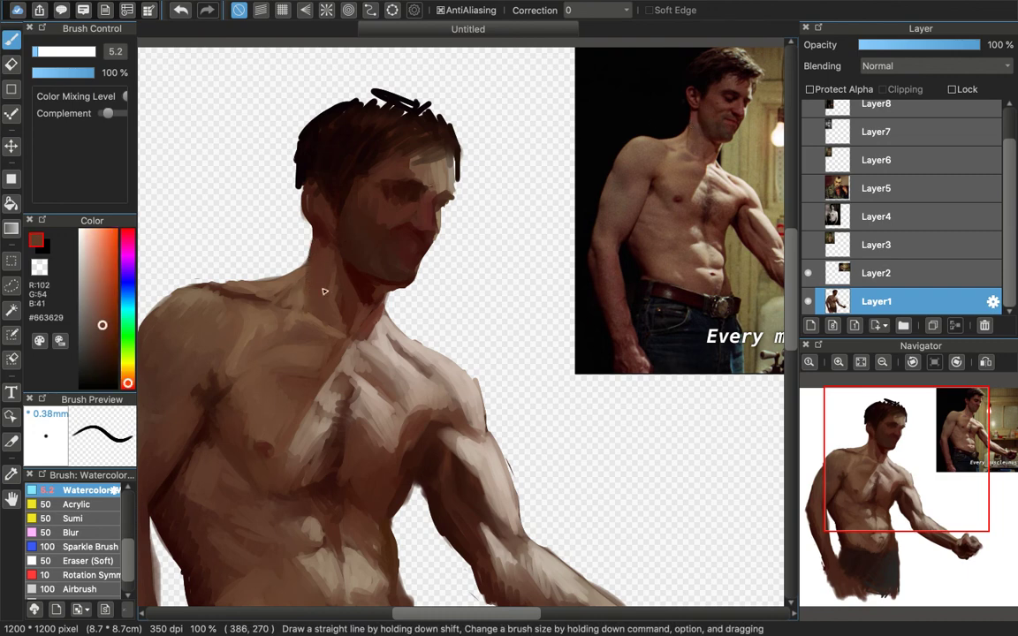
{"action": "left_click", "coordinate": [634, 120], "text": "alt"}
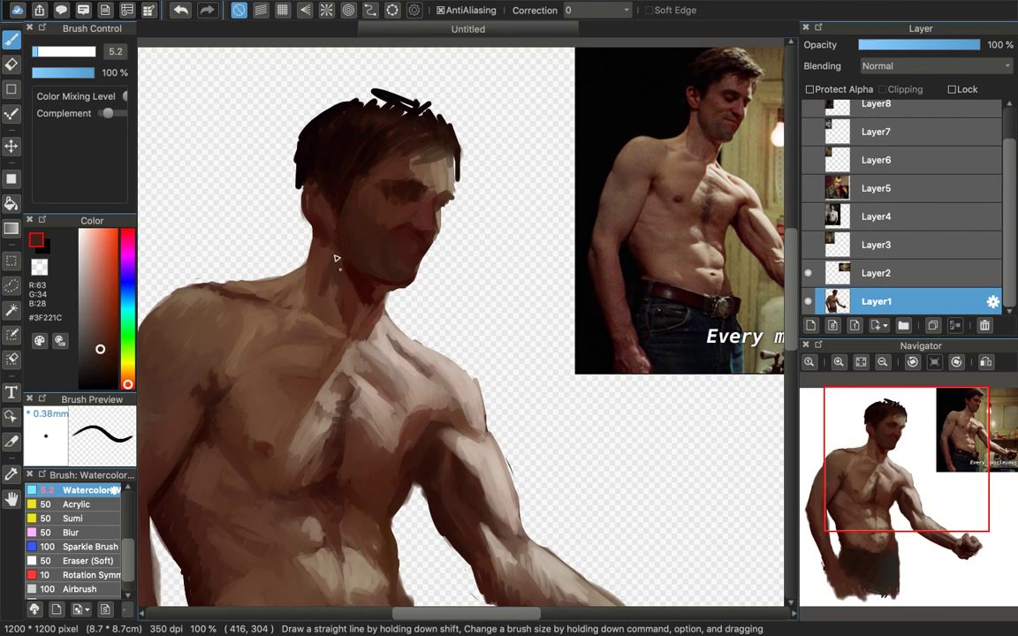
{"action": "left_click", "coordinate": [631, 128], "text": "alt"}
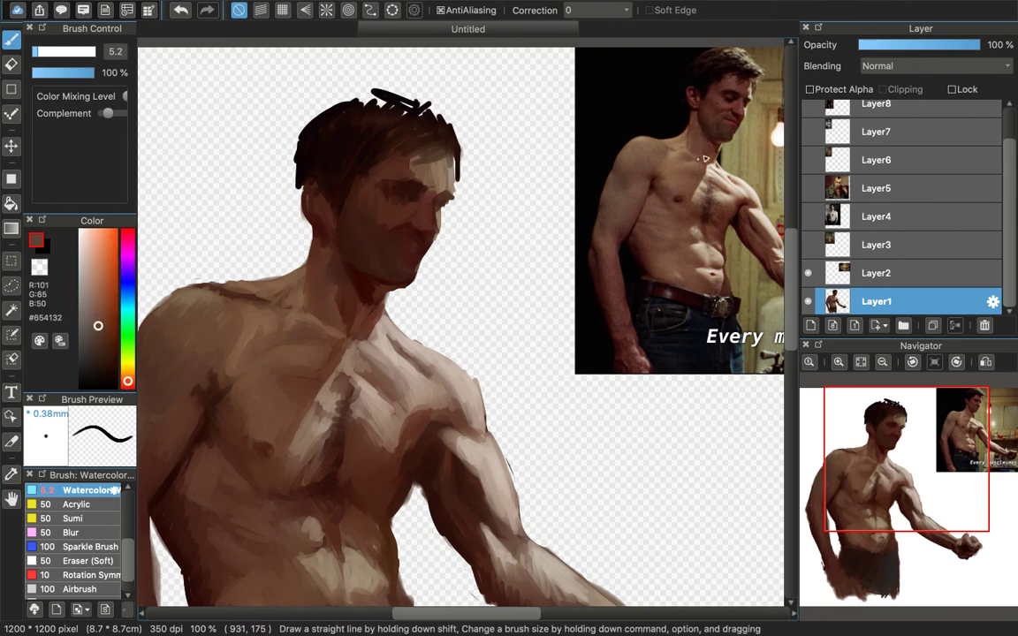
Step: Darken the neck below the ear and the jaw corner with #623428, #3C170F, #593024 and #330605
{"action": "left_click", "coordinate": [632, 161], "text": "alt"}
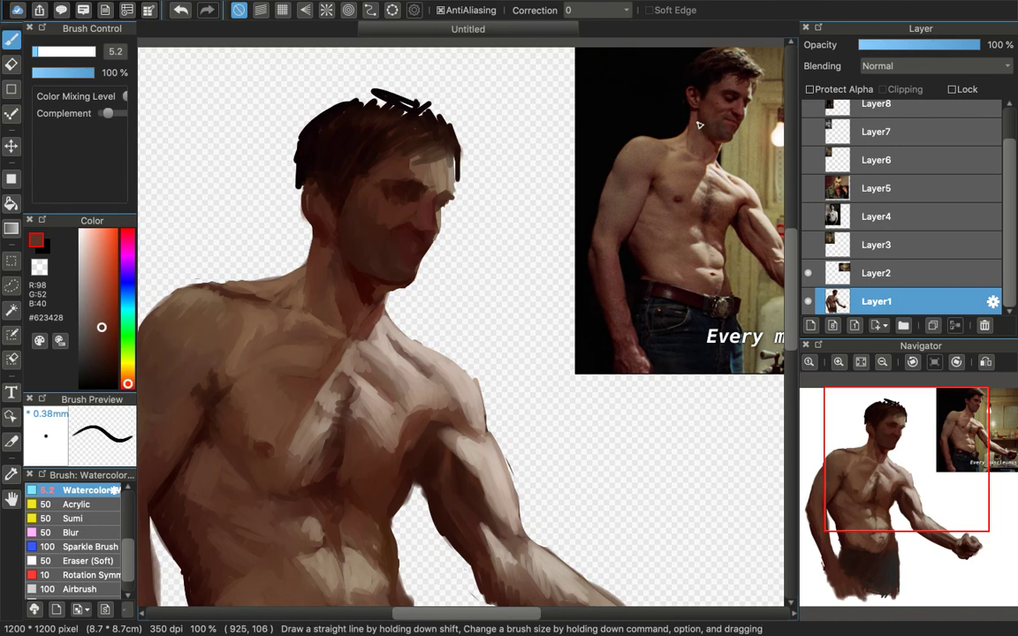
{"action": "left_click", "coordinate": [632, 101], "text": "alt"}
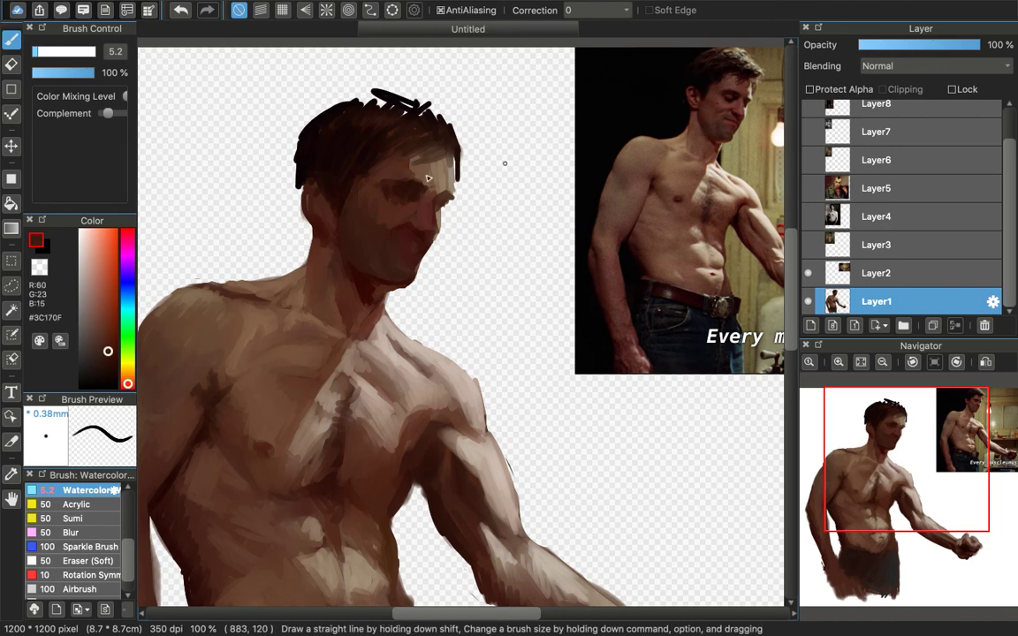
{"action": "left_click", "coordinate": [326, 253], "text": "alt"}
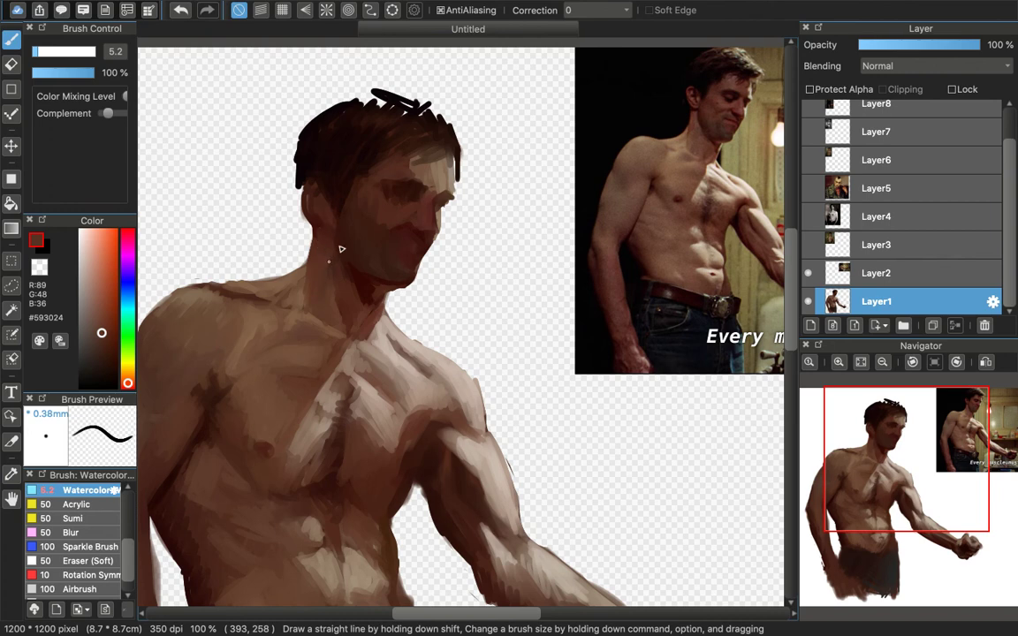
{"action": "left_click", "coordinate": [367, 287], "text": "alt"}
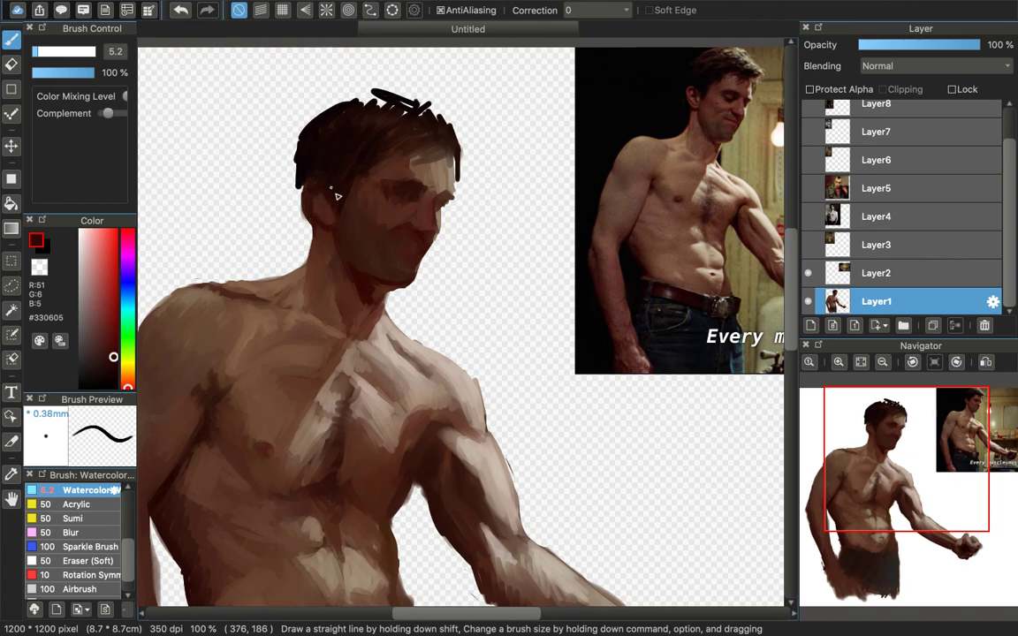
Step: Fill out the hair with the dark tone #1D0C0F and tone down the forehead below the hairline, sampling #623429
{"action": "left_click", "coordinate": [315, 159], "text": "alt"}
{"action": "left_click", "coordinate": [345, 117], "text": "alt"}
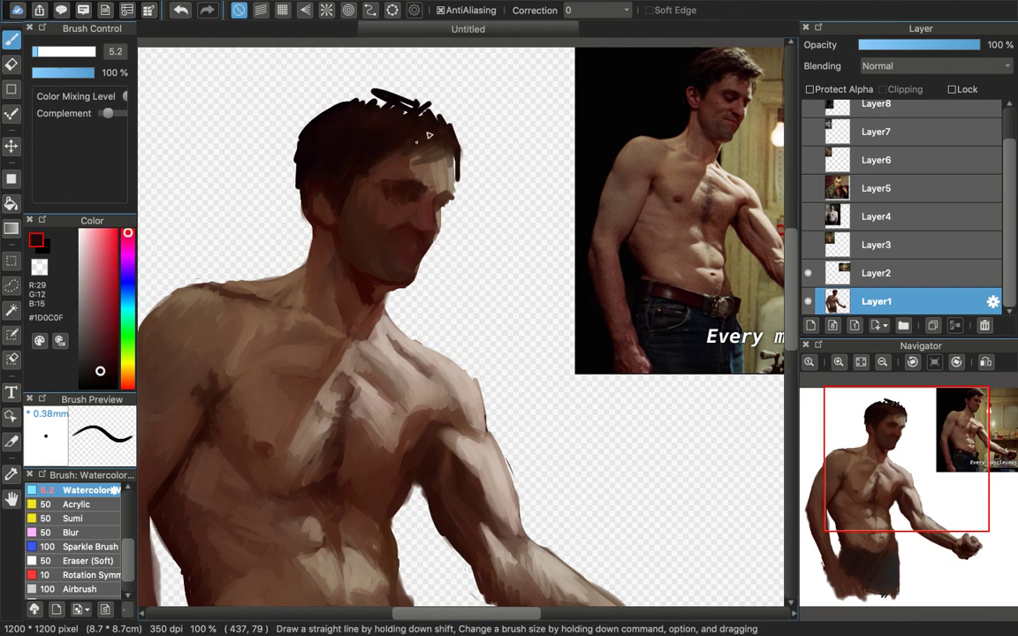
{"action": "left_click", "coordinate": [748, 86], "text": "alt"}
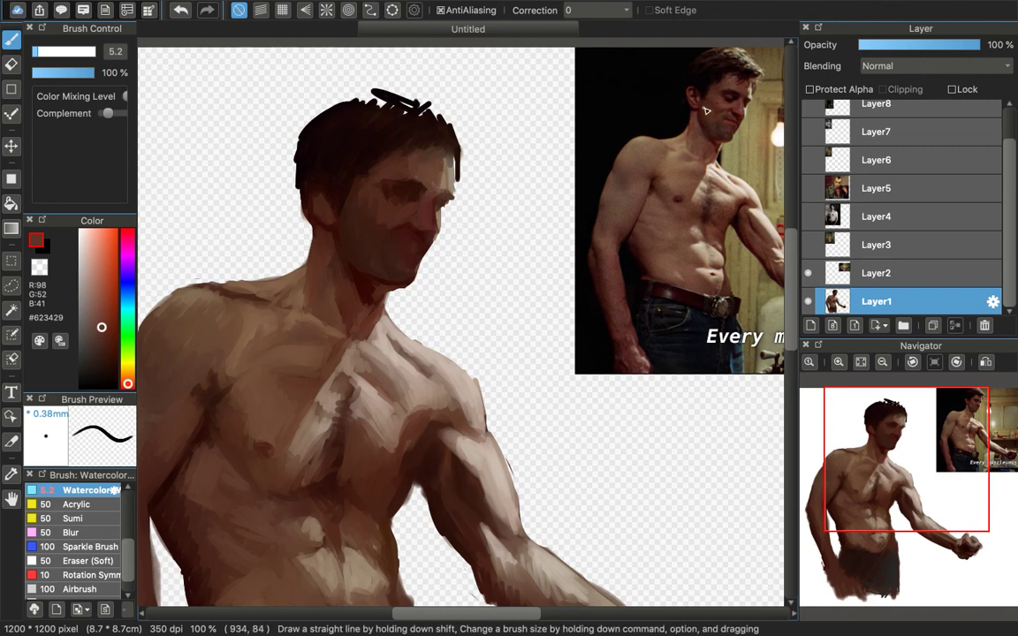
Step: Define the brows and shadowed eye sockets with sampled tones #392617, #320C09, #61372E, #250A0A, #290B0C, #481D1A and #150507
{"action": "left_click", "coordinate": [673, 80], "text": "alt"}
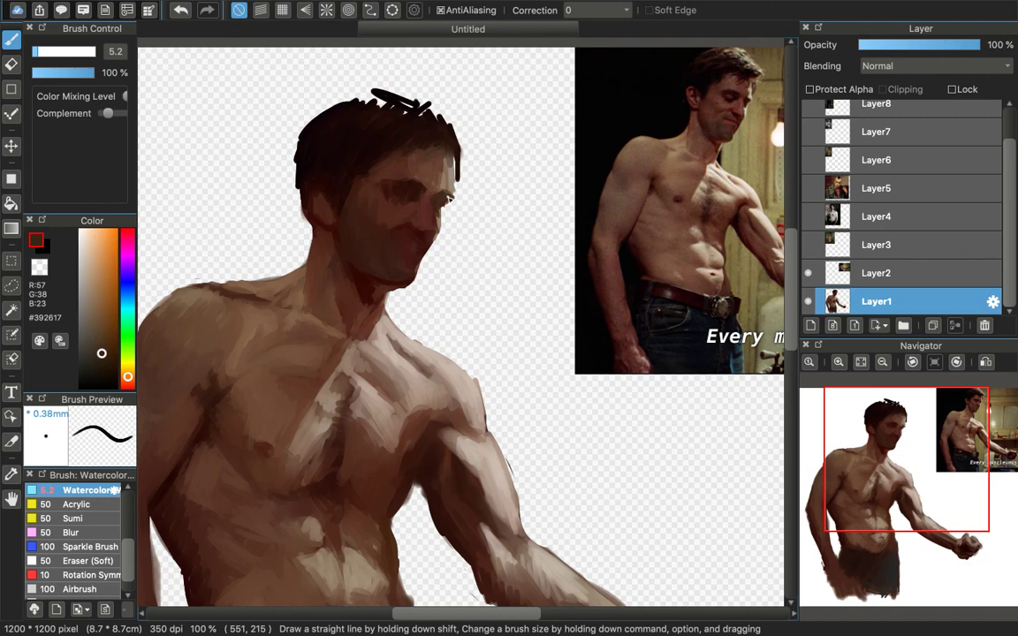
{"action": "left_click", "coordinate": [749, 97], "text": "alt"}
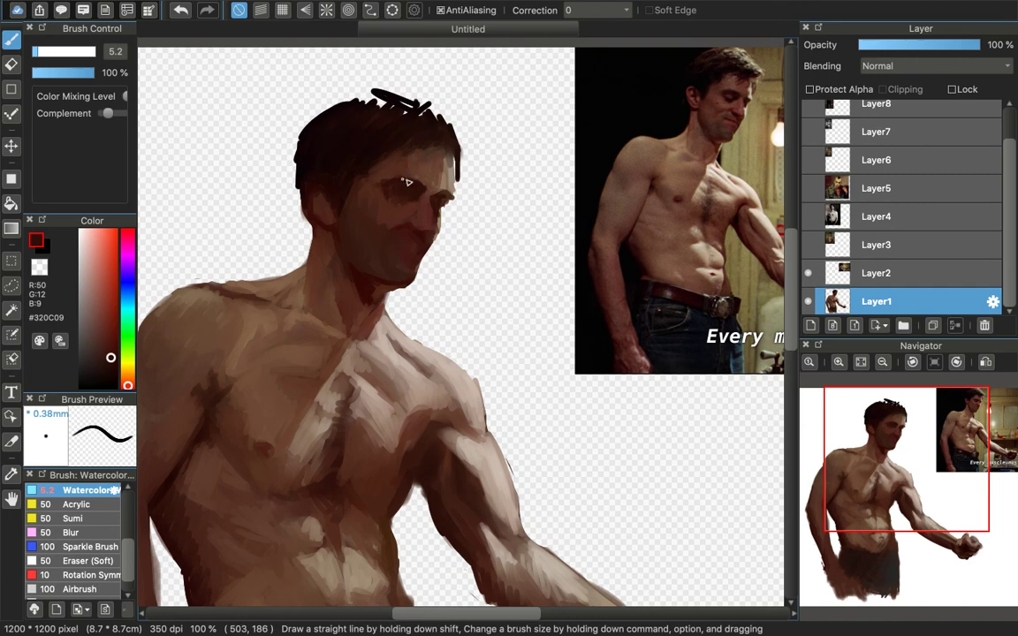
{"action": "left_click", "coordinate": [729, 75], "text": "alt"}
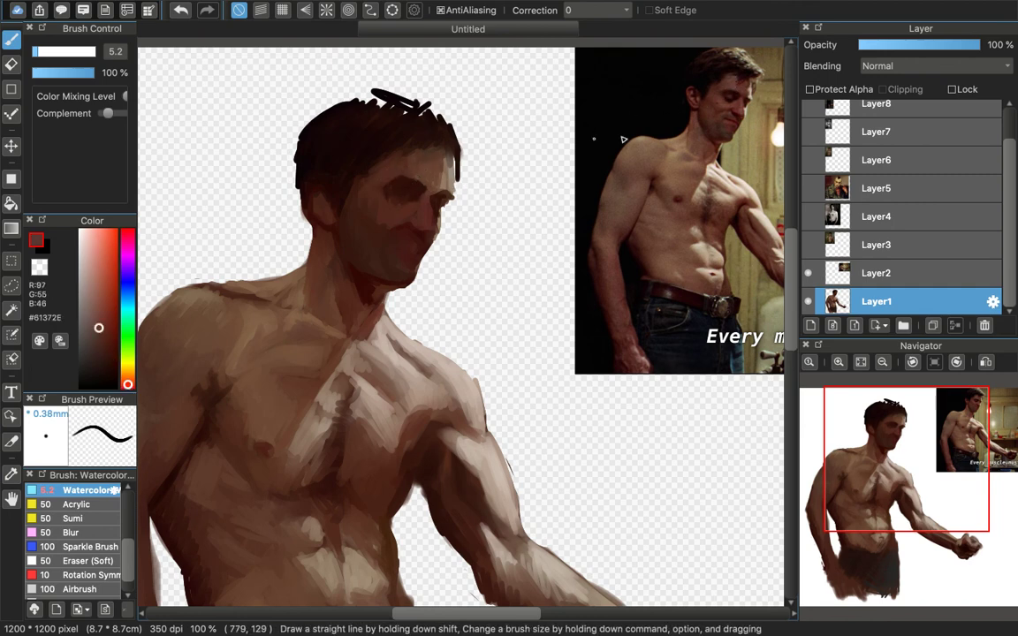
{"action": "left_click", "coordinate": [659, 76], "text": "alt"}
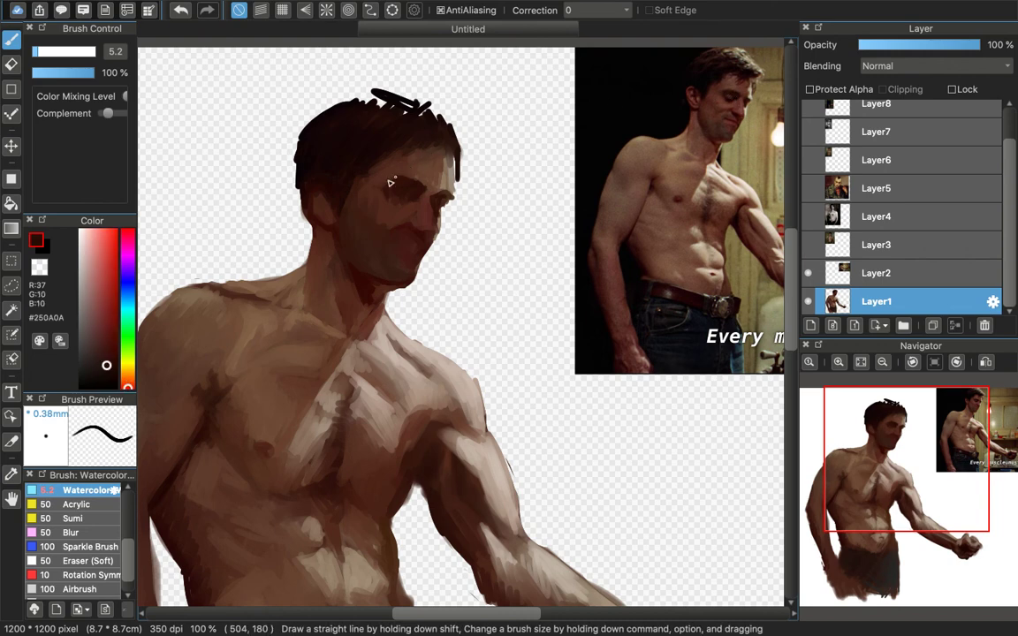
{"action": "left_click", "coordinate": [732, 86], "text": "alt"}
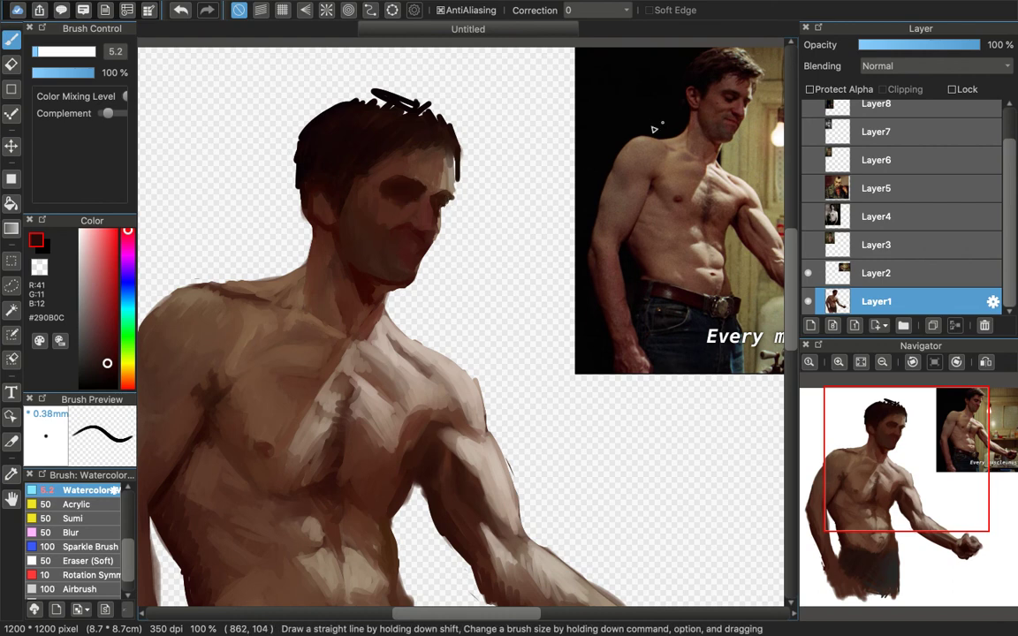
{"action": "left_click", "coordinate": [733, 91], "text": "alt"}
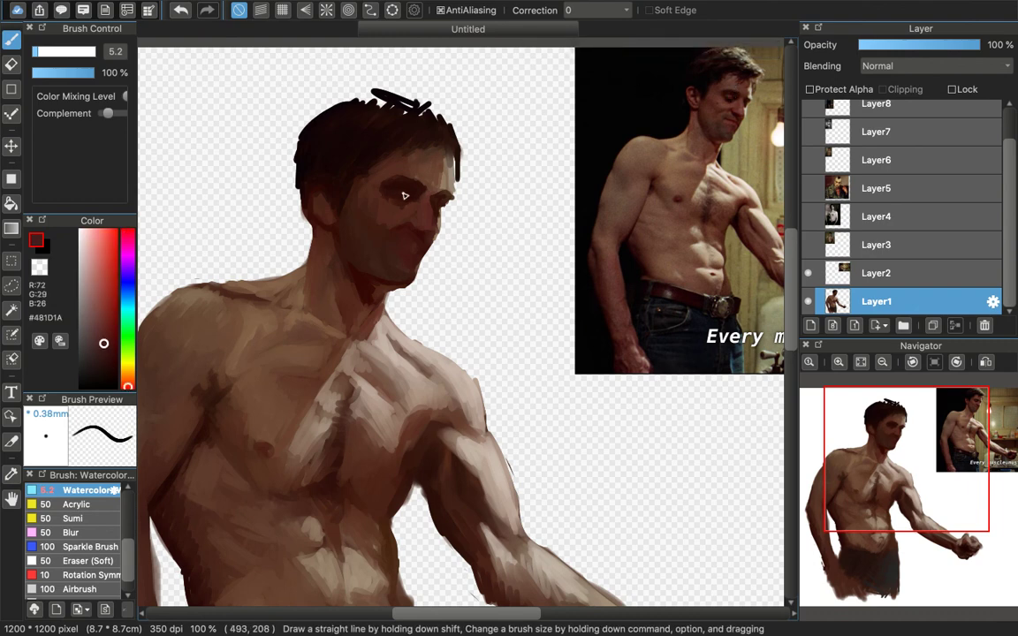
{"action": "left_click", "coordinate": [325, 136], "text": "alt"}
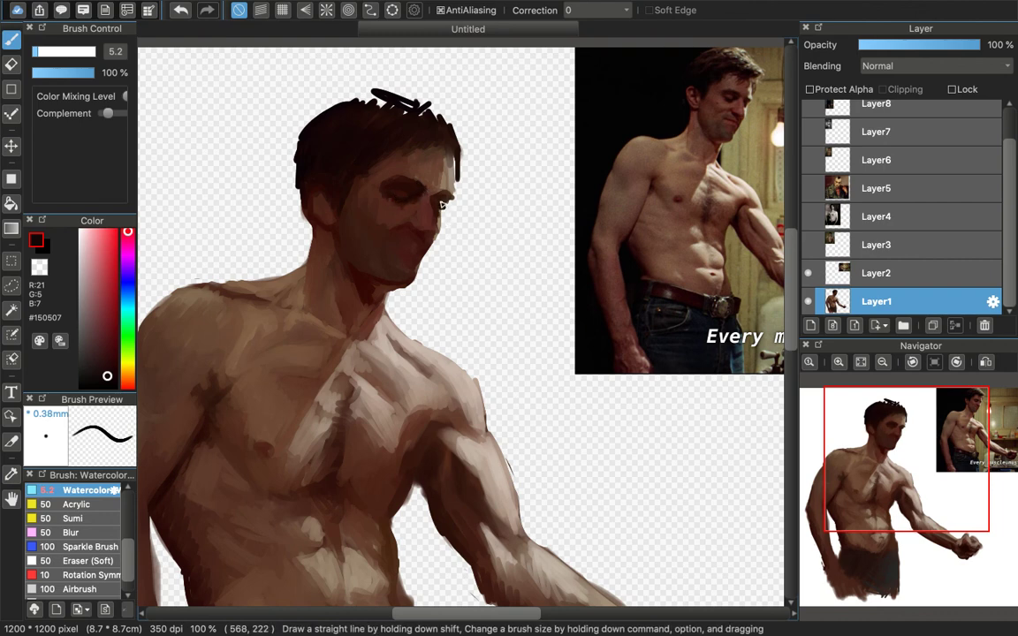
Step: Model the cheek and the side of the nose with sampled tones #632926, #6F3E33, #4B1F16, #5E362B, #522820 and #411B12
{"action": "left_click", "coordinate": [741, 103], "text": "alt"}
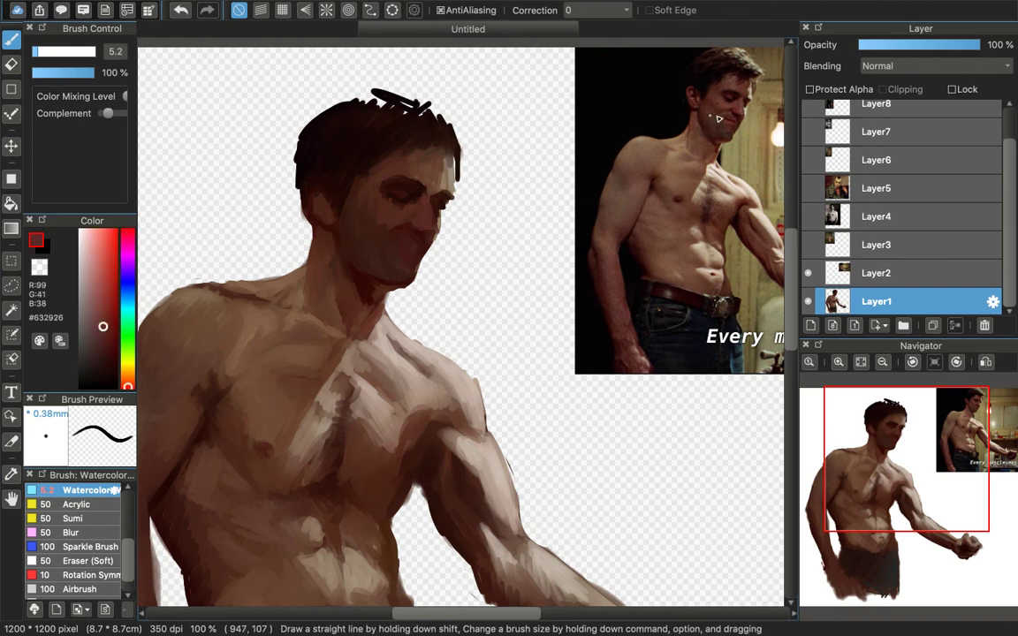
{"action": "left_click", "coordinate": [658, 91], "text": "alt"}
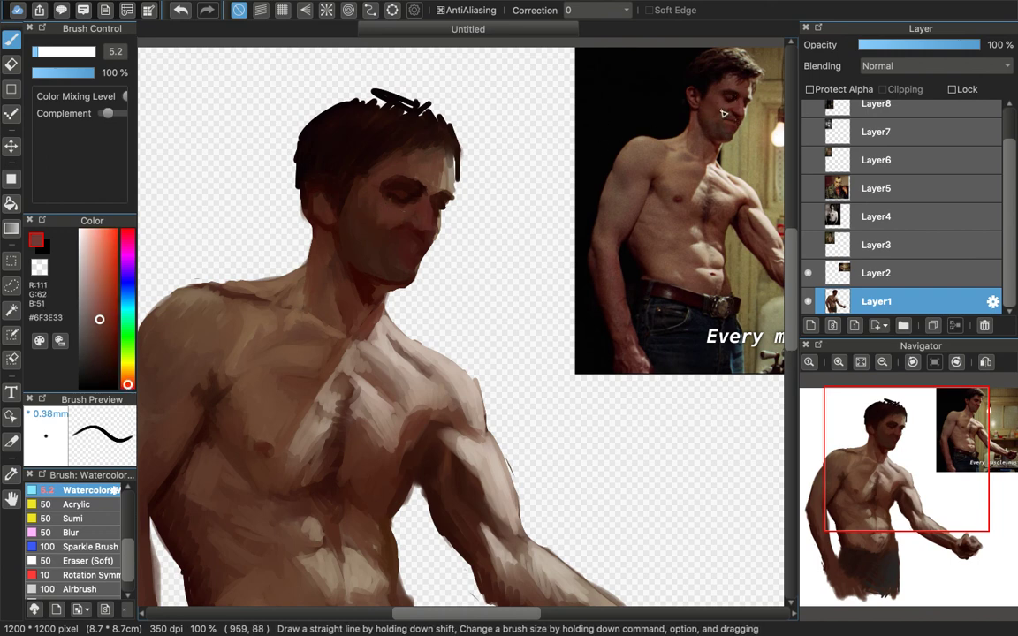
{"action": "left_click", "coordinate": [654, 99], "text": "alt"}
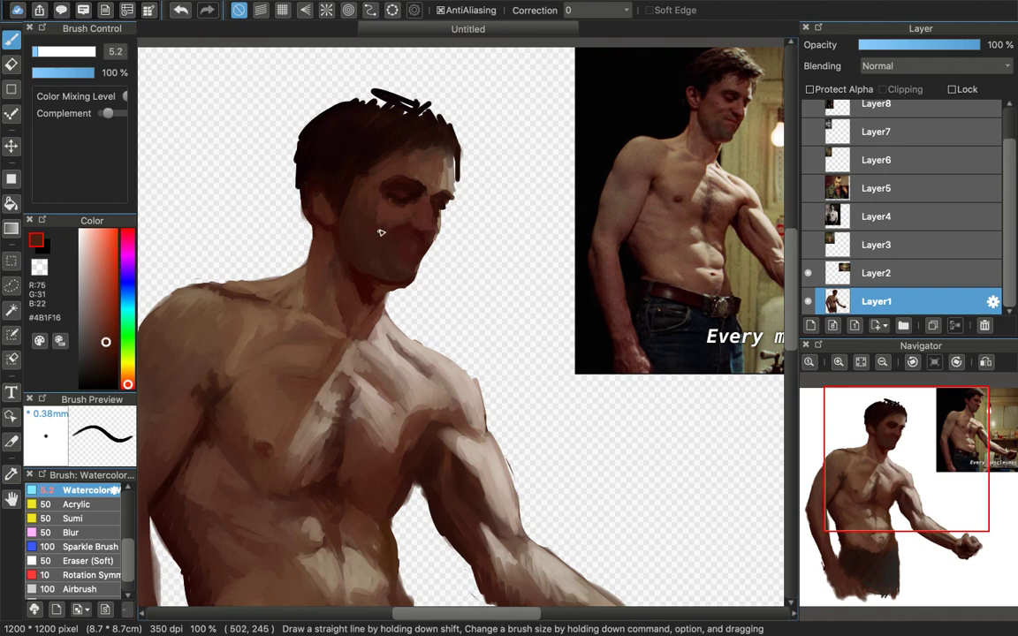
{"action": "left_click", "coordinate": [728, 107], "text": "alt"}
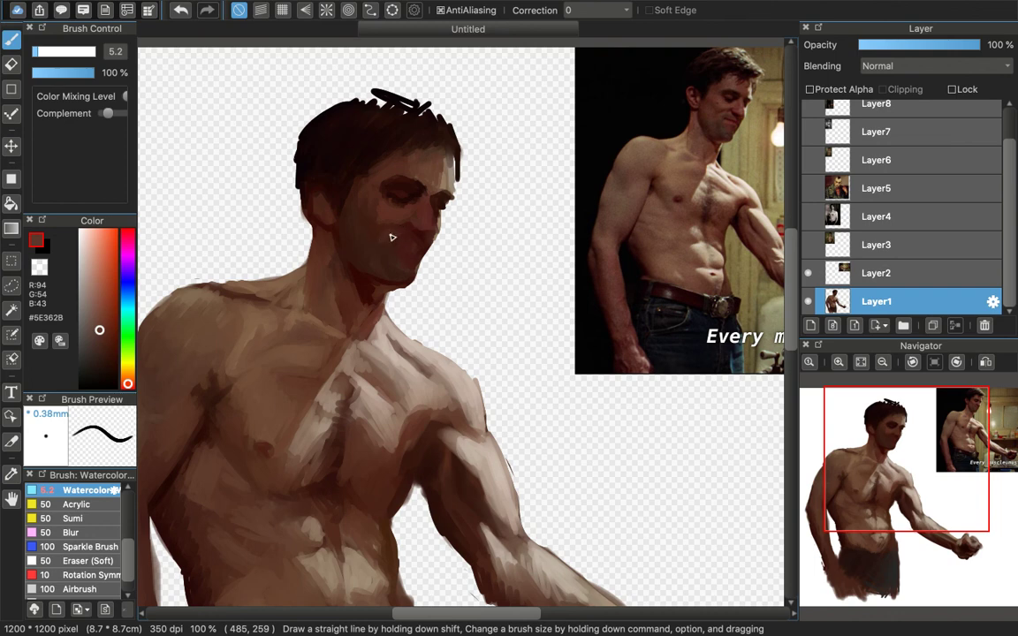
{"action": "left_click", "coordinate": [709, 111], "text": "alt"}
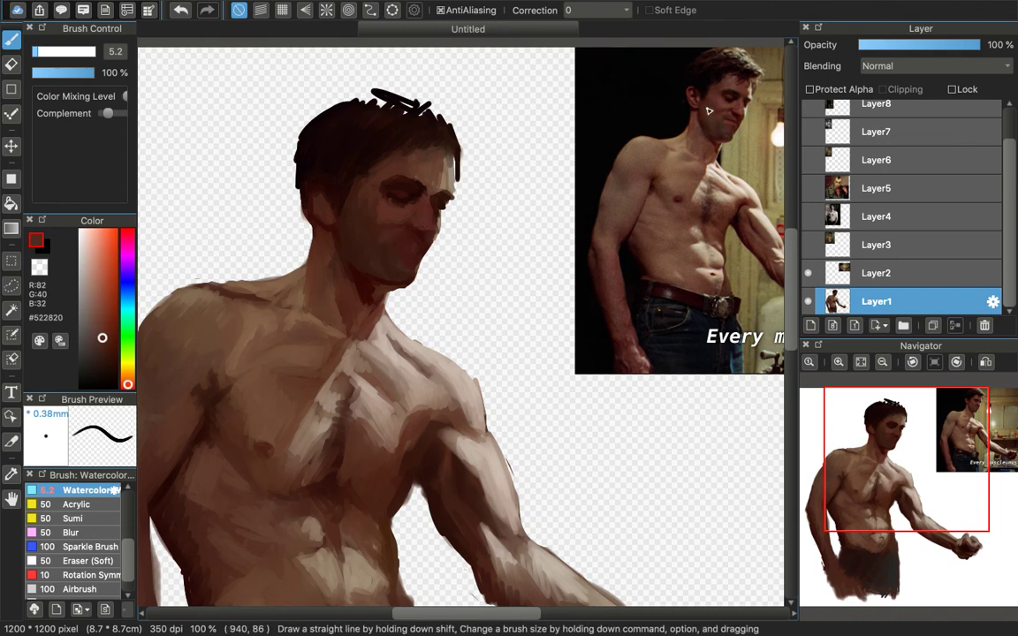
{"action": "left_click", "coordinate": [372, 228], "text": "alt"}
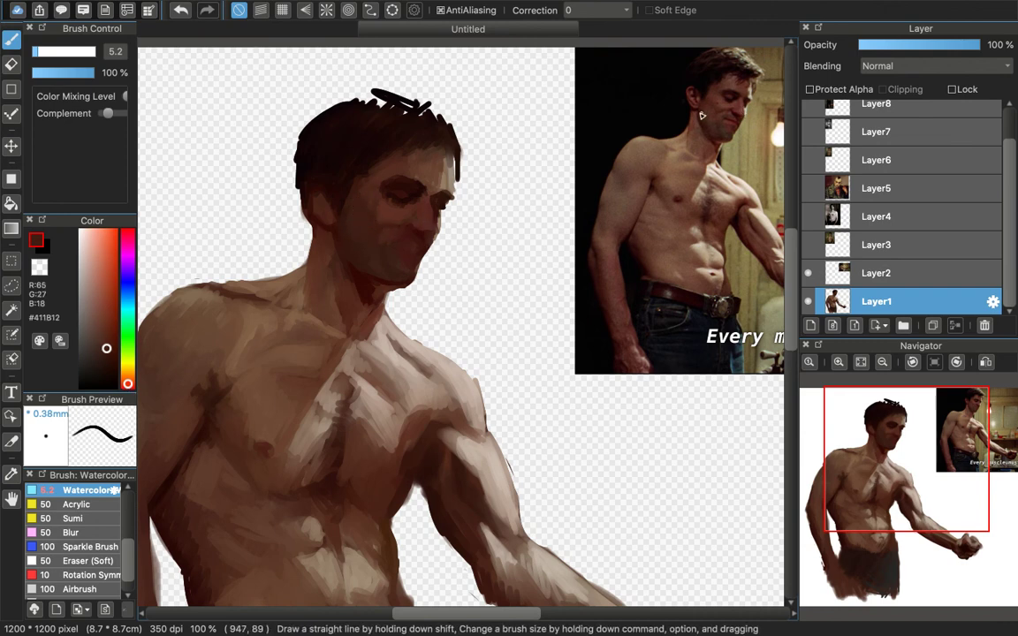
Step: Shade the jaw, chin and mouth area with sampled tones #4A1614, #36221B, #36100C, #391B15, #4C1314 and #38080C
{"action": "left_click", "coordinate": [612, 176], "text": "alt"}
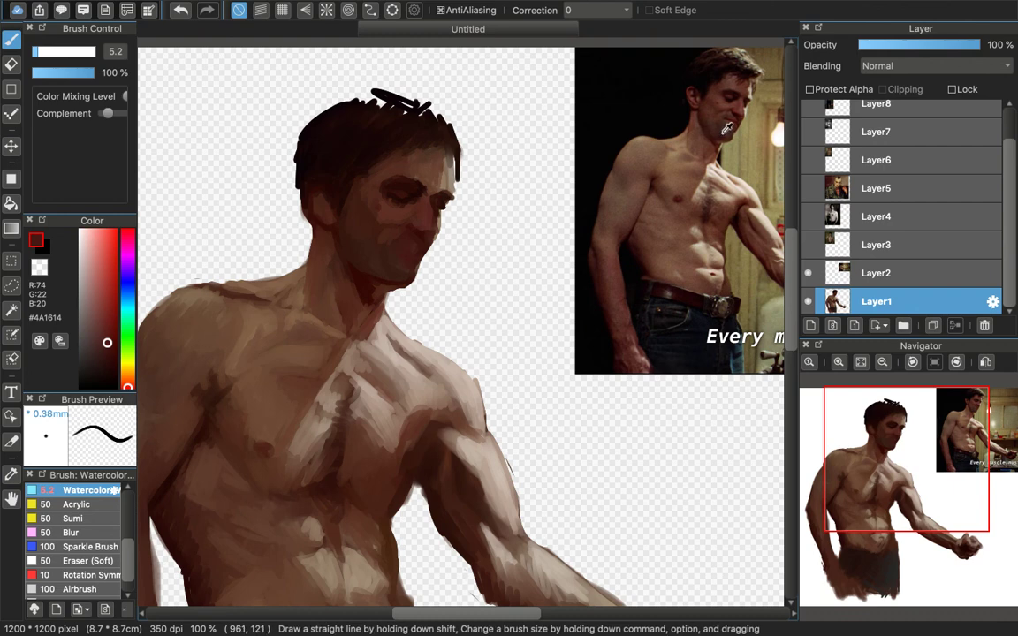
{"action": "left_click", "coordinate": [652, 117], "text": "alt"}
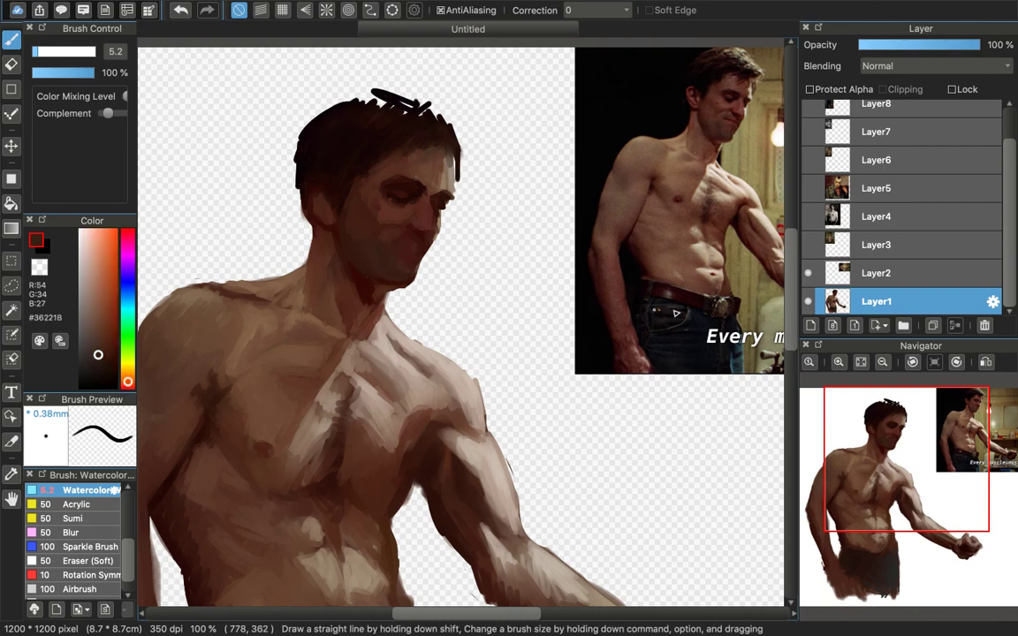
{"action": "left_click", "coordinate": [707, 142], "text": "alt"}
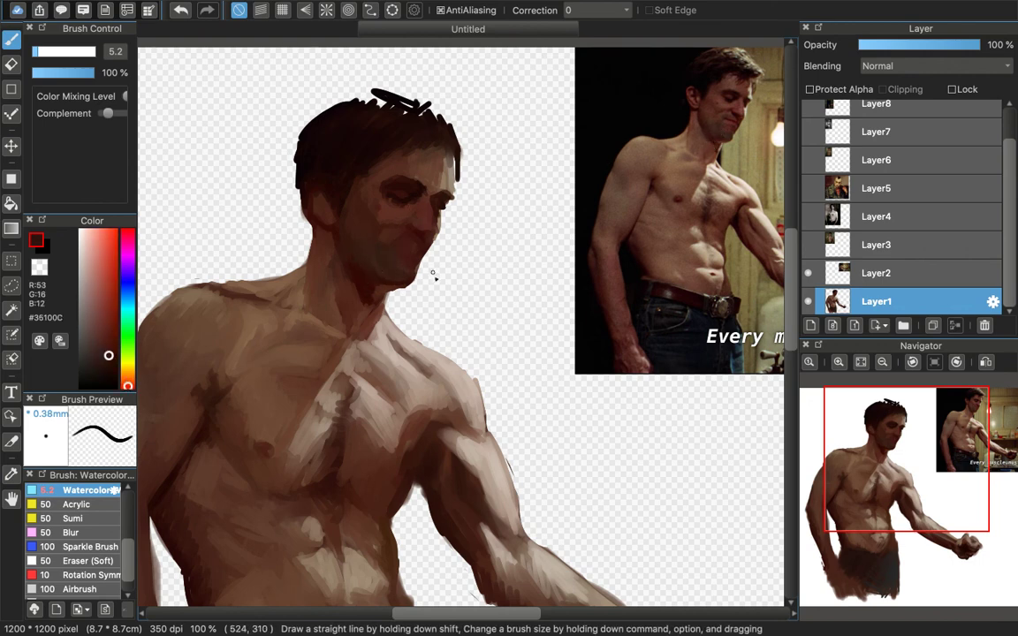
{"action": "left_click", "coordinate": [358, 245], "text": "alt"}
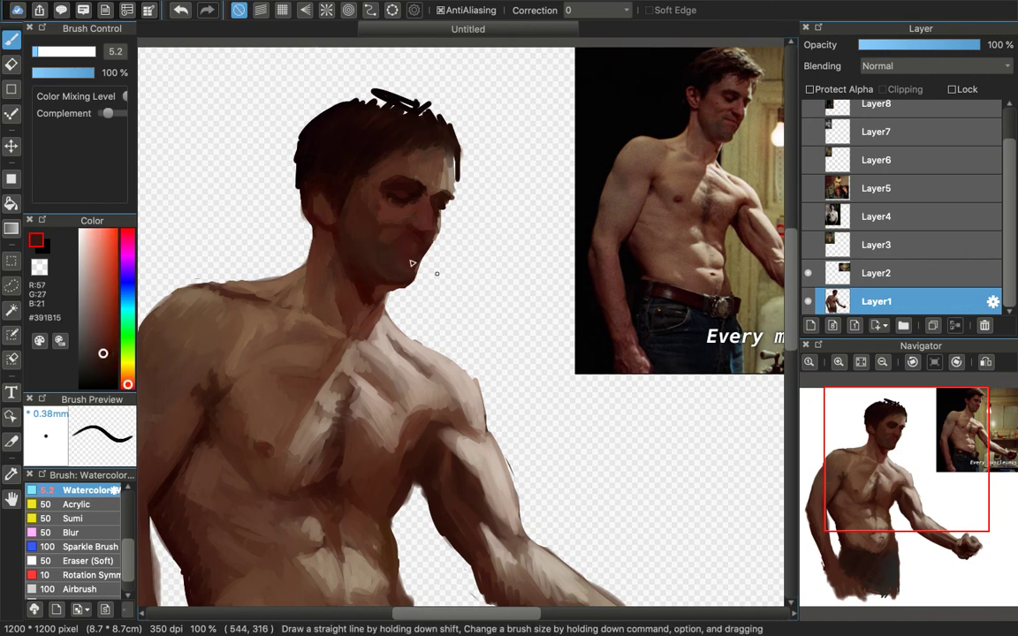
{"action": "left_click", "coordinate": [724, 120], "text": "alt"}
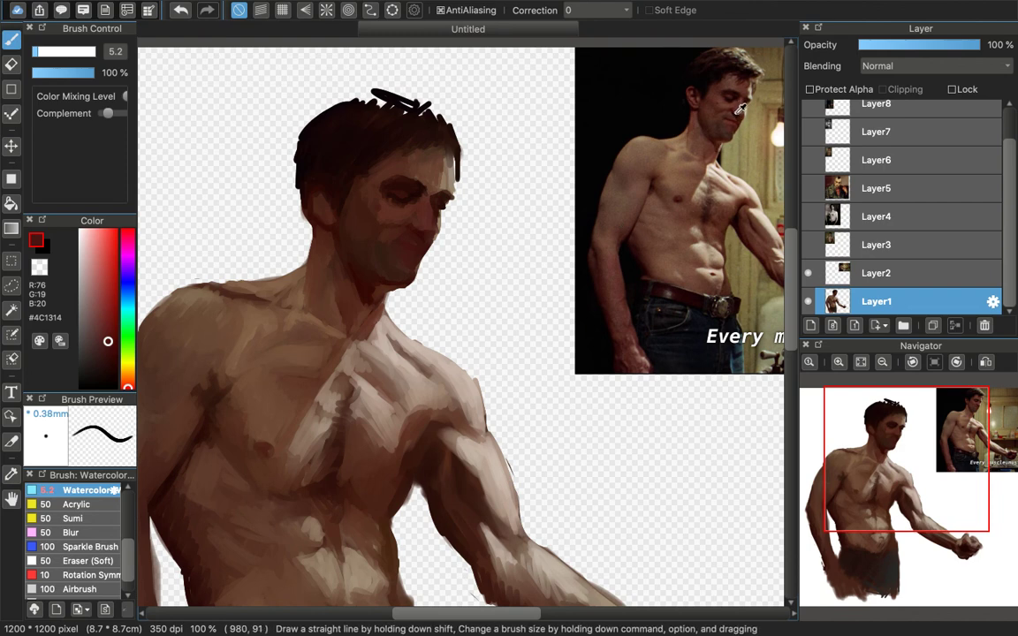
{"action": "left_click", "coordinate": [664, 104], "text": "alt"}
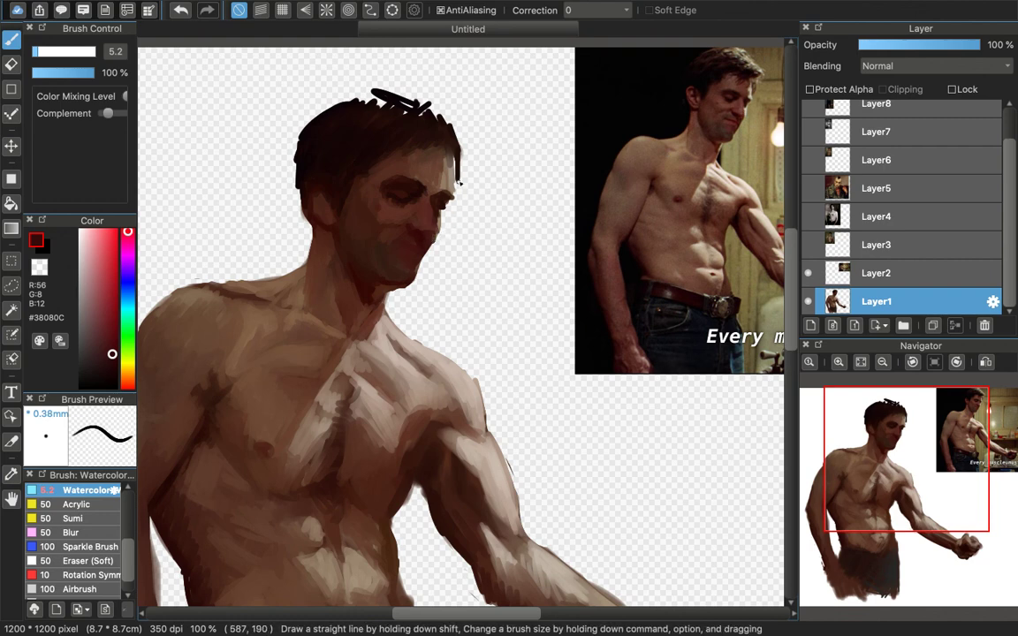
Step: Paint the bright rim light along the forehead and face edge with #8C7272 and #C2C3B3, and warm the chin edge with #533F1F
{"action": "left_click", "coordinate": [749, 91], "text": "alt"}
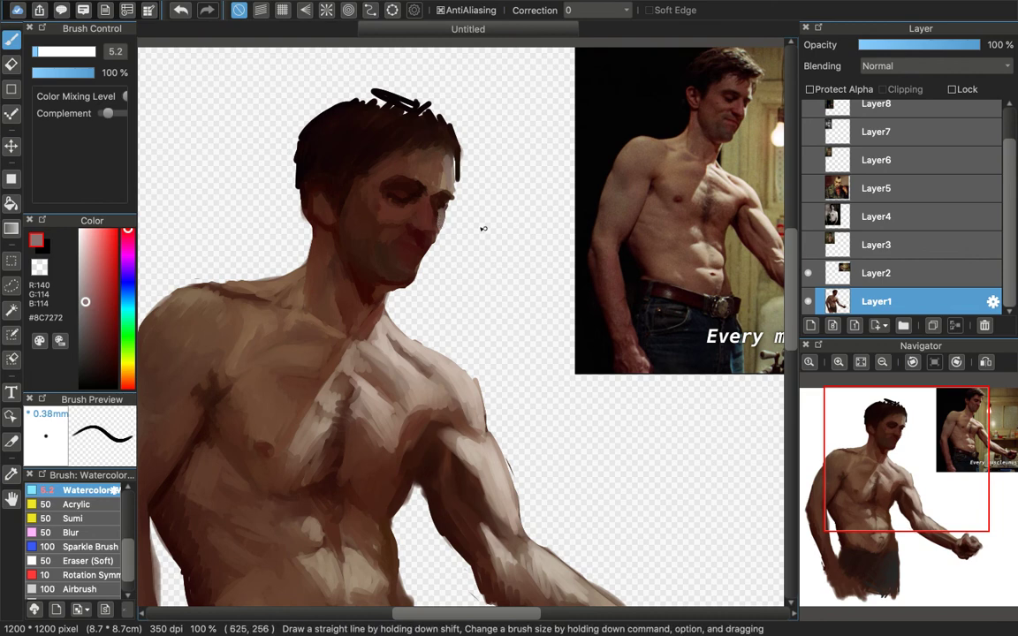
{"action": "left_click", "coordinate": [749, 103], "text": "alt"}
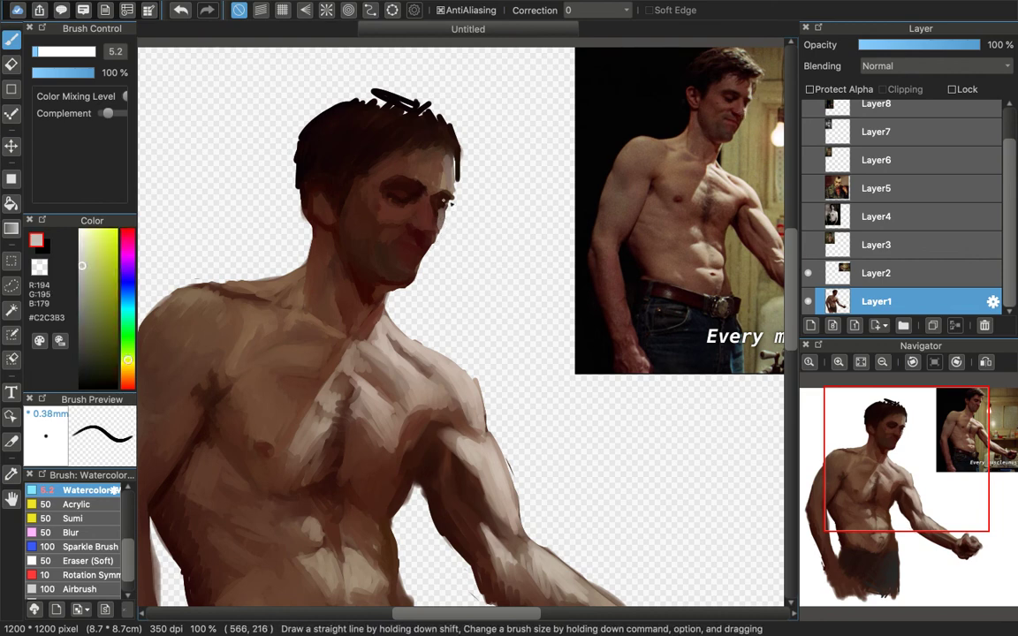
{"action": "mouse_move", "coordinate": [449, 175]}
{"action": "left_mouse_down"}
{"action": "mouse_move", "coordinate": [451, 186]}
{"action": "mouse_move", "coordinate": [447, 166]}
{"action": "mouse_move", "coordinate": [450, 188]}
{"action": "mouse_move", "coordinate": [453, 171]}
{"action": "left_mouse_up"}
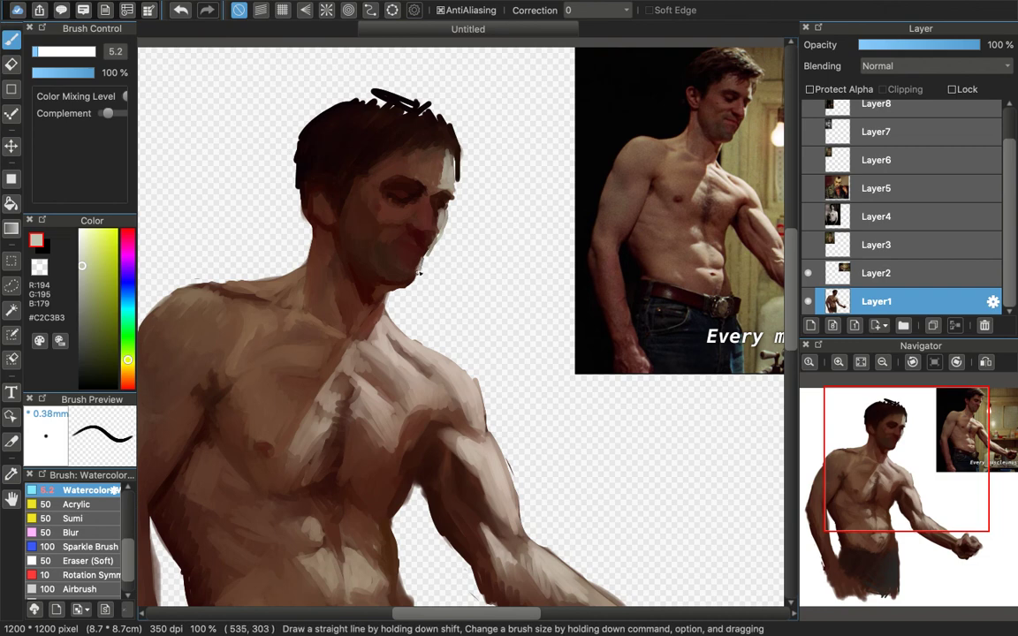
{"action": "left_click", "coordinate": [662, 122], "text": "alt"}
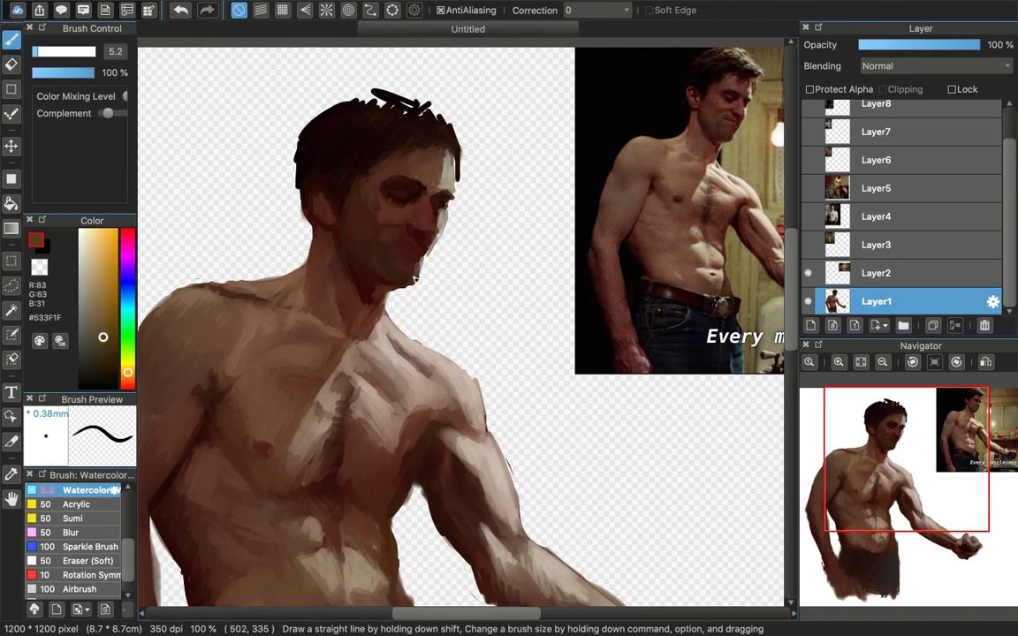
Step: Refine the mouth and the skin around it with sampled tones #52241D, #5D302B, #461312, #350609 and #471513
{"action": "left_click", "coordinate": [731, 126], "text": "alt"}
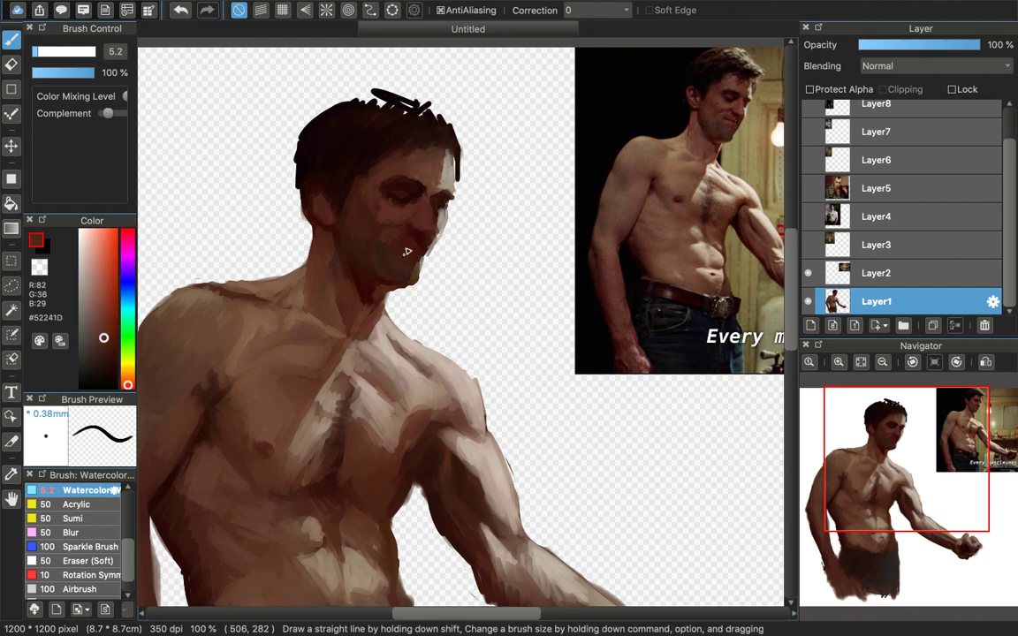
{"action": "left_click", "coordinate": [723, 123], "text": "alt"}
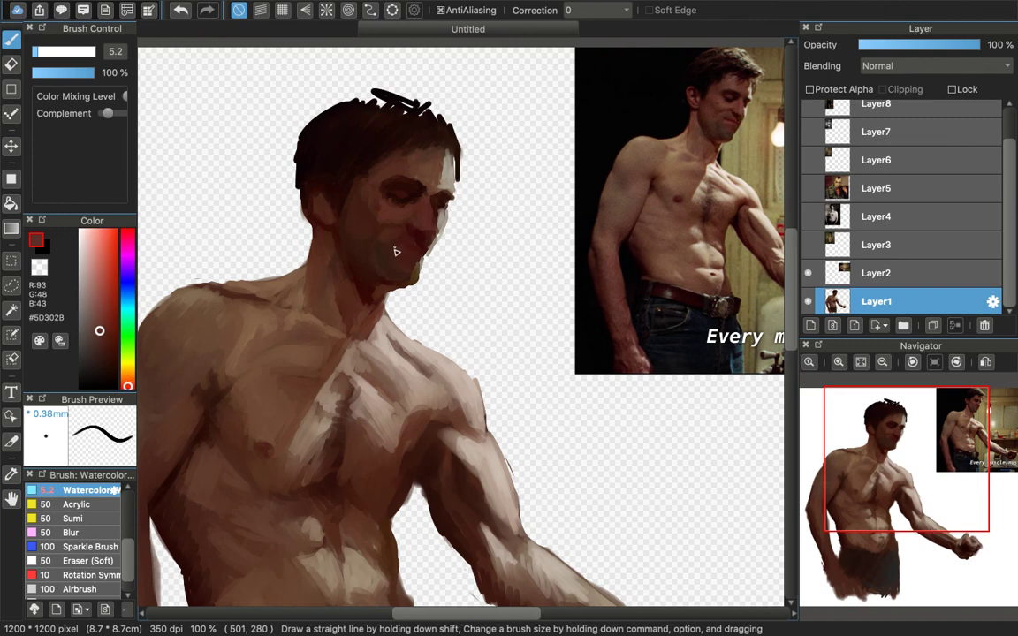
{"action": "left_click", "coordinate": [735, 124], "text": "alt"}
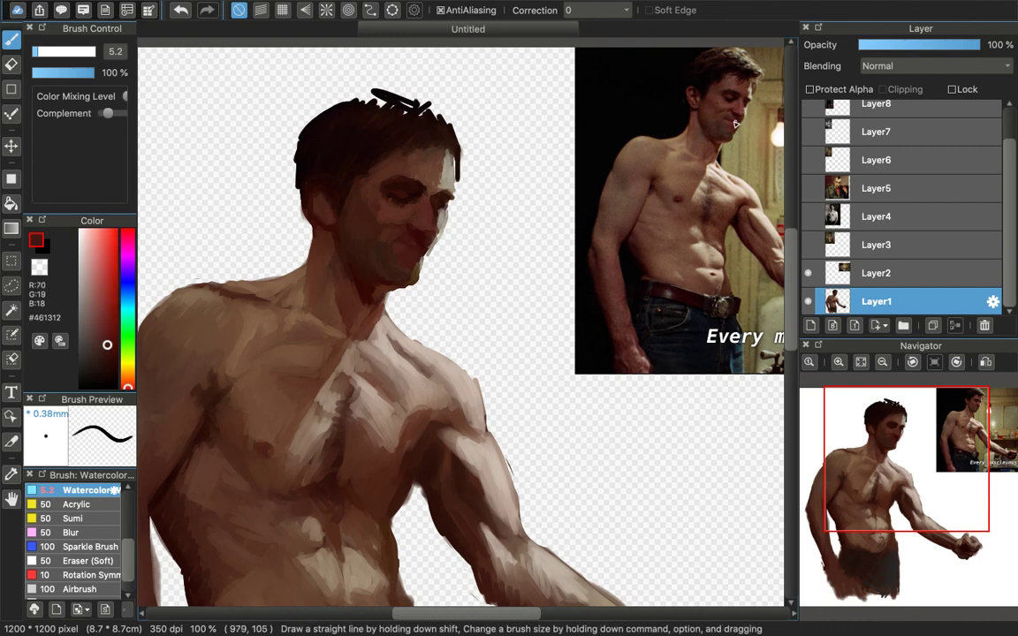
{"action": "left_click", "coordinate": [412, 250], "text": "alt"}
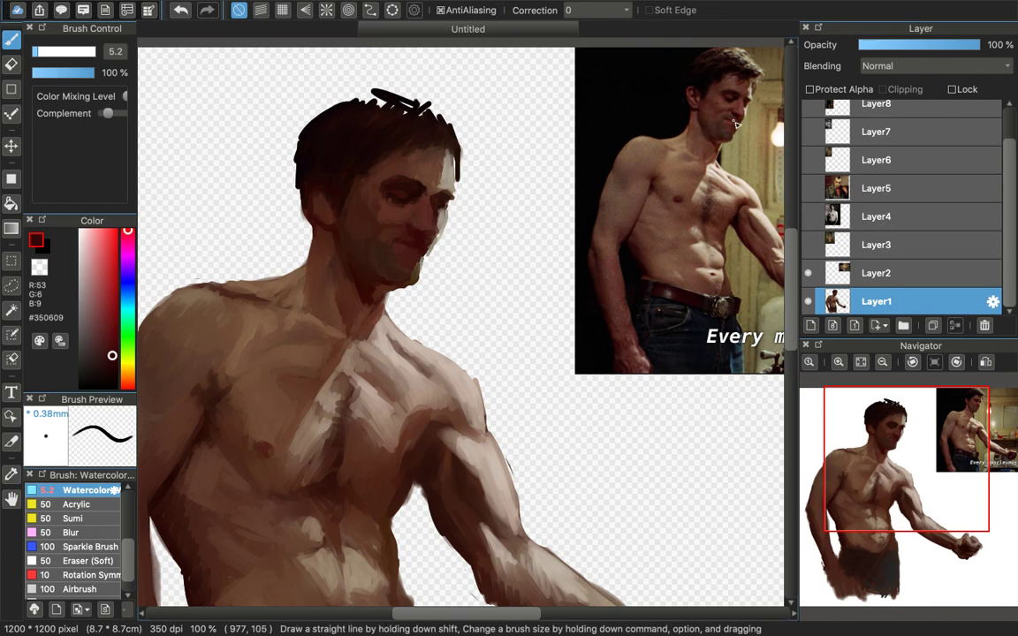
{"action": "left_click", "coordinate": [654, 152], "text": "alt"}
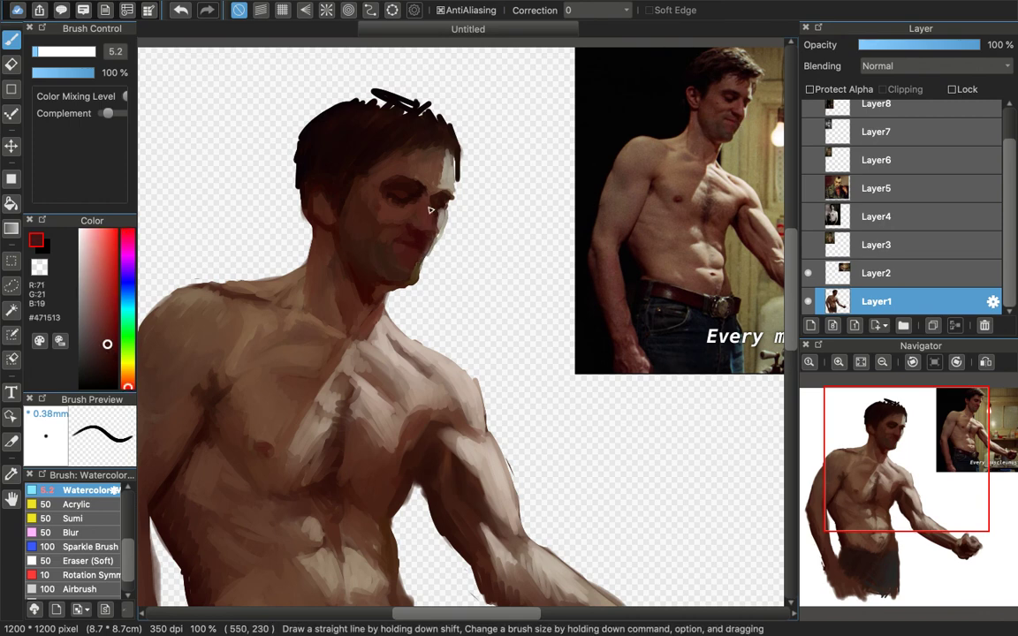
Step: Sharpen the eye and nose shadows and soften the cheek with sampled tones #210607, #6A312D, #5E2F24 and #5A2D20
{"action": "left_click", "coordinate": [380, 173], "text": "alt"}
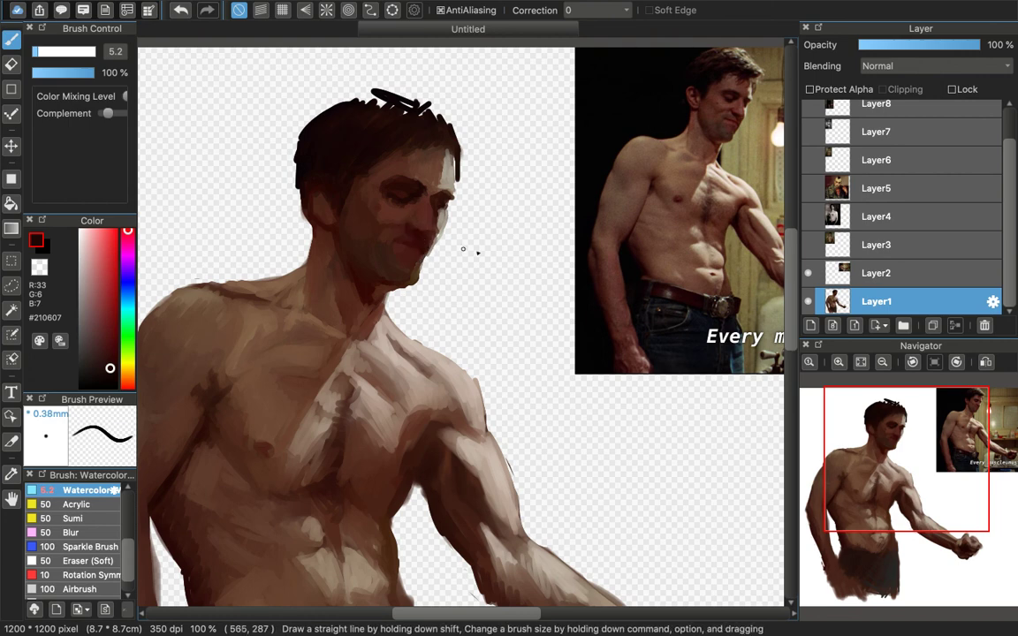
{"action": "left_click", "coordinate": [741, 104], "text": "alt"}
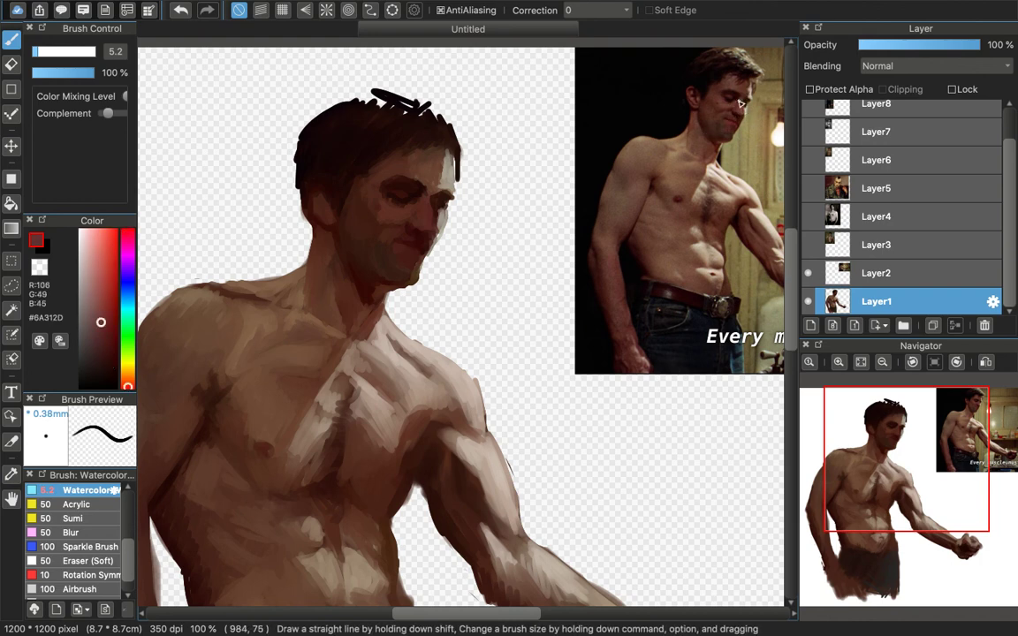
{"action": "left_click", "coordinate": [386, 211], "text": "alt"}
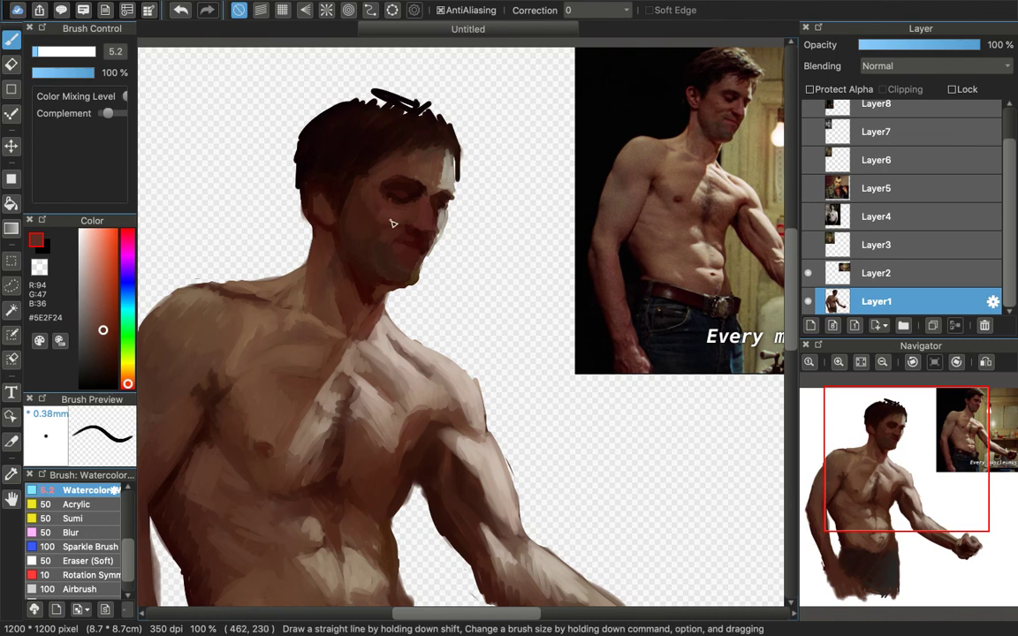
{"action": "right_click", "coordinate": [678, 83]}
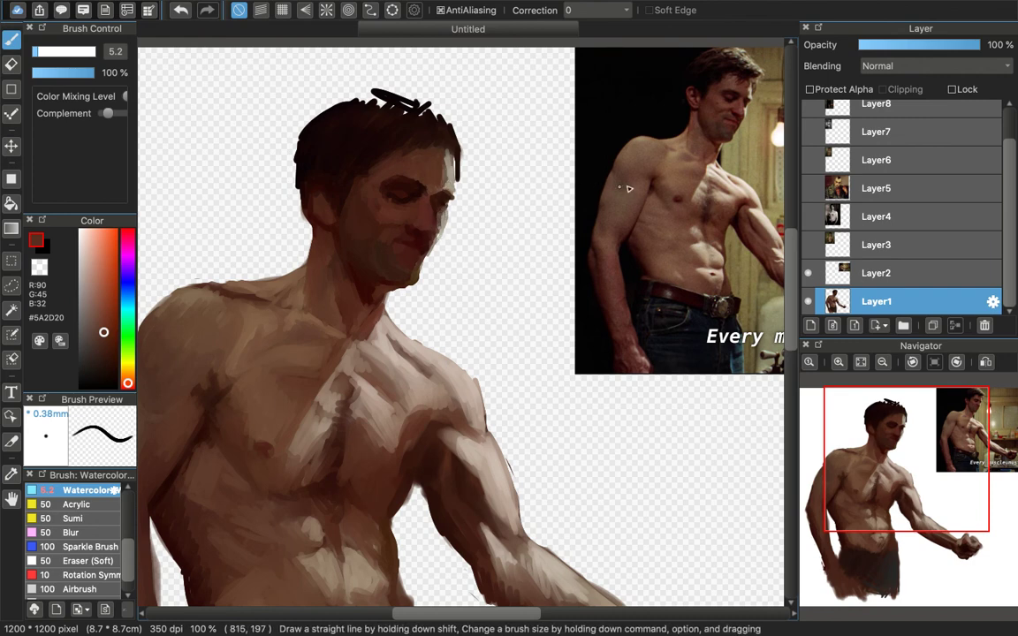
Step: Reshape the top of the hair with #2C1F16 and add lighter strands using sampled tones #5D4932 and #502F26
{"action": "left_click", "coordinate": [675, 65], "text": "alt"}
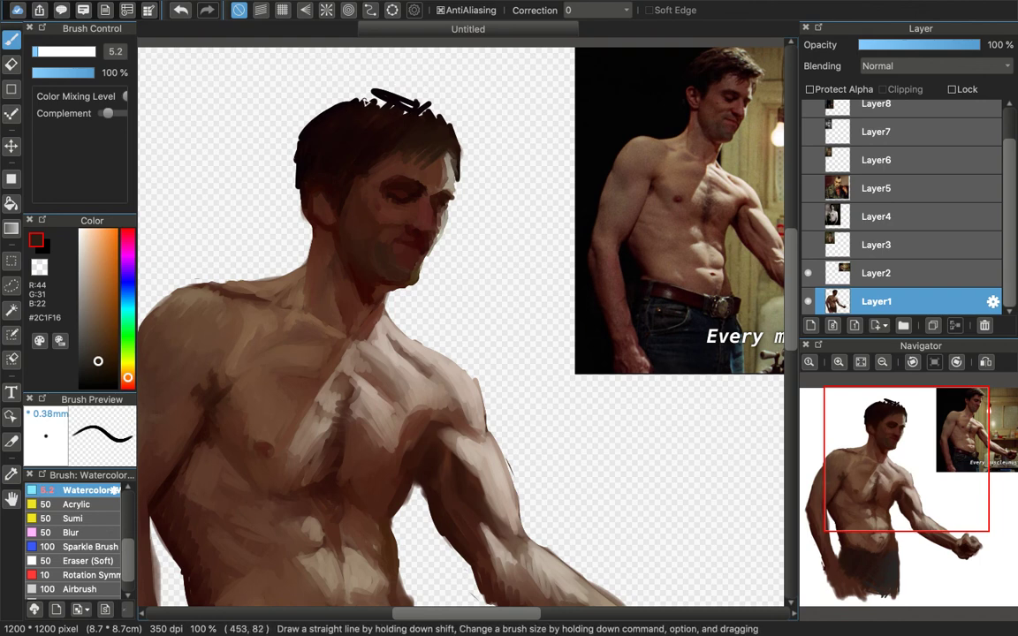
{"action": "left_click_drag", "start_coordinate": [371, 92], "coordinate": [450, 123]}
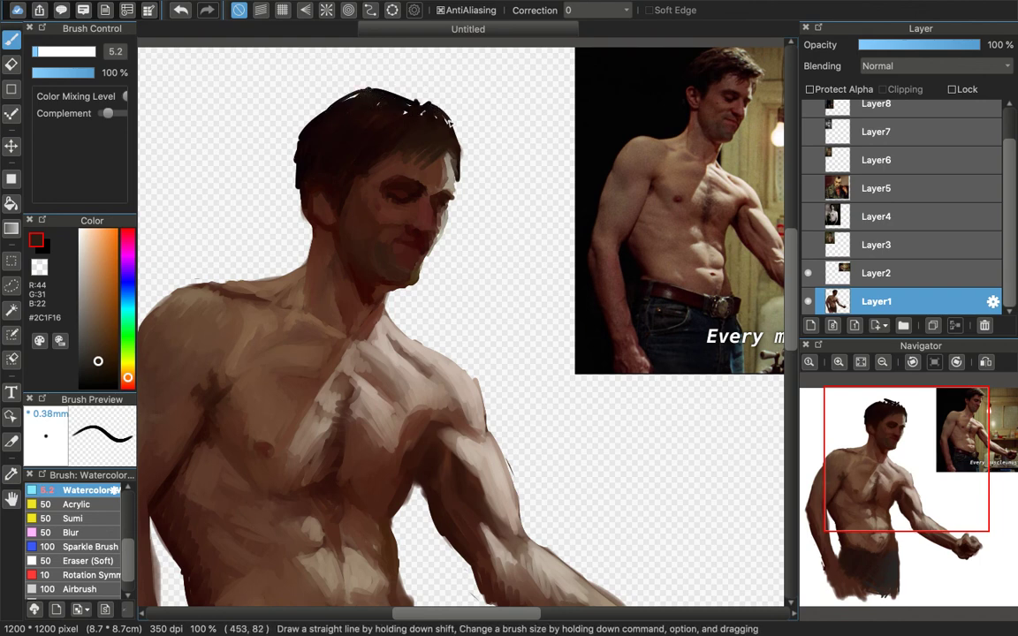
{"action": "left_click", "coordinate": [746, 51], "text": "alt"}
{"action": "mouse_move", "coordinate": [351, 101]}
{"action": "left_mouse_down"}
{"action": "mouse_move", "coordinate": [408, 108]}
{"action": "mouse_move", "coordinate": [385, 108]}
{"action": "mouse_move", "coordinate": [448, 131]}
{"action": "mouse_move", "coordinate": [413, 116]}
{"action": "mouse_move", "coordinate": [389, 126]}
{"action": "mouse_move", "coordinate": [393, 104]}
{"action": "mouse_move", "coordinate": [366, 104]}
{"action": "mouse_move", "coordinate": [439, 140]}
{"action": "left_mouse_up"}
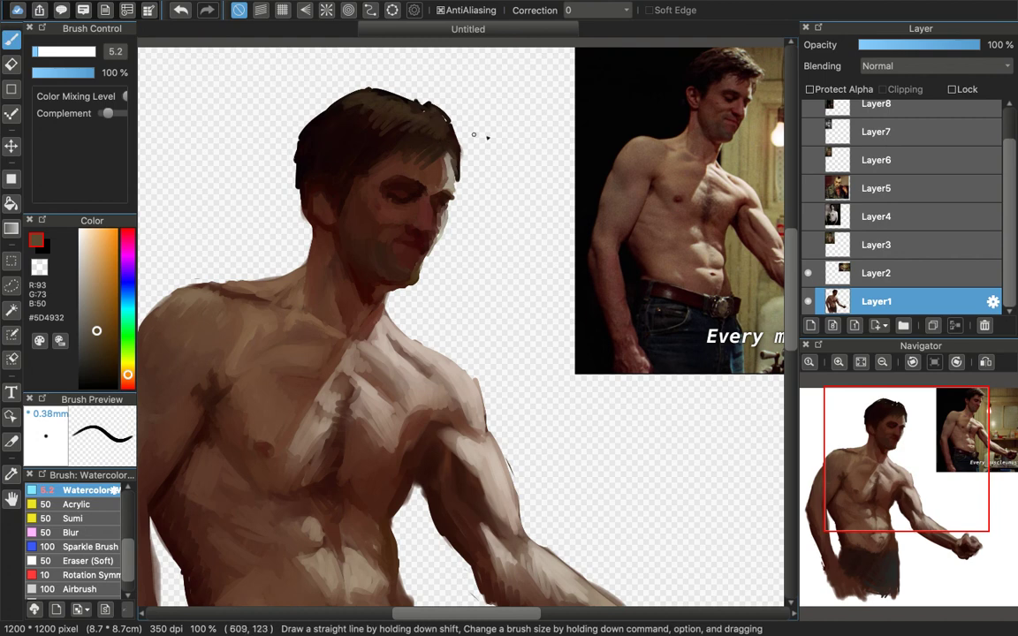
{"action": "left_click", "coordinate": [718, 51], "text": "alt"}
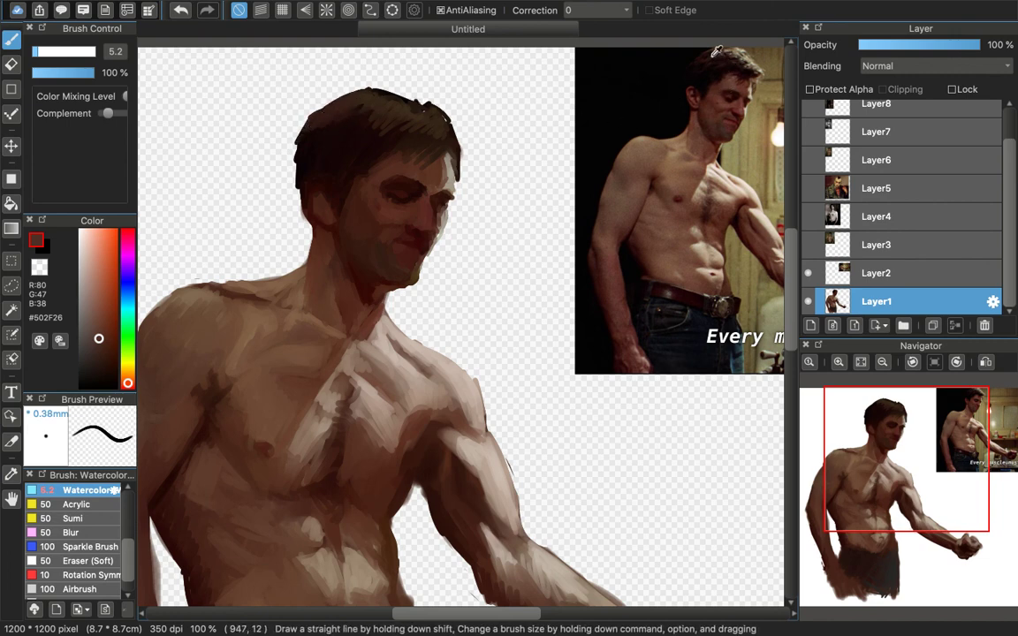
Step: Refine the hairline and temple with sampled tones #2D1918, #4B231A and #070306, and fit the whole painting in view
{"action": "left_click", "coordinate": [640, 51], "text": "alt"}
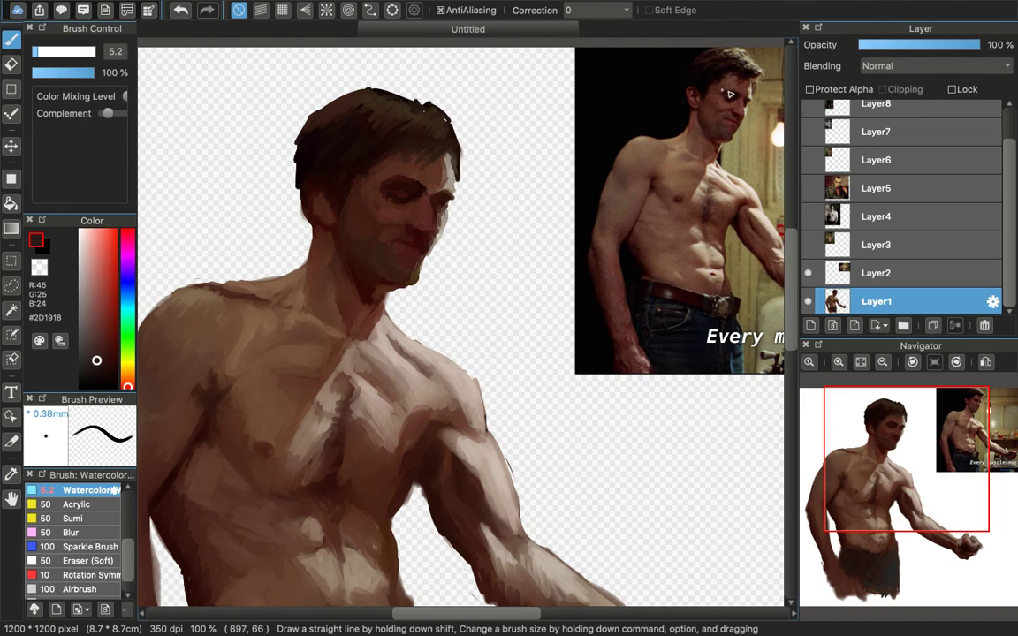
{"action": "left_click", "coordinate": [646, 78], "text": "alt"}
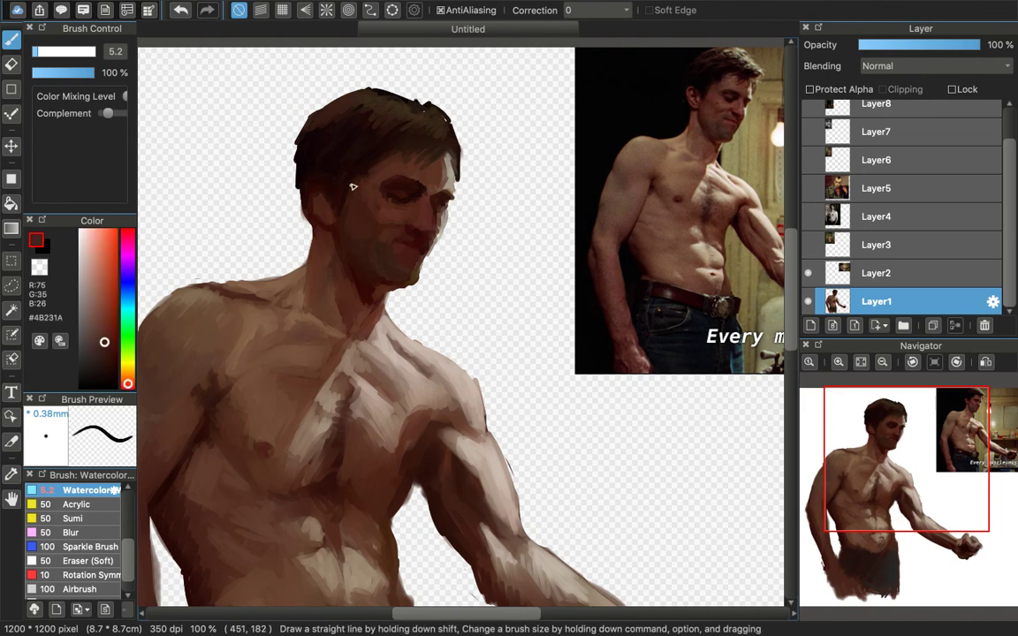
{"action": "left_click", "coordinate": [637, 76], "text": "alt"}
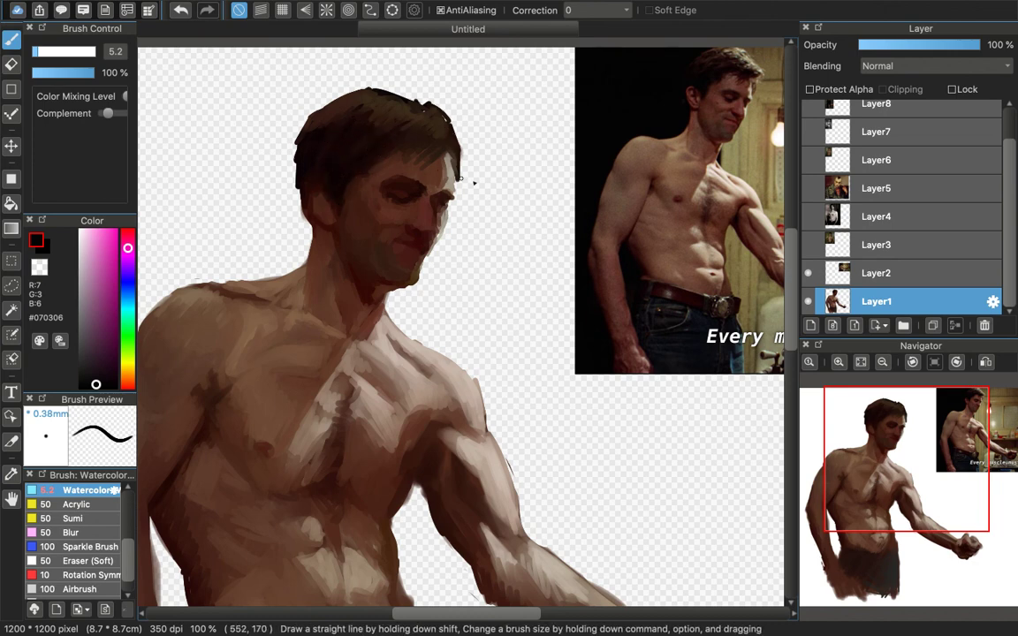
{"action": "left_click", "coordinate": [860, 362]}
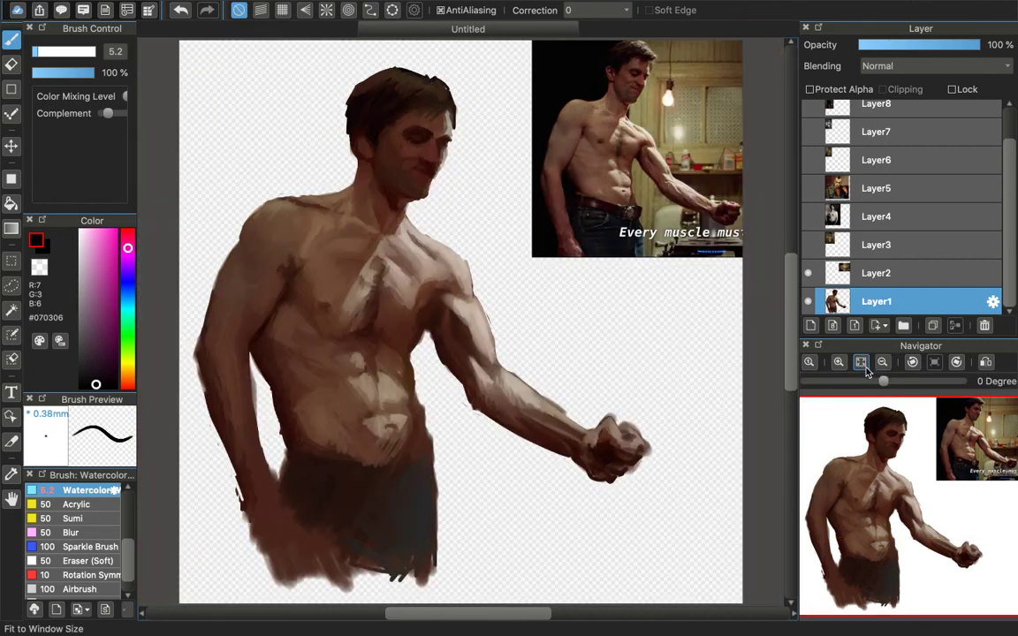